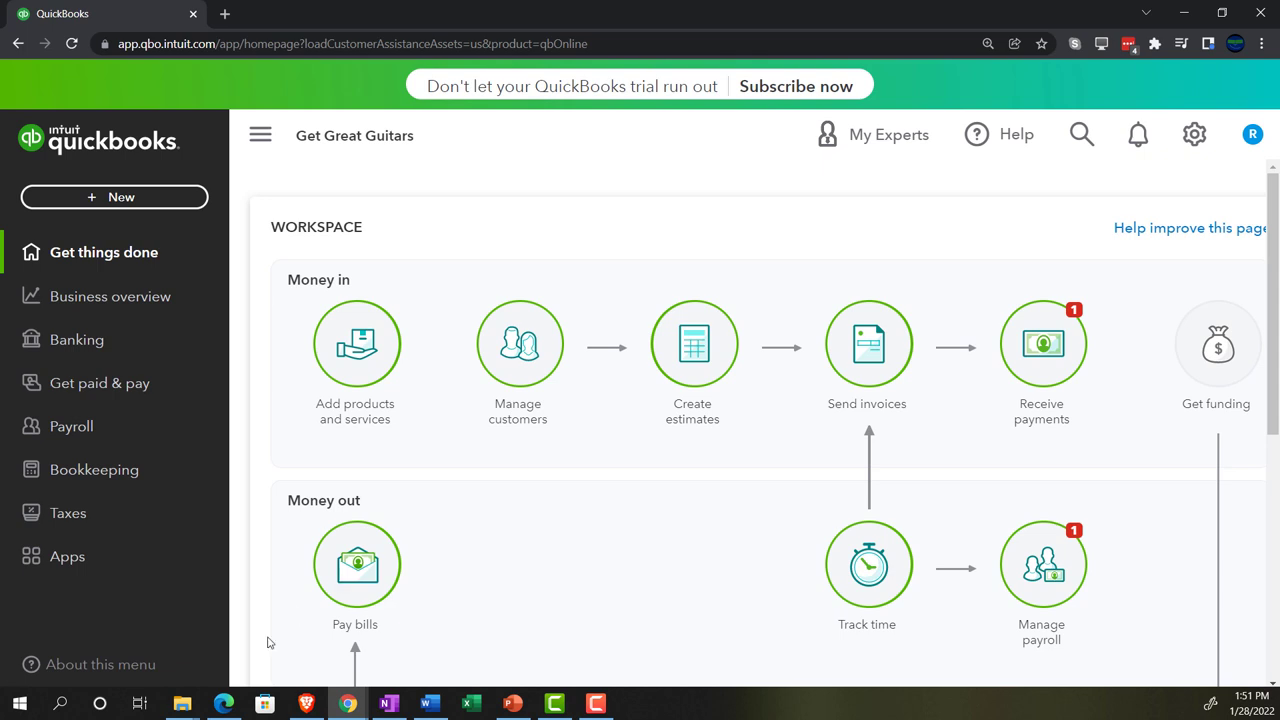
Return to the Get Great Guitars window and duplicate the QuickBooks tab three times.
left_click(226, 703)
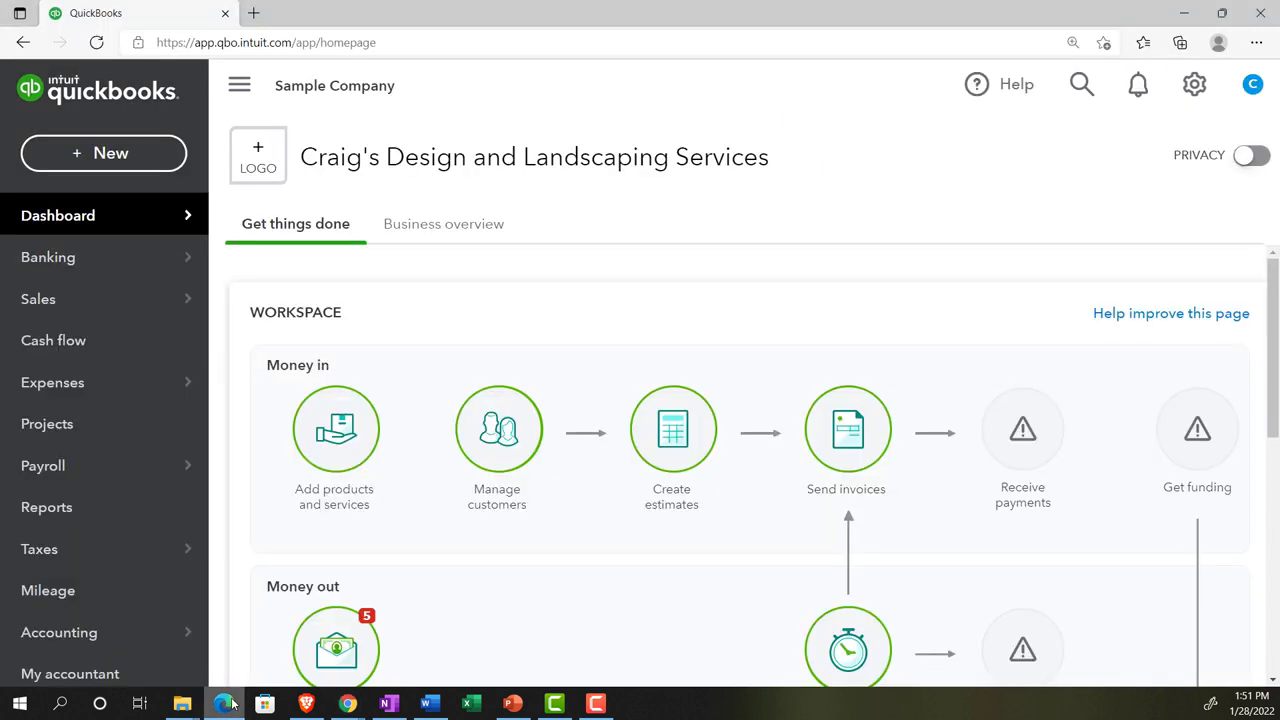
key("alt+Tab")
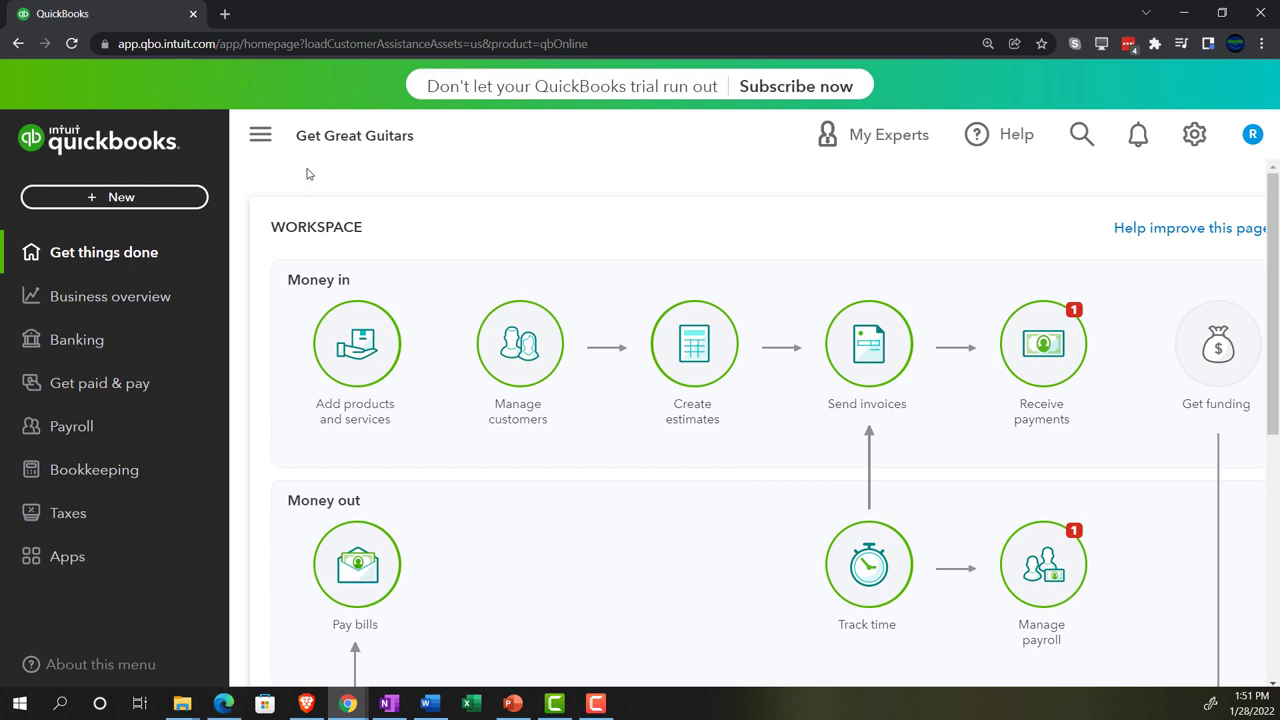
right_click(137, 15)
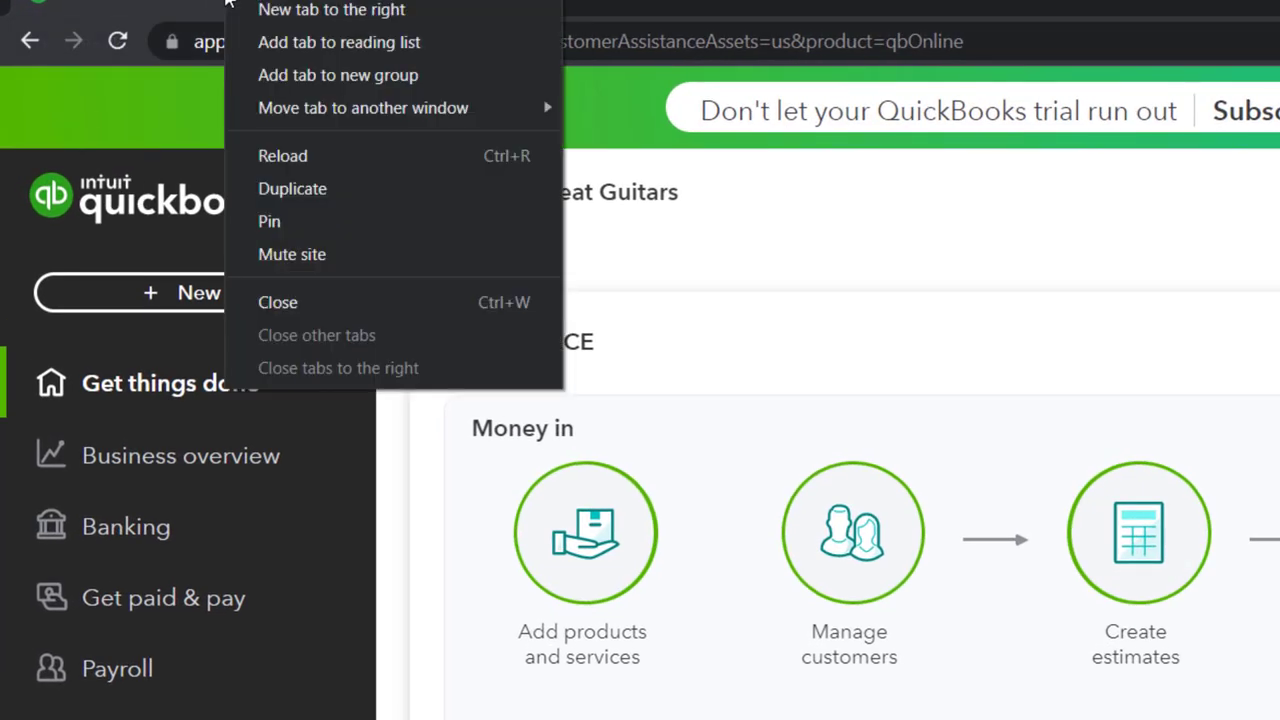
left_click(295, 189)
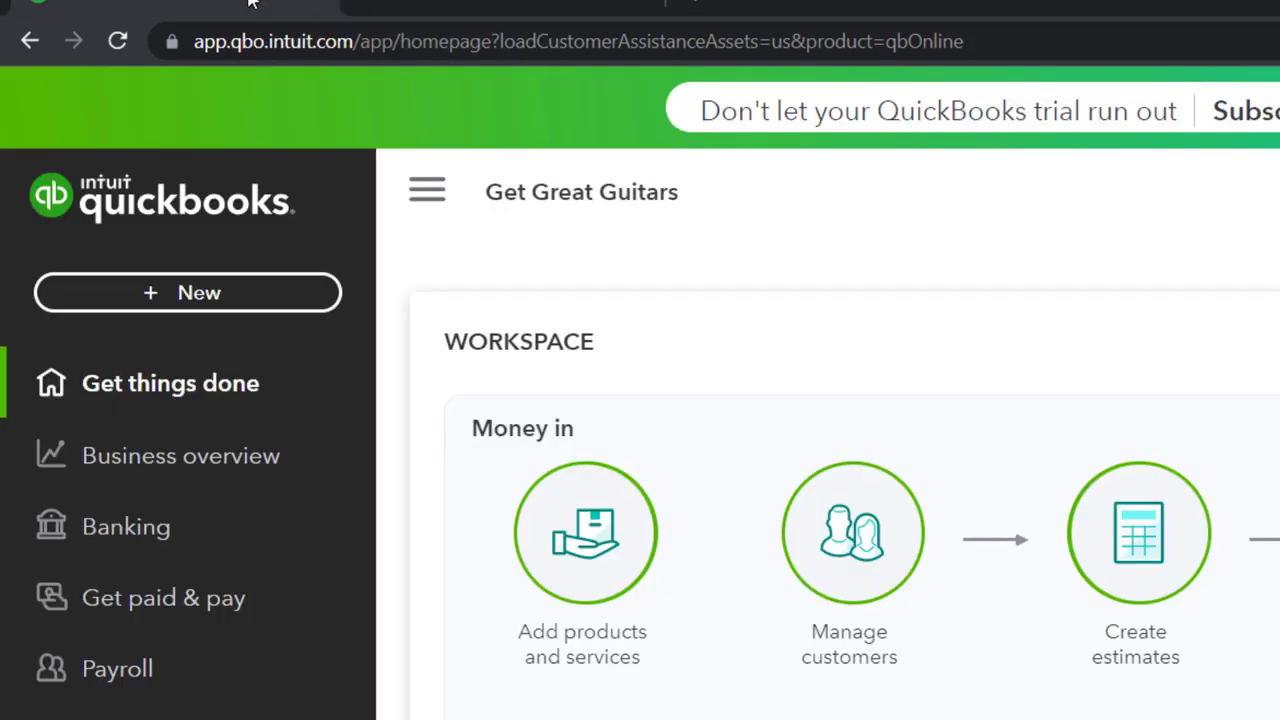
right_click(250, 3)
left_click(323, 191)
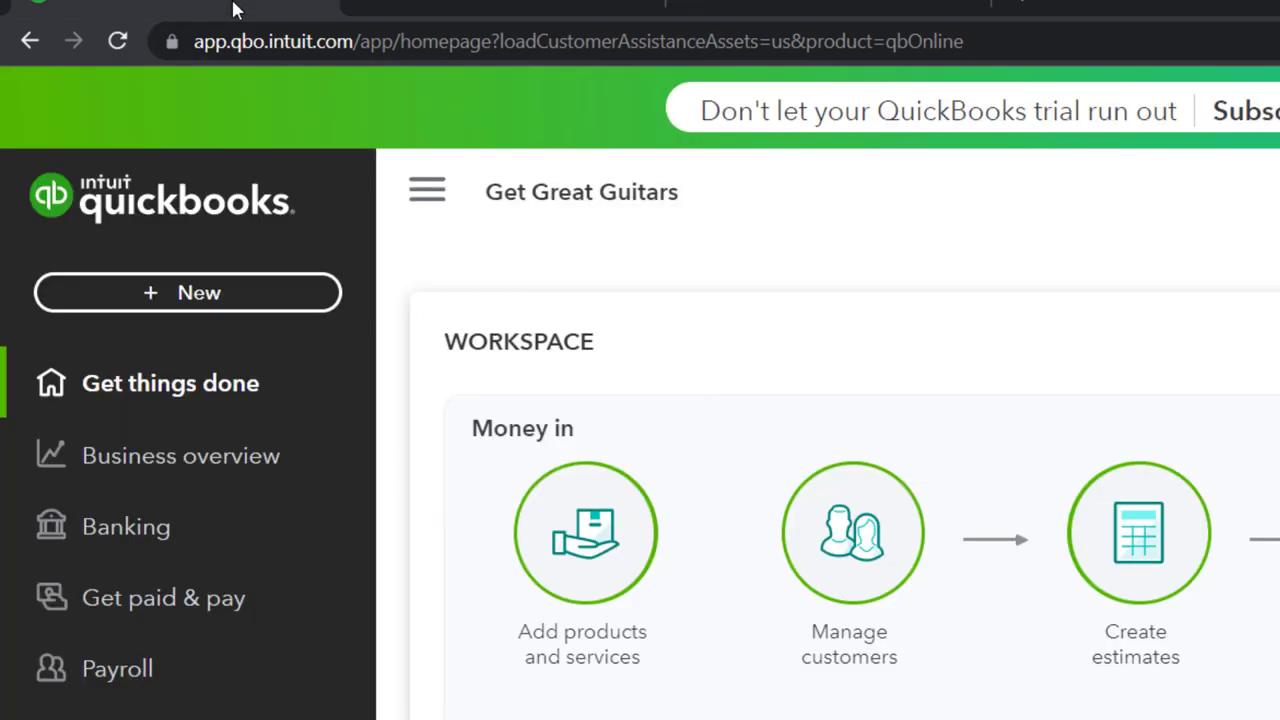
right_click(233, 6)
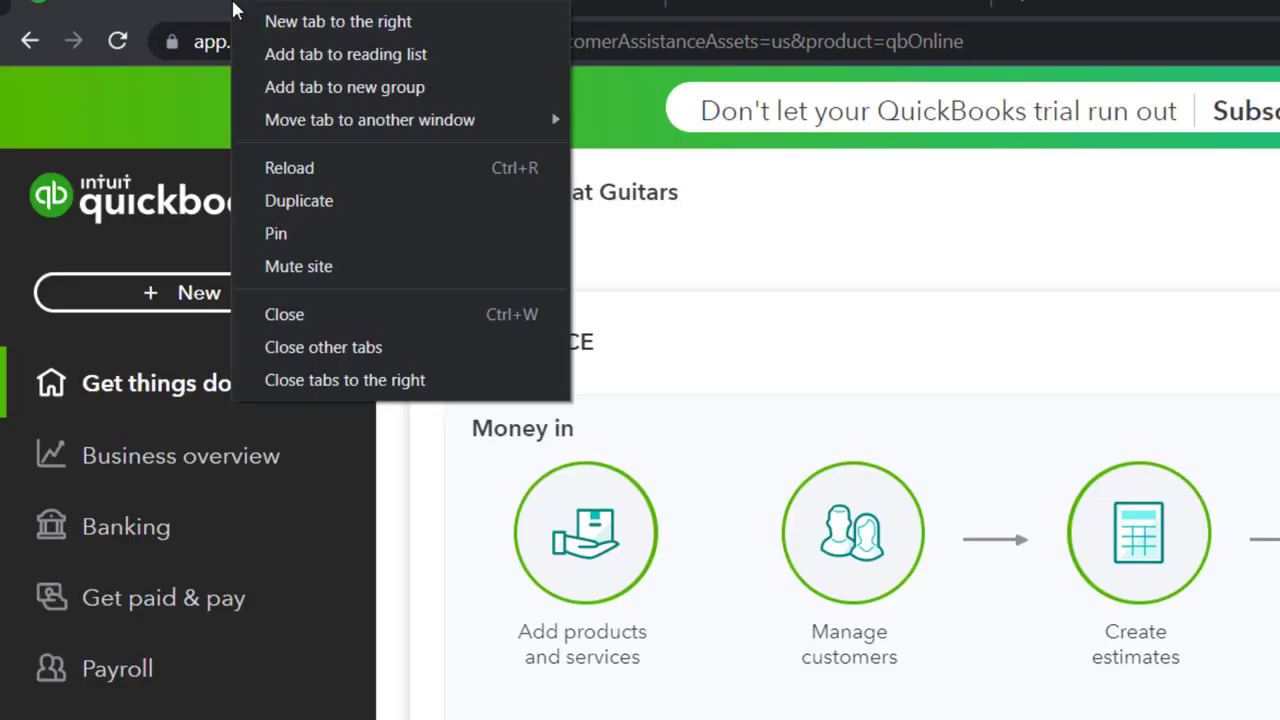
left_click(305, 200)
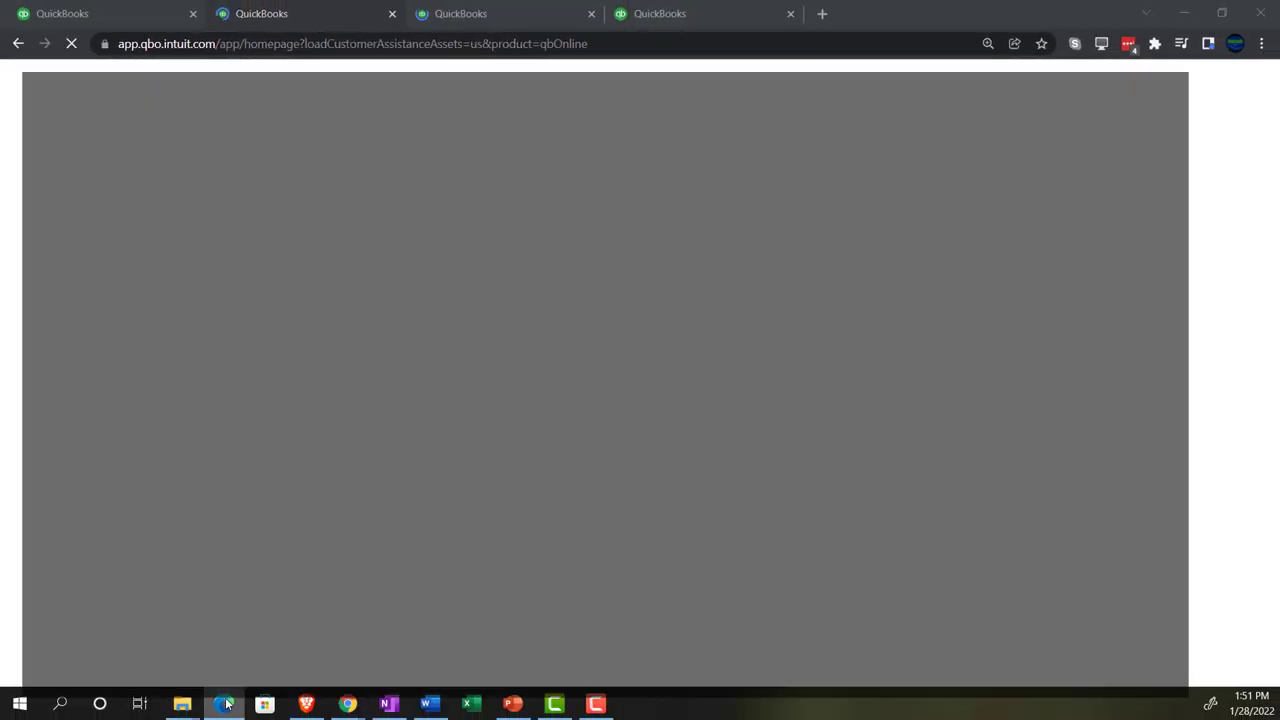
Look at the sample company's Reports page, then go back to the Get Great Guitars window.
left_click(224, 703)
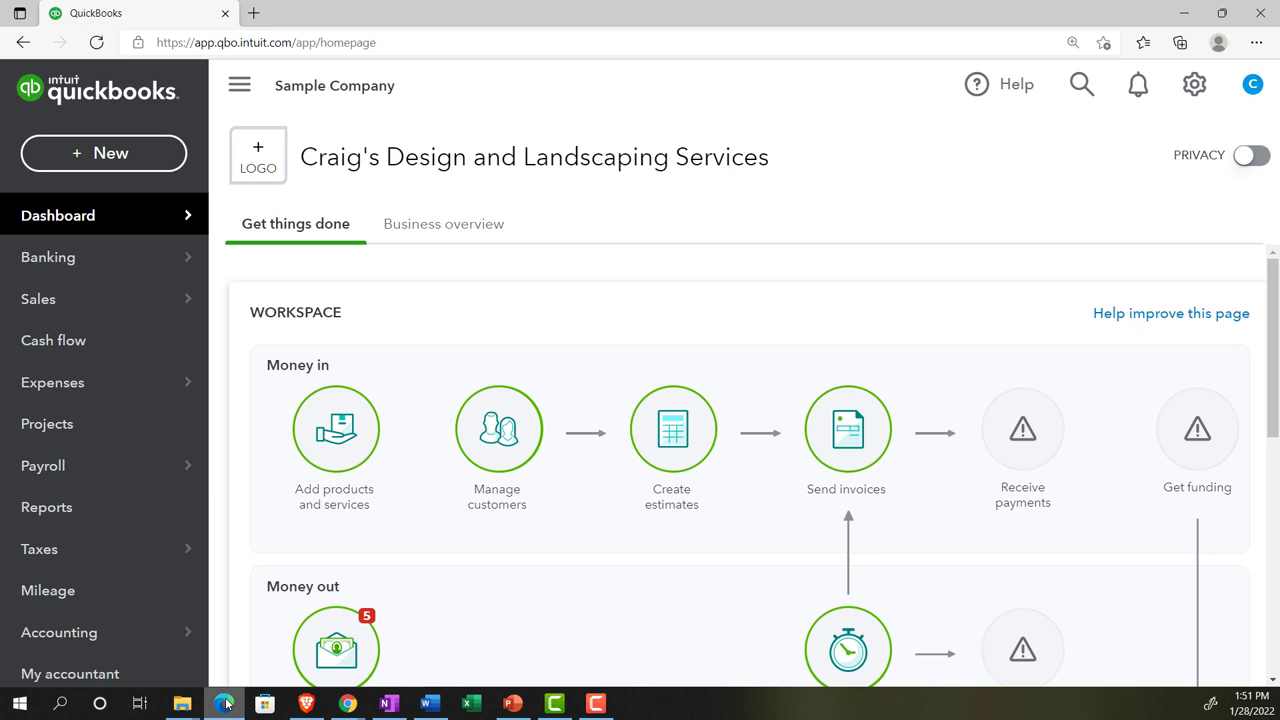
left_click(64, 508)
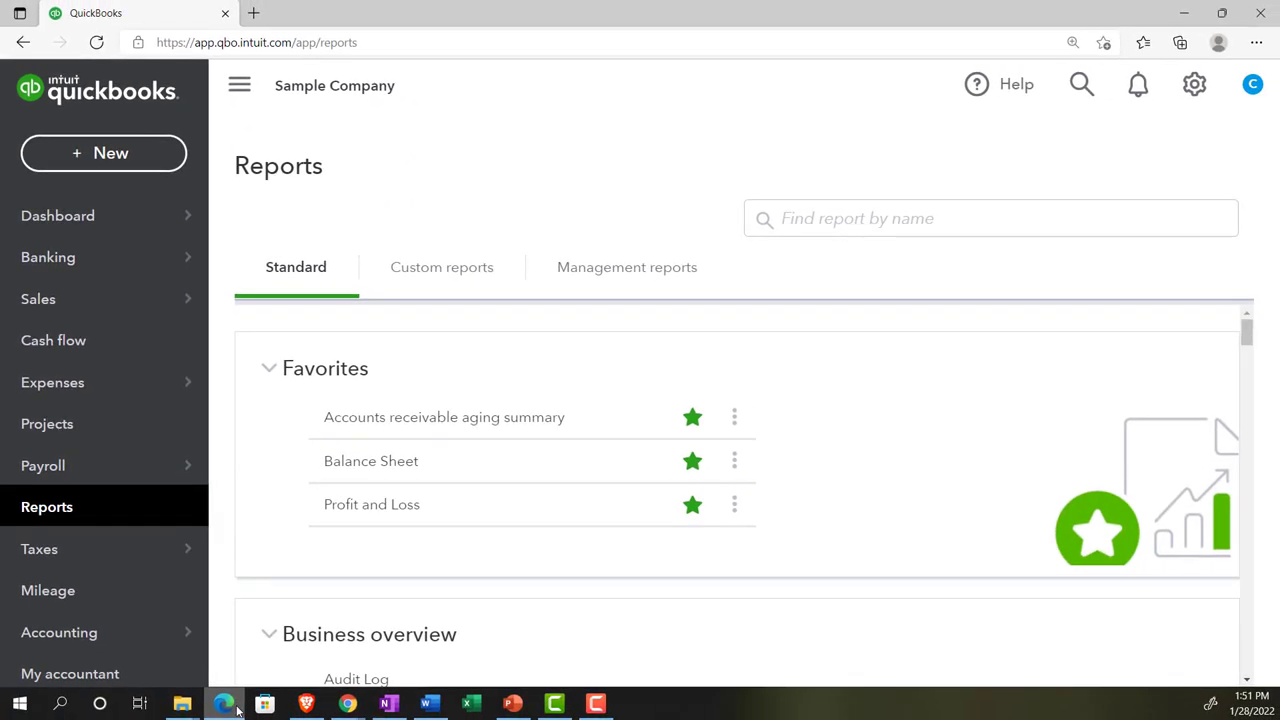
left_click(238, 710)
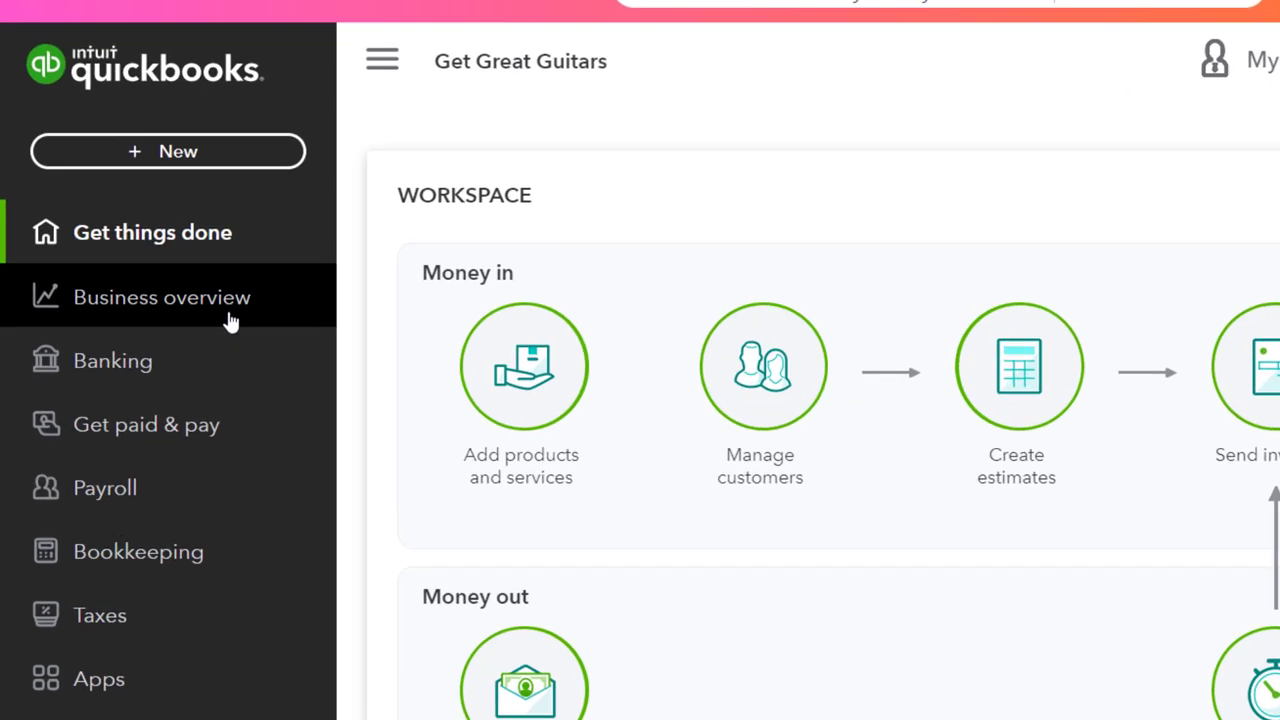
Run the Balance Sheet report for 01/01/2022 to 12/31/2022.
left_click(258, 323)
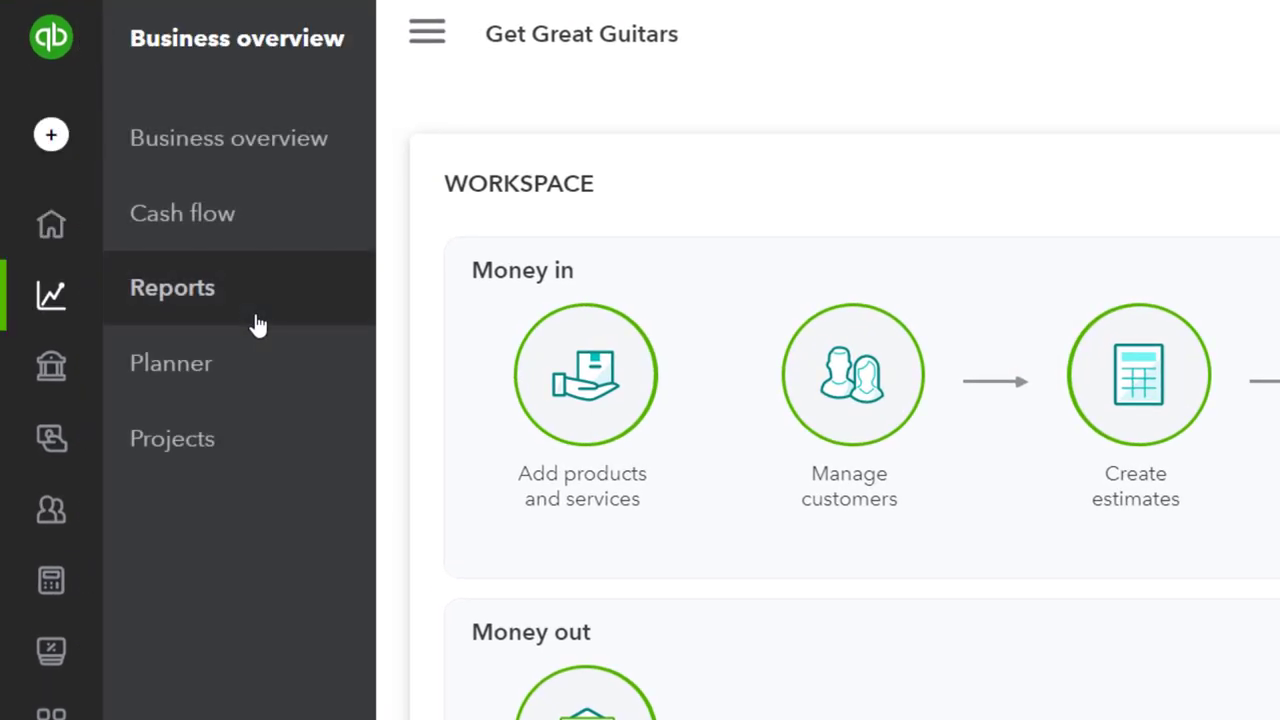
left_click(240, 318)
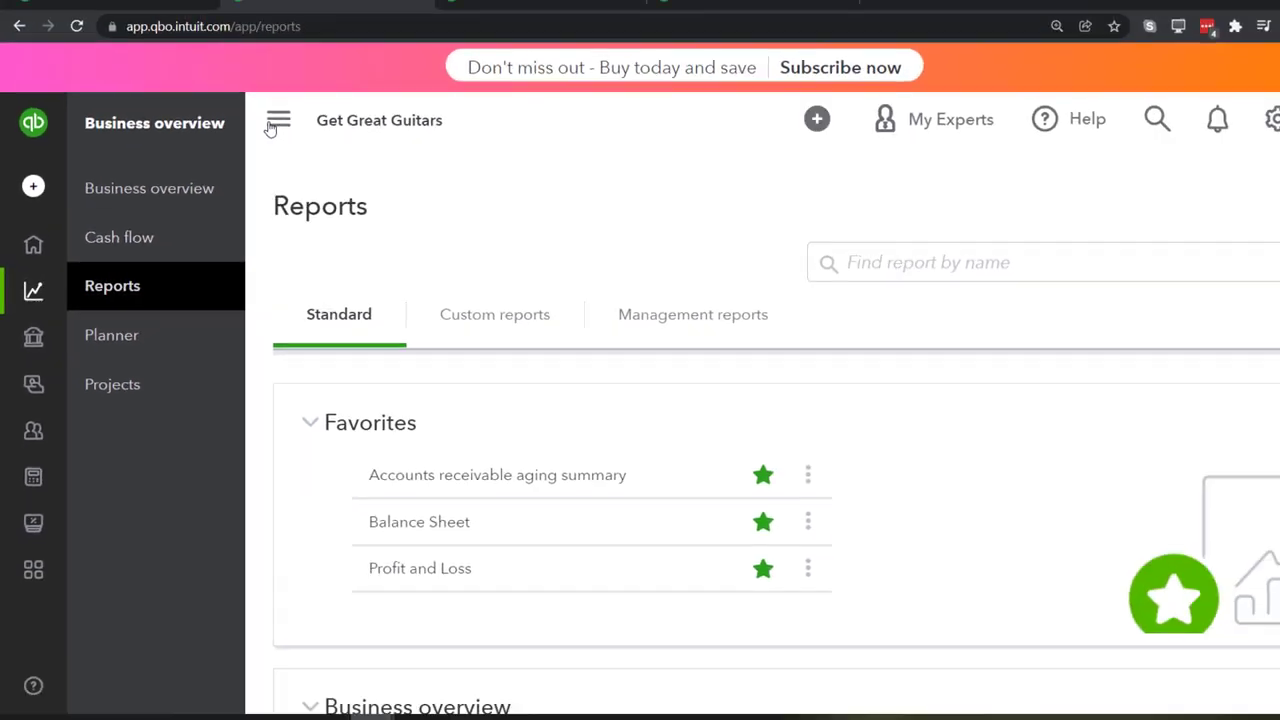
left_click(277, 121)
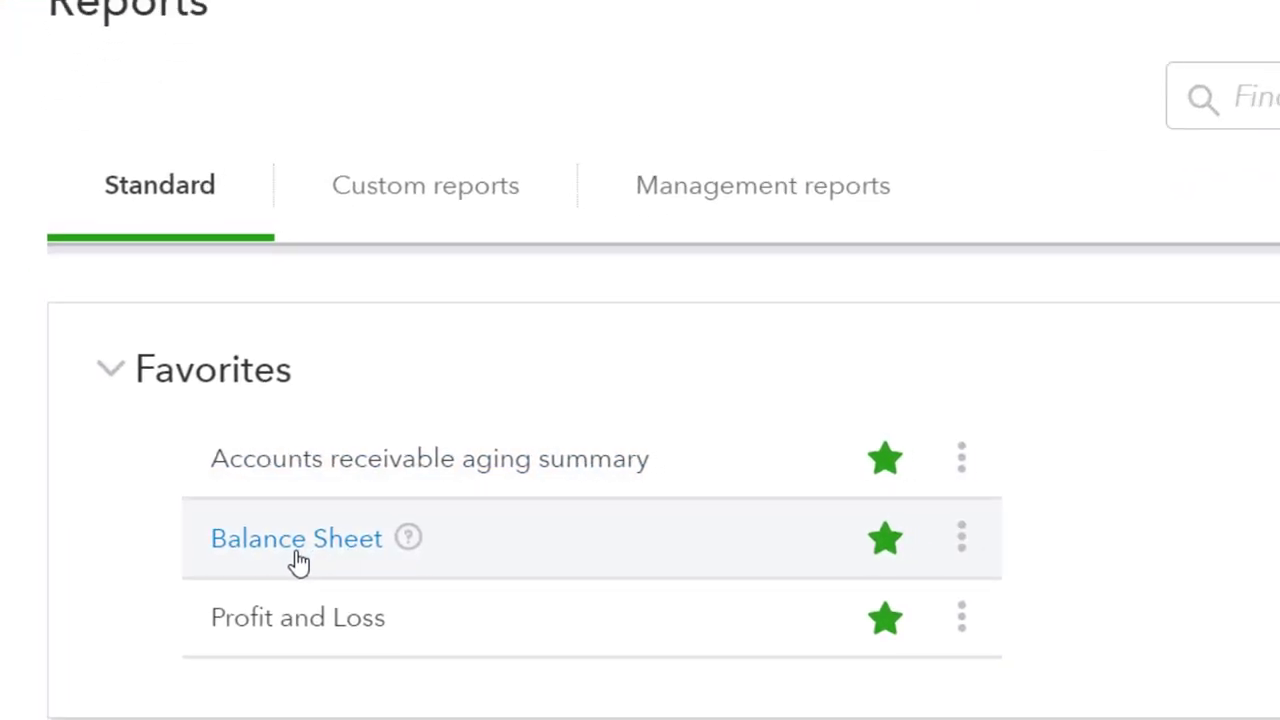
left_click(305, 558)
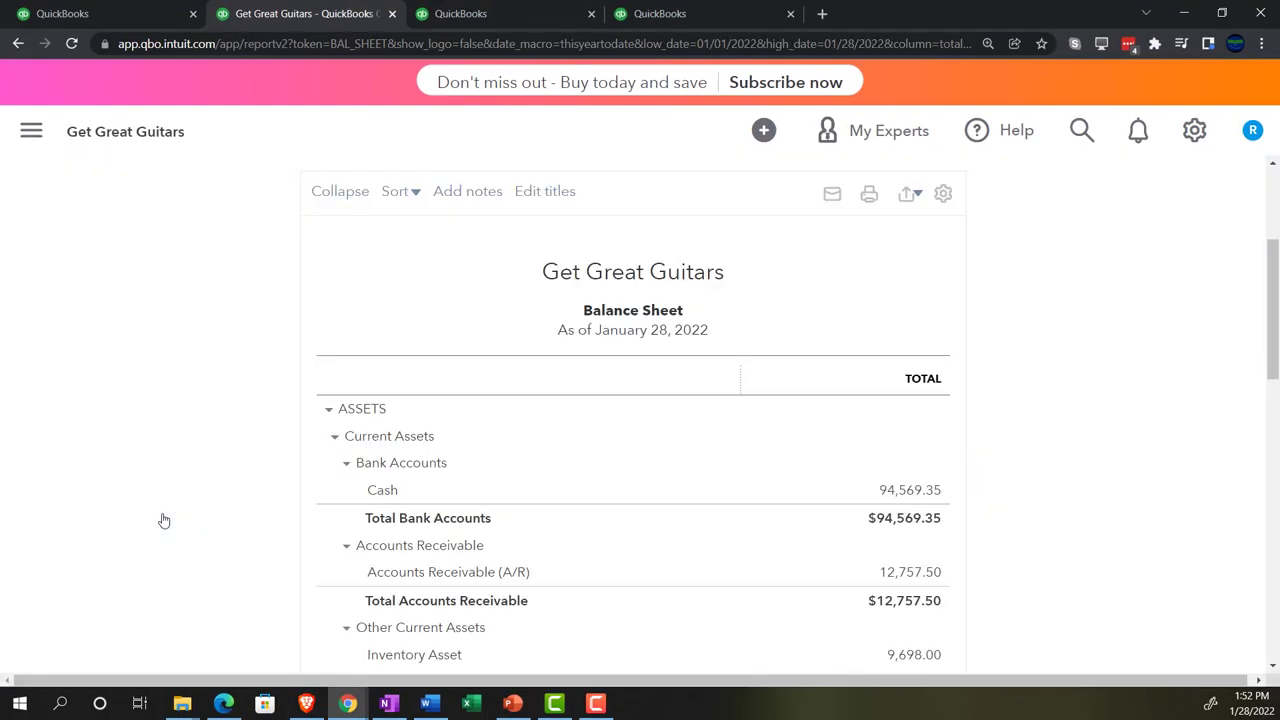
left_click(331, 289)
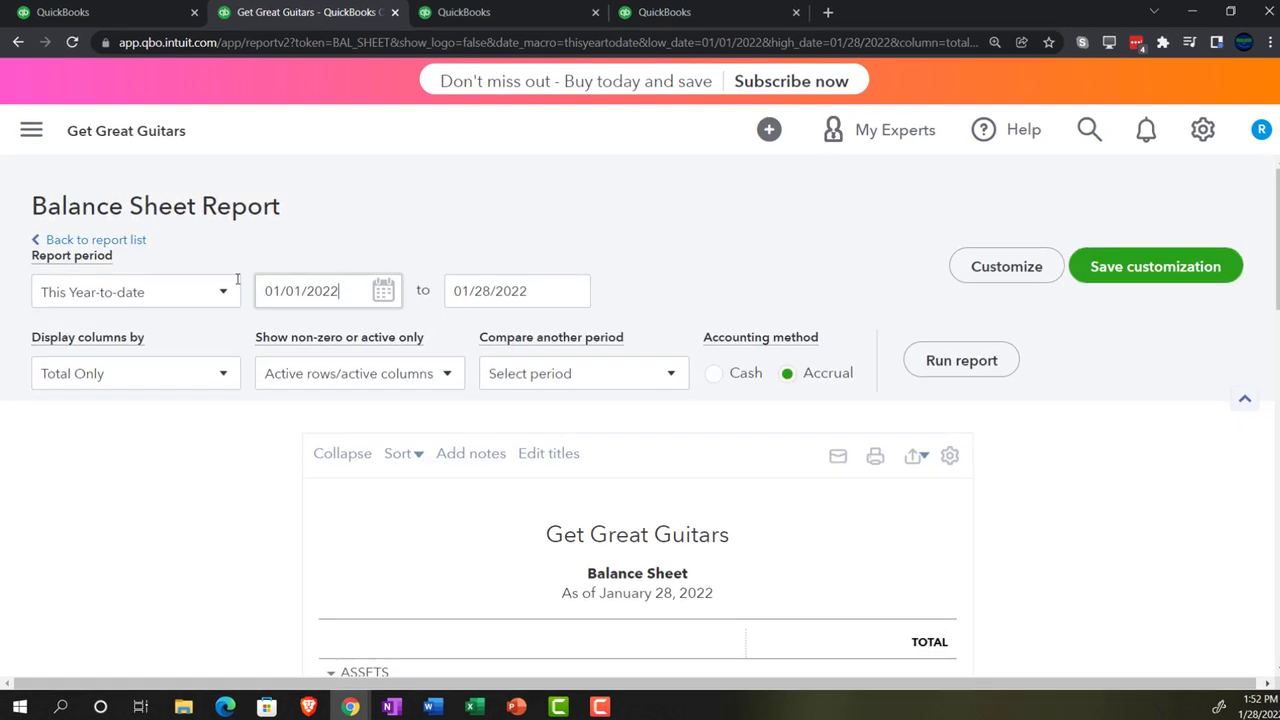
type("01/01/2022")
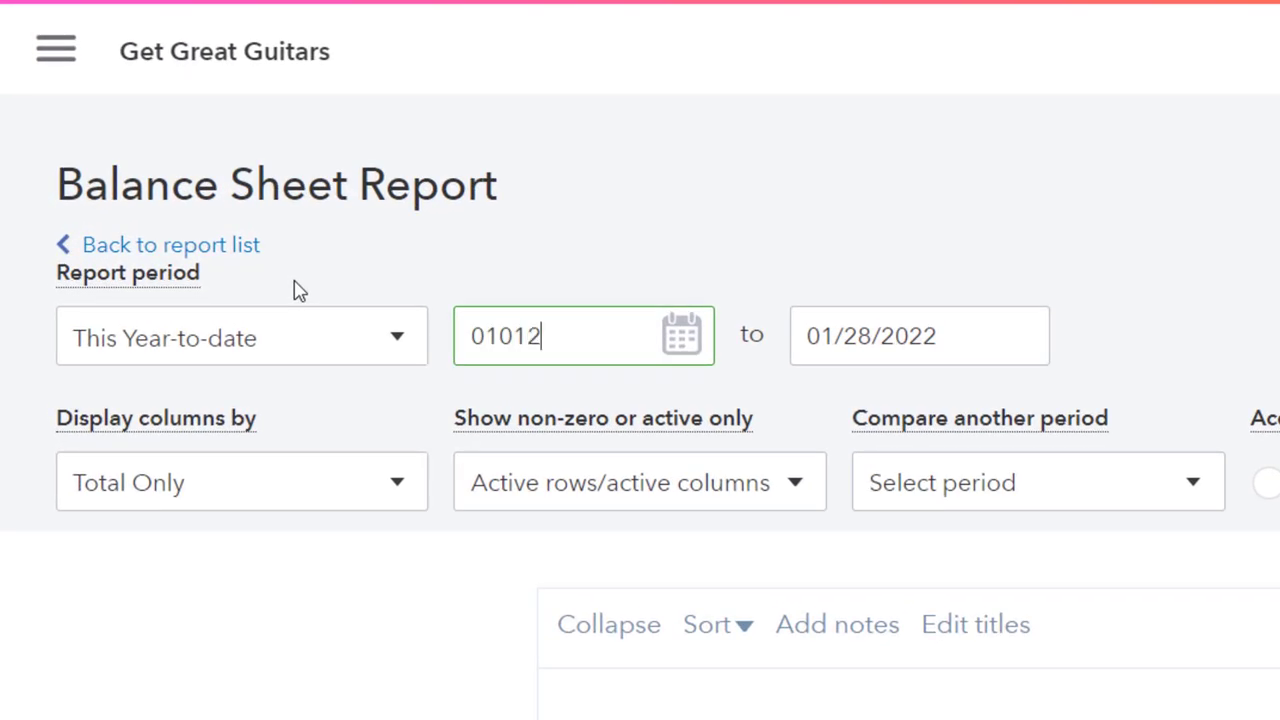
key("Tab")
type("12/31/2022")
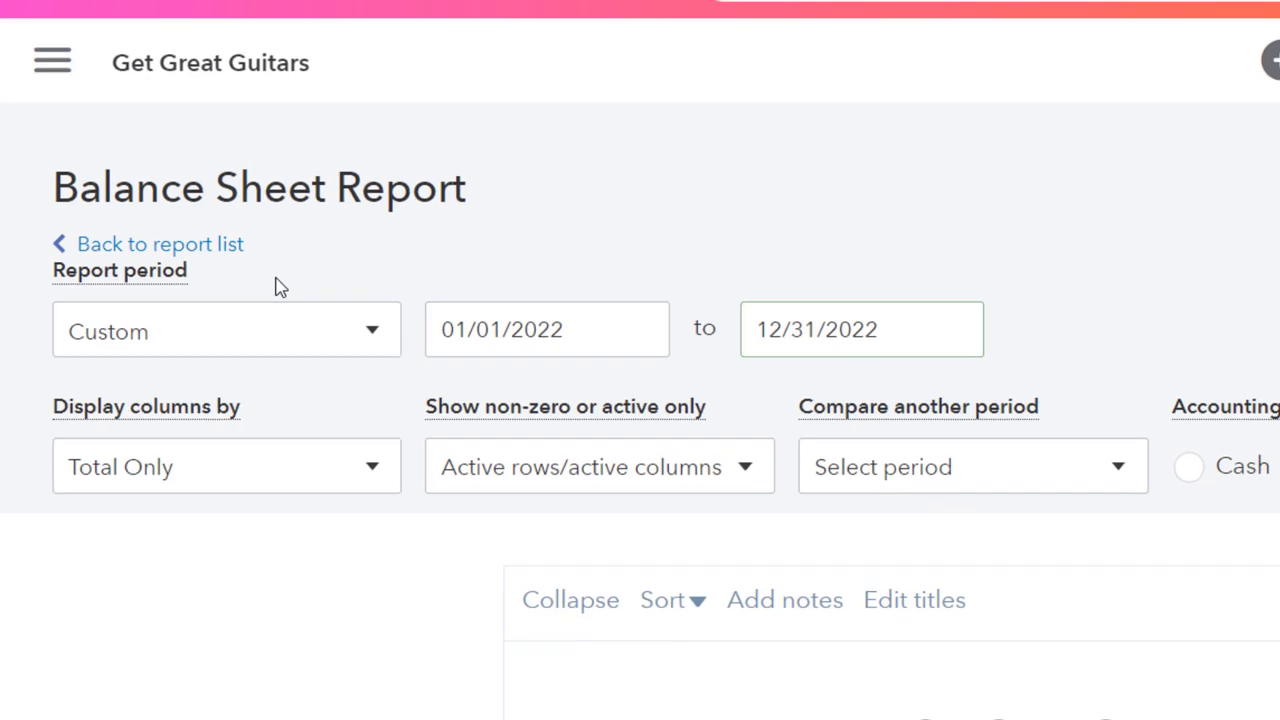
left_click(928, 362)
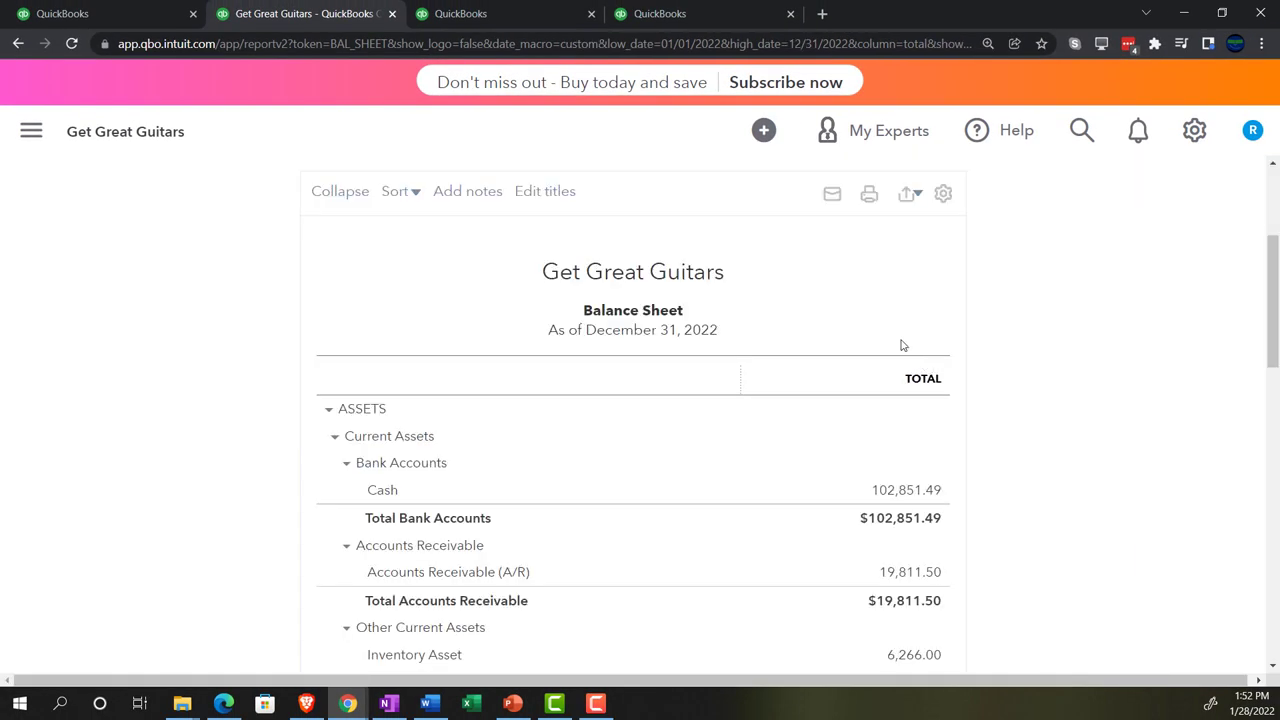
left_click(485, 13)
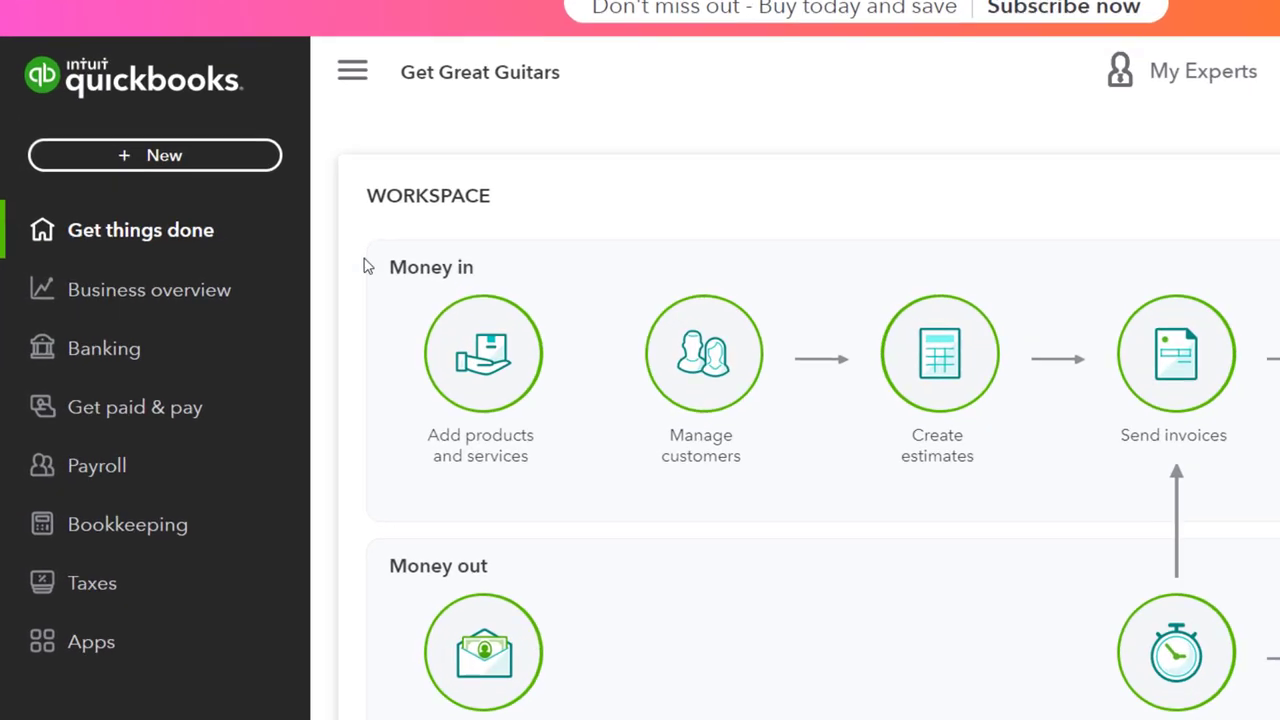
In the third tab, run Profit and Loss for 01/01/2022 to 12/31/2022.
left_click(142, 302)
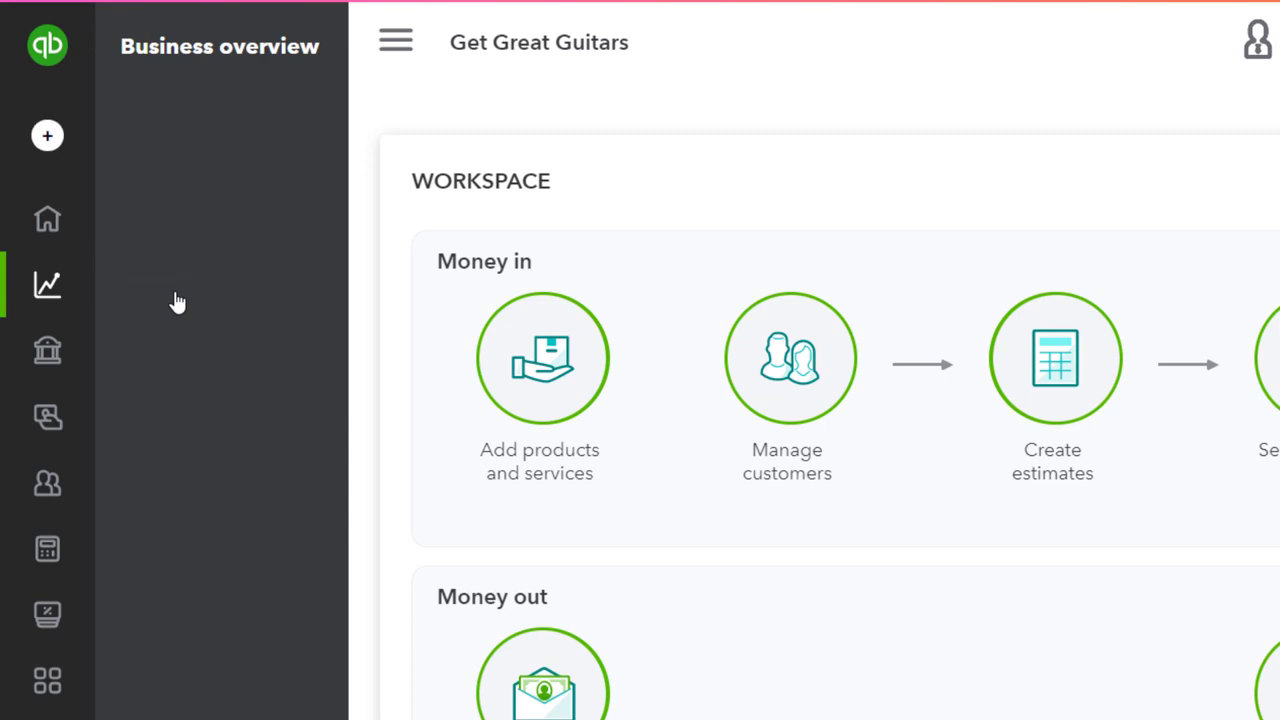
left_click(178, 289)
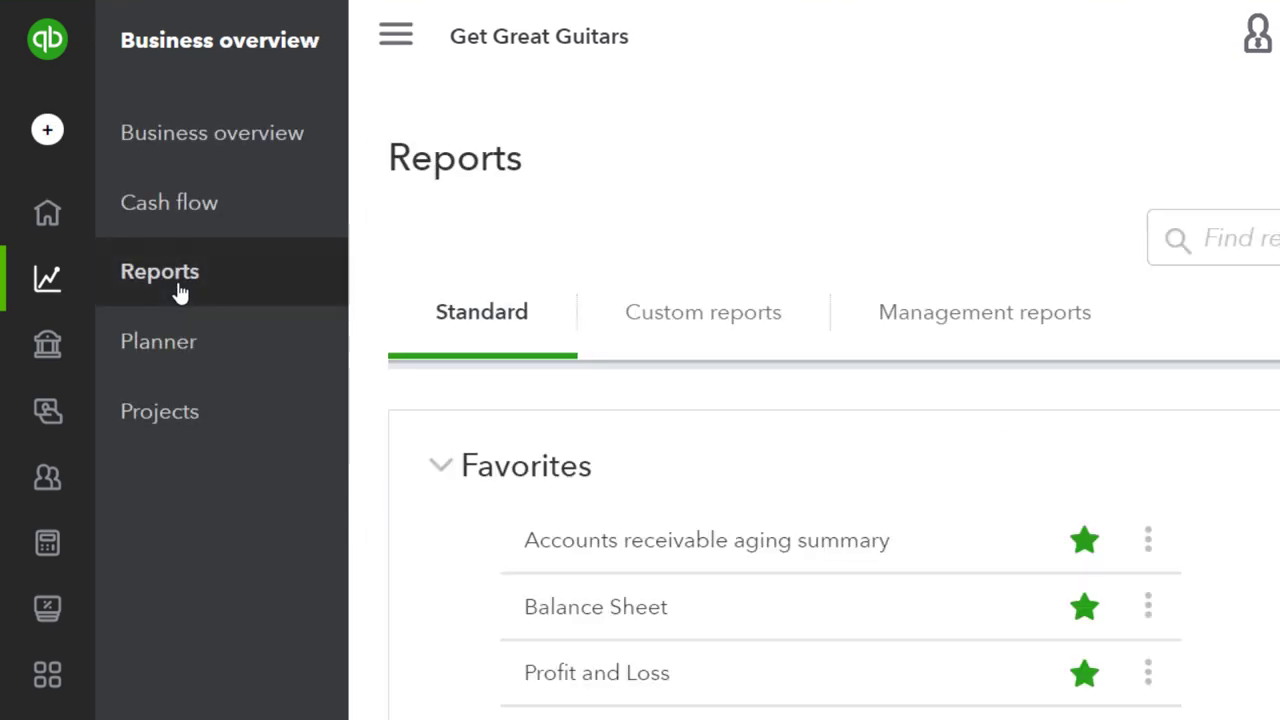
left_click(583, 680)
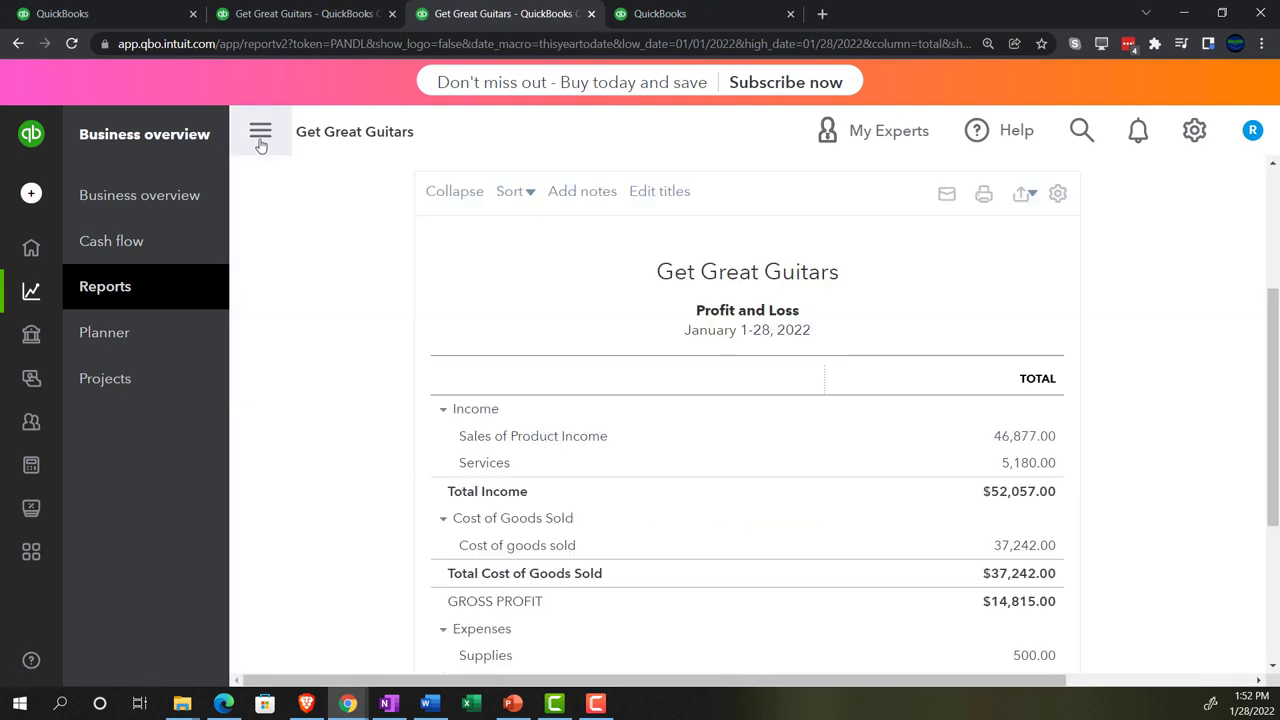
left_click(260, 134)
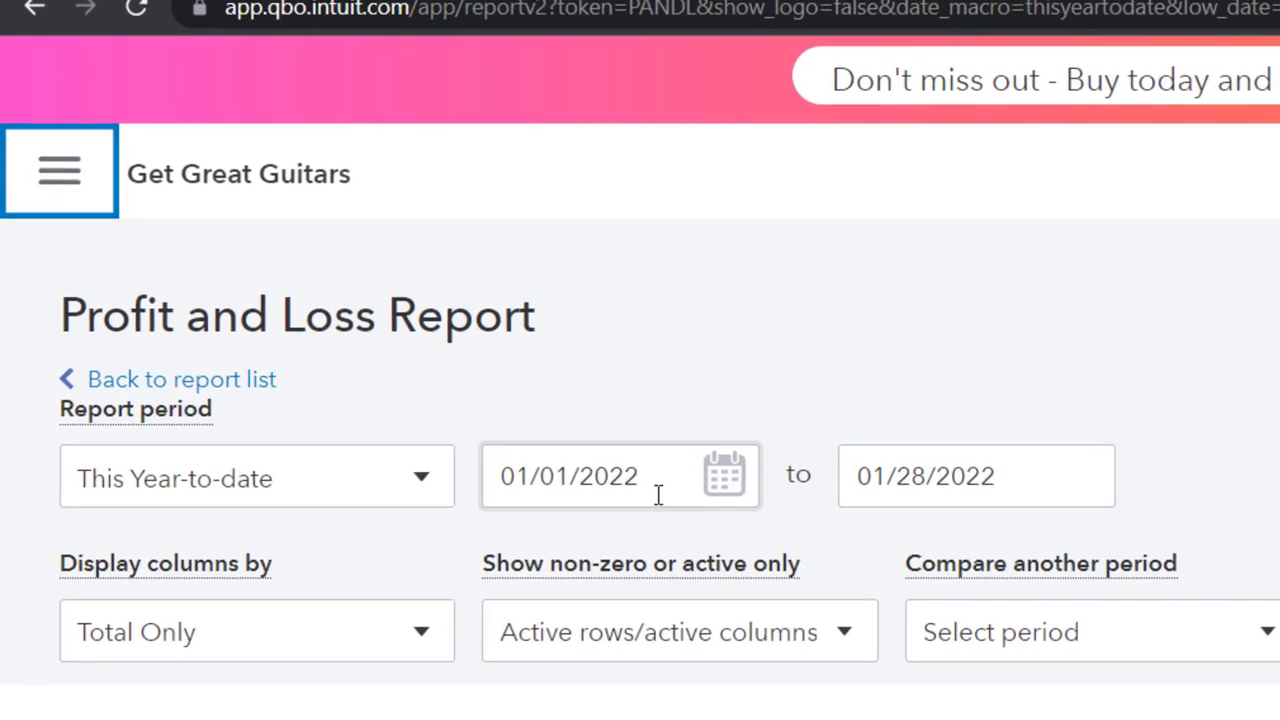
left_click_drag(461, 369, 331, 362)
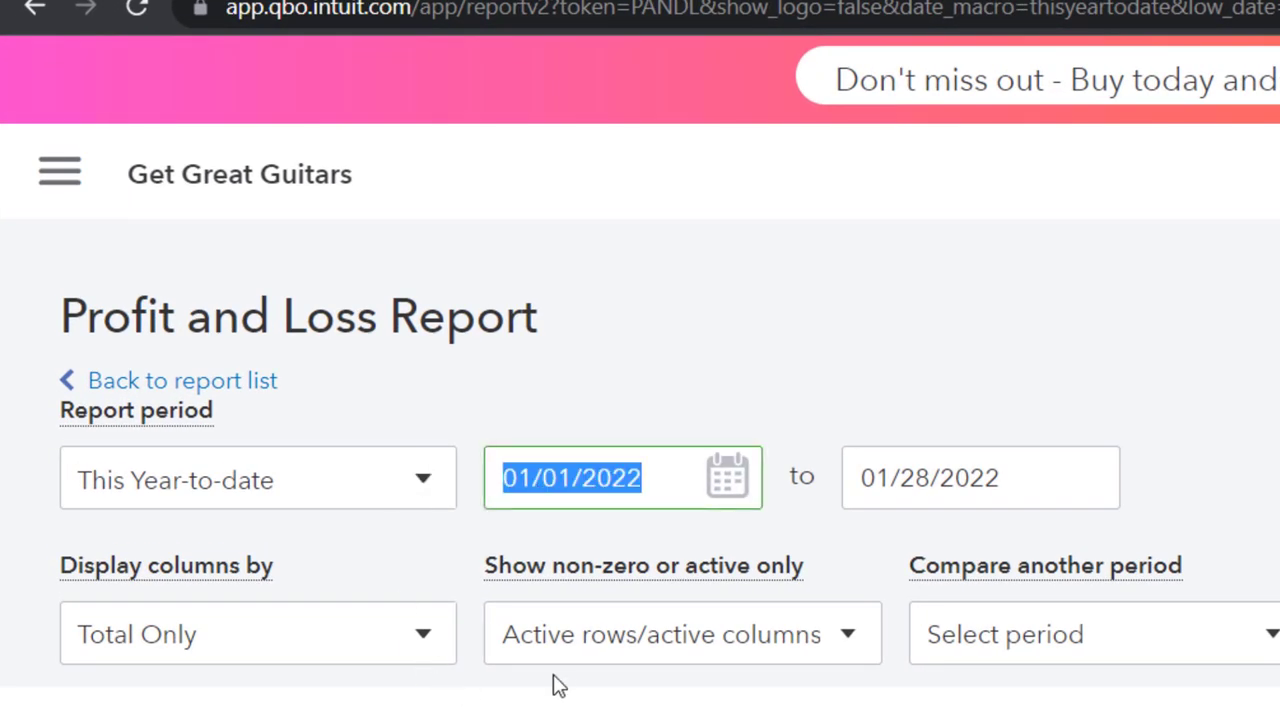
type("01012022")
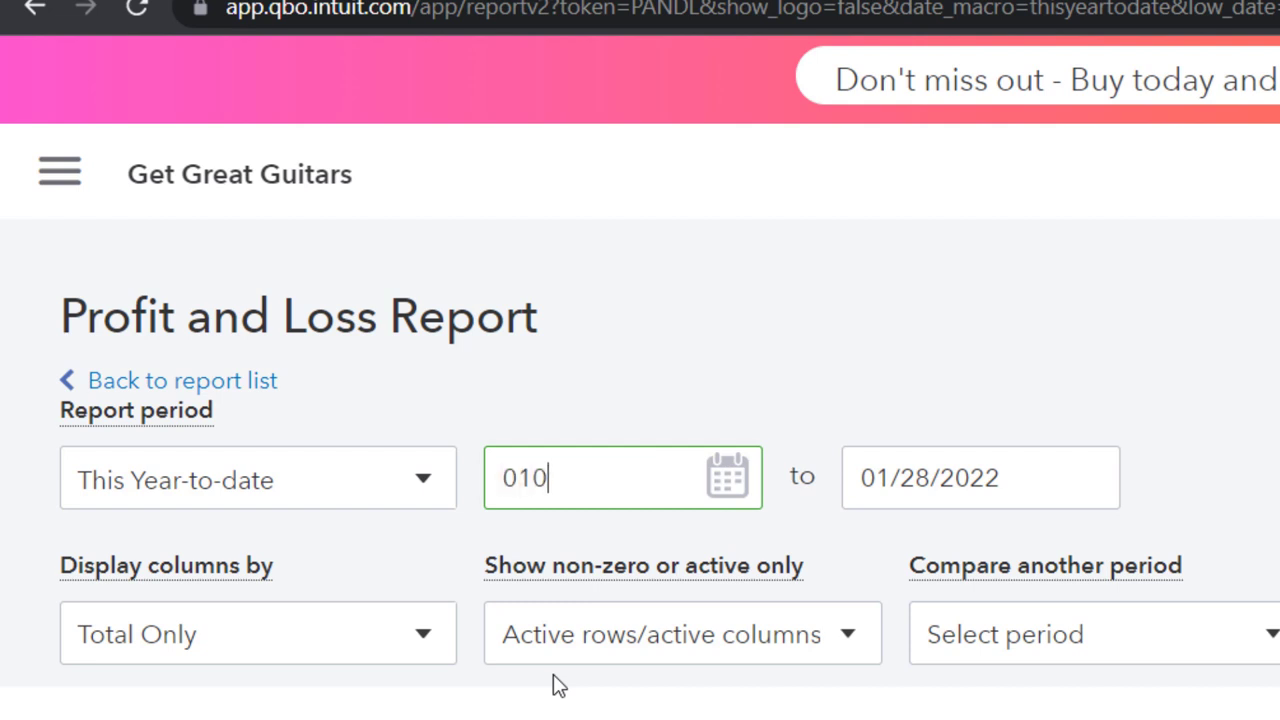
key("Tab")
type("12312022")
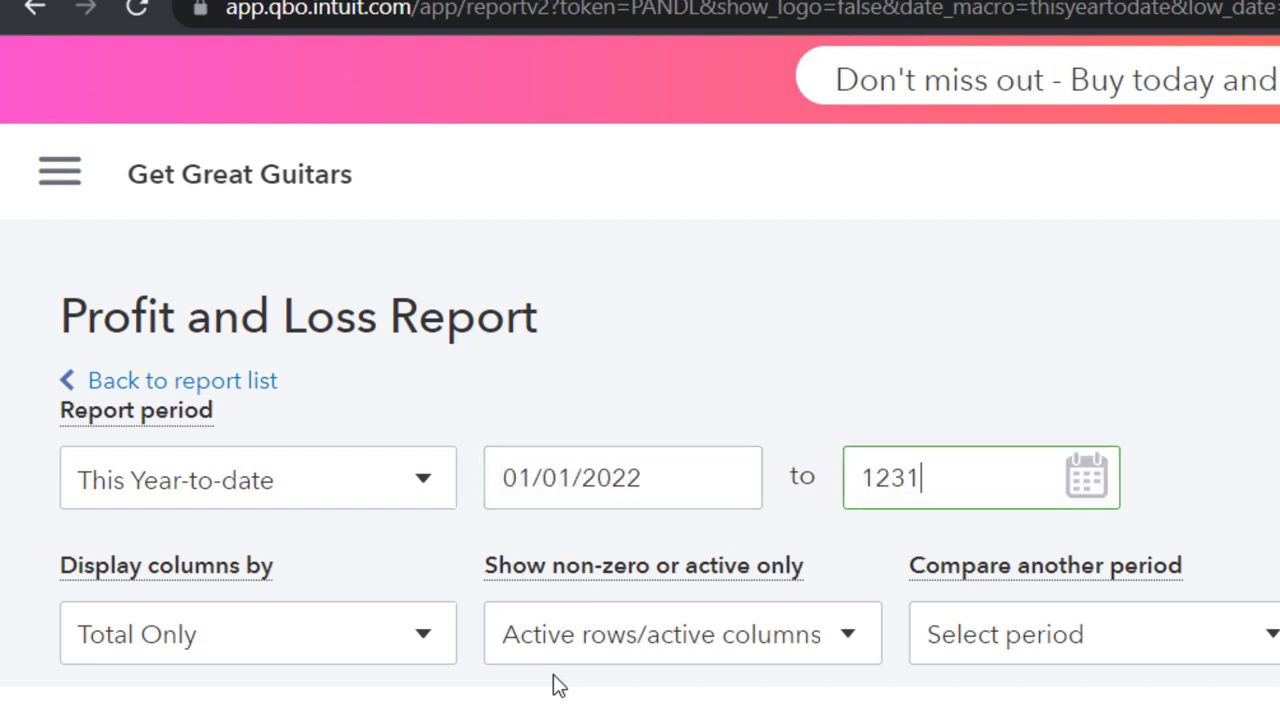
key("Tab")
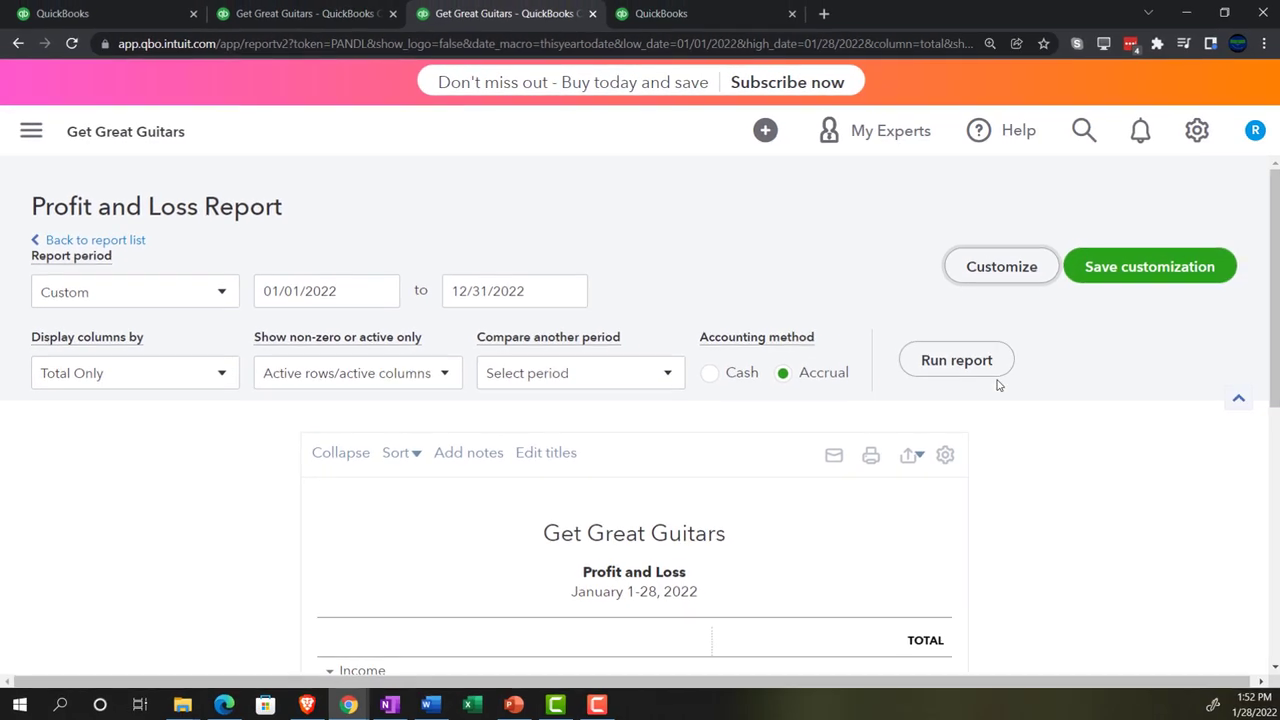
left_click(986, 363)
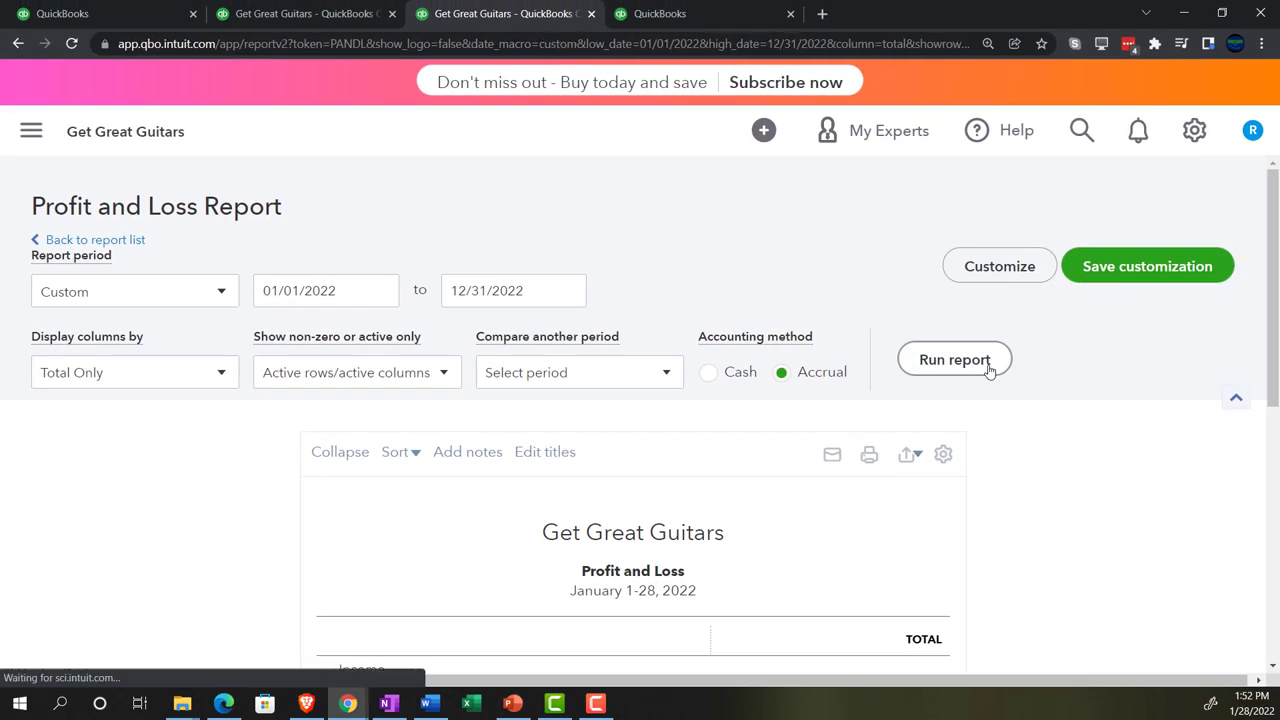
scroll(989, 371, "down", 3)
left_click(679, 18)
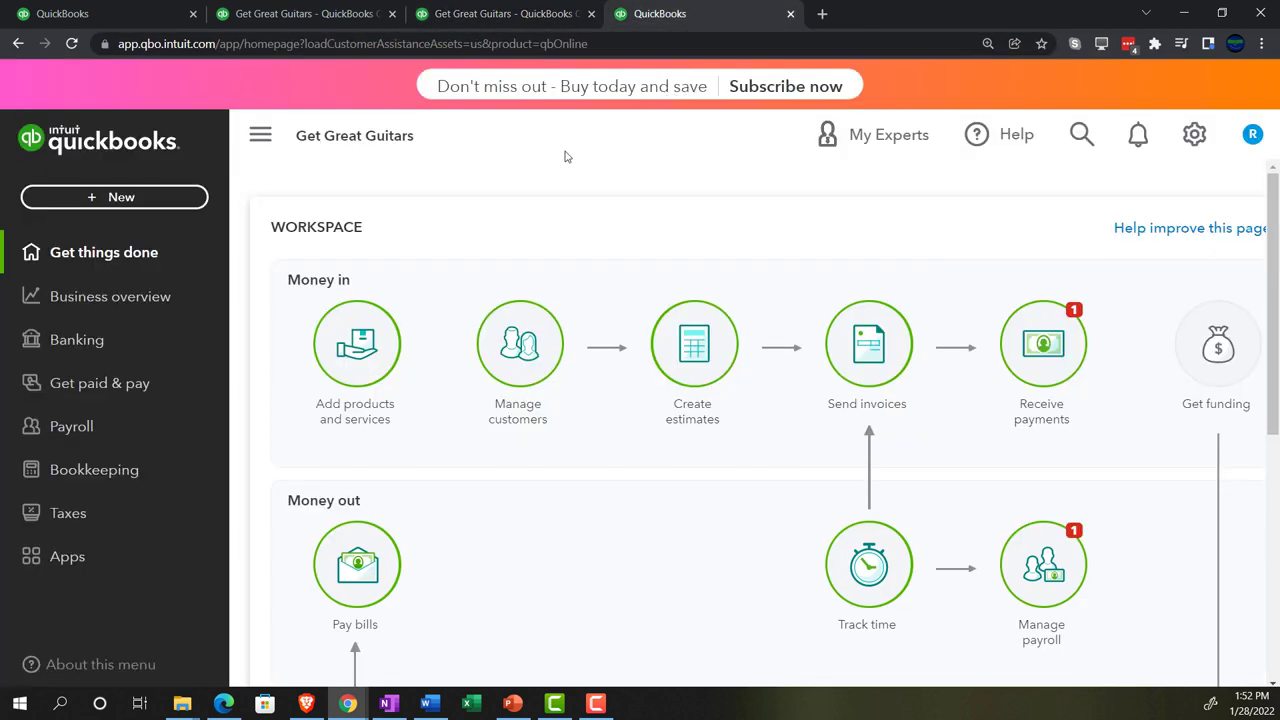
In the fourth tab, run Profit and Loss for 02/01/2022–12/31/2022, showing $2,382.00 gross profit.
left_click(139, 305)
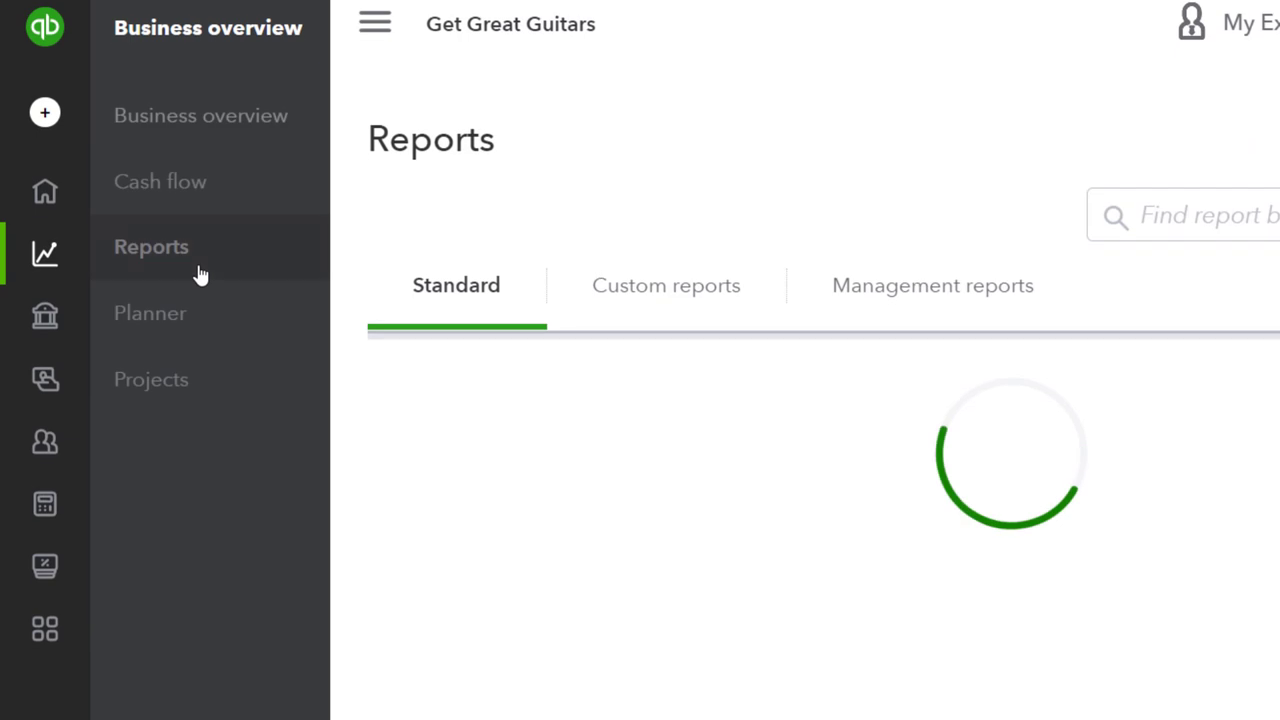
left_click(376, 36)
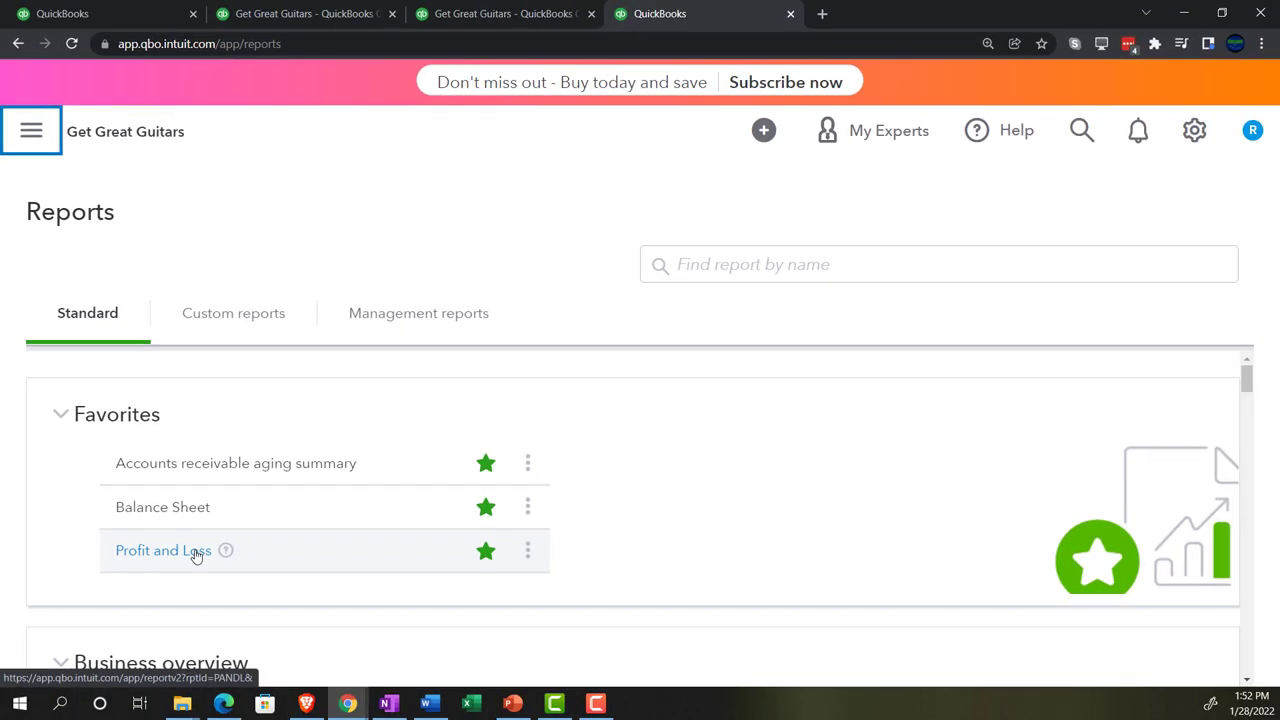
left_click(195, 556)
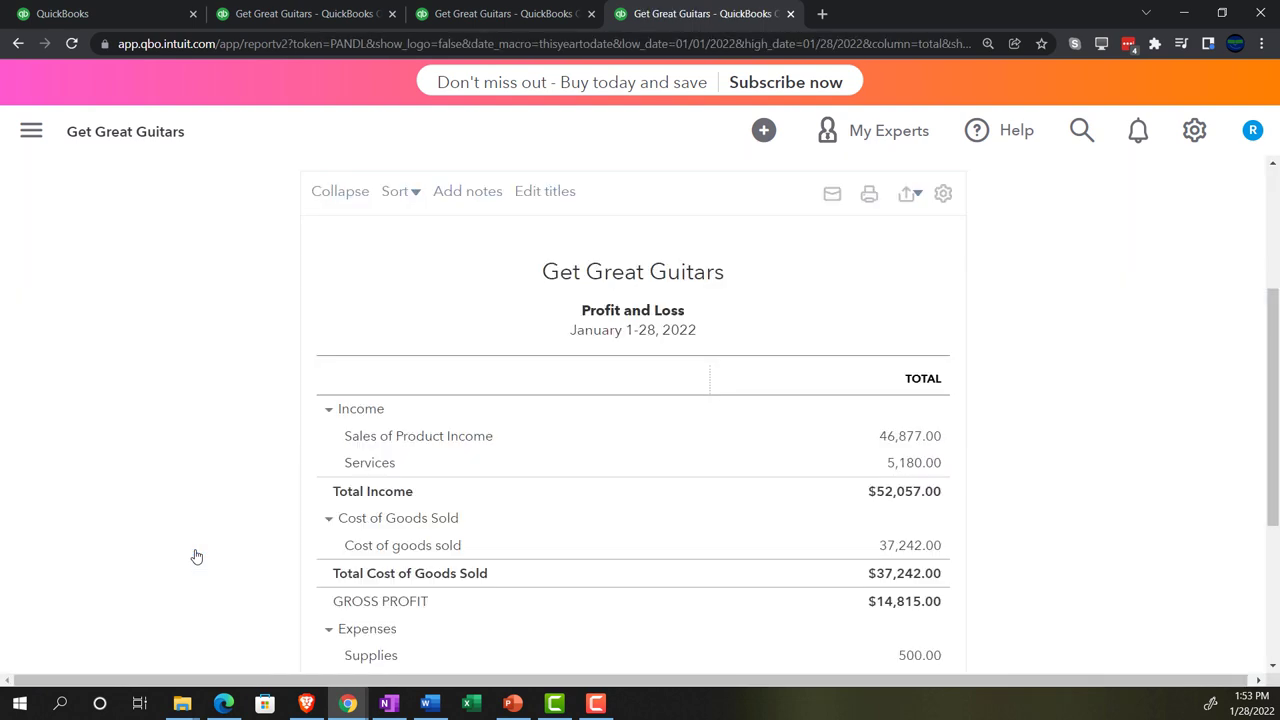
left_click_drag(337, 290, 193, 419)
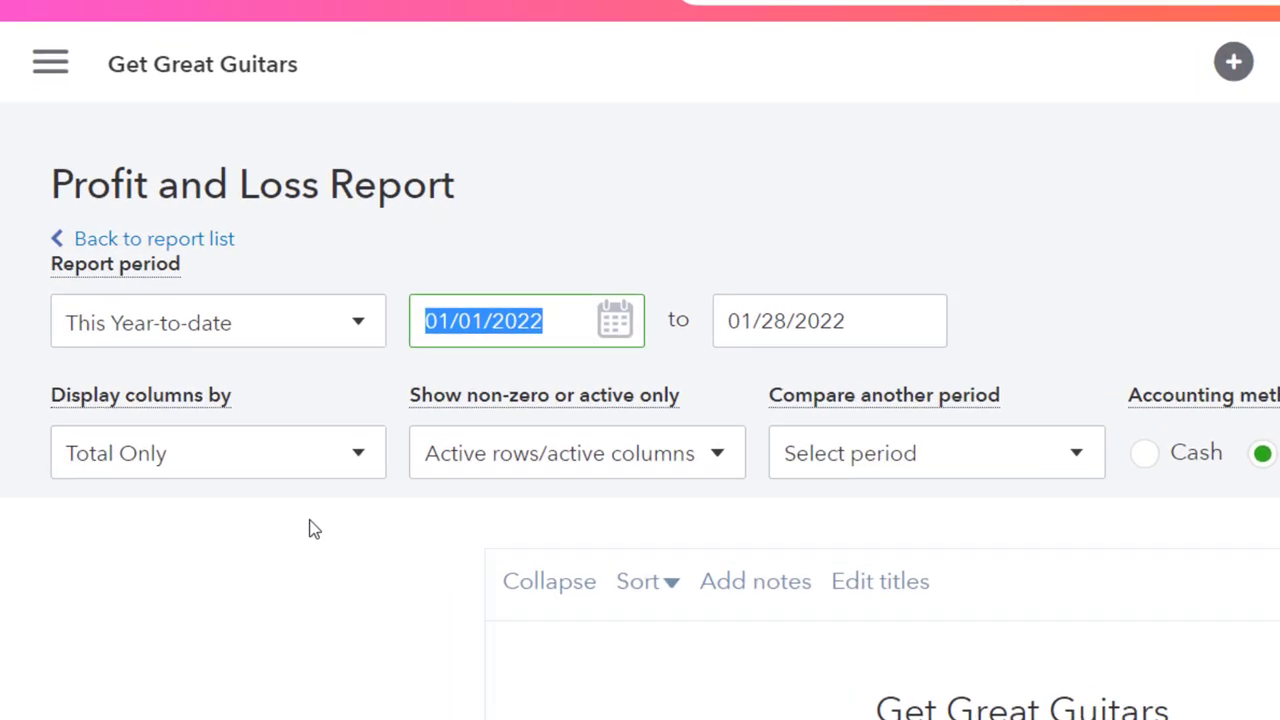
type("02")
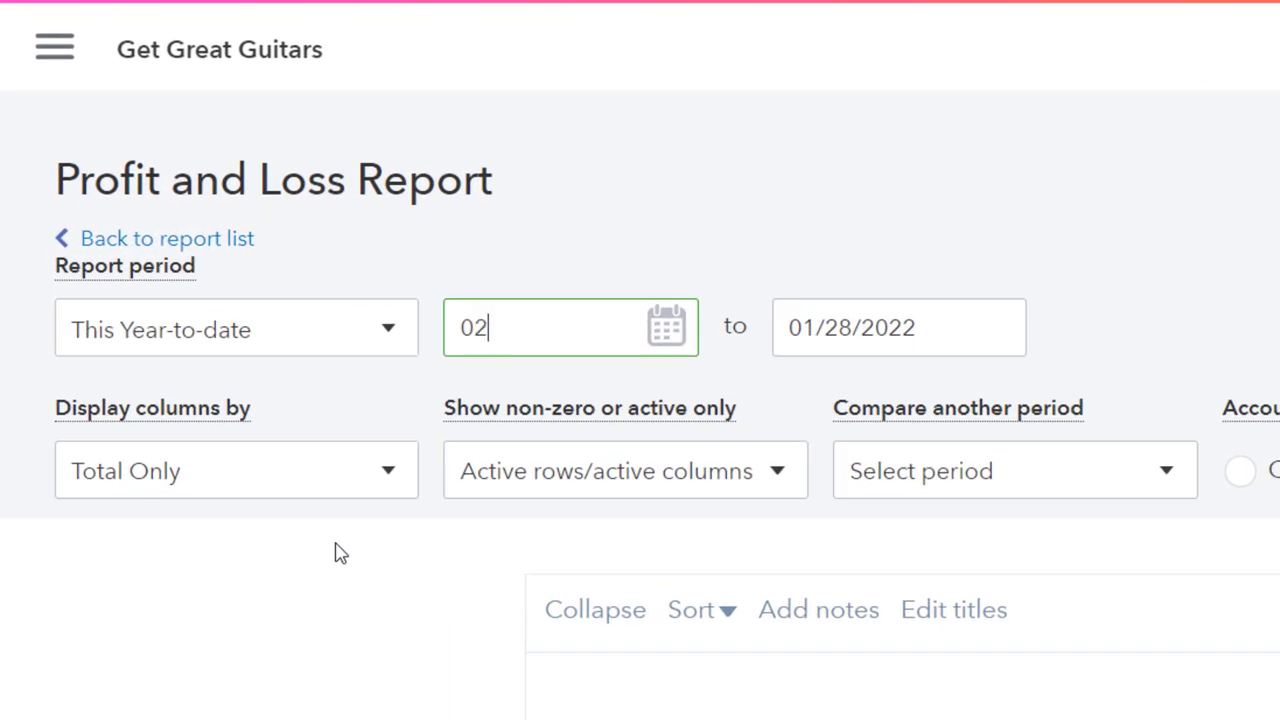
type("/01/202")
key("Tab")
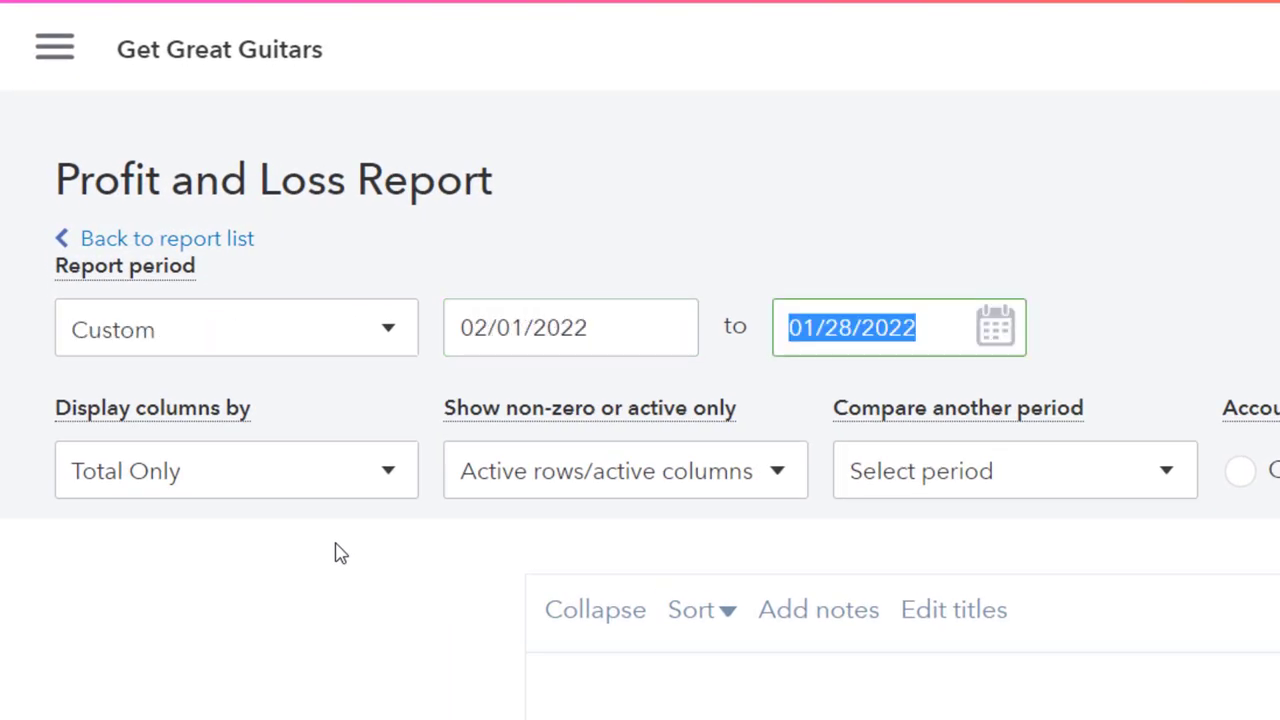
type("12/31/202")
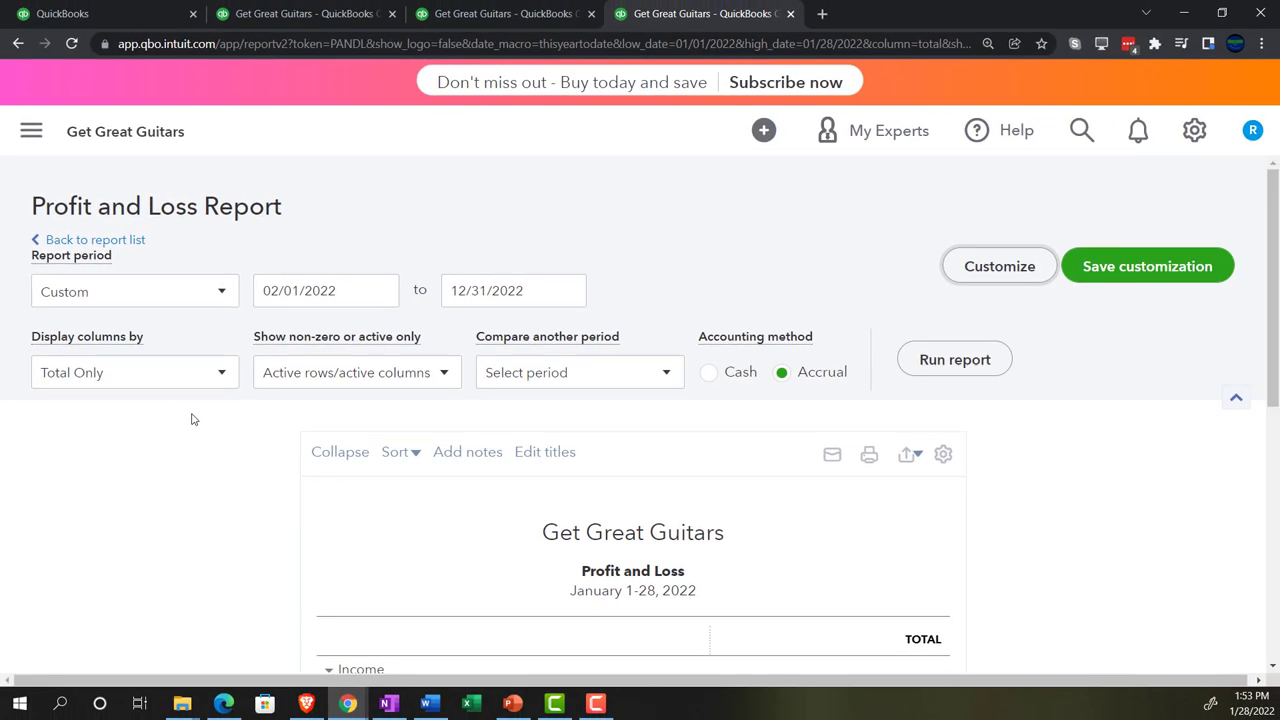
left_click(955, 362)
scroll(957, 363, "down", 3)
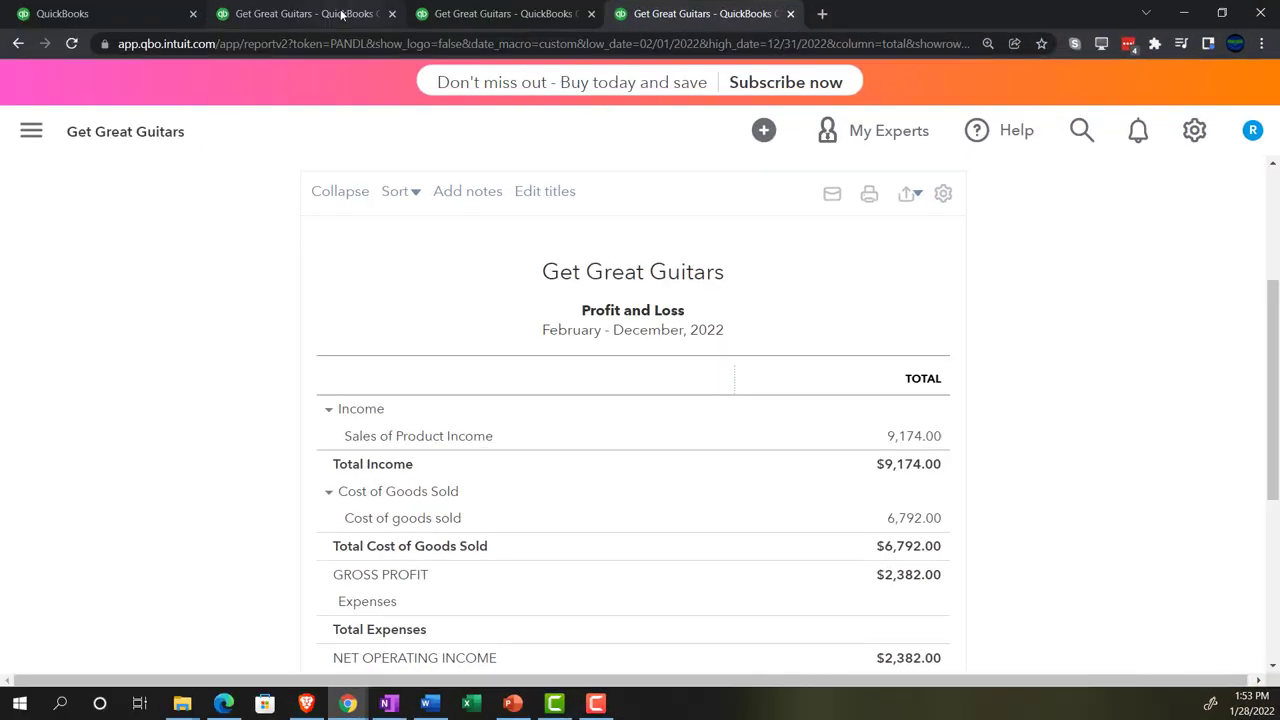
Zoom the Balance Sheet tab in two steps to review it.
left_click(340, 14)
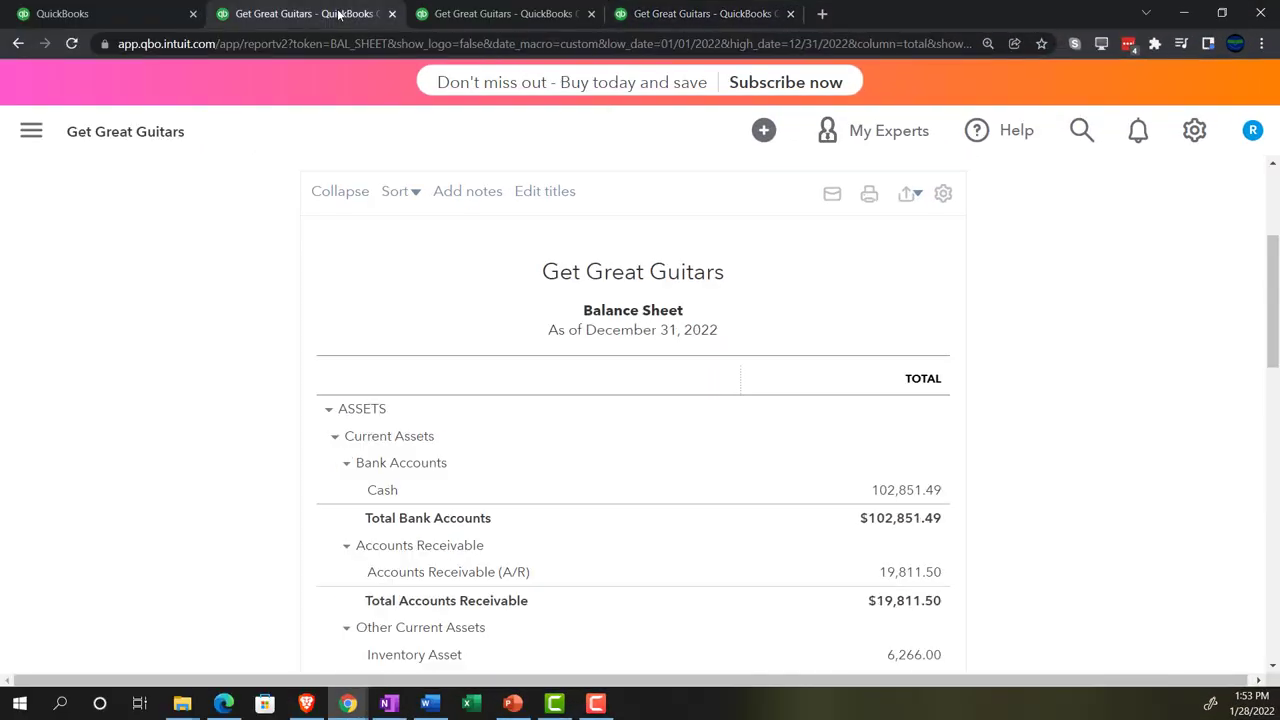
key("ctrl+plus")
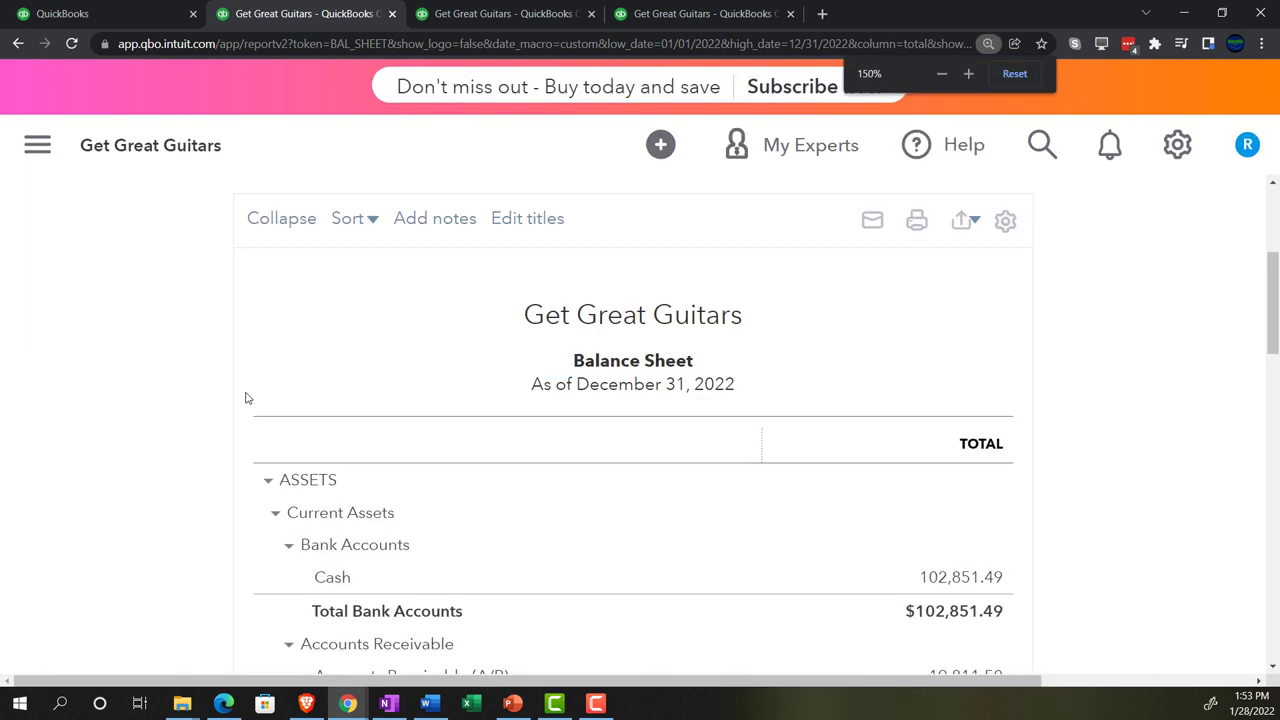
key("ctrl+plus")
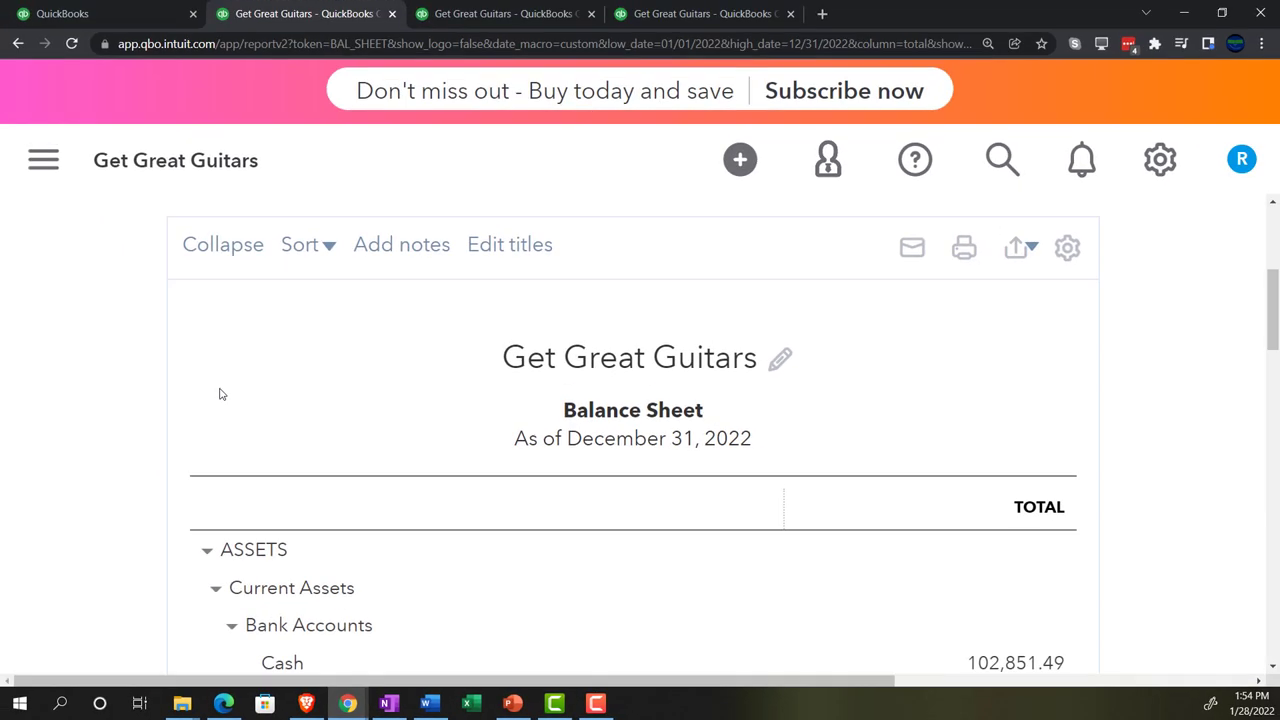
Return to the QuickBooks home tab and zoom back out two steps to normal size.
left_click(126, 12)
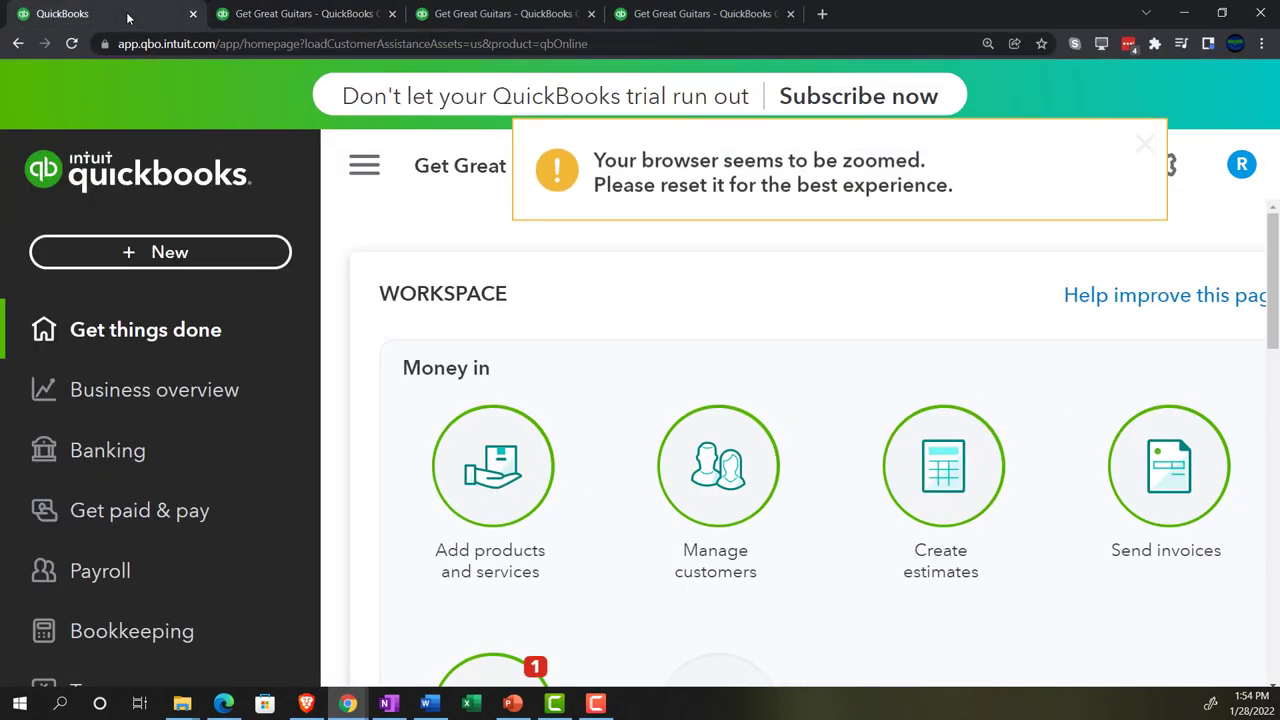
key("ctrl+minus")
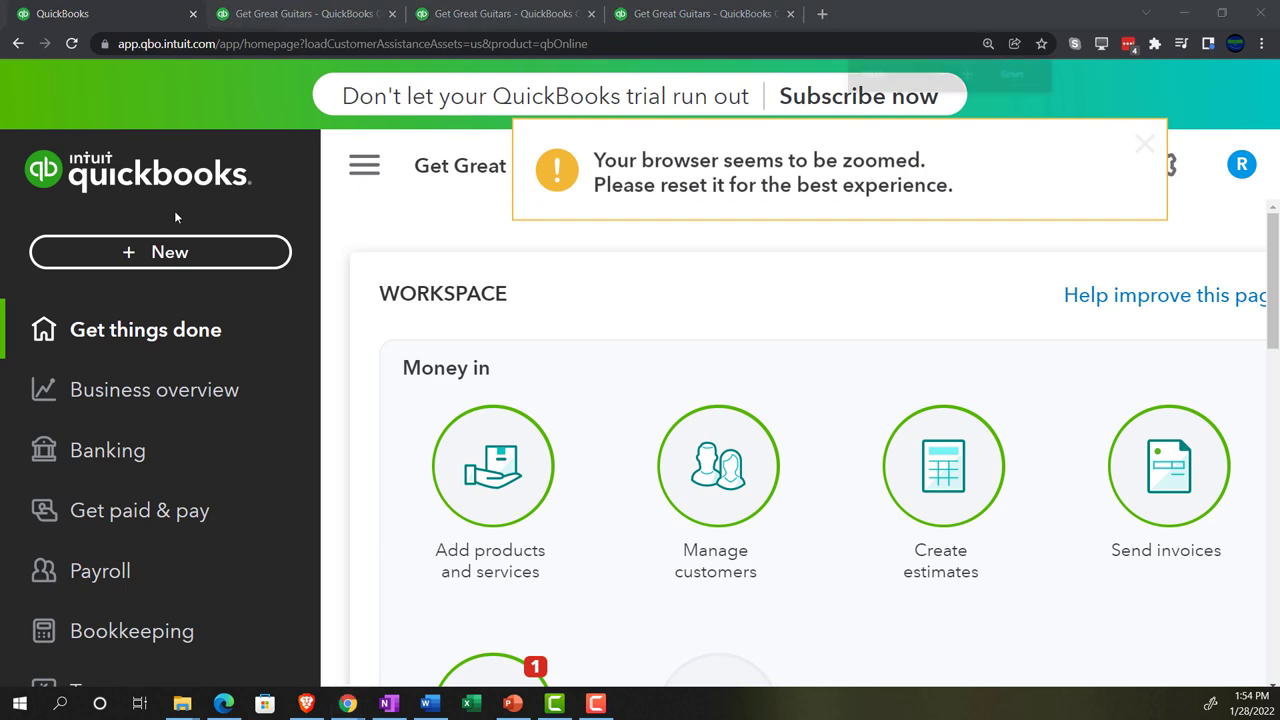
key("ctrl+minus")
key("ctrl+minus")
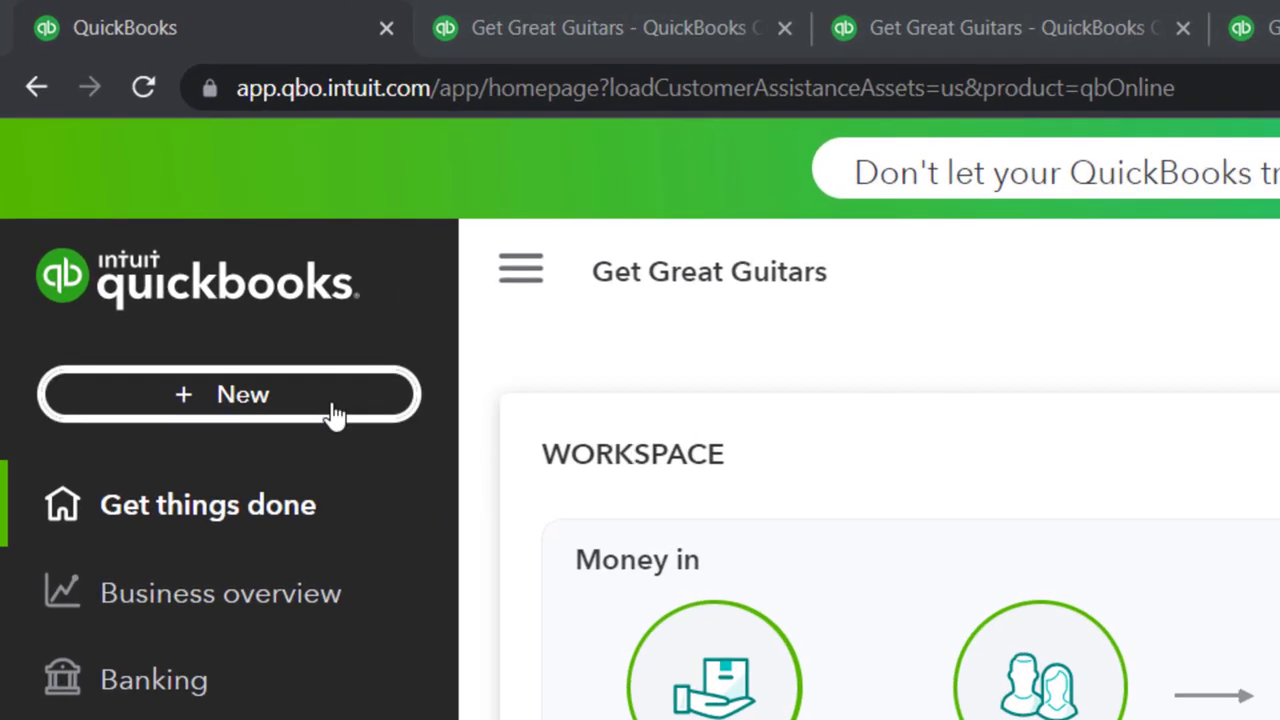
Show the full + New transaction list, then bring the OneNote notes forward.
left_click(325, 402)
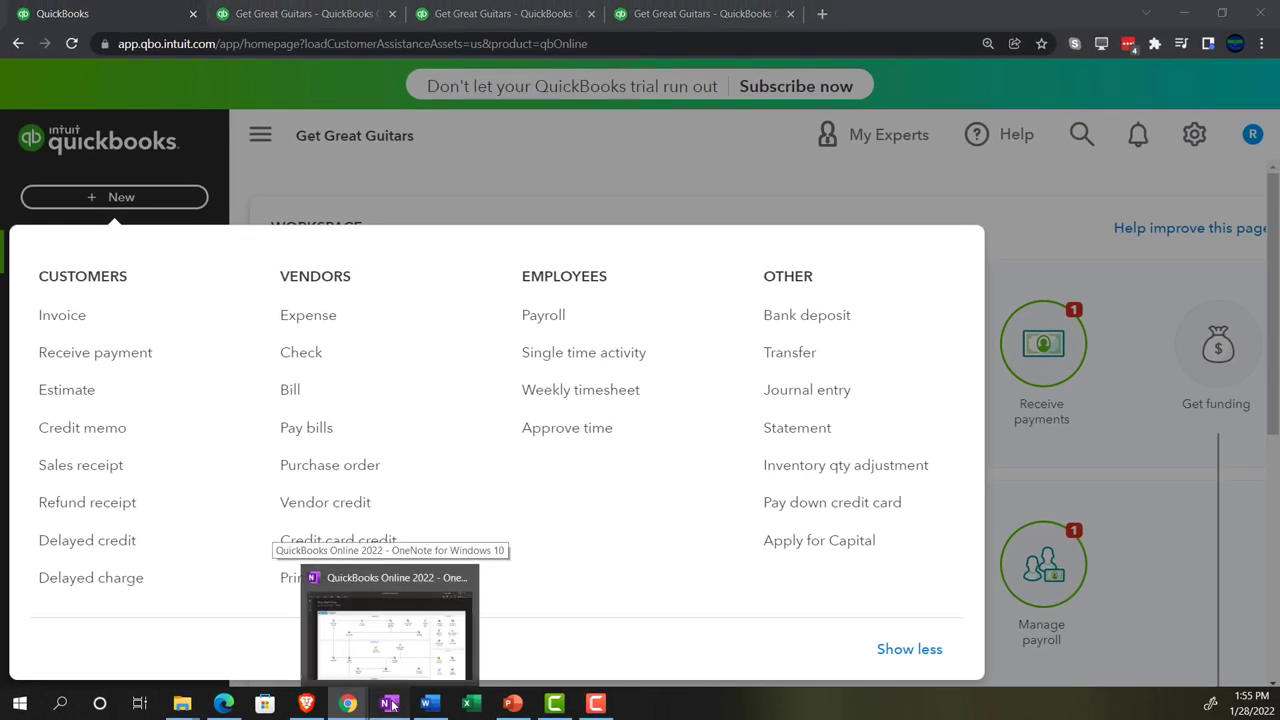
left_click(391, 705)
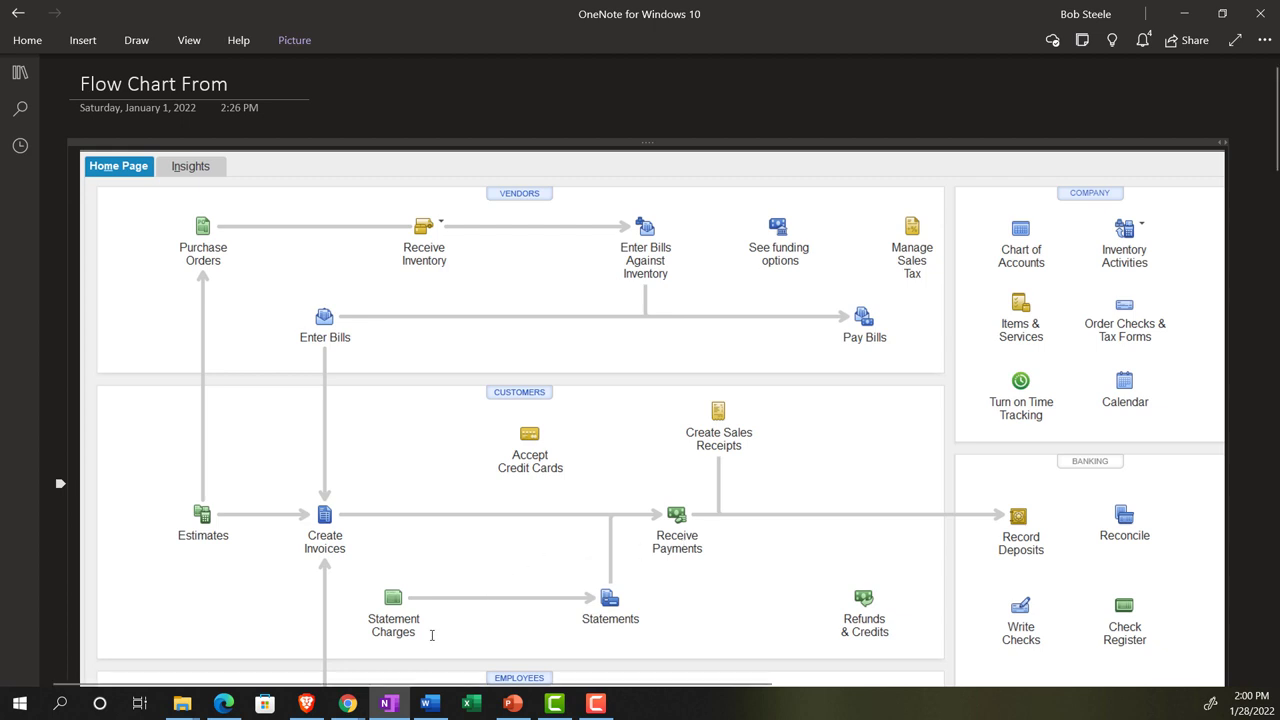
Switch from OneNote back to the QuickBooks window and reopen the + New menu.
mouse_move(360, 706)
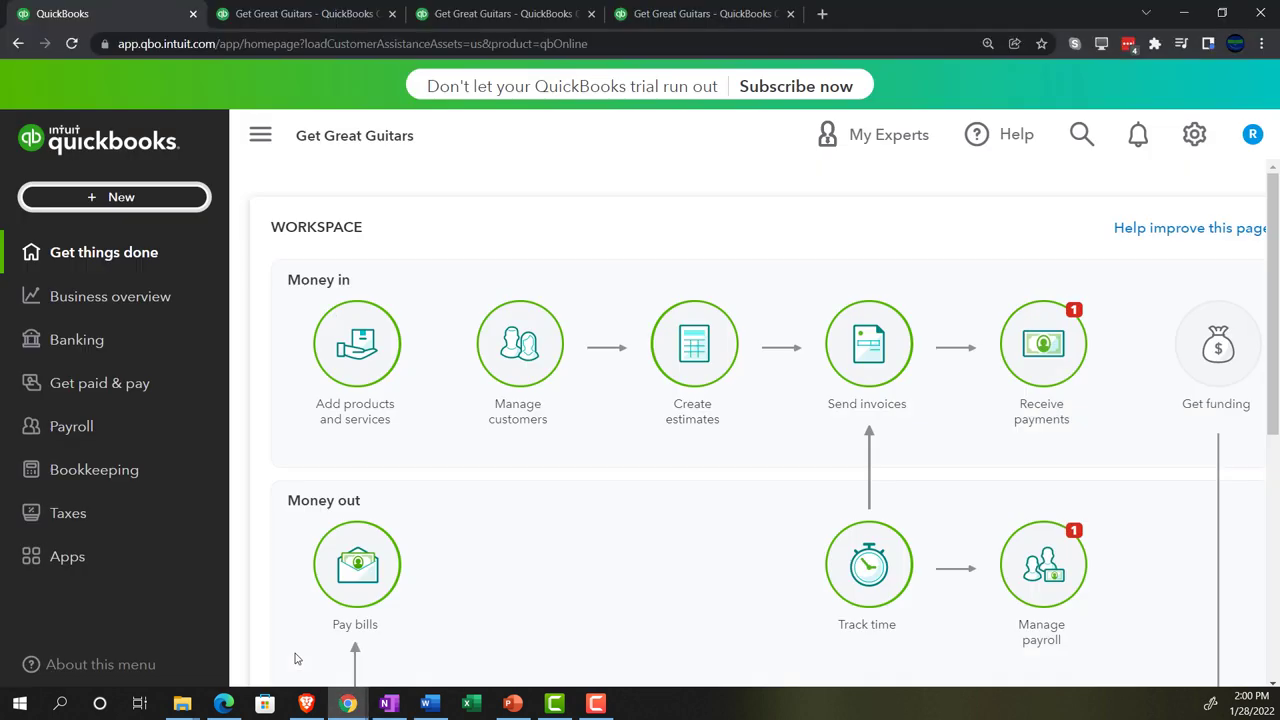
left_click(299, 660)
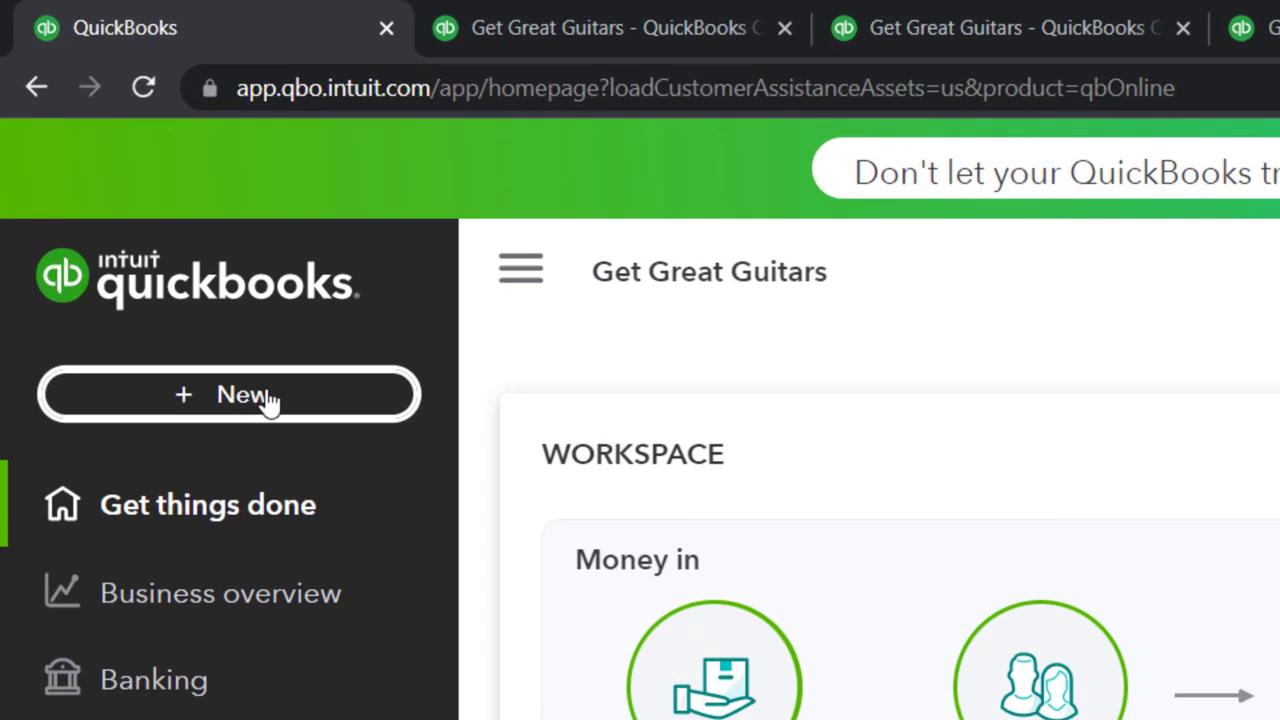
left_click(268, 396)
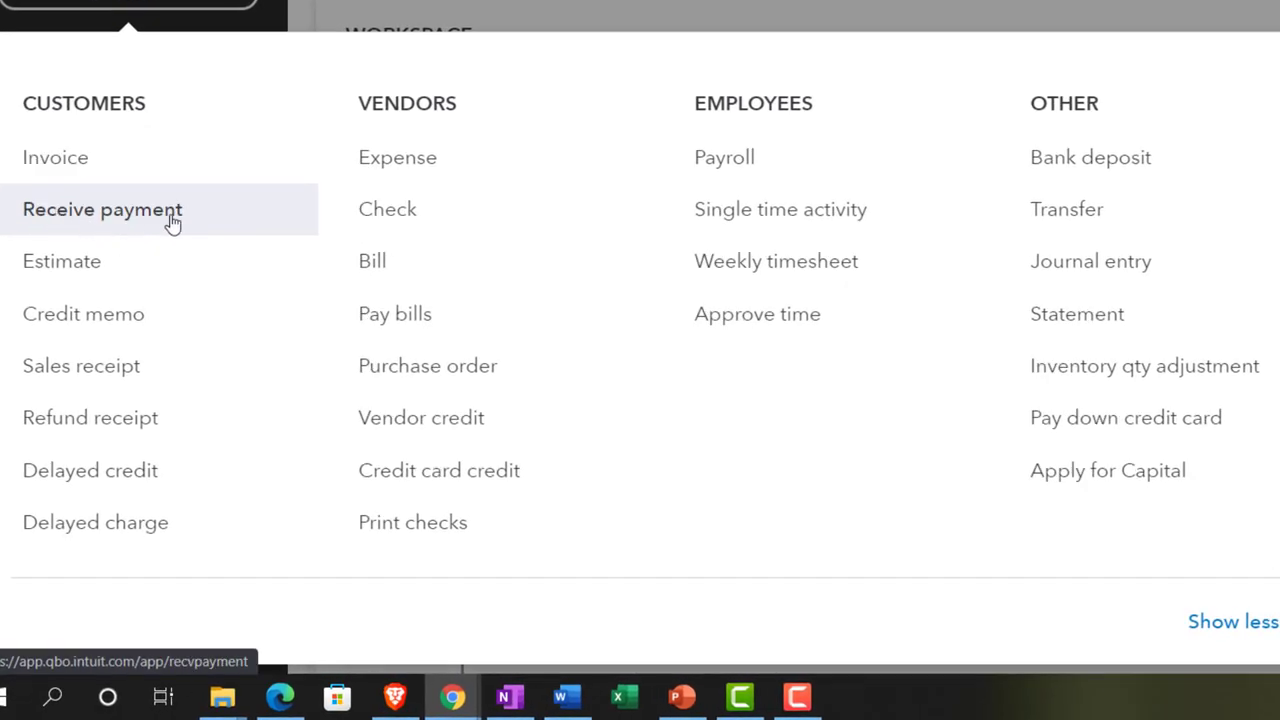
Start a Receive payment for Anderson Guitars and confirm it has no outstanding invoices.
left_click(172, 222)
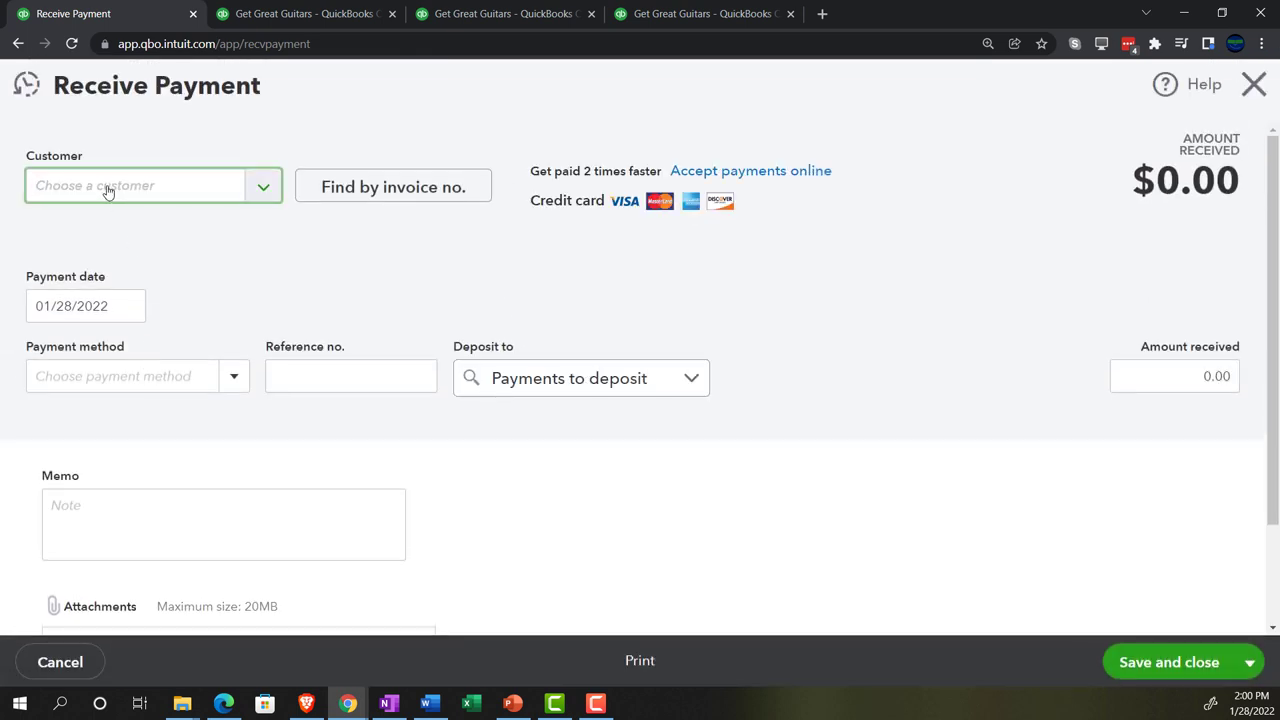
left_click(108, 191)
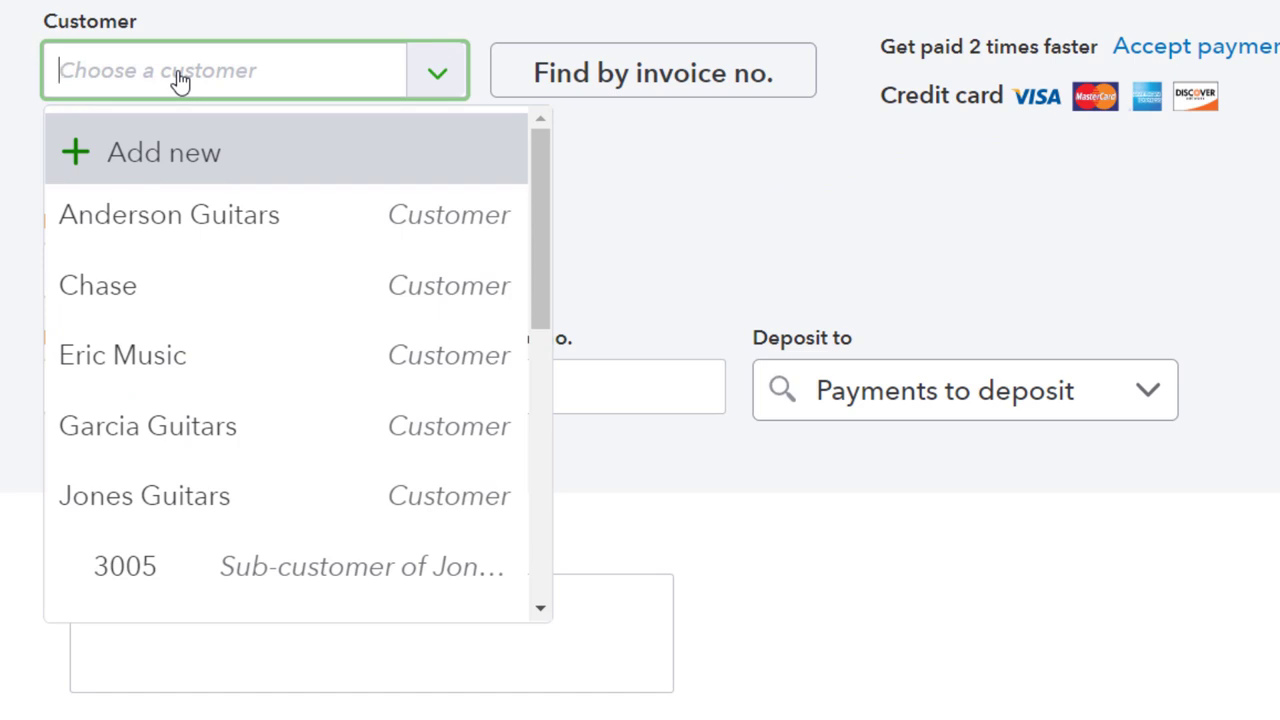
type("An")
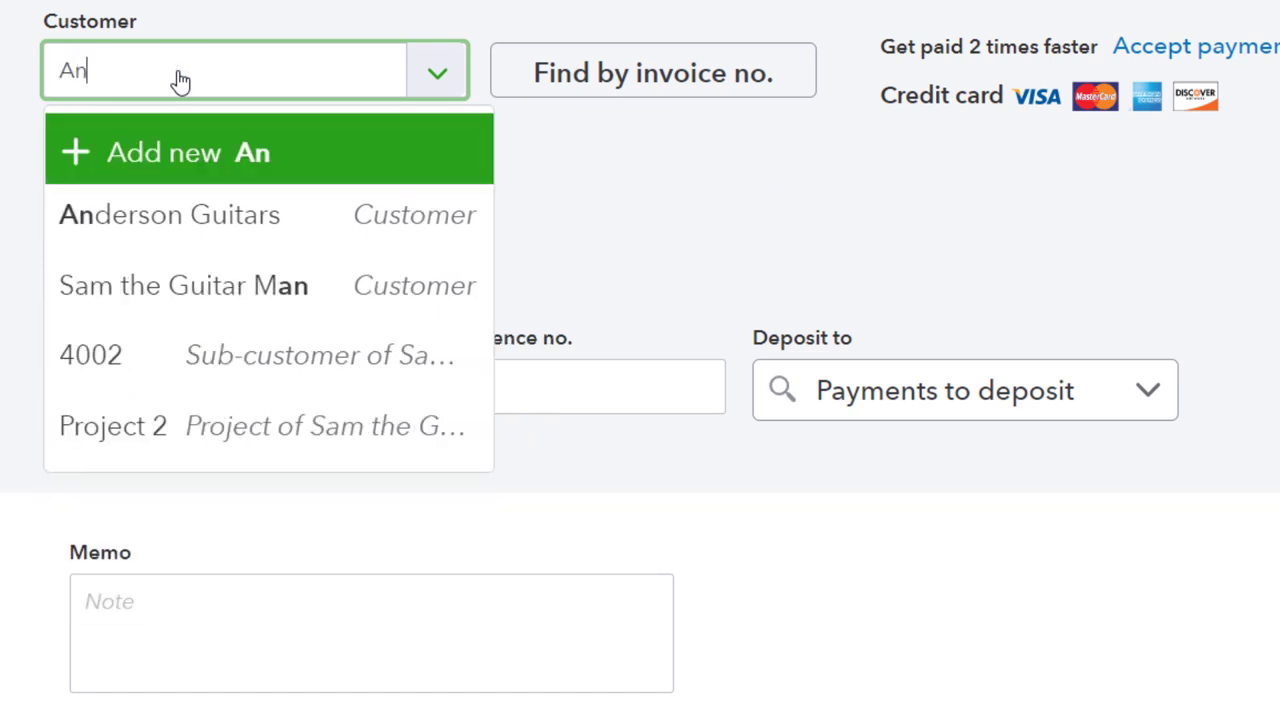
key("Down")
key("Return")
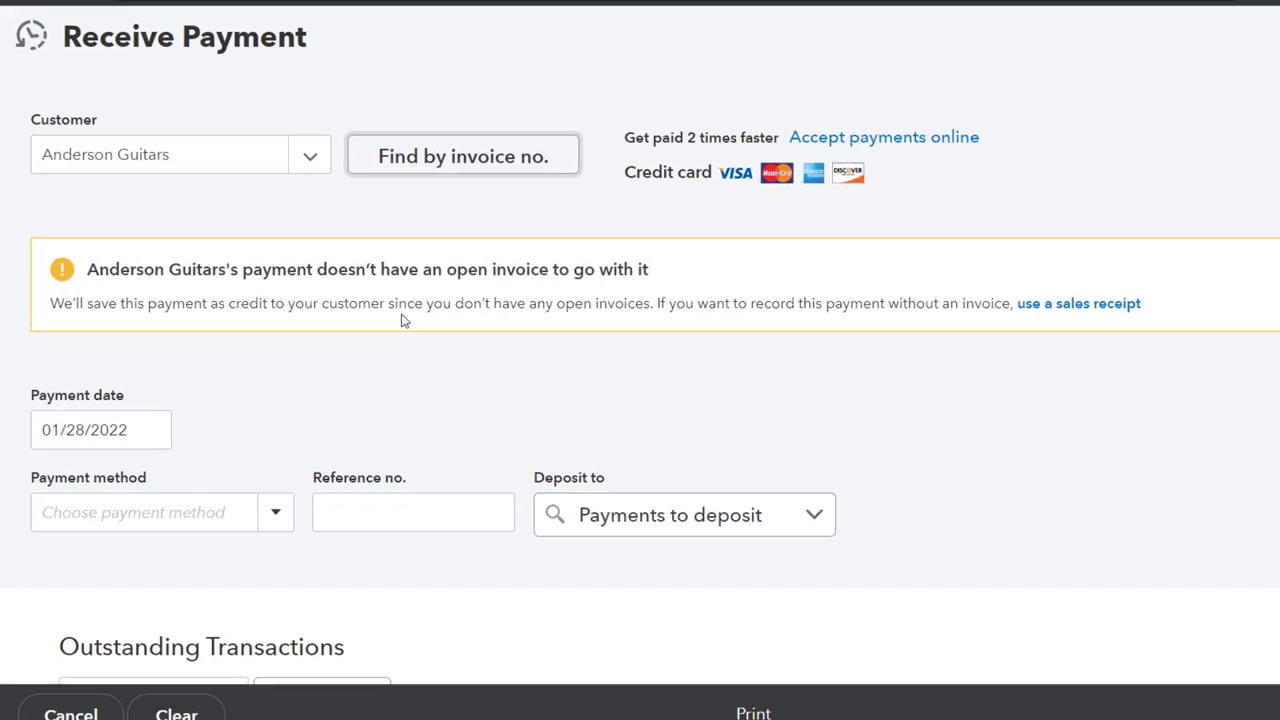
scroll(505, 285, "down", 2)
scroll(391, 477, "down", 2)
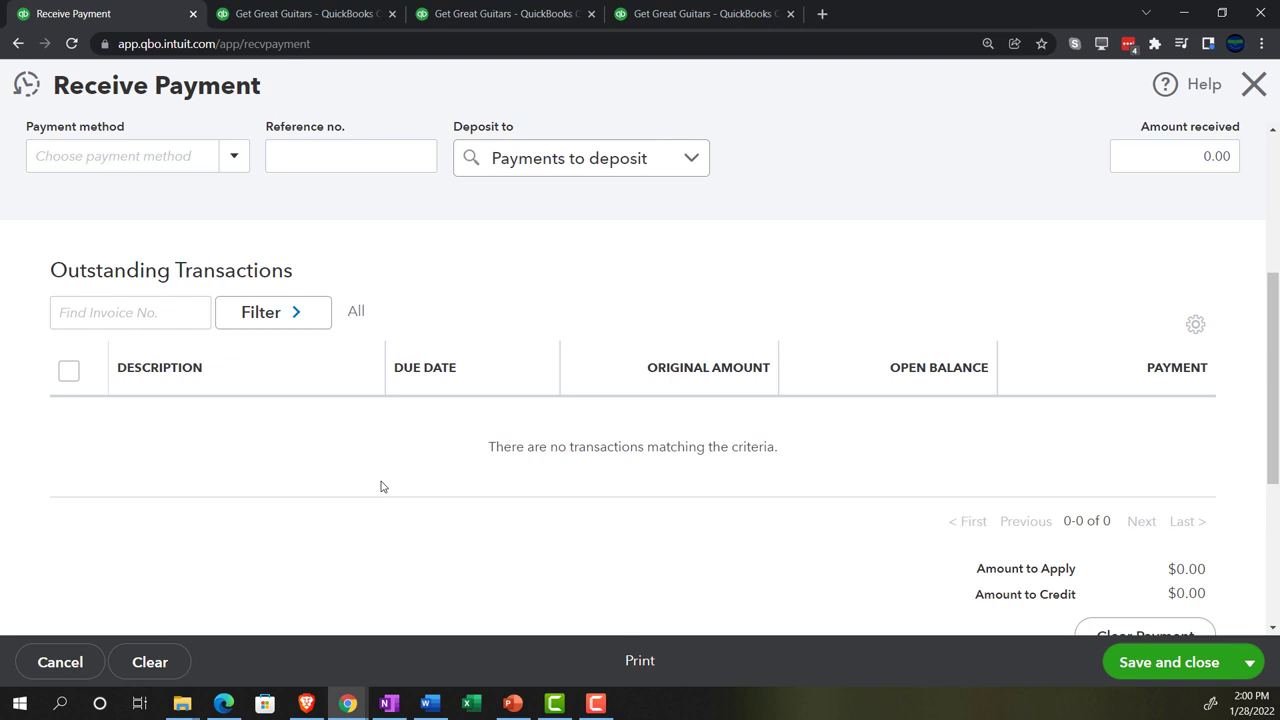
scroll(380, 486, "up", 3)
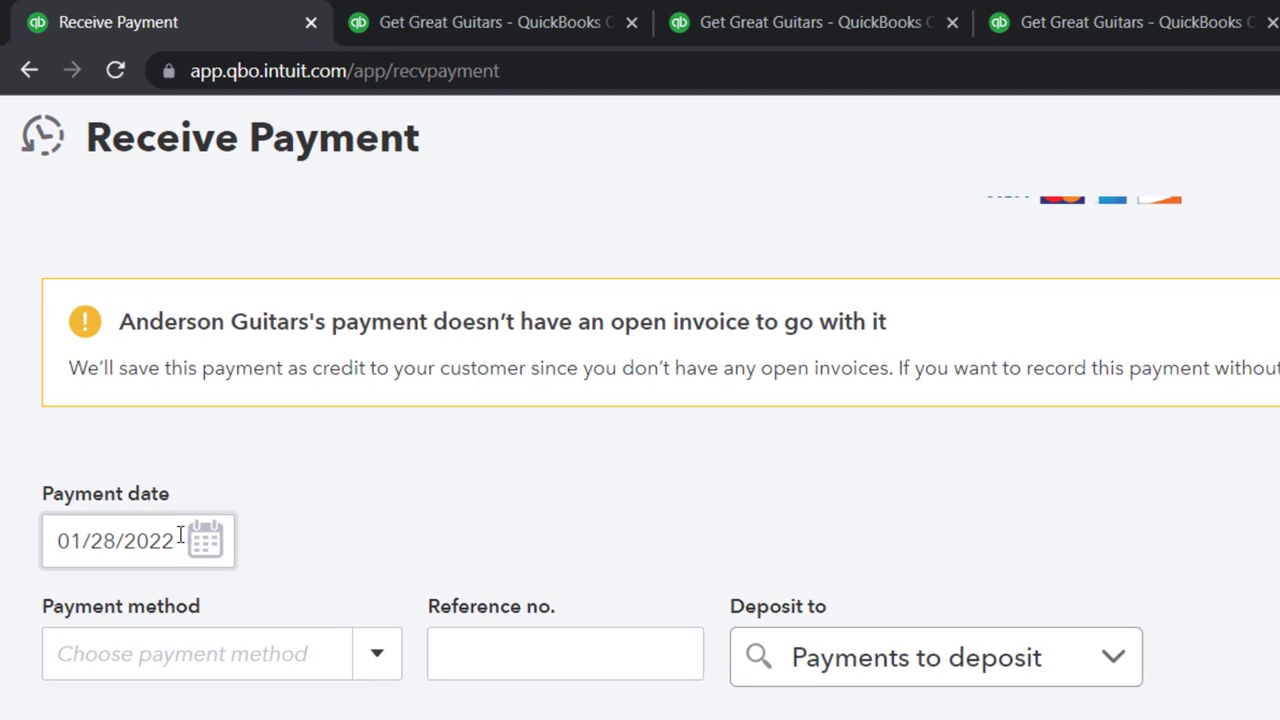
Date the payment 02/25/2022, method Cash, deposited to Payments to deposit.
left_click_drag(180, 536, 5, 537)
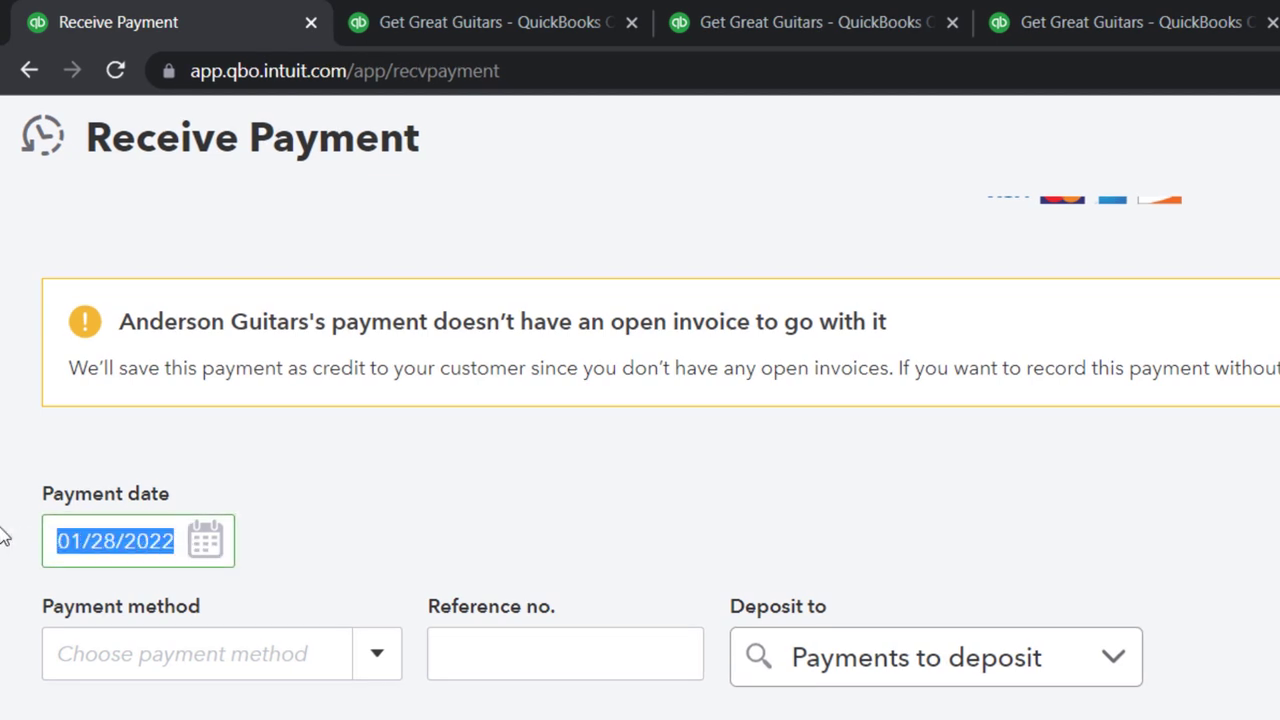
type("022522")
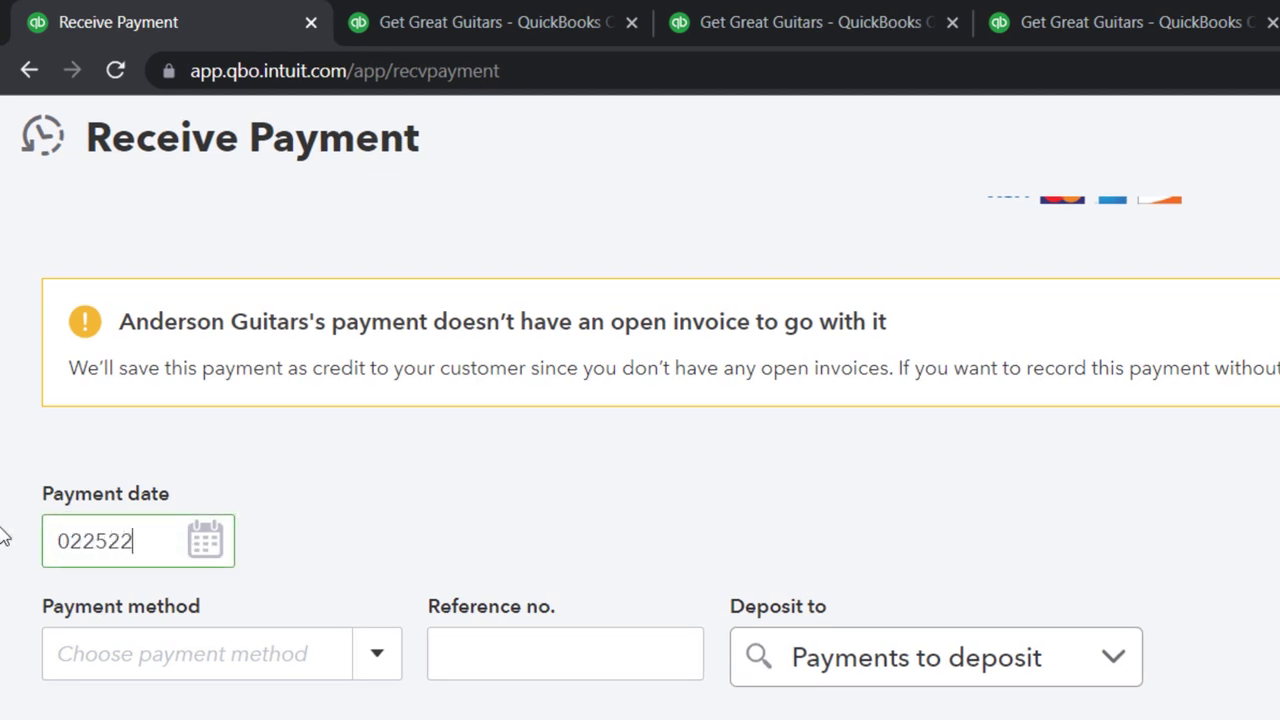
key("Tab")
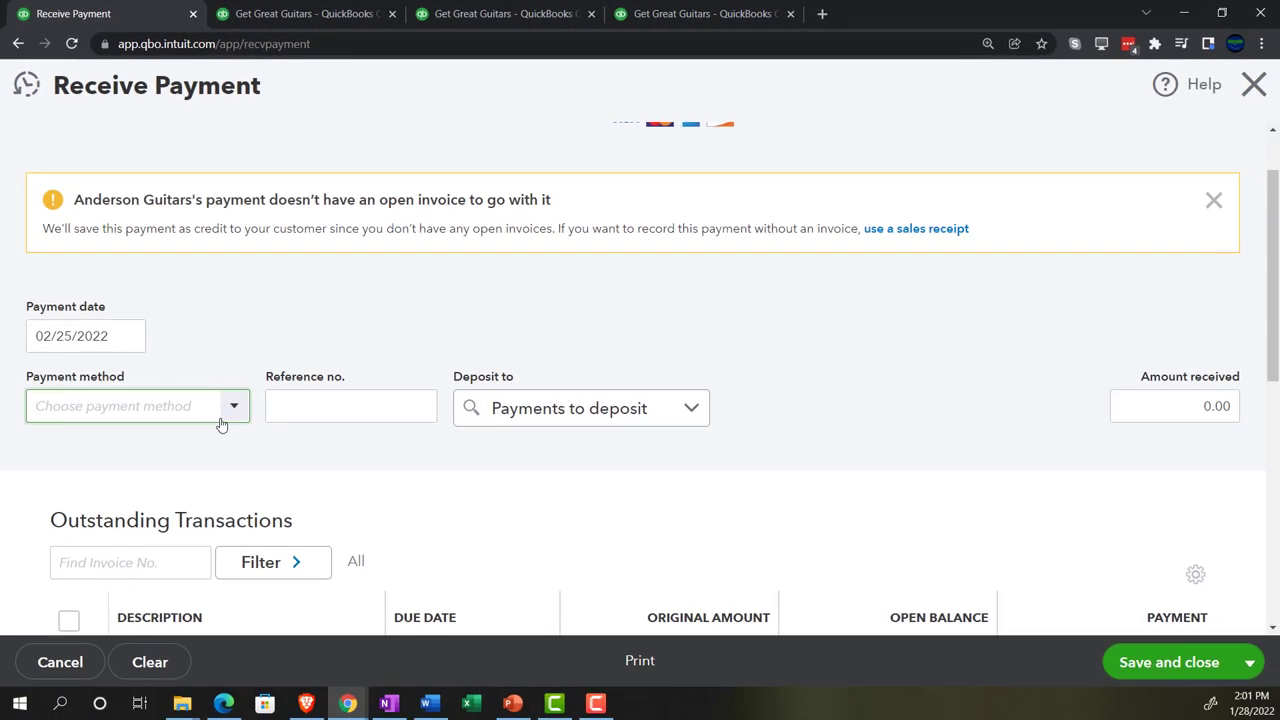
type("Cash")
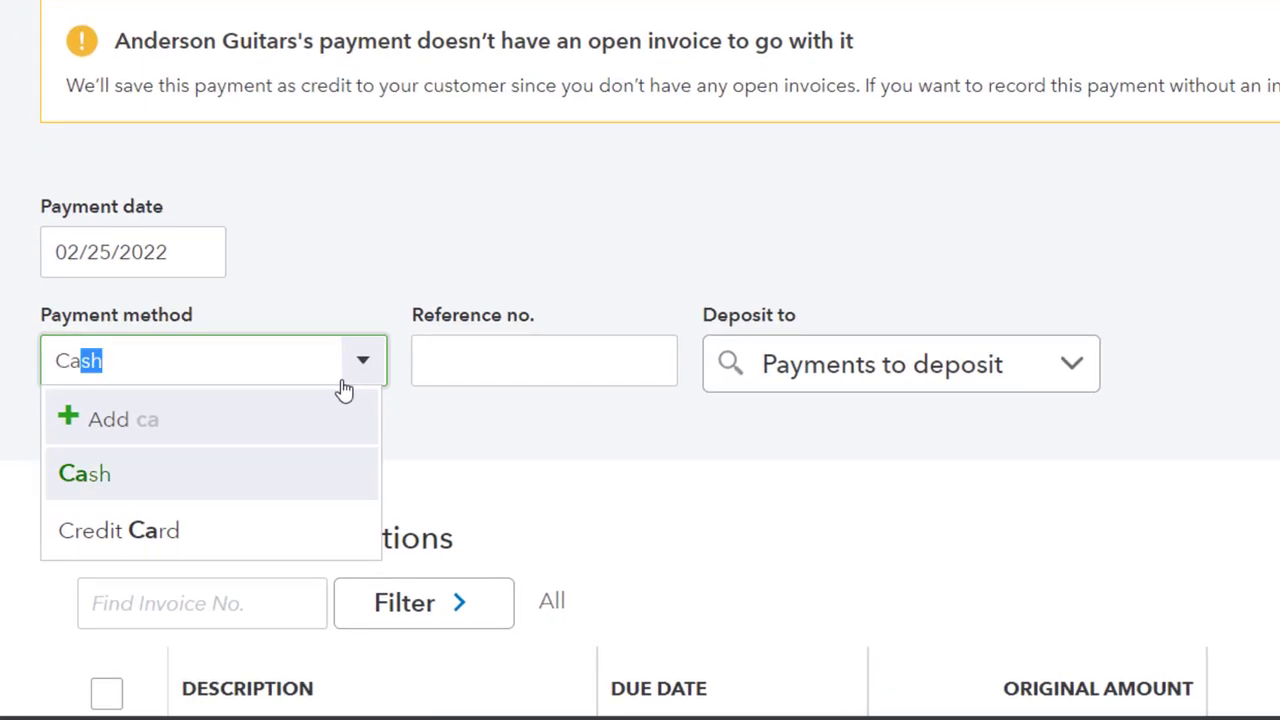
key("Tab")
key("Tab")
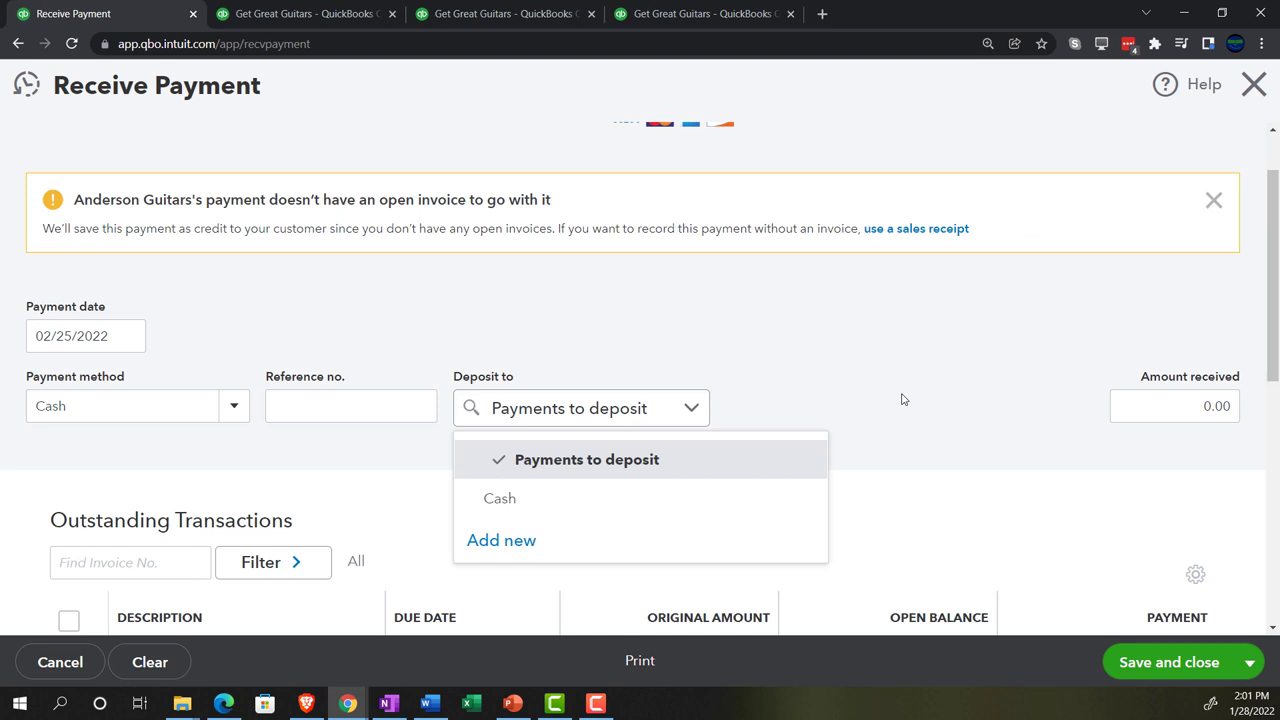
left_click(657, 472)
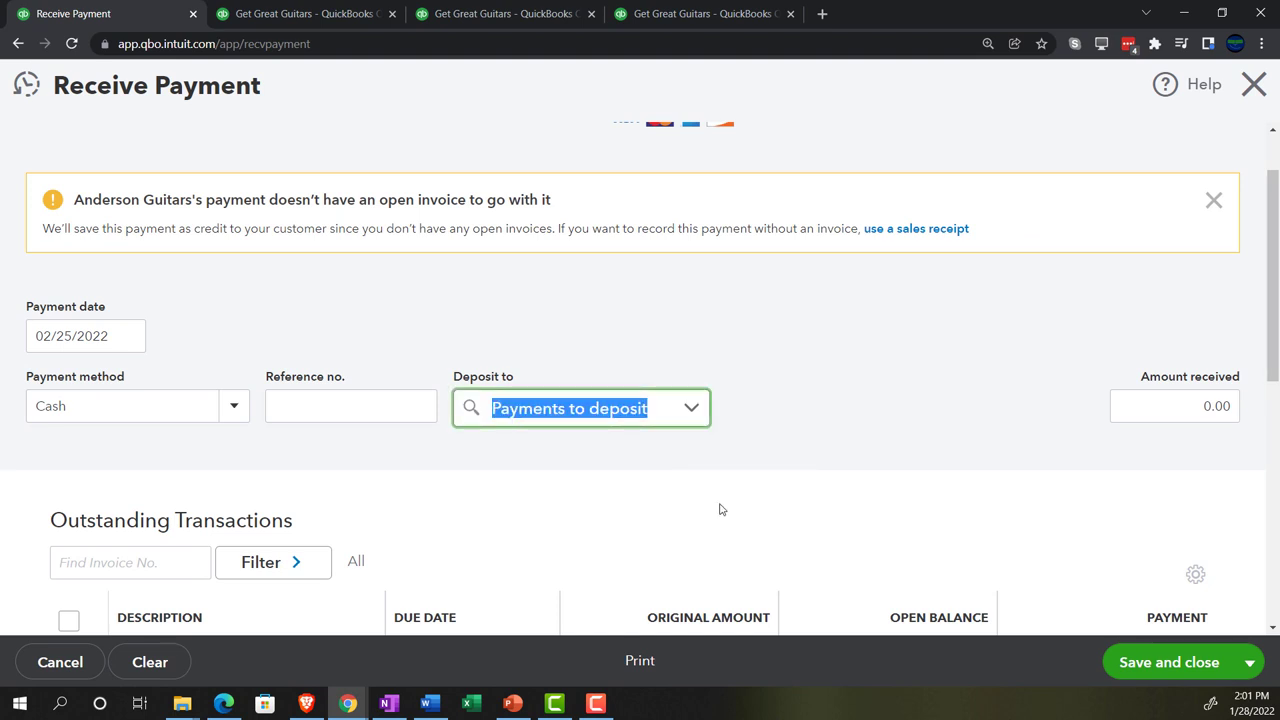
scroll(720, 510, "down", 1)
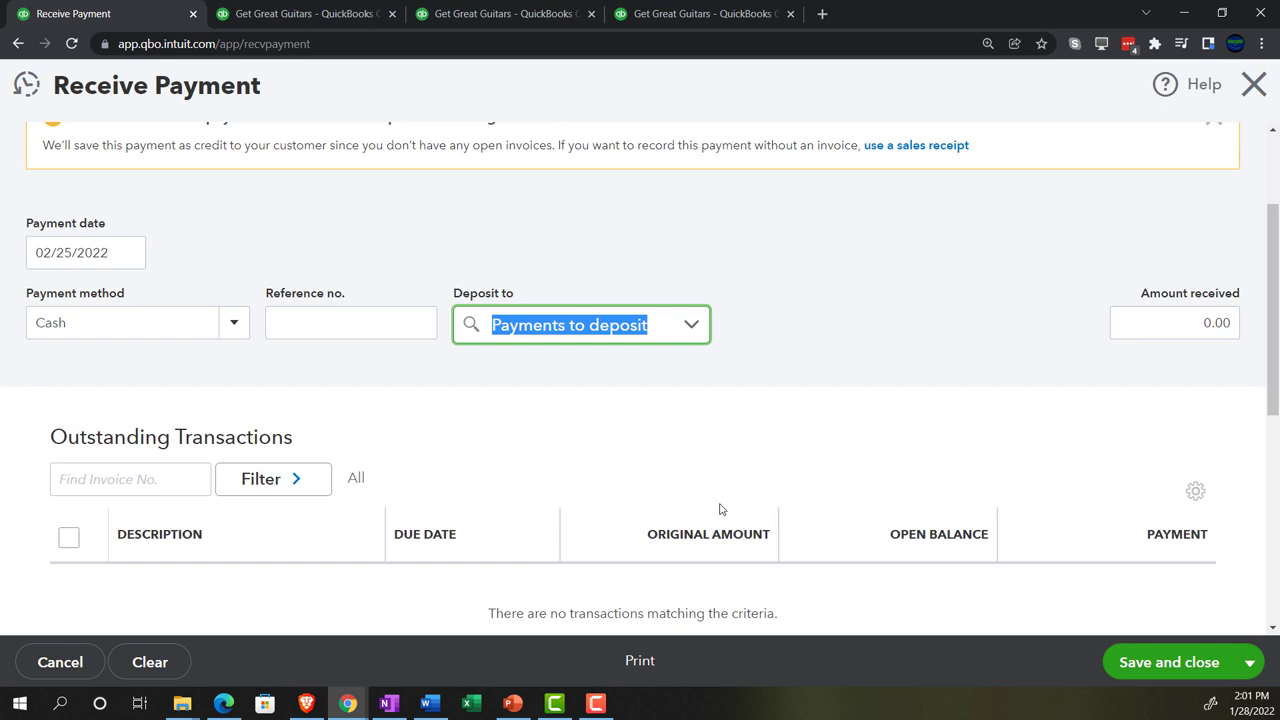
scroll(720, 510, "down", 1)
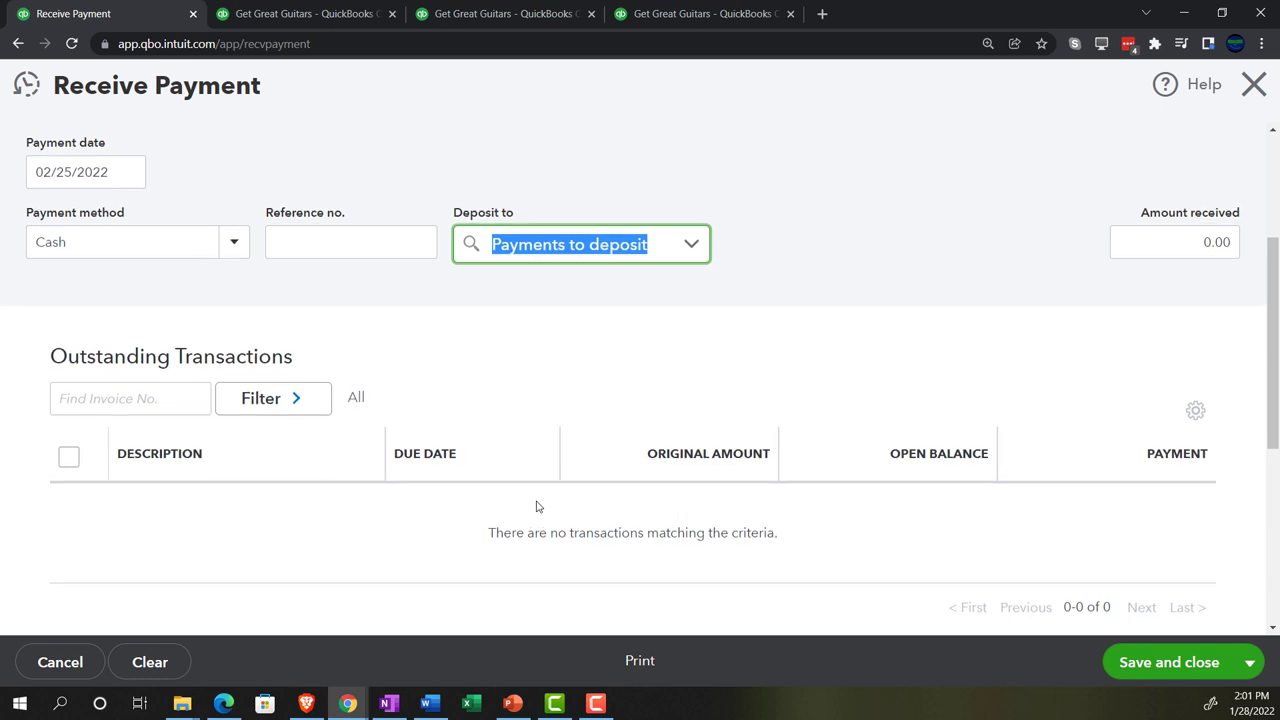
scroll(536, 500, "up", 1)
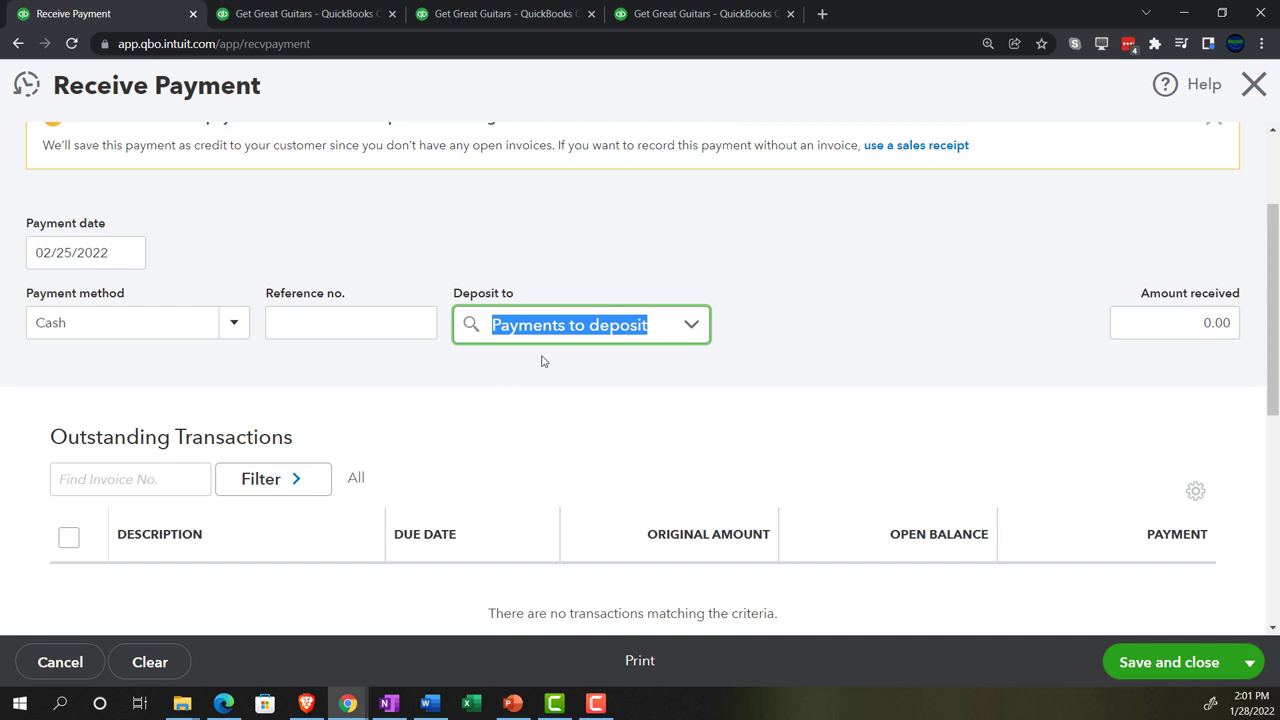
scroll(543, 361, "up", 1)
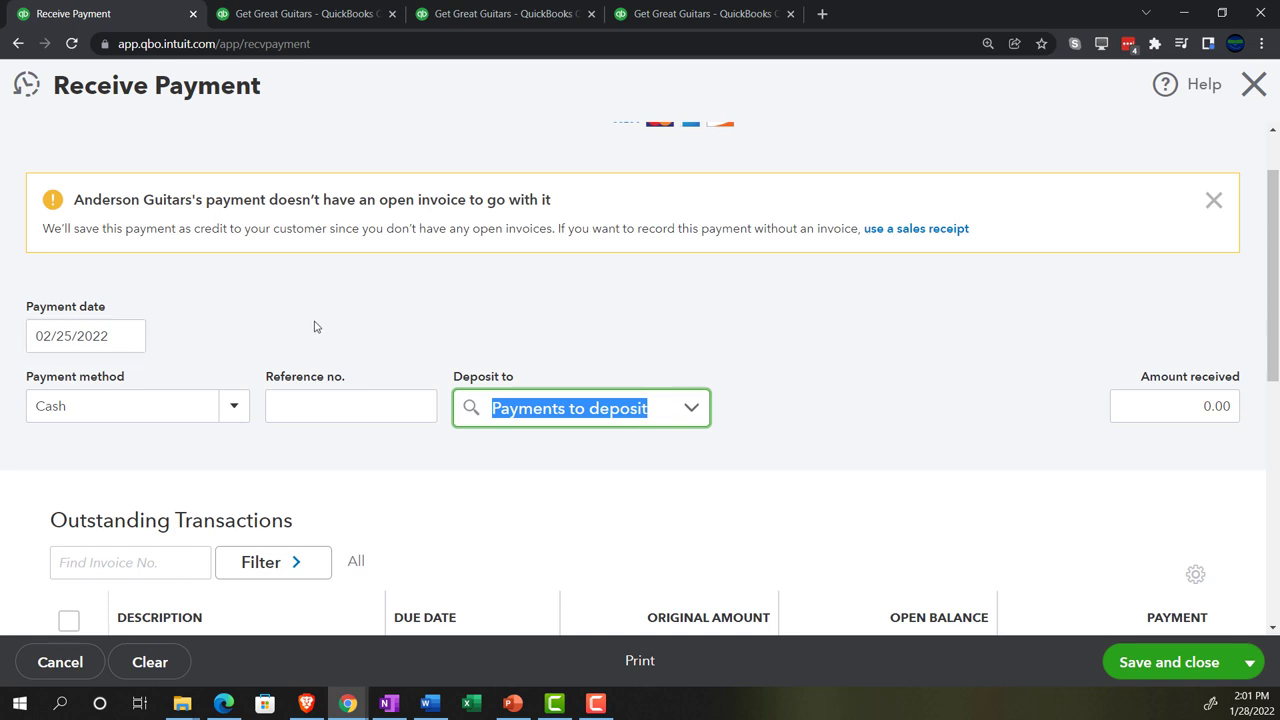
Enter 300.00 as the amount received on Anderson Guitars' payment.
left_click(1155, 662)
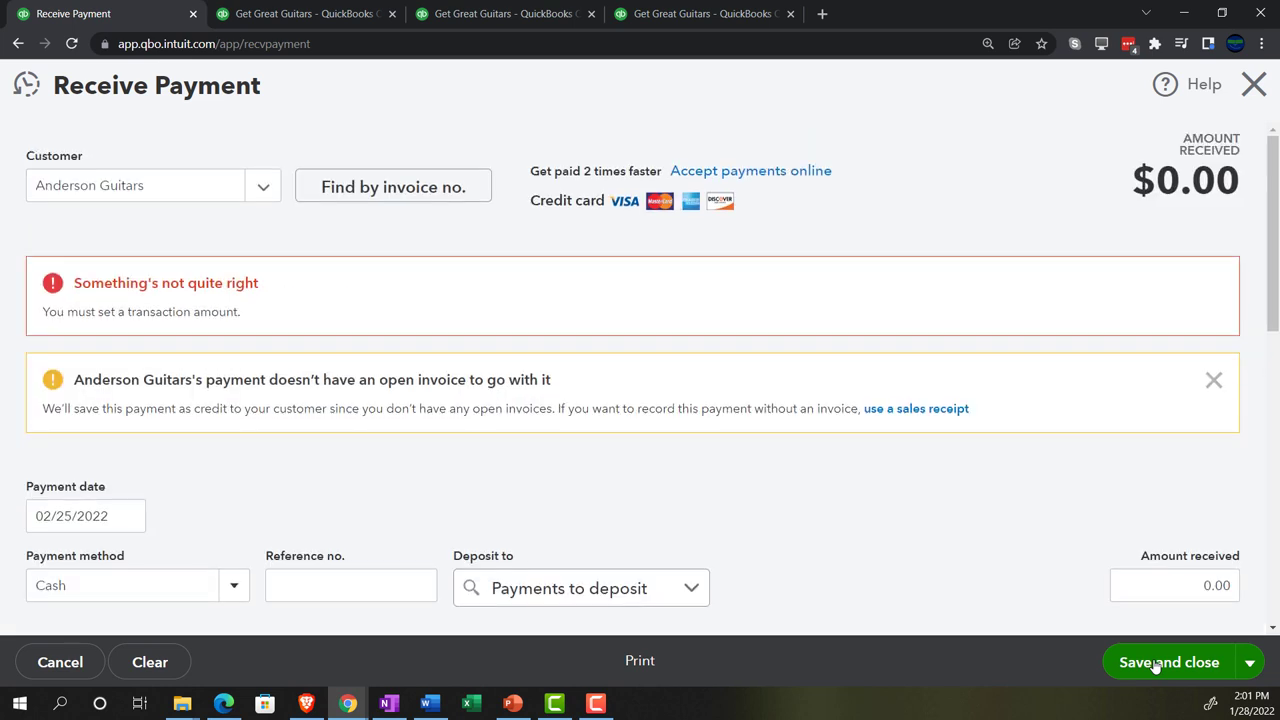
scroll(850, 592, "down", 3)
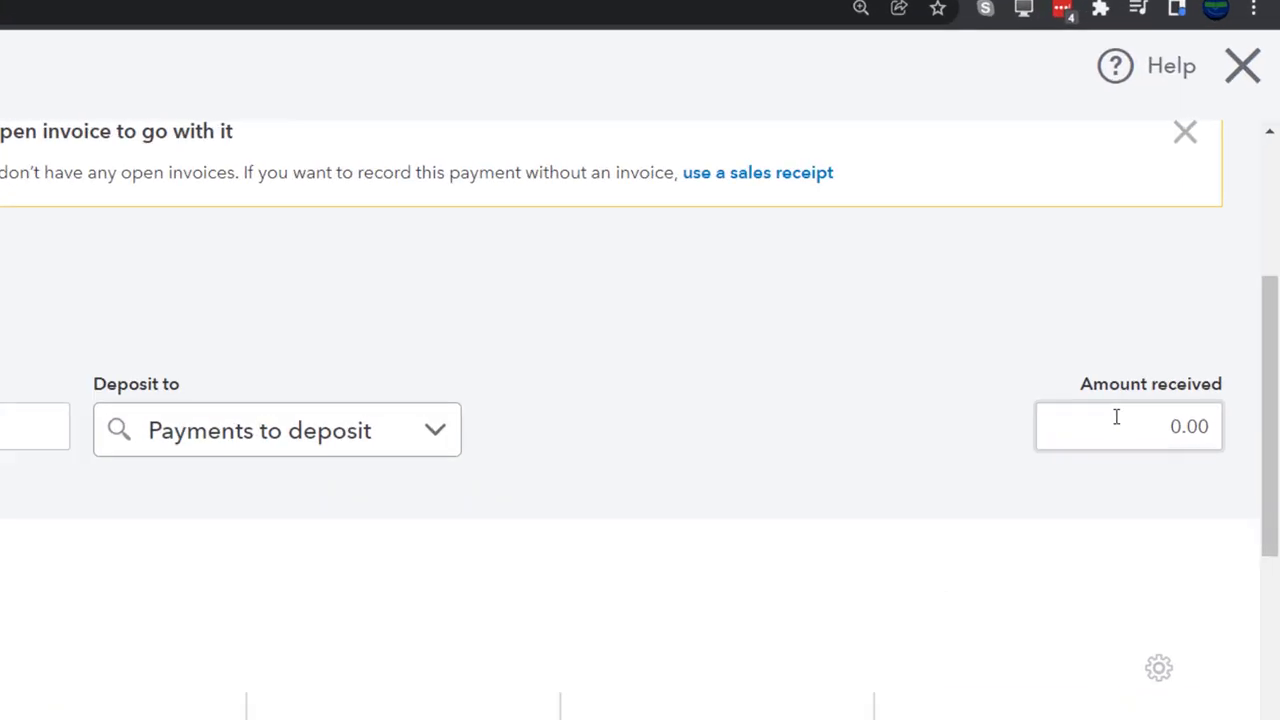
left_click(1218, 333)
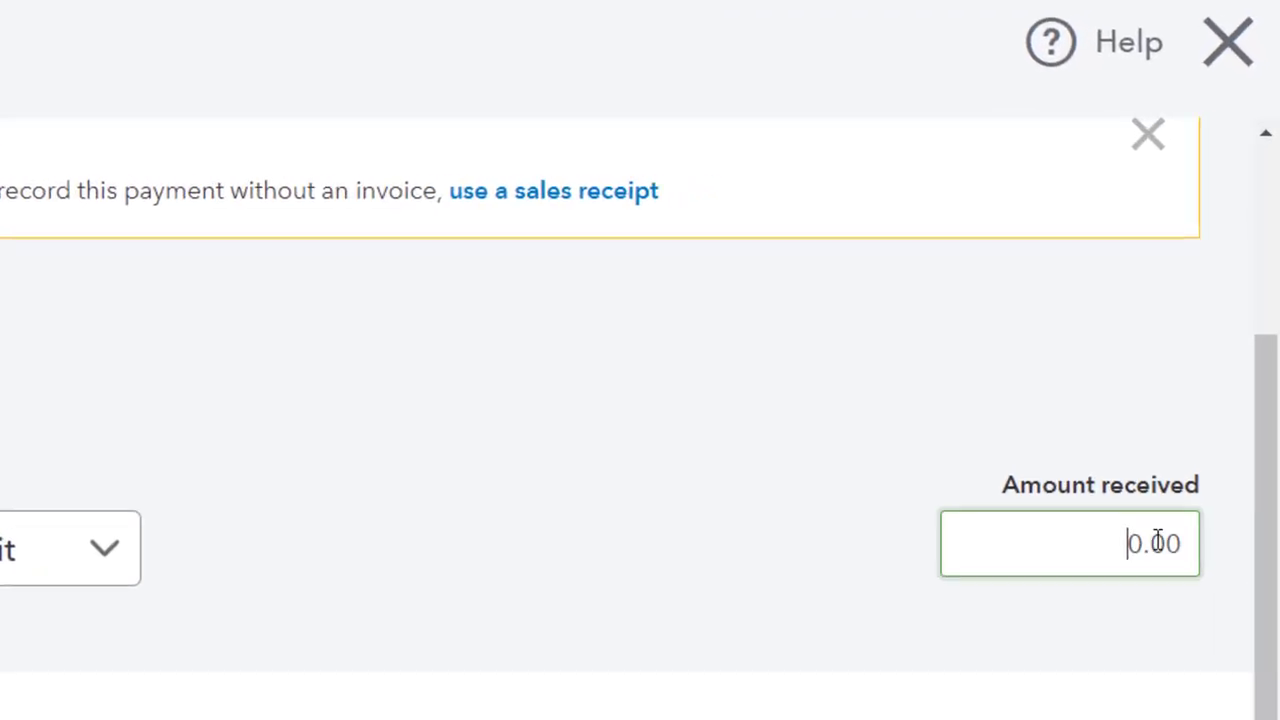
double_click(1157, 541)
type("300.00")
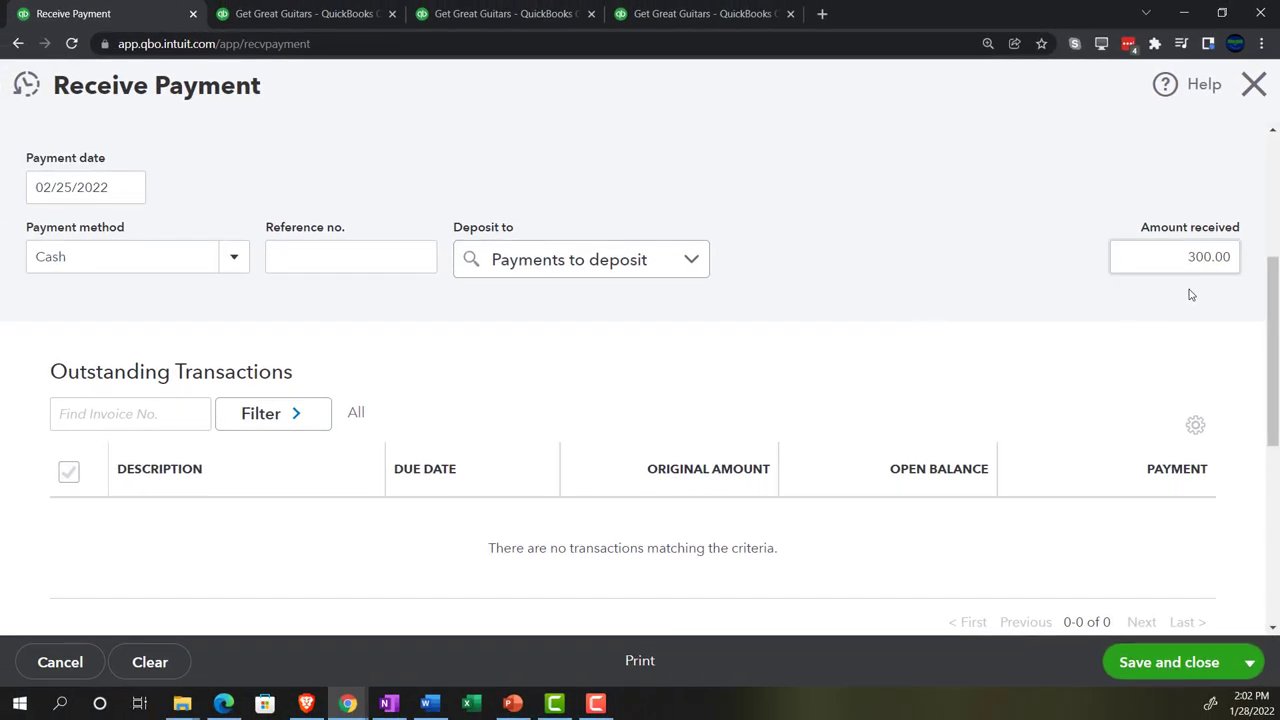
left_click(930, 440)
Save and close the payment, keeping it as a customer credit.
scroll(928, 437, "up", 1)
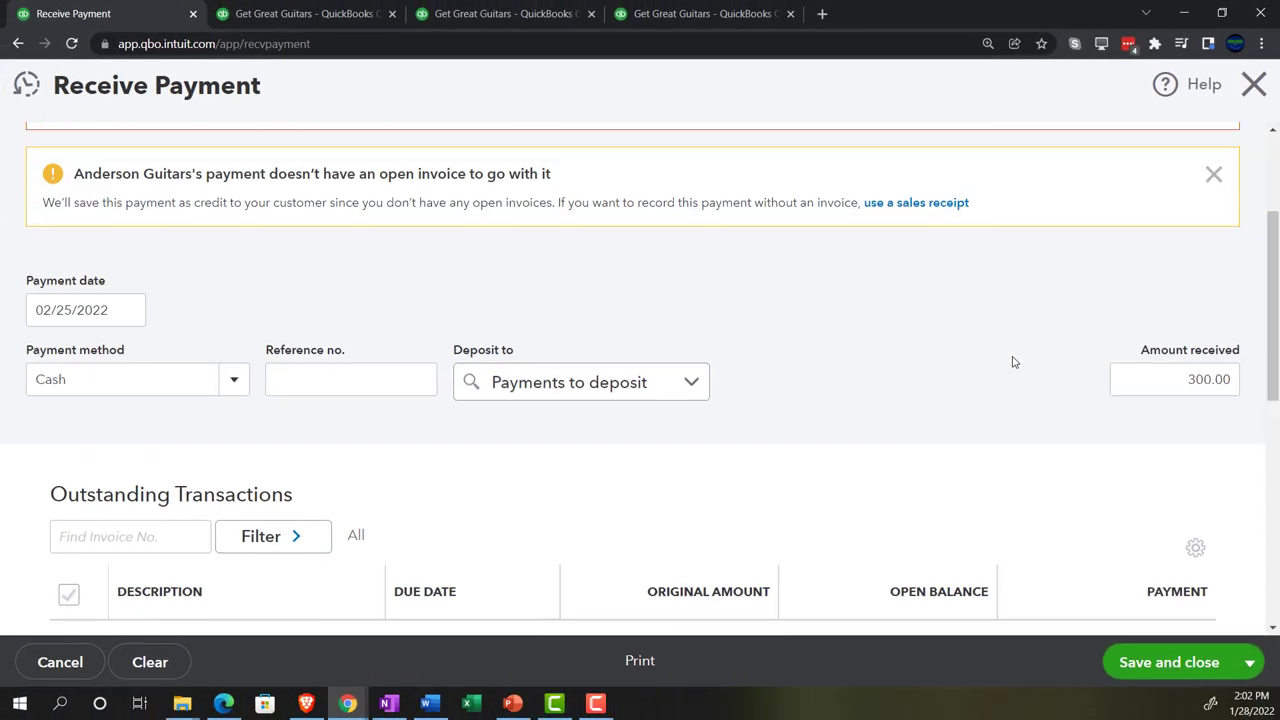
scroll(1013, 362, "up", 3)
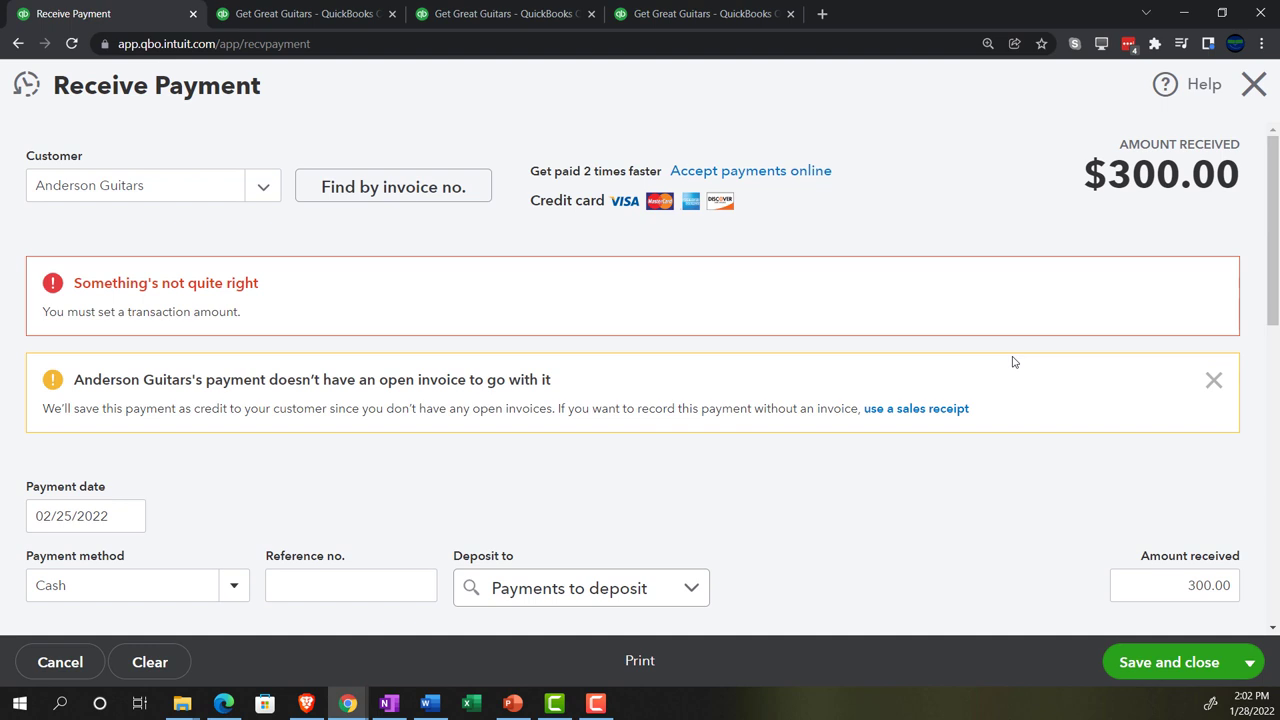
scroll(1011, 360, "down", 3)
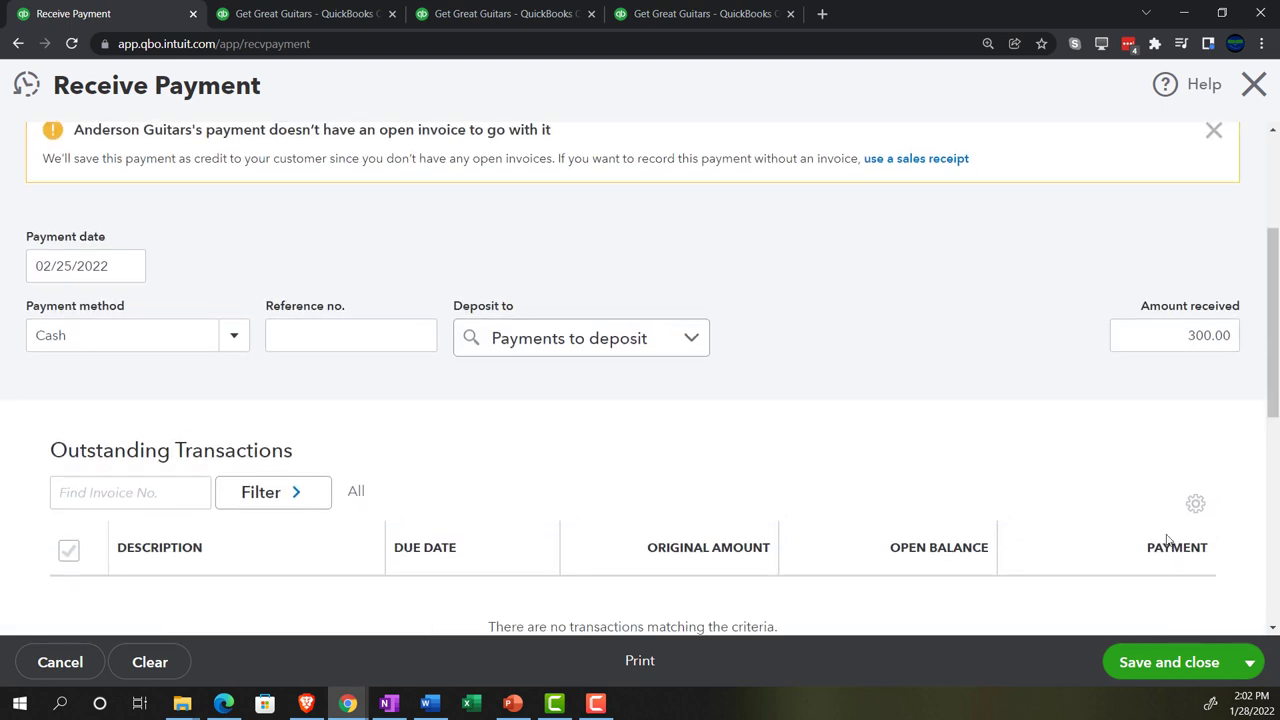
left_click(1177, 665)
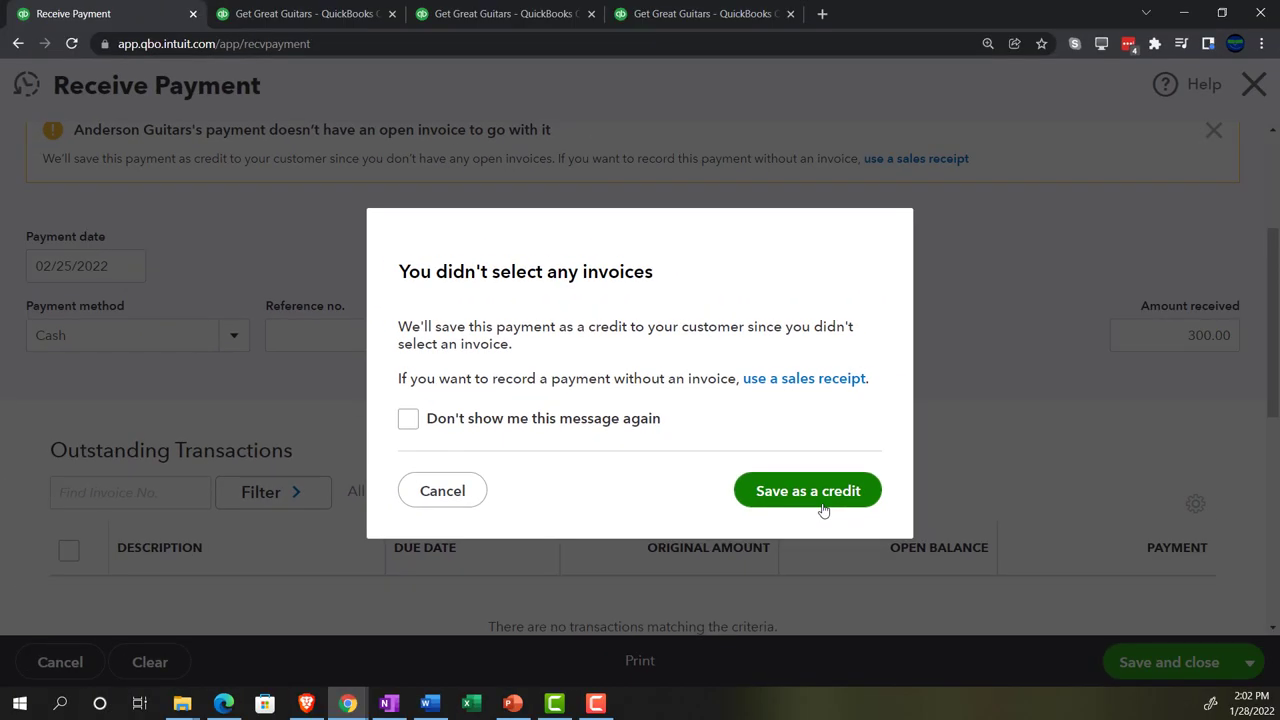
left_click(895, 545)
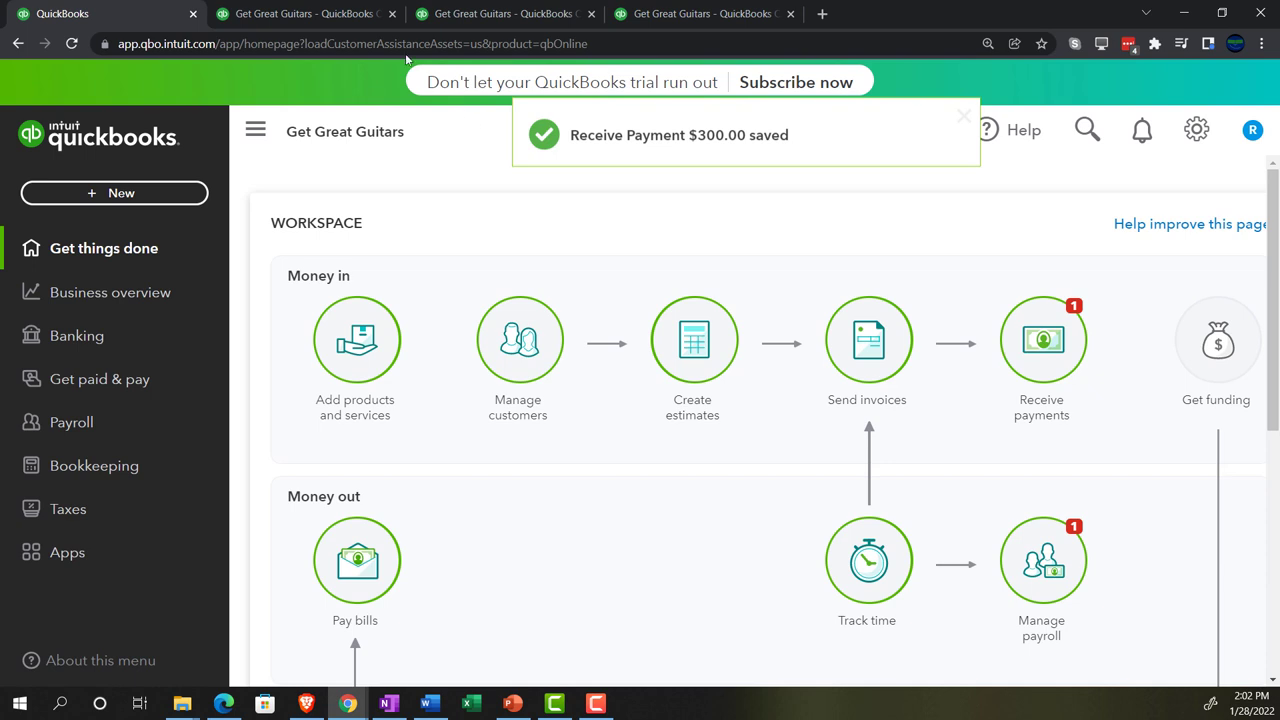
Review the Balance Sheet's Other Current Assets and Accounts Receivable, now 19,511.50.
left_click(320, 14)
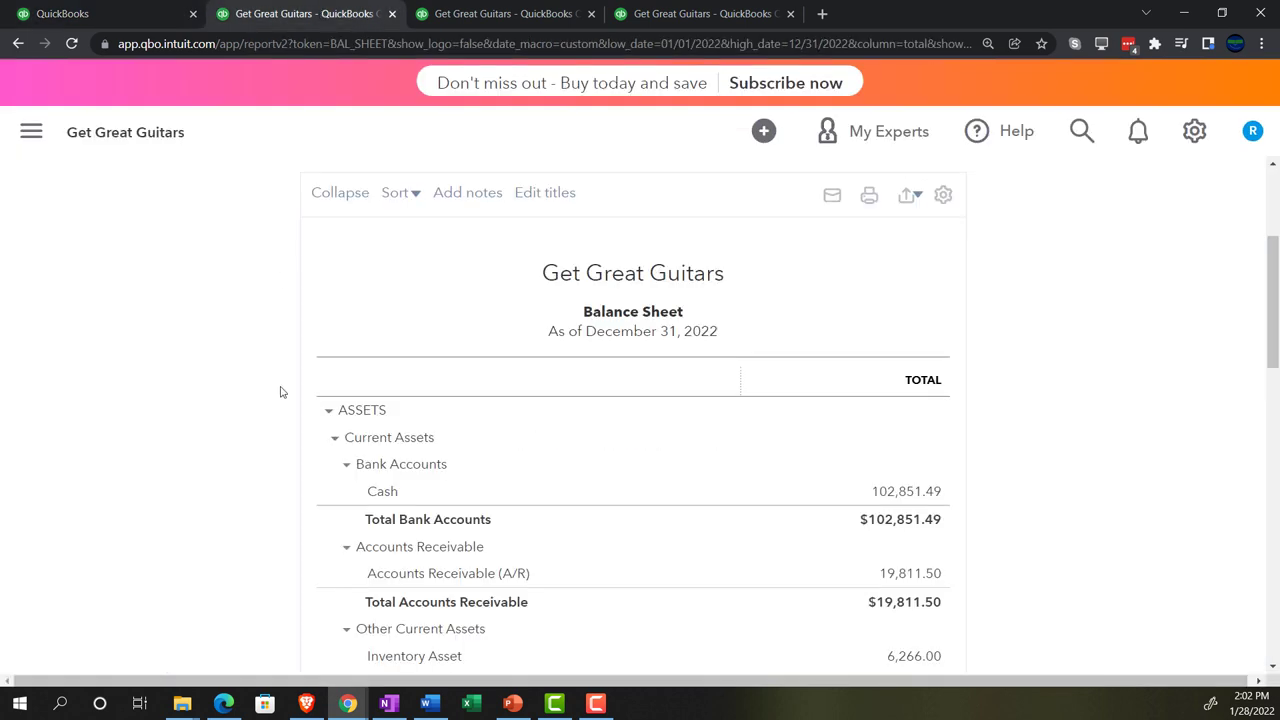
scroll(494, 391, "up", 3)
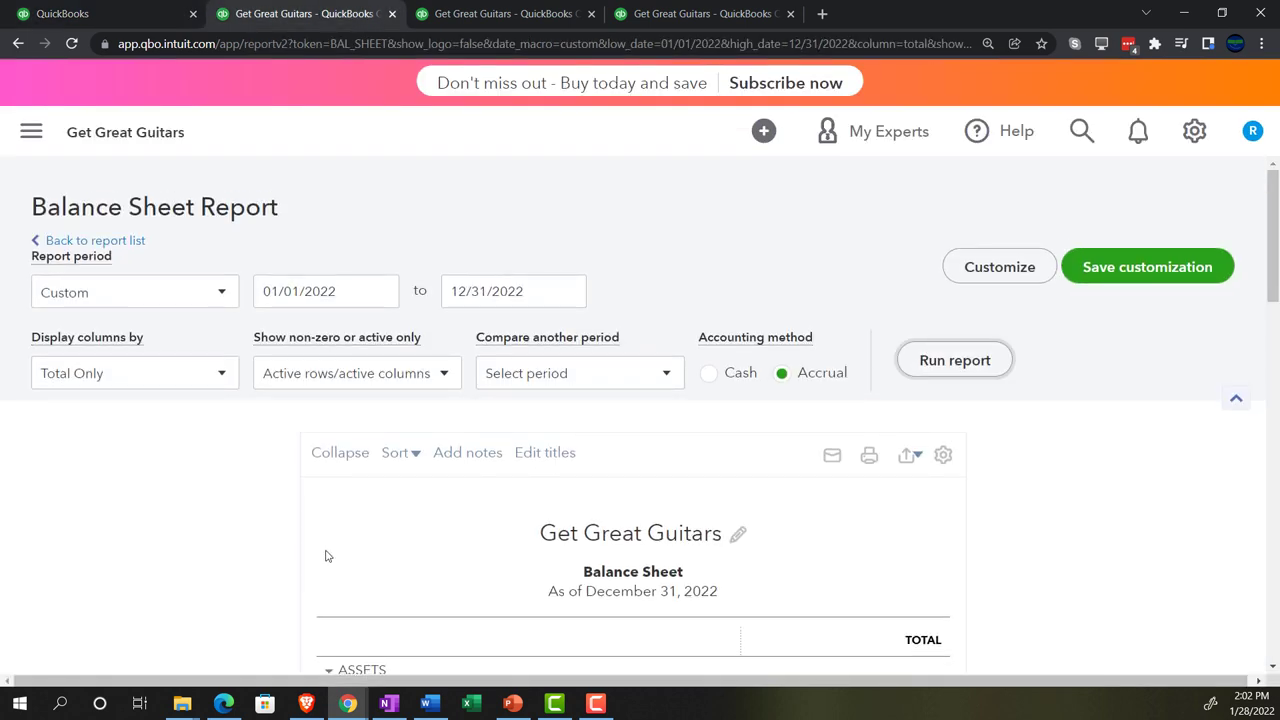
scroll(257, 551, "down", 3)
scroll(257, 551, "up", 4, "ctrl")
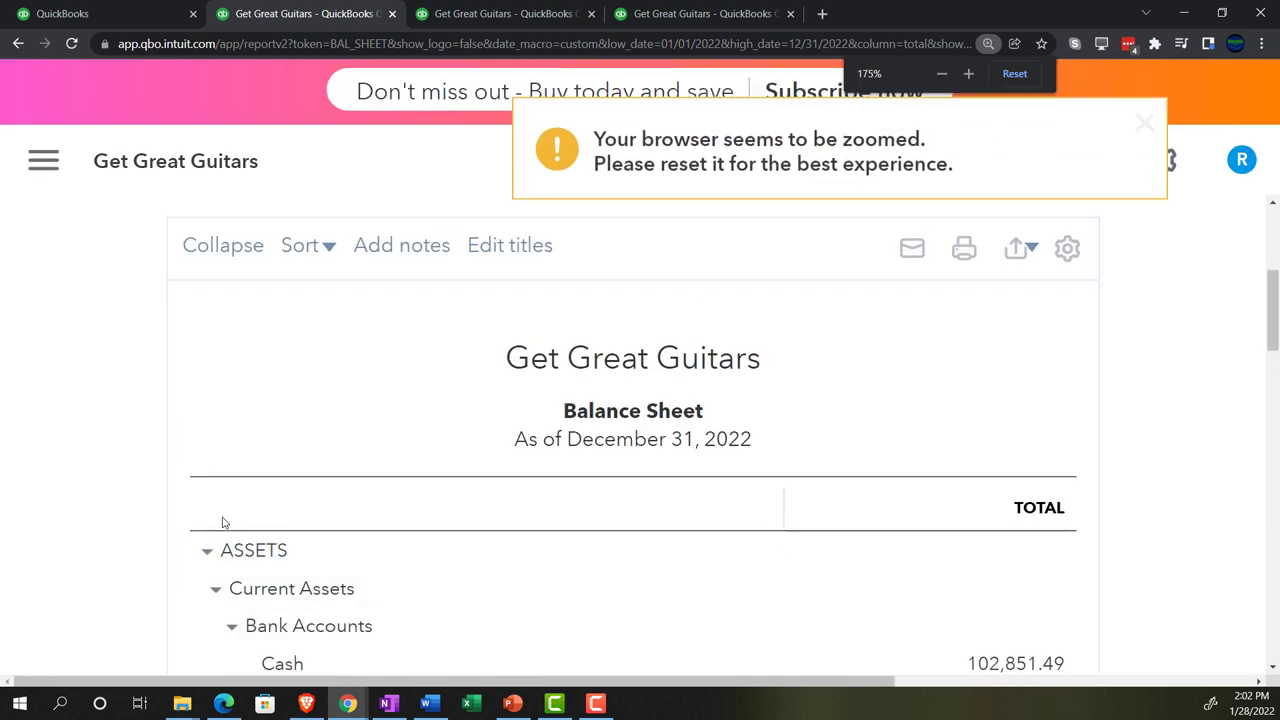
scroll(223, 522, "down", 3)
scroll(181, 446, "up", 2)
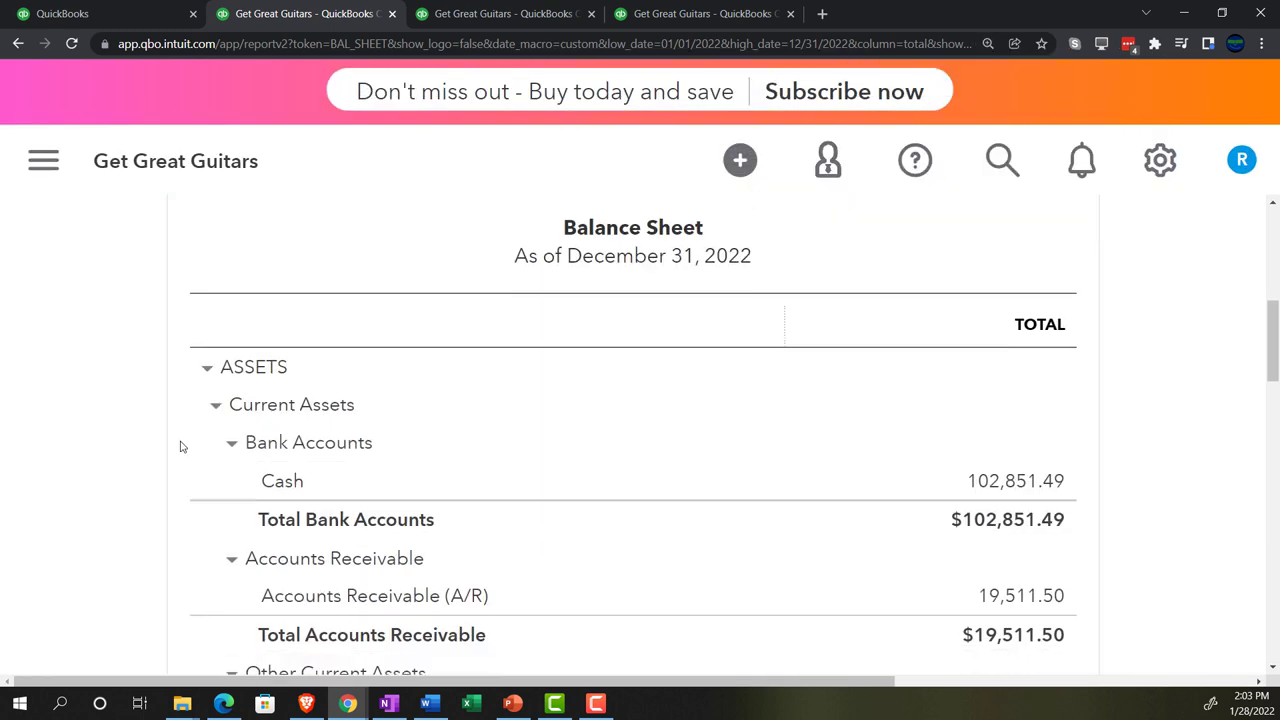
scroll(181, 446, "down", 3)
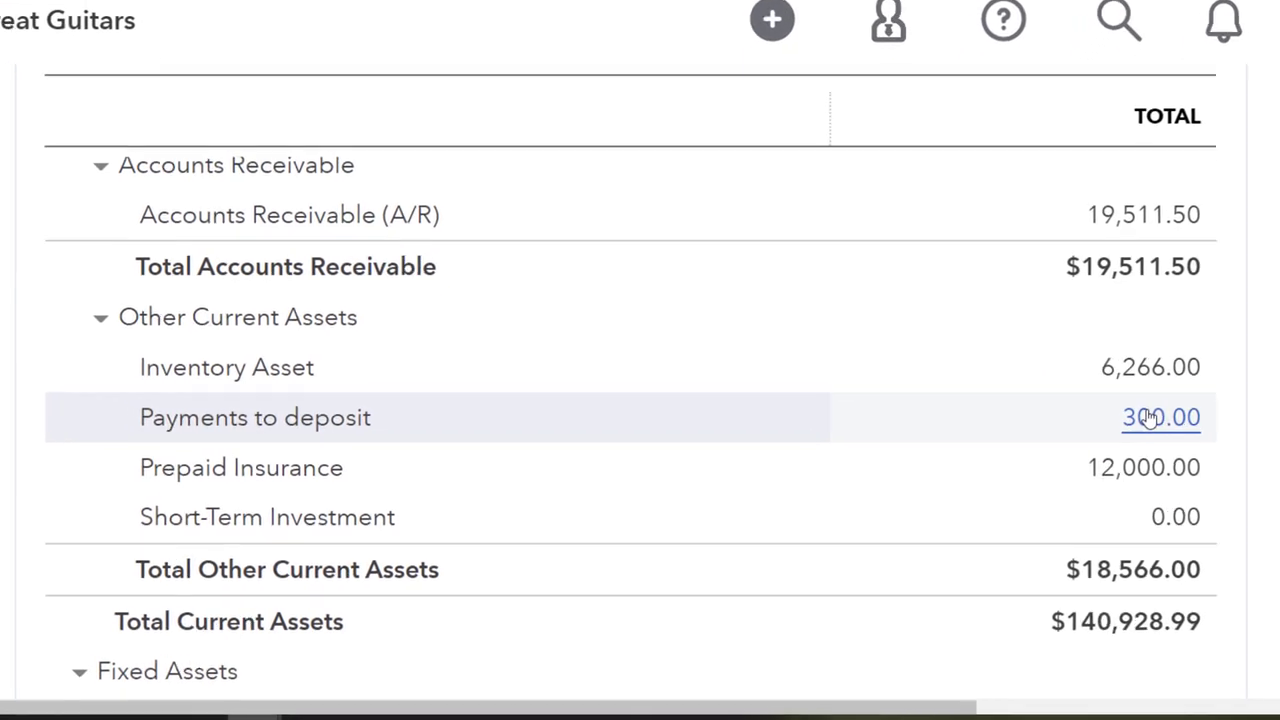
left_click(1155, 415)
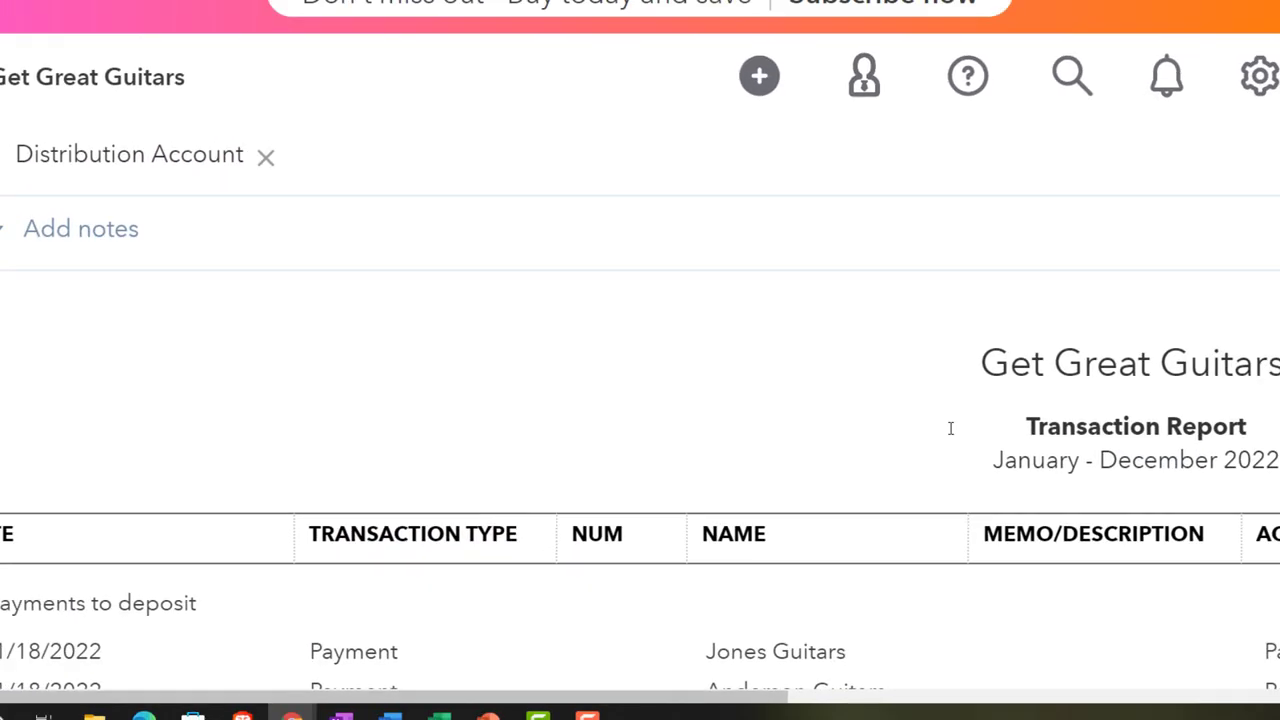
key("ctrl+minus")
key("ctrl+minus")
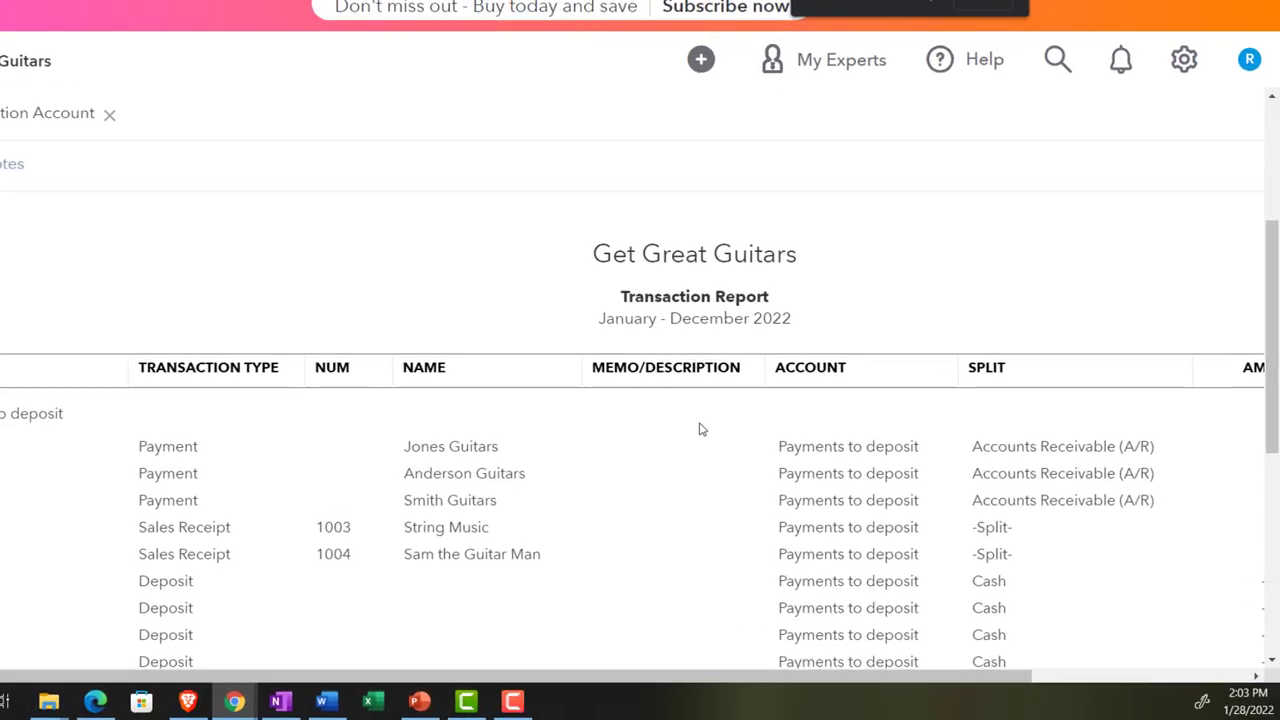
key("ctrl+minus")
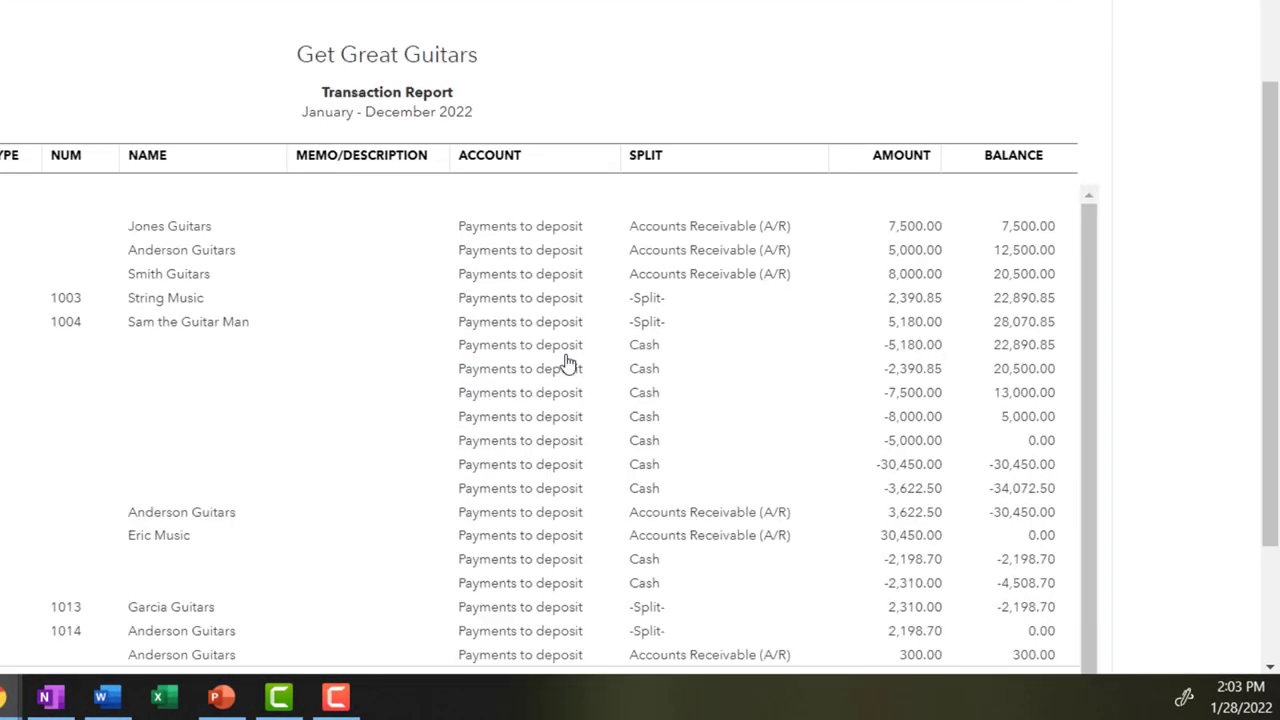
key("ctrl+minus")
key("ctrl+minus")
key("ctrl+minus")
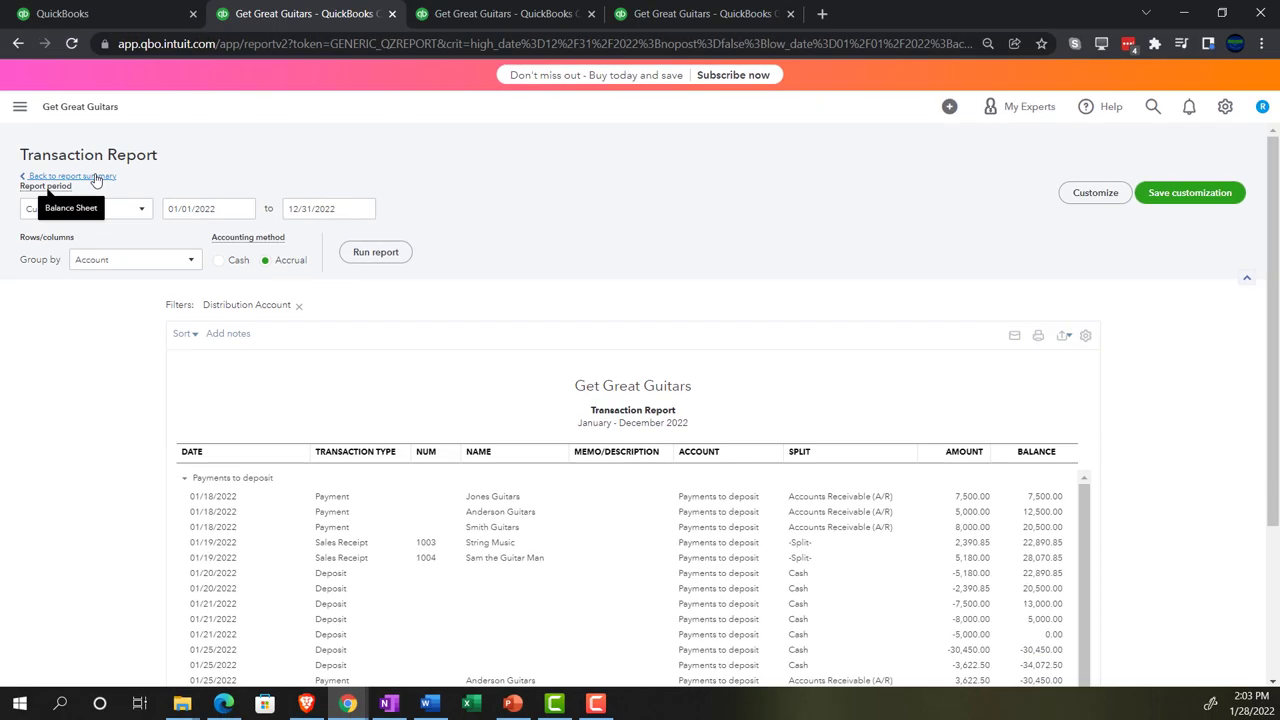
left_click(51, 180)
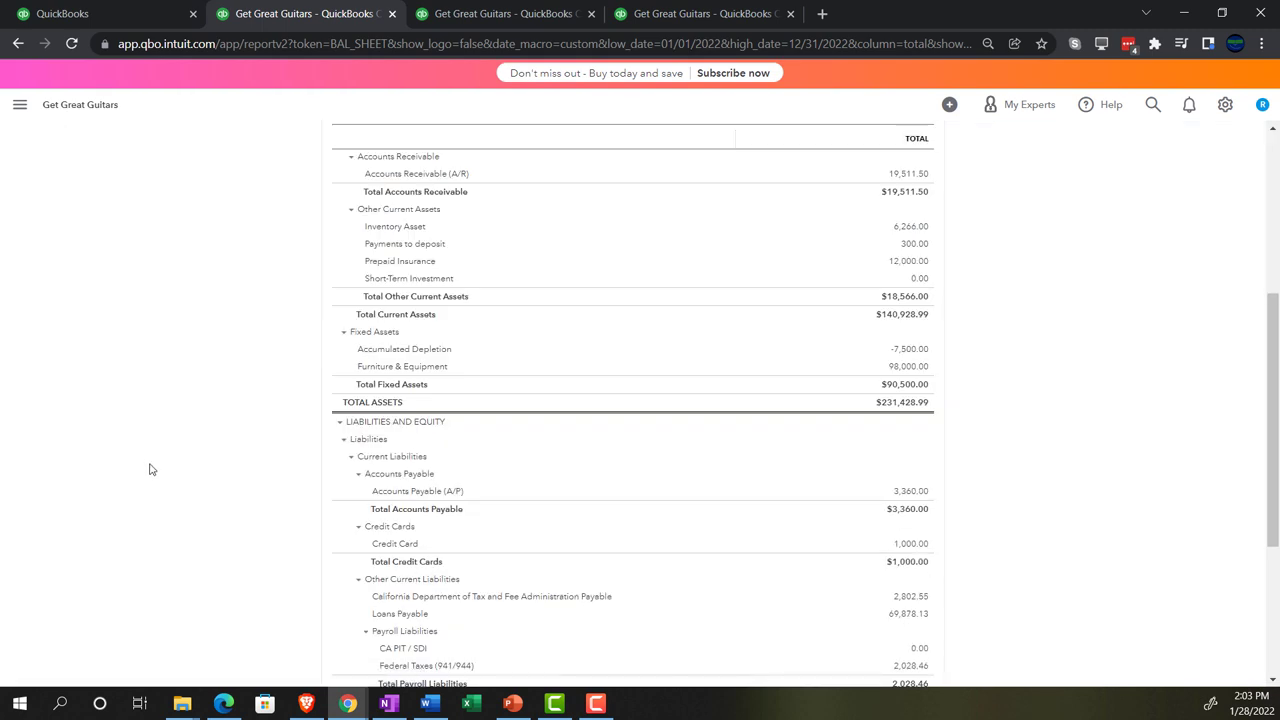
key("ctrl+plus")
key("ctrl+plus")
key("ctrl+plus")
key("ctrl+plus")
key("ctrl+plus")
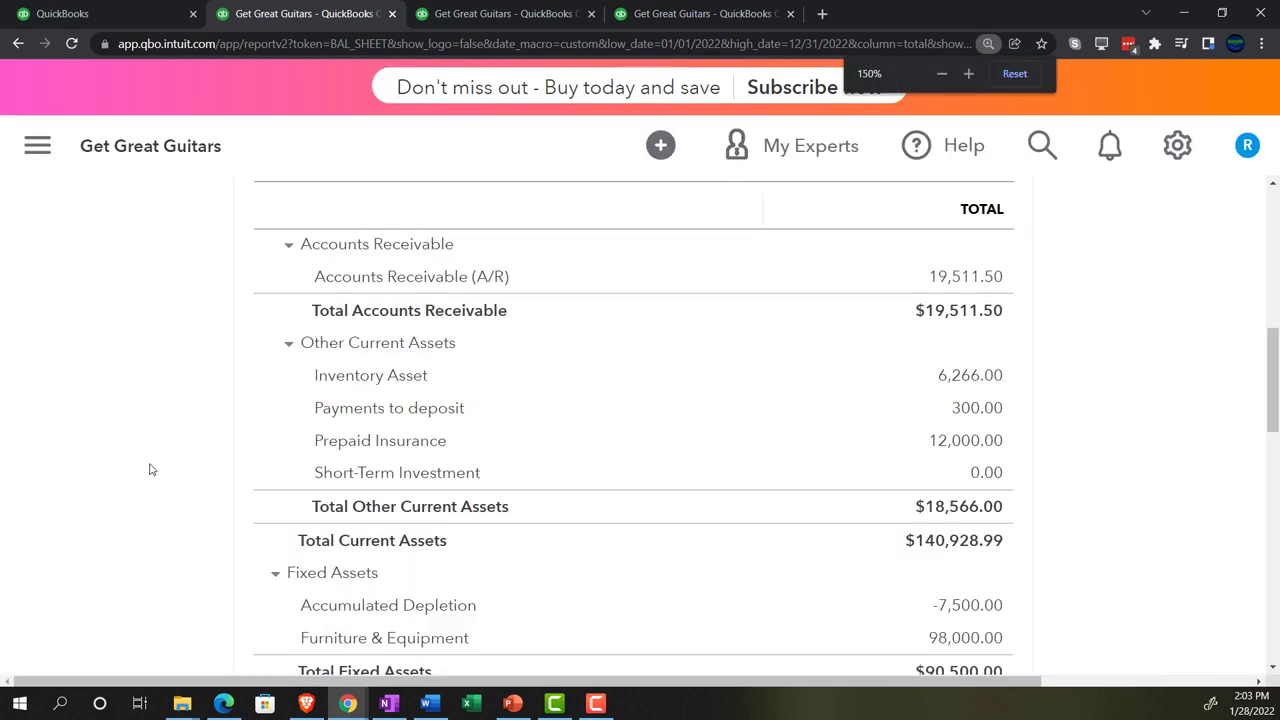
scroll(219, 405, "up", 1)
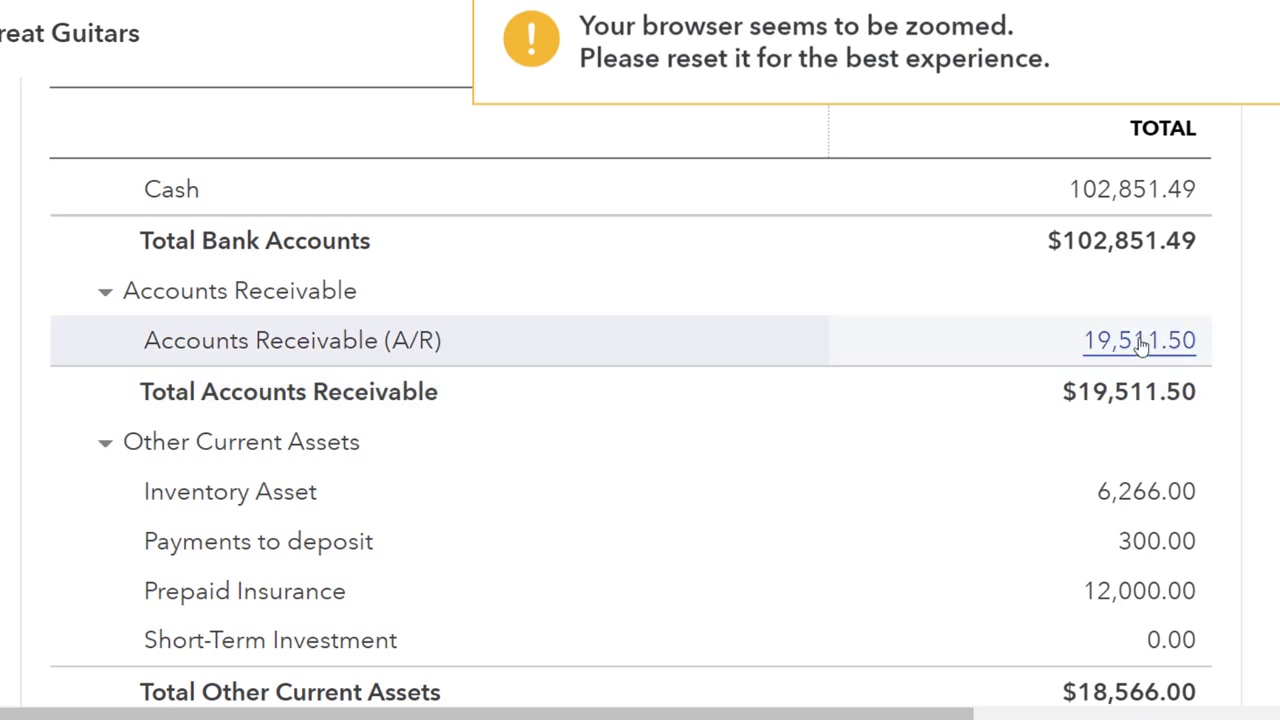
Drill into the 19,511.50 Accounts Receivable balance and scroll to the -300.00 payment.
left_click(1140, 341)
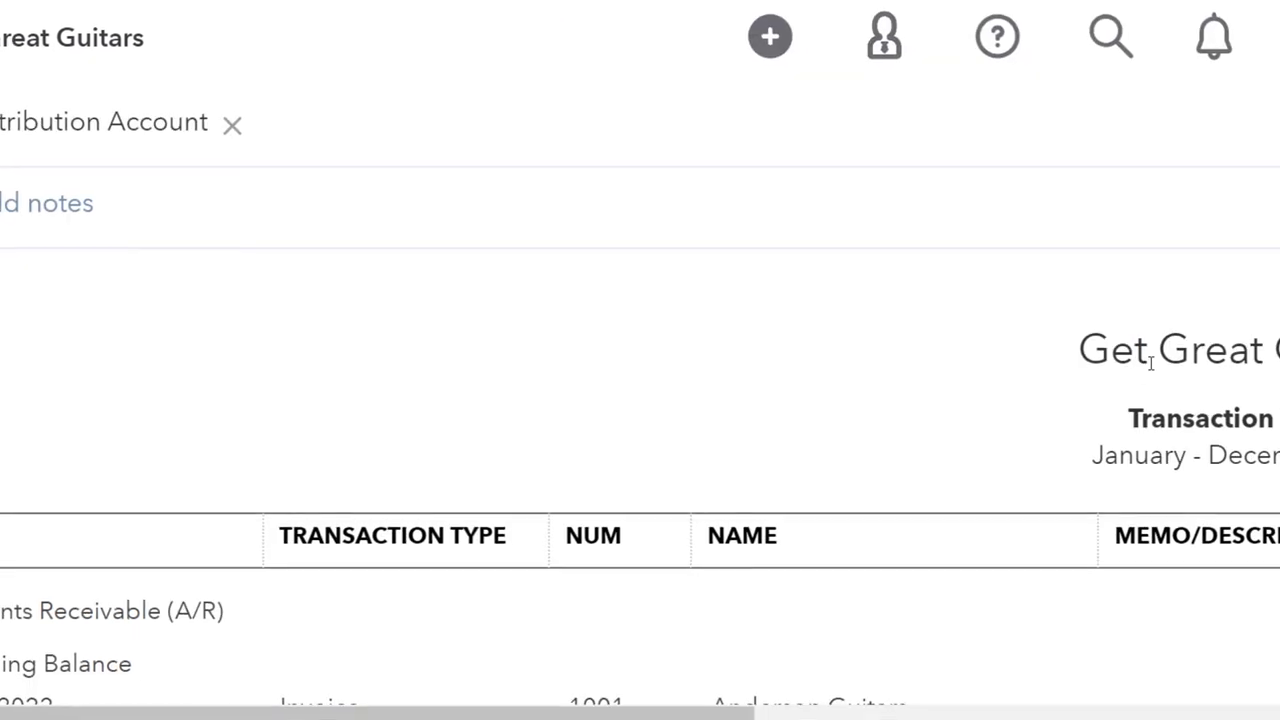
key("ctrl+minus")
key("ctrl+minus")
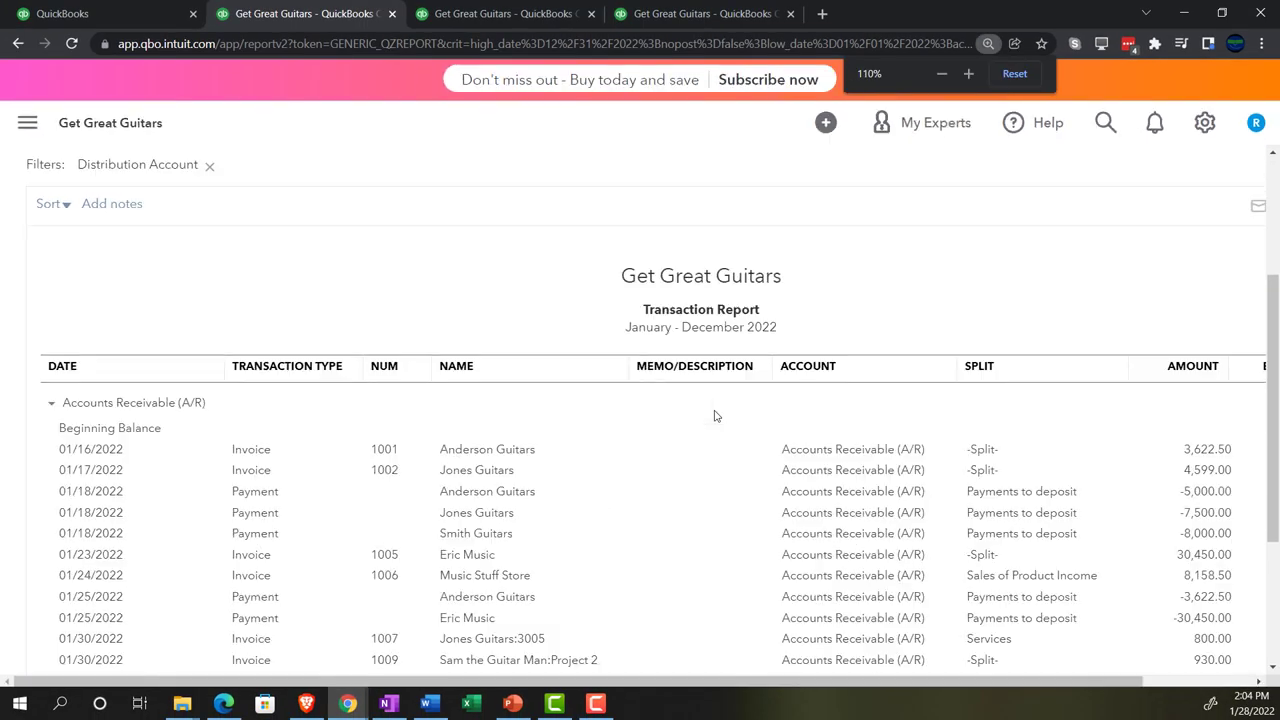
key("ctrl+minus")
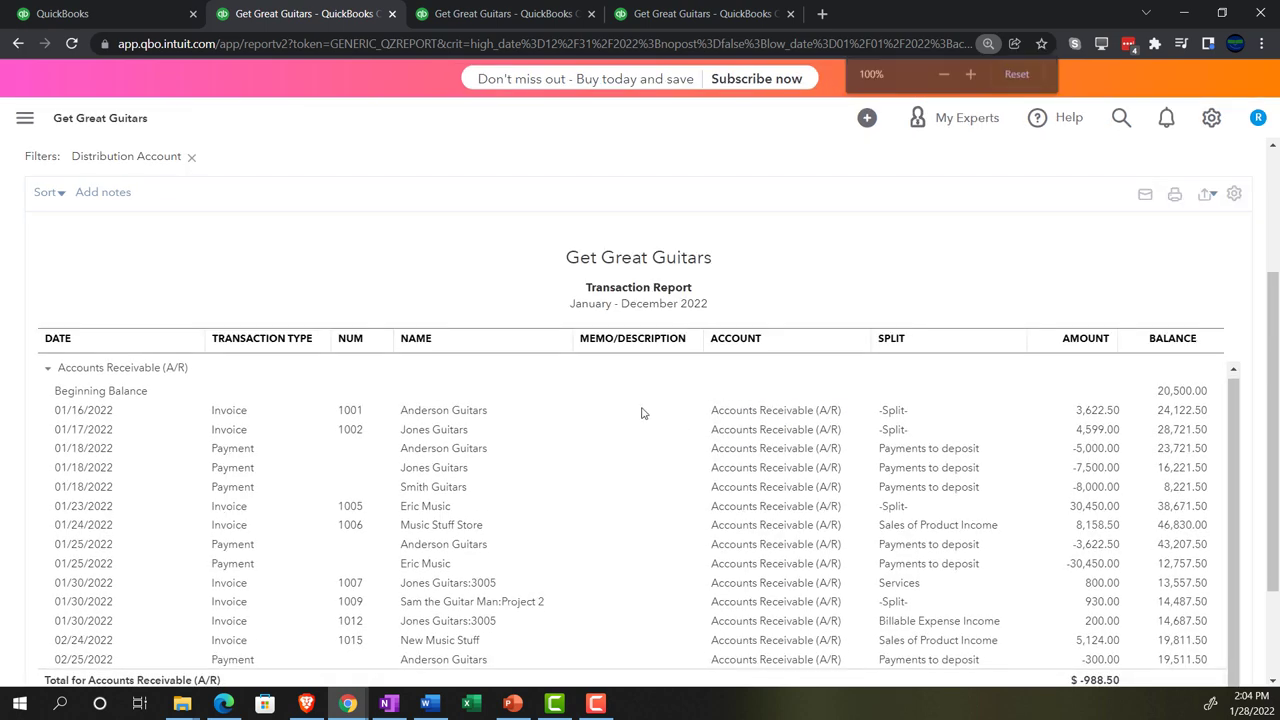
scroll(620, 425, "down", 2)
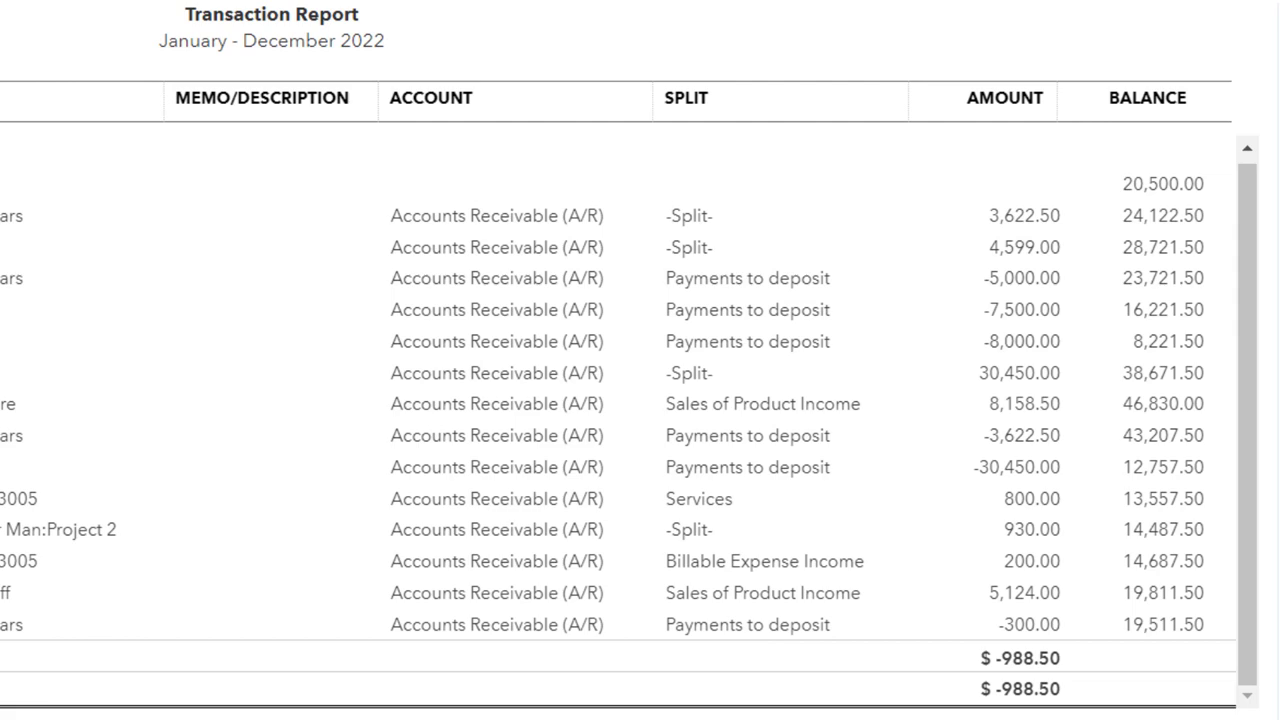
scroll(640, 450, "up", 5)
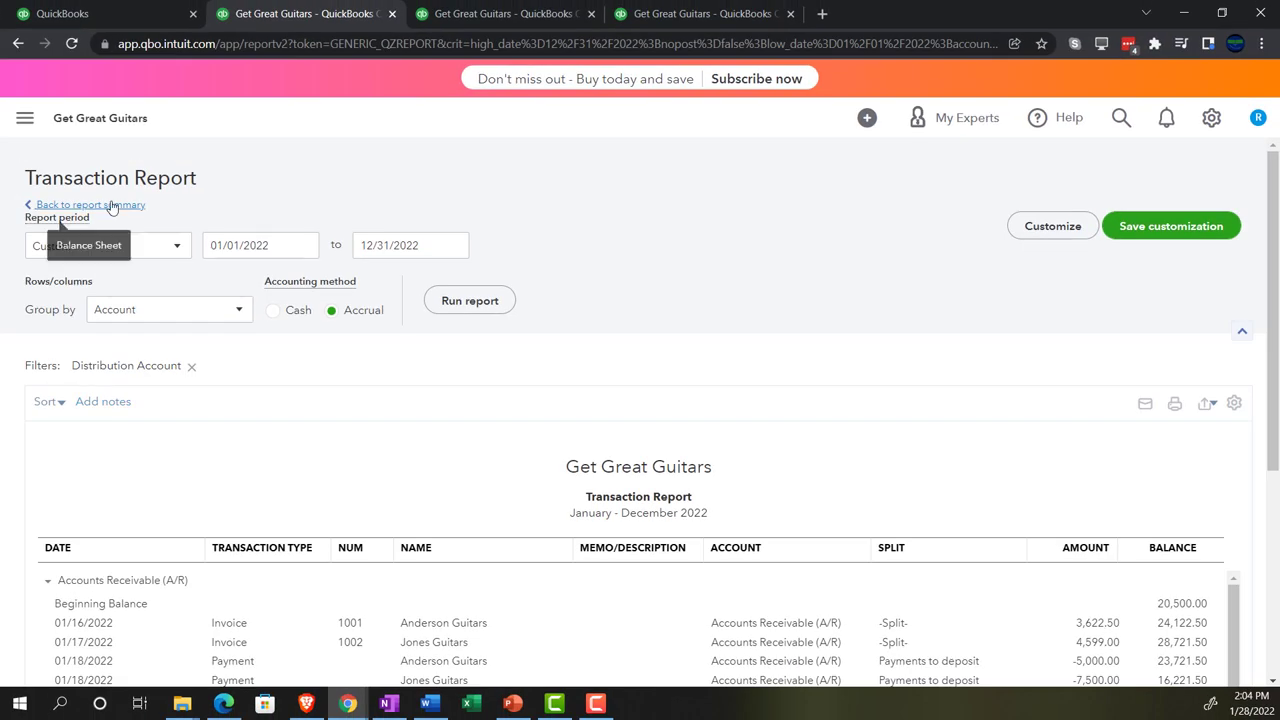
Return to the Balance Sheet summary and duplicate the Profit and Loss tab.
left_click(112, 206)
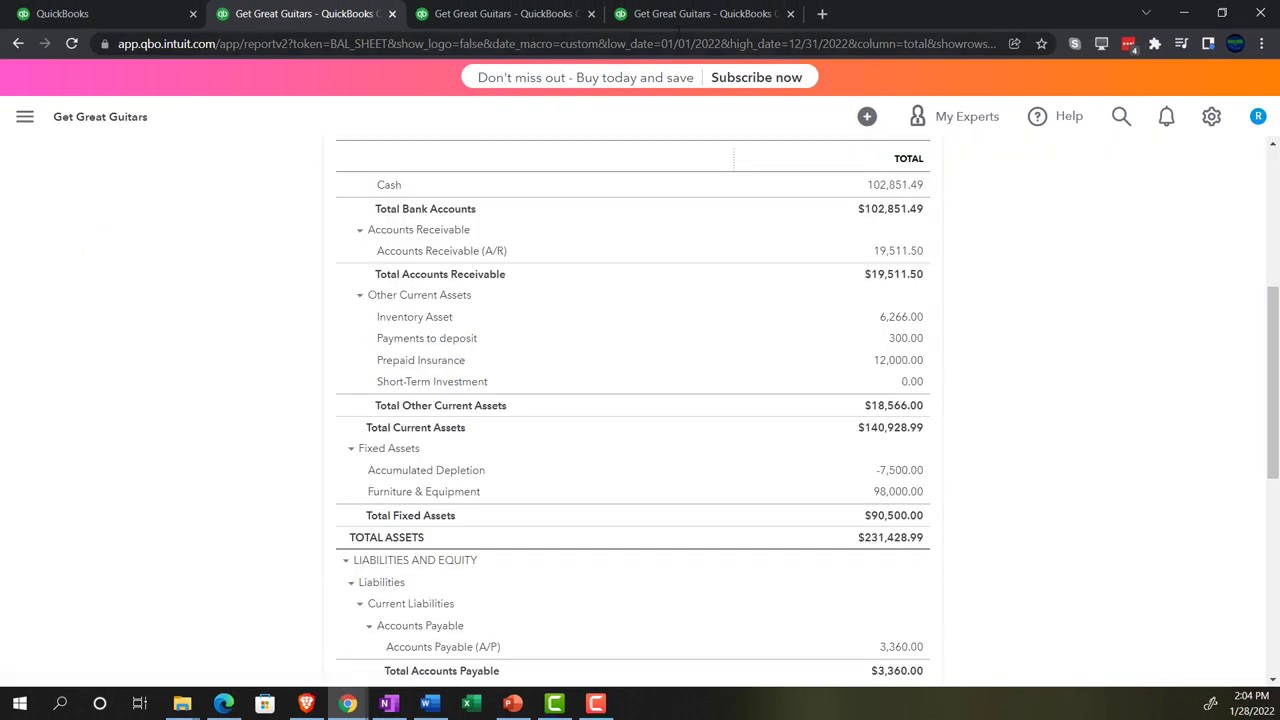
left_click(698, 14)
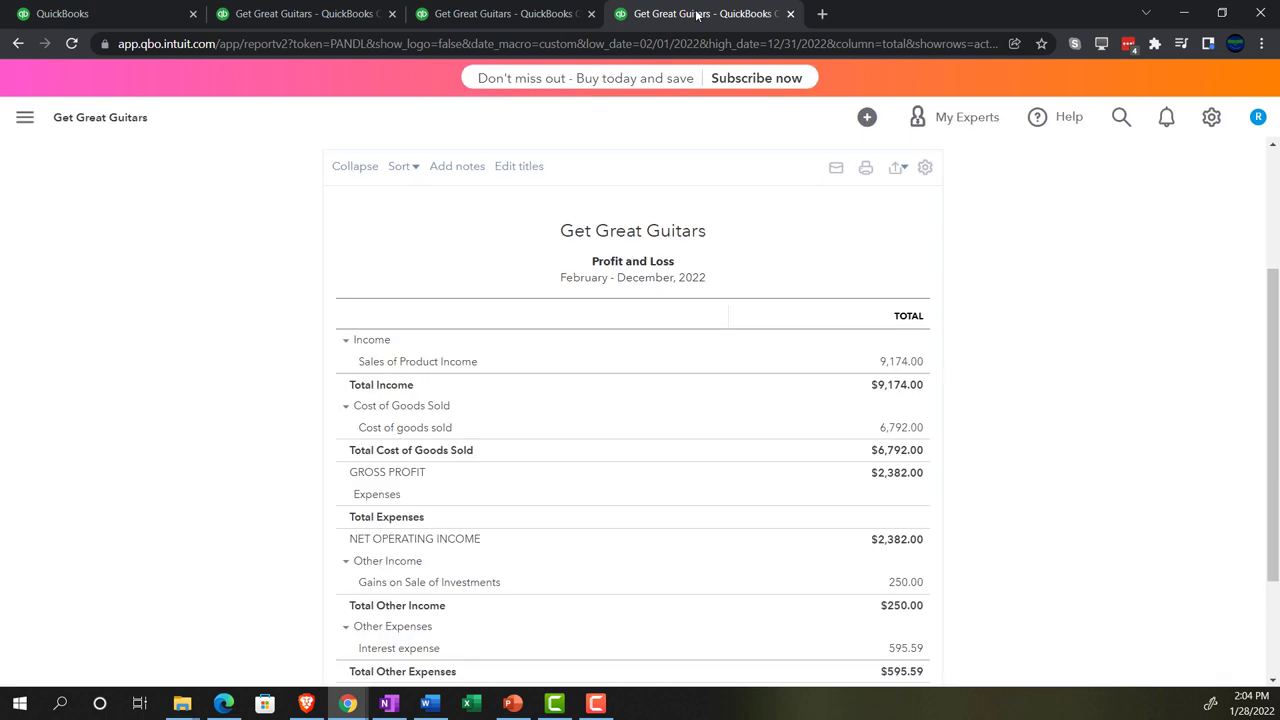
right_click(698, 14)
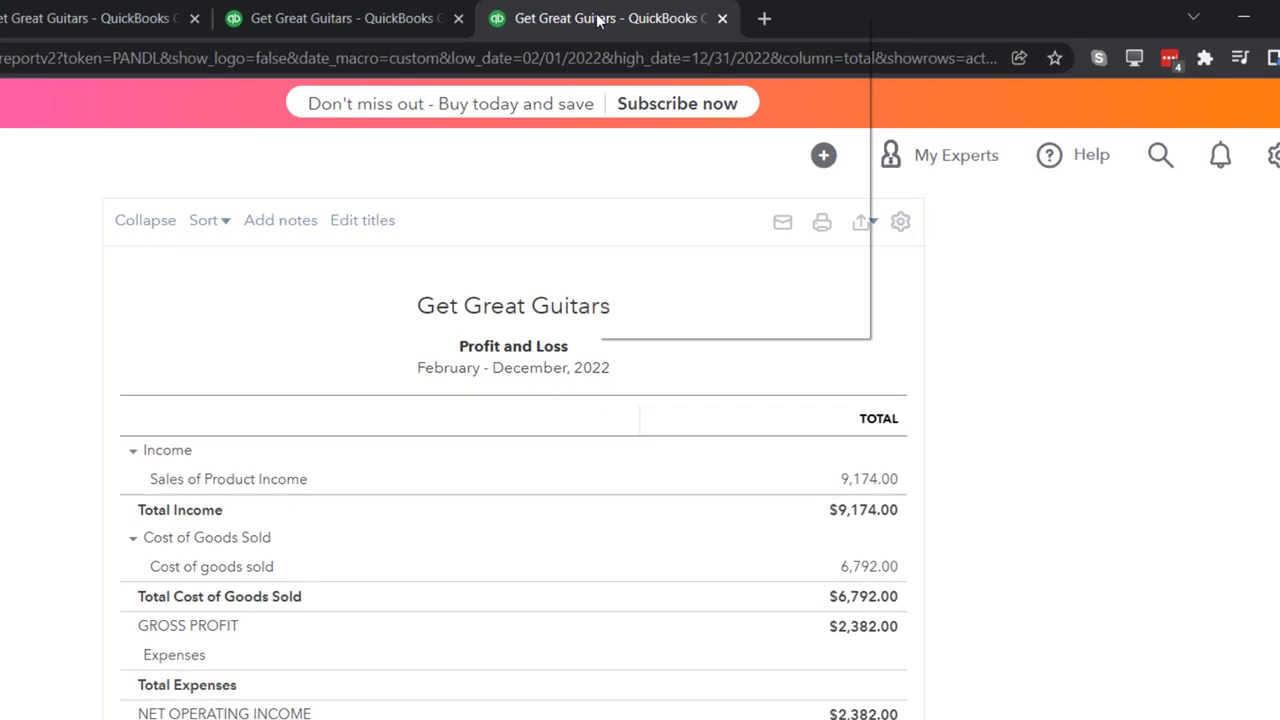
left_click(724, 118)
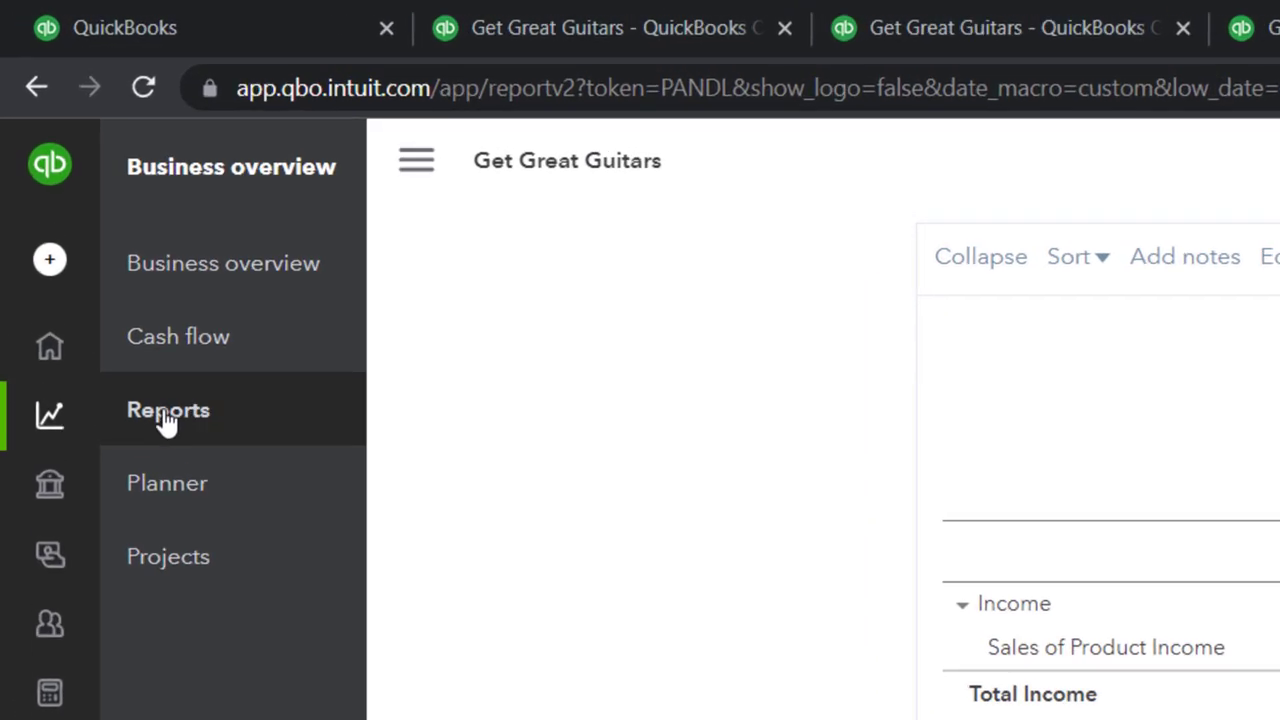
In the standard Reports list, choose Customer Balance Detail under Who owes you.
left_click(157, 422)
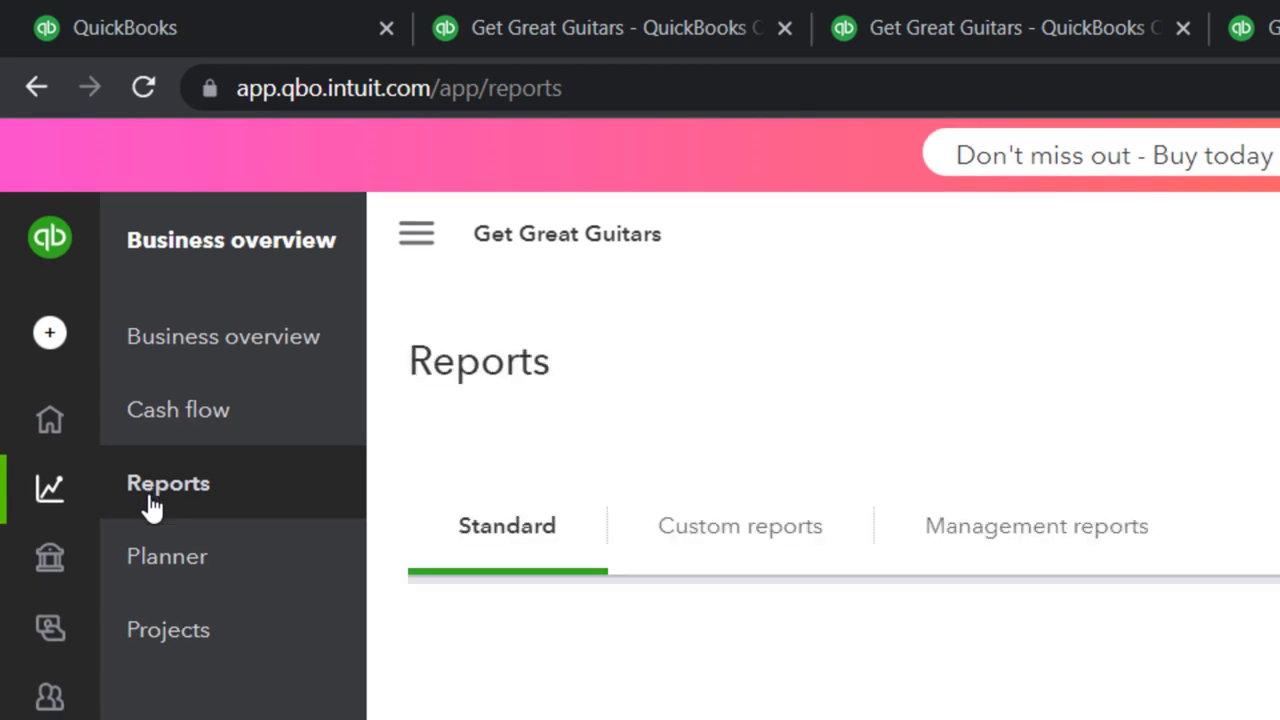
left_click(400, 236)
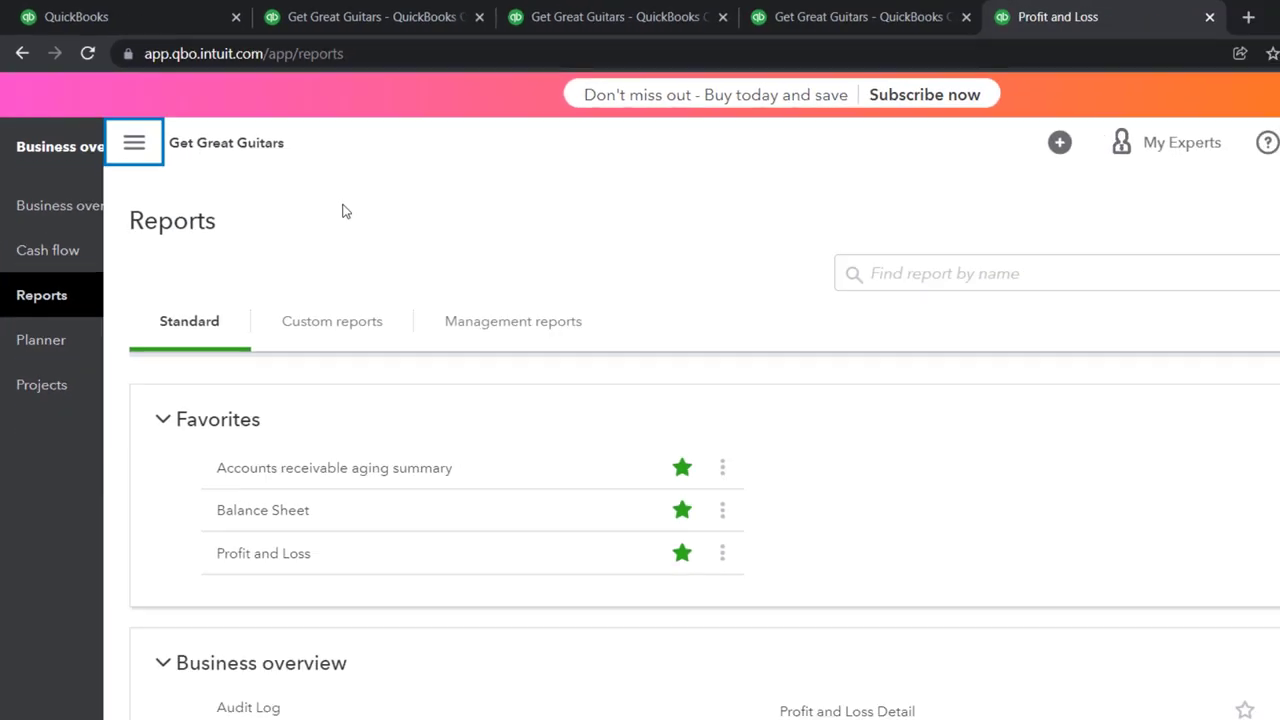
scroll(625, 392, "down", 2)
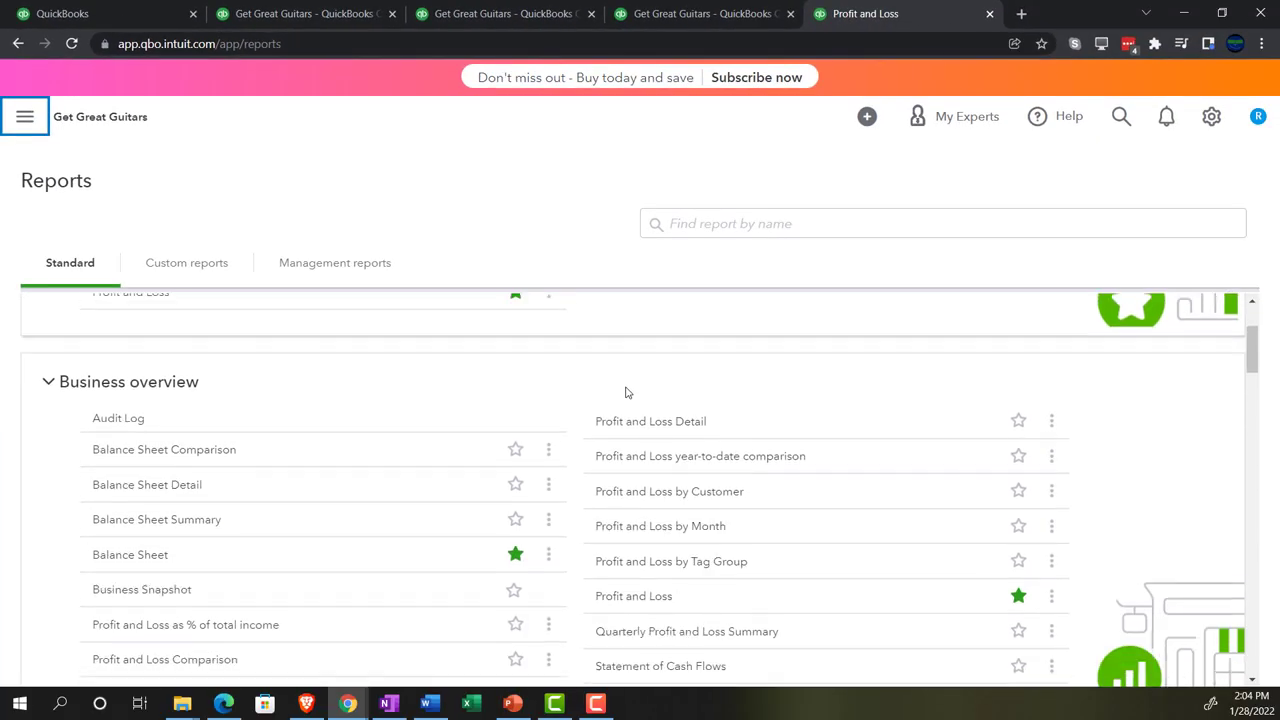
scroll(625, 392, "down", 4)
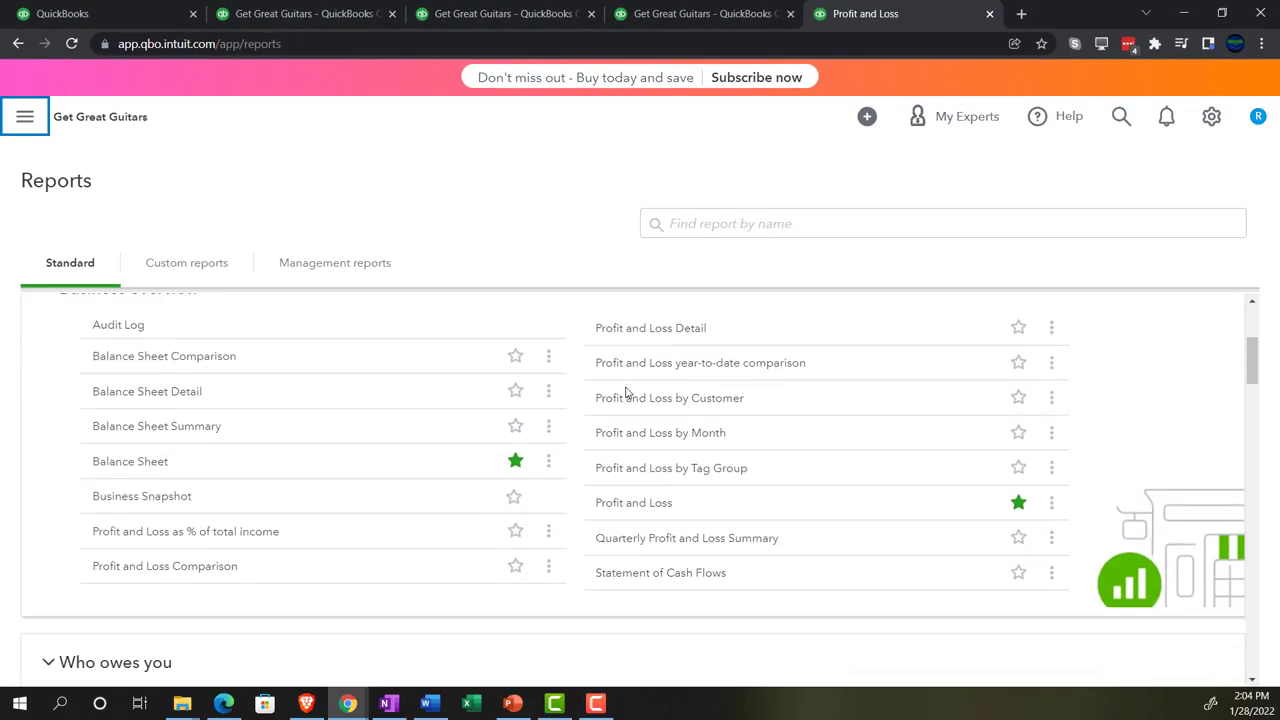
scroll(625, 392, "down", 1)
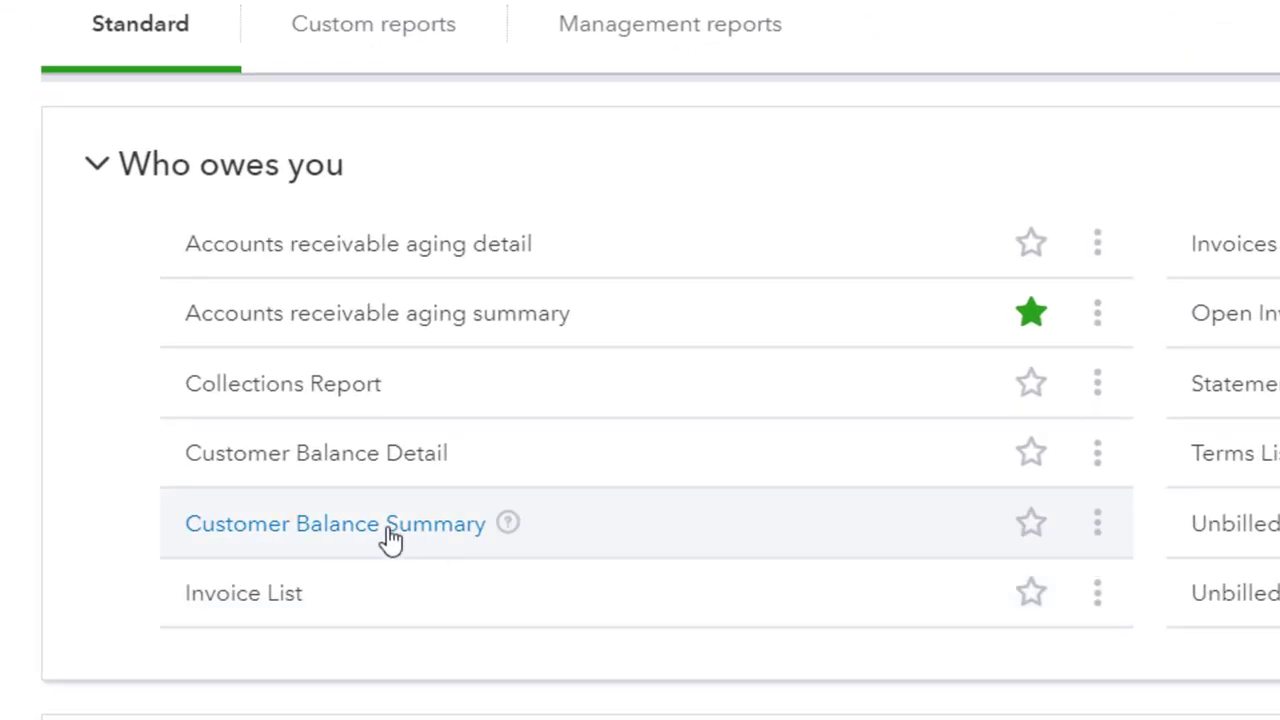
left_click(380, 468)
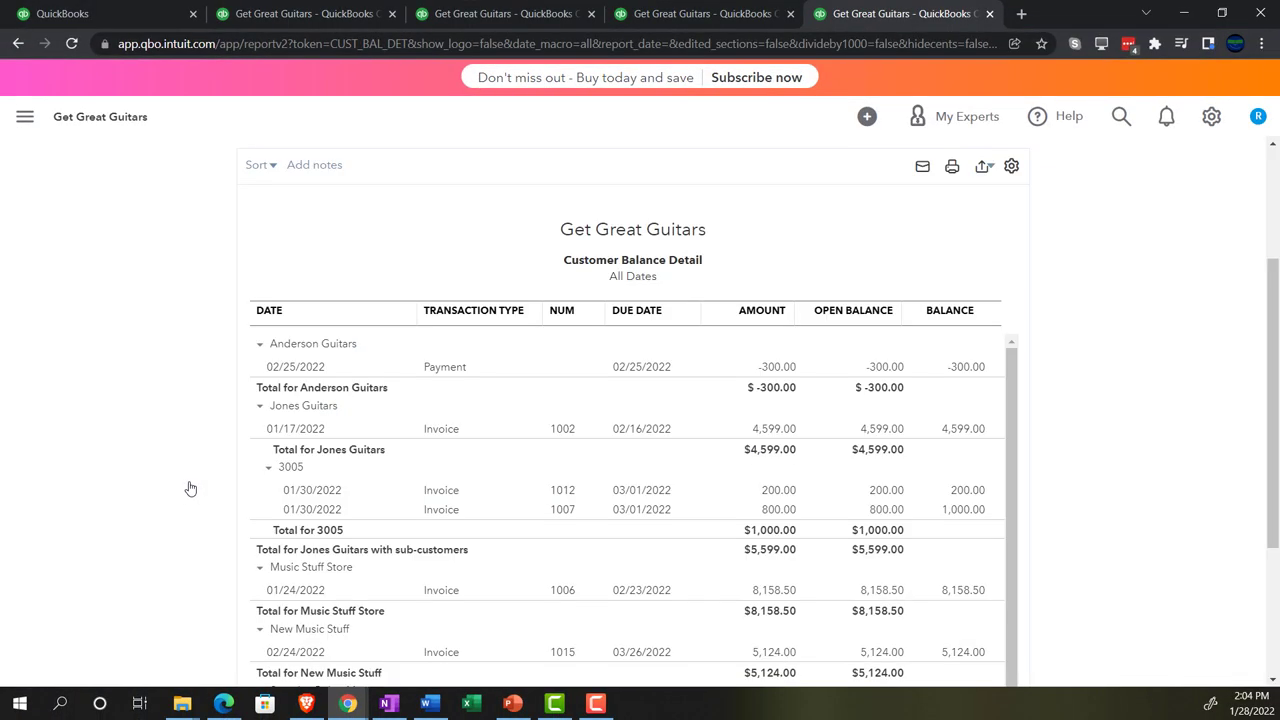
Run Customer Balance Detail with a Custom period as of 12/31/2022, enlarged for reading.
scroll(190, 488, "up", 2)
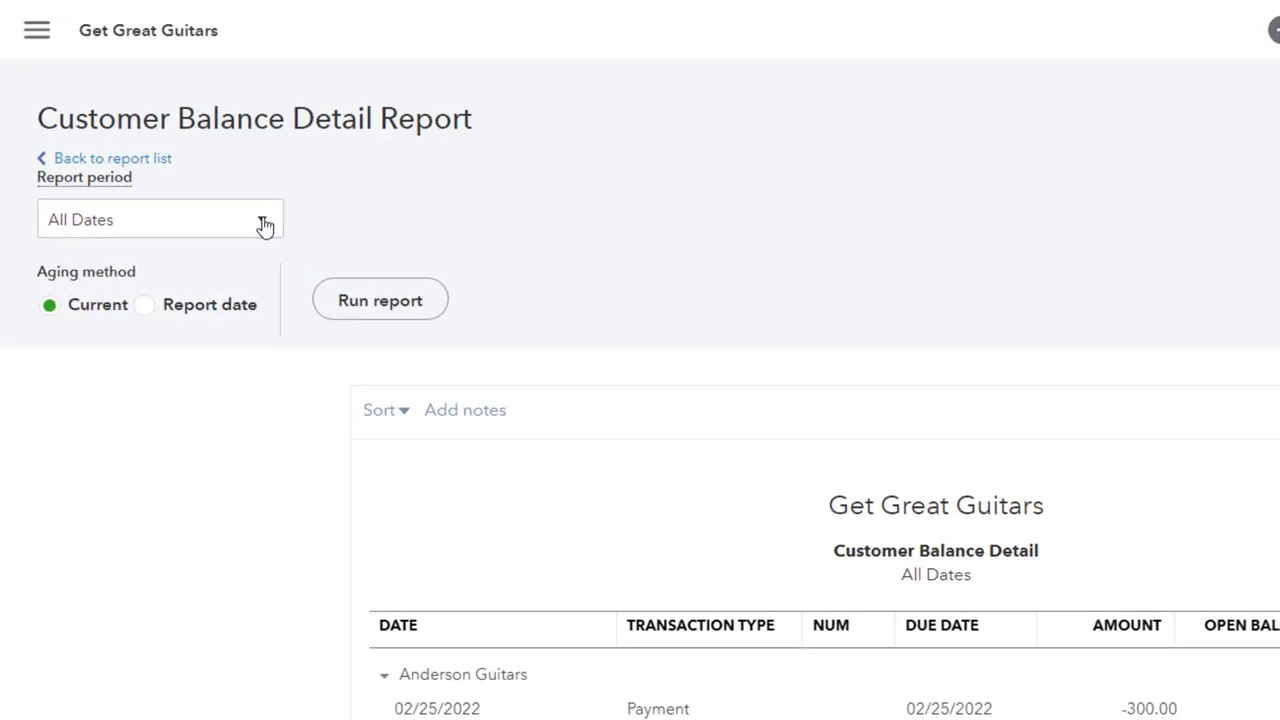
left_click(265, 225)
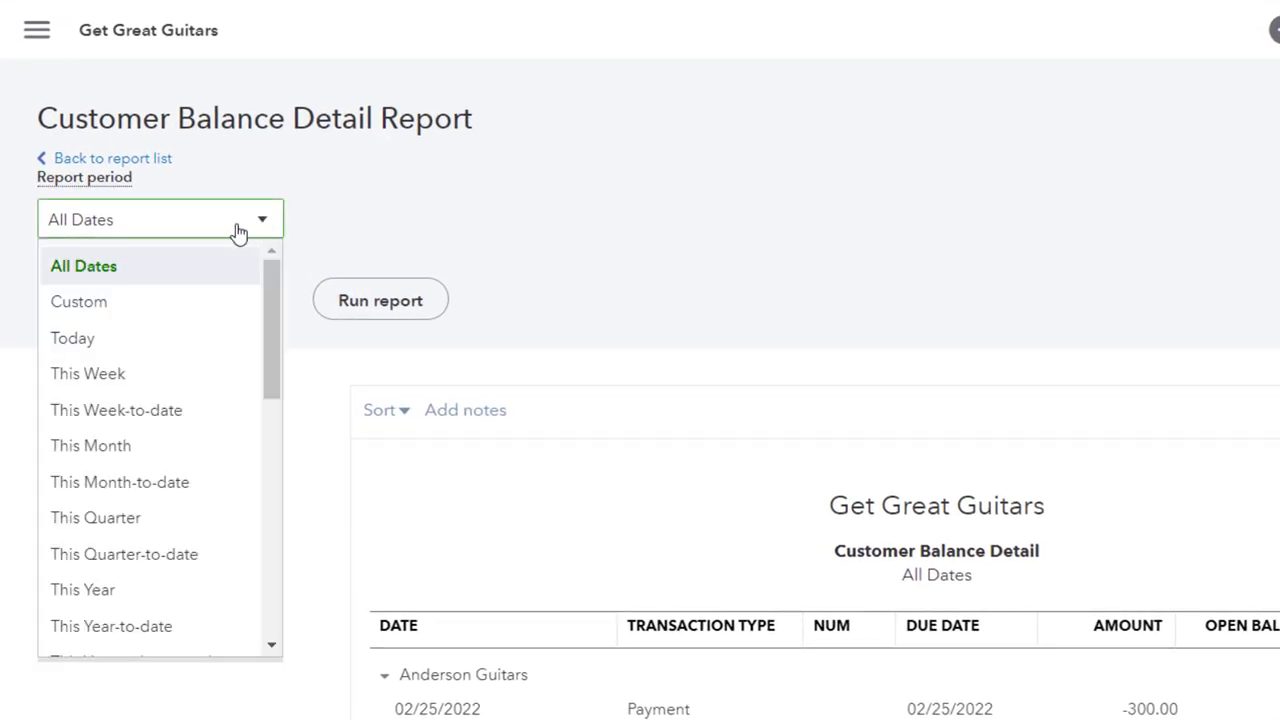
left_click(138, 297)
left_click(380, 224)
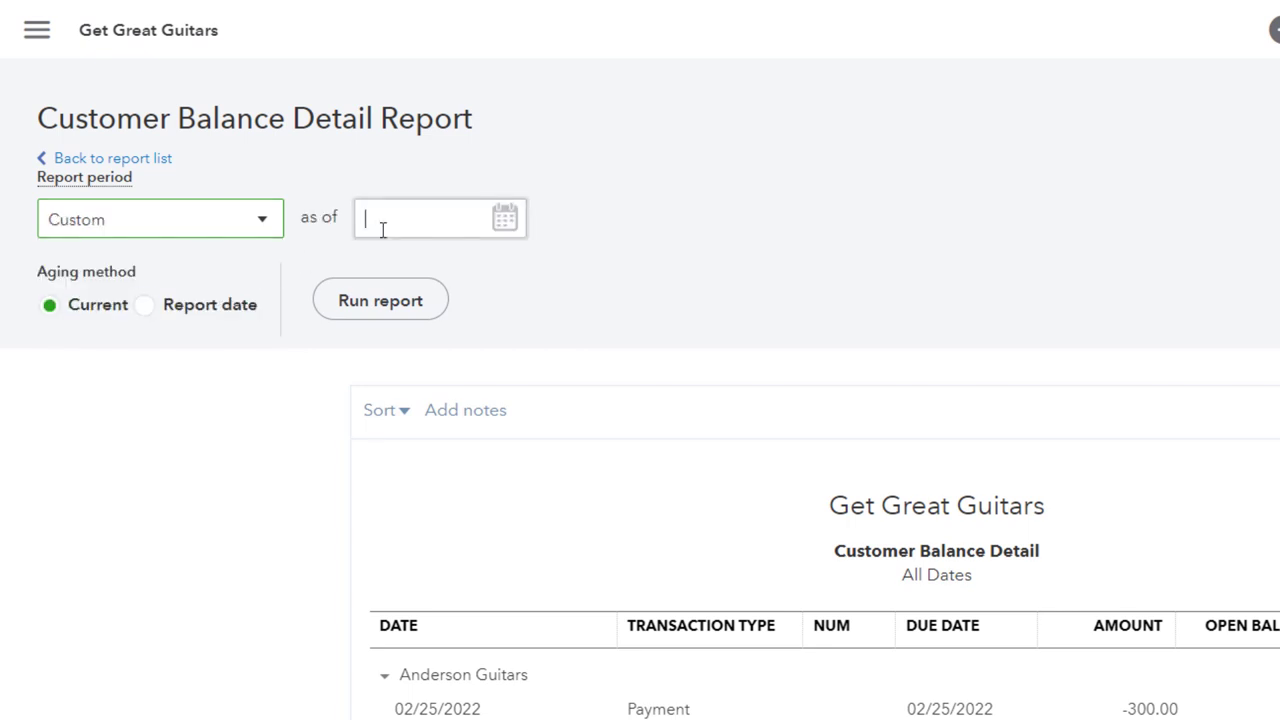
type("12/31/2022")
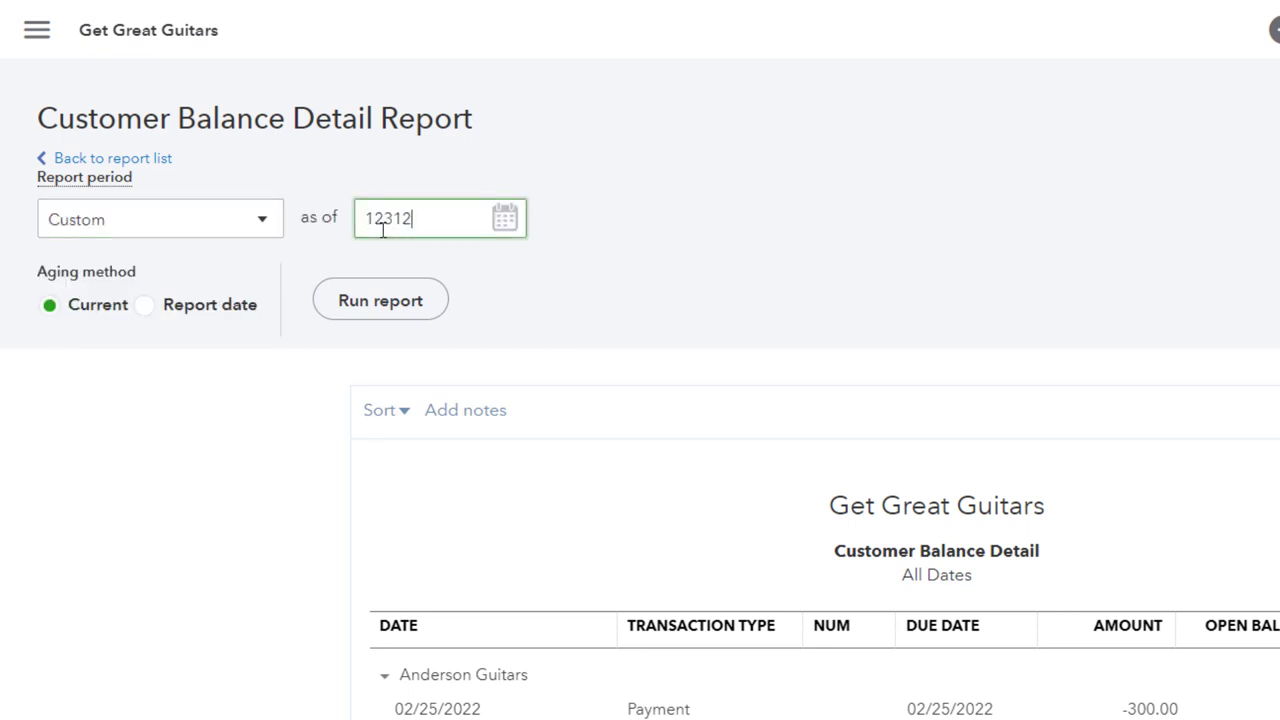
left_click(388, 300)
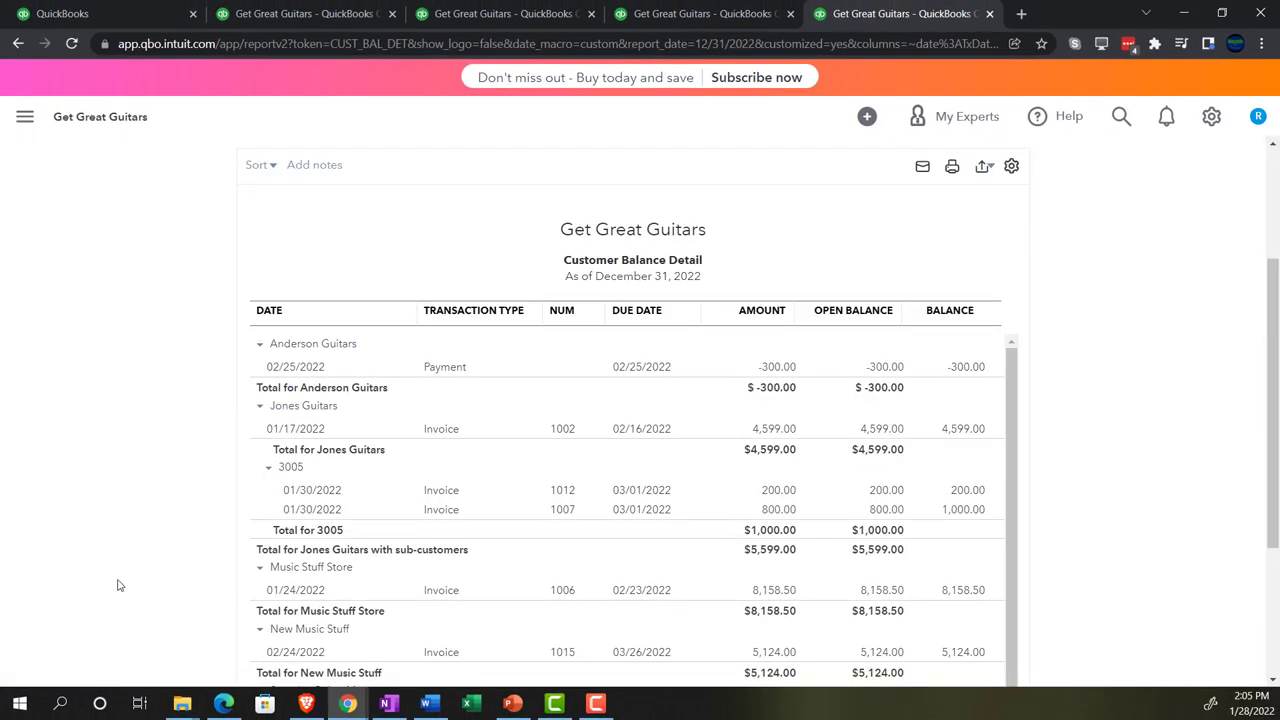
key("ctrl+plus")
key("ctrl+plus")
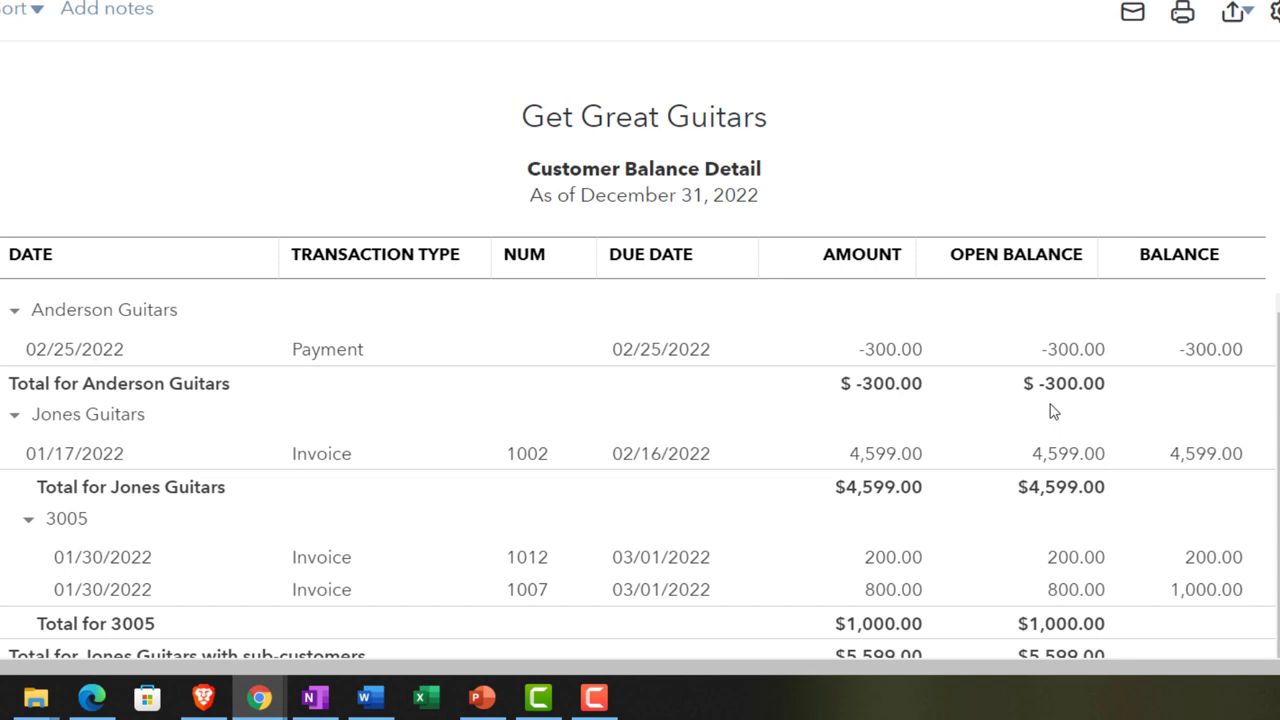
scroll(1052, 410, "down", 5)
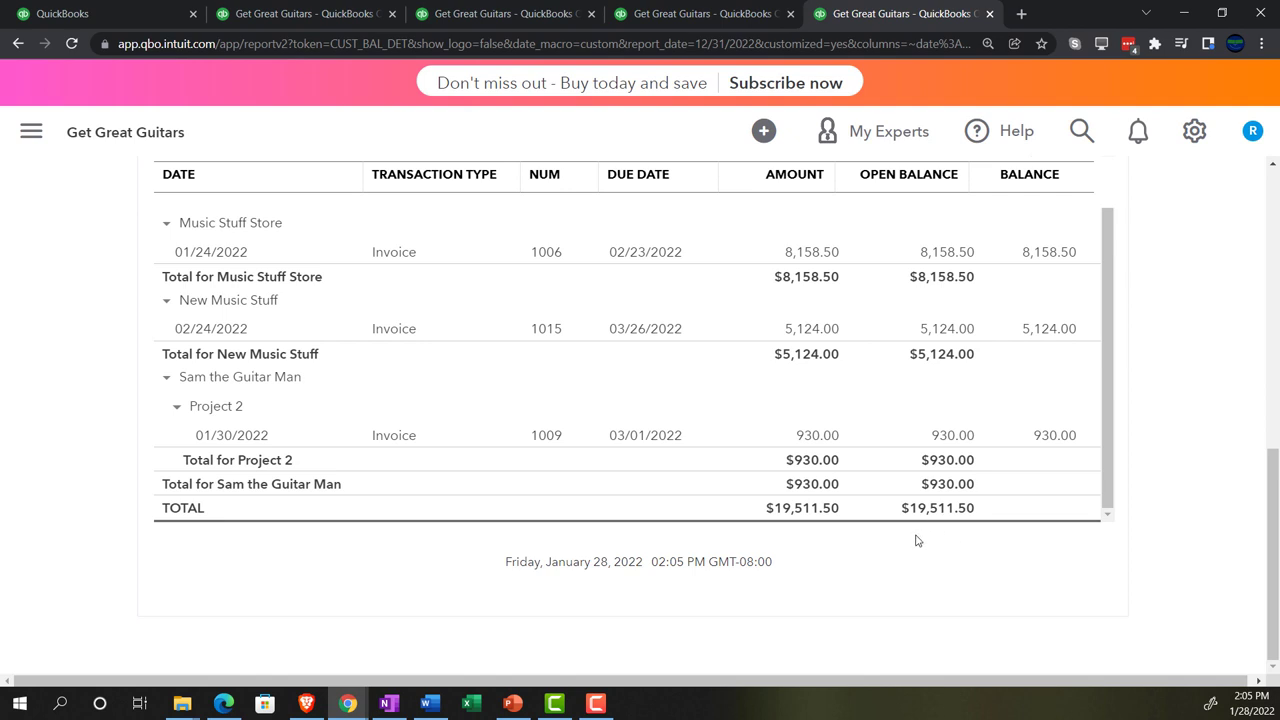
scroll(917, 540, "up", 5)
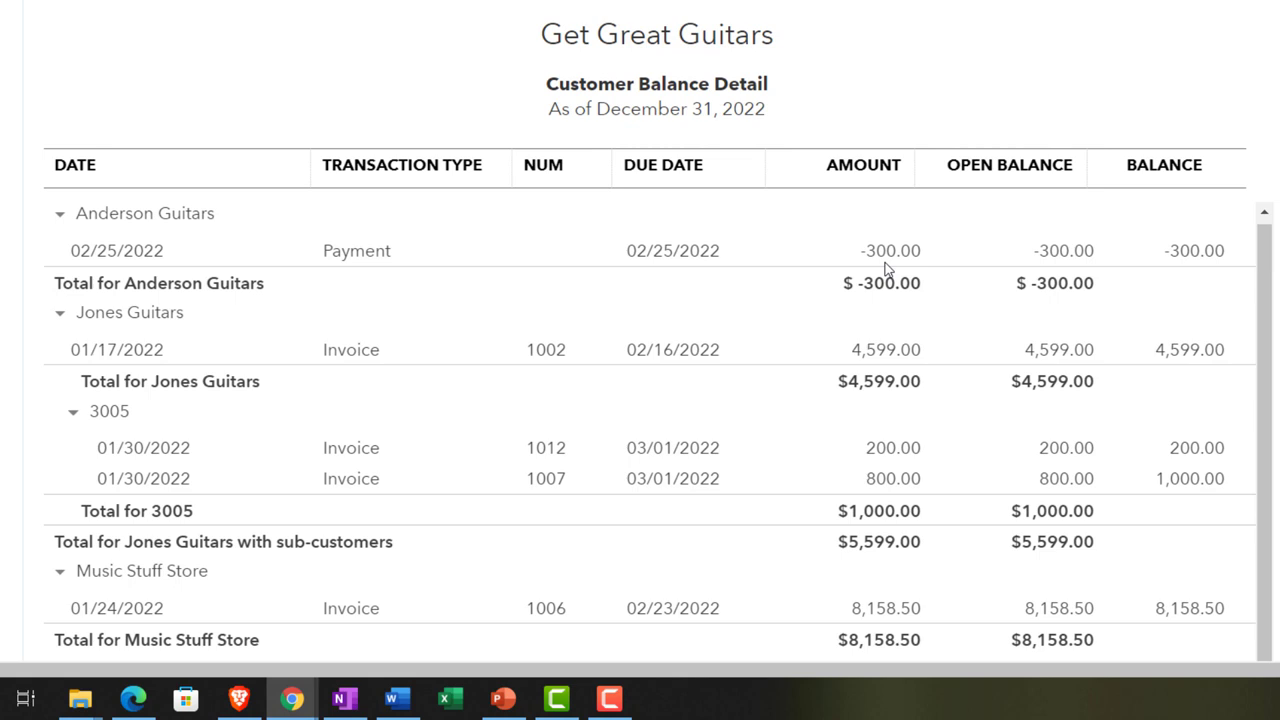
scroll(885, 268, "down", 1)
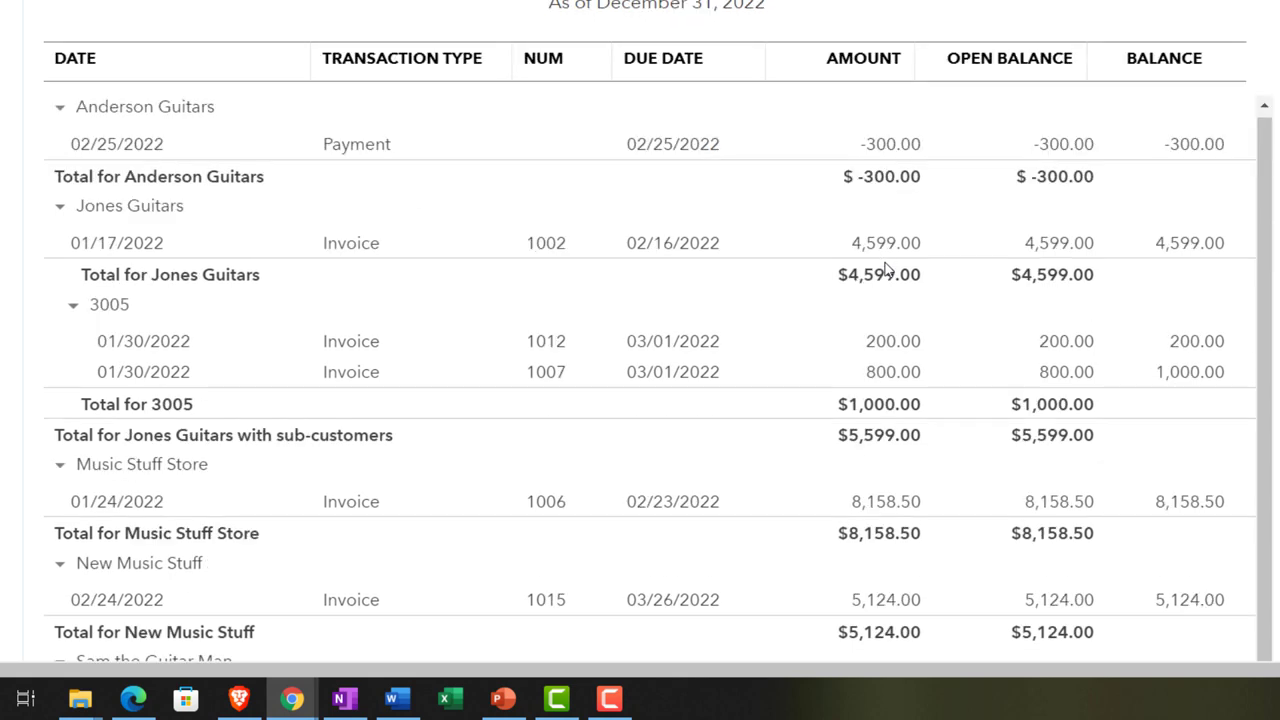
scroll(885, 268, "up", 1)
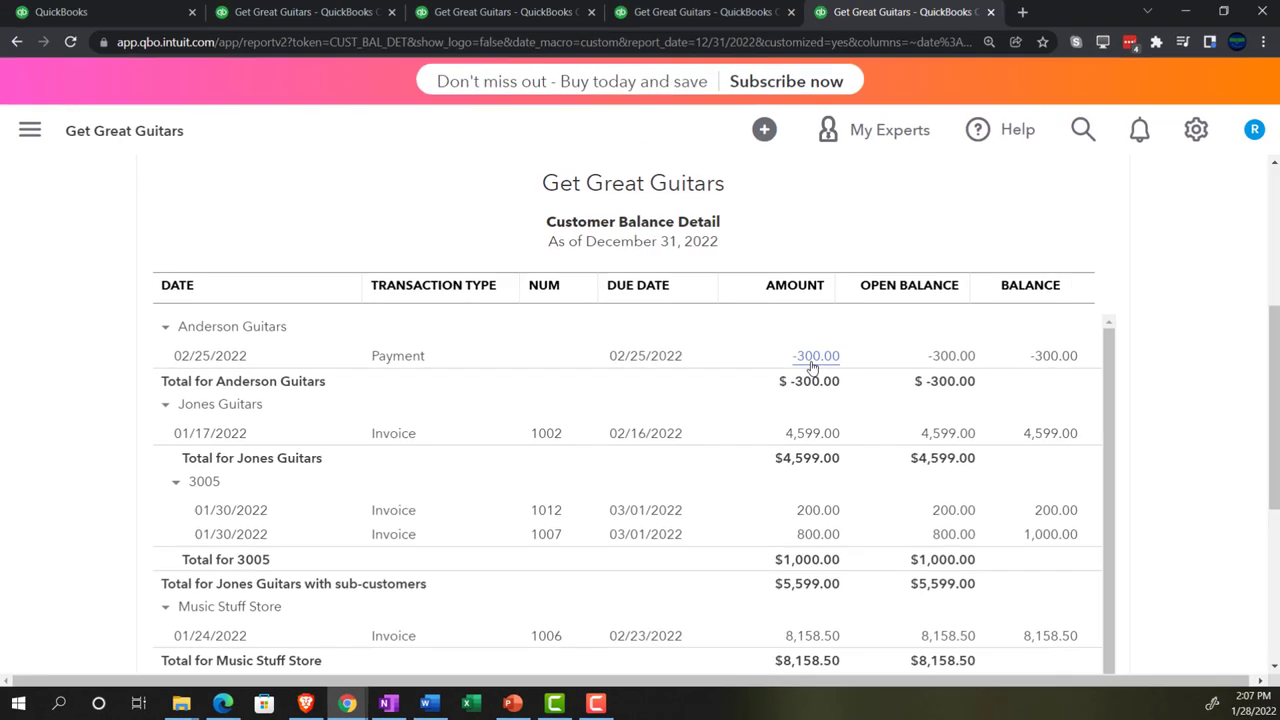
Bring up the Get Great Guitars Customers list in the Chrome window.
left_click(120, 16)
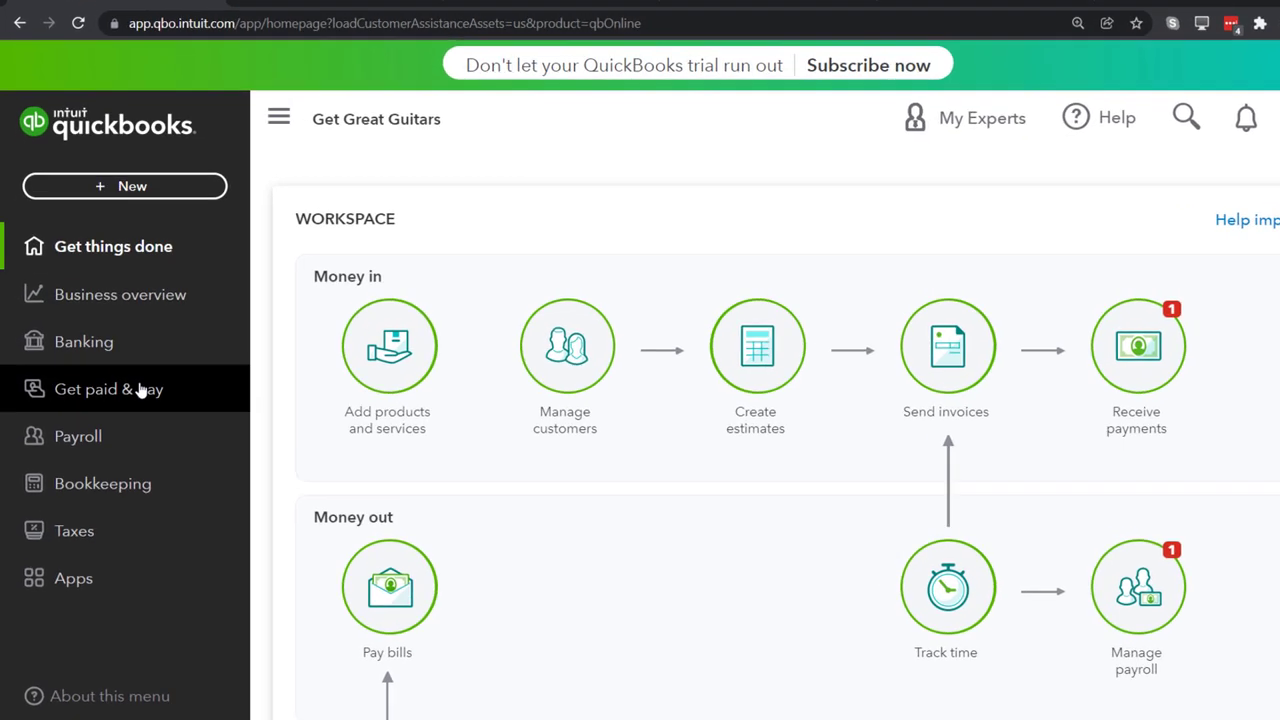
left_click(140, 389)
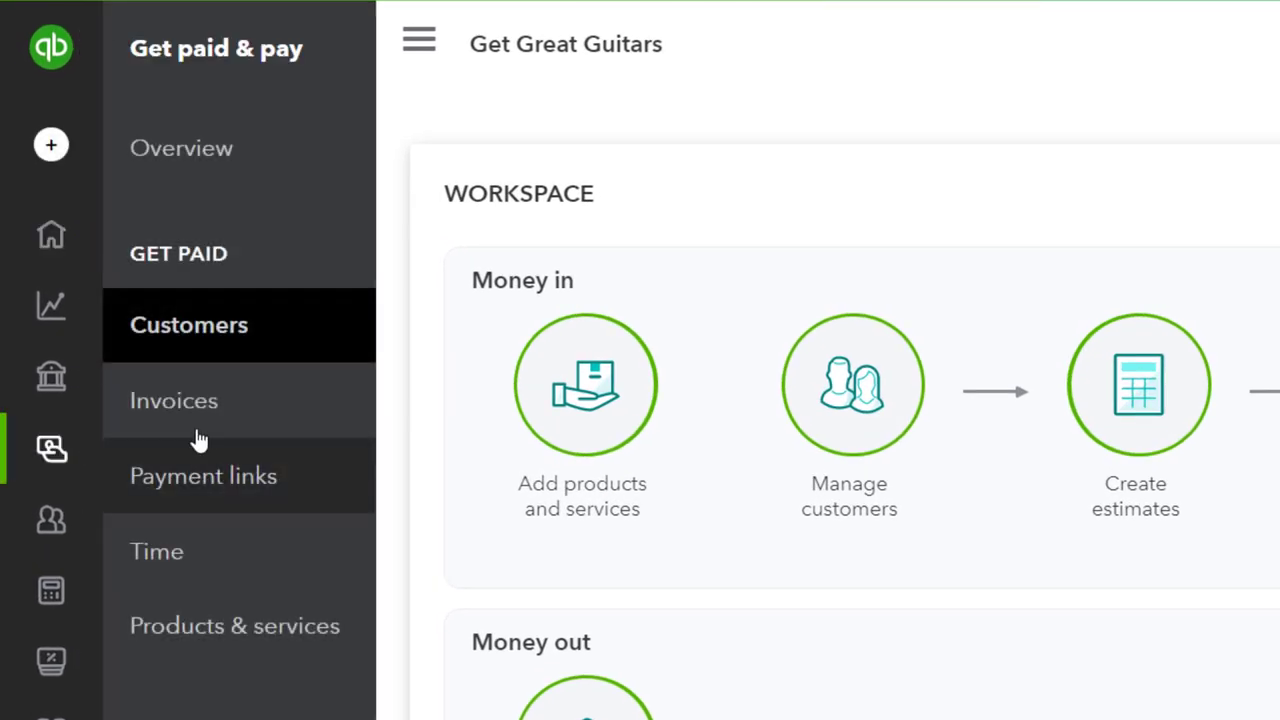
left_click(193, 335)
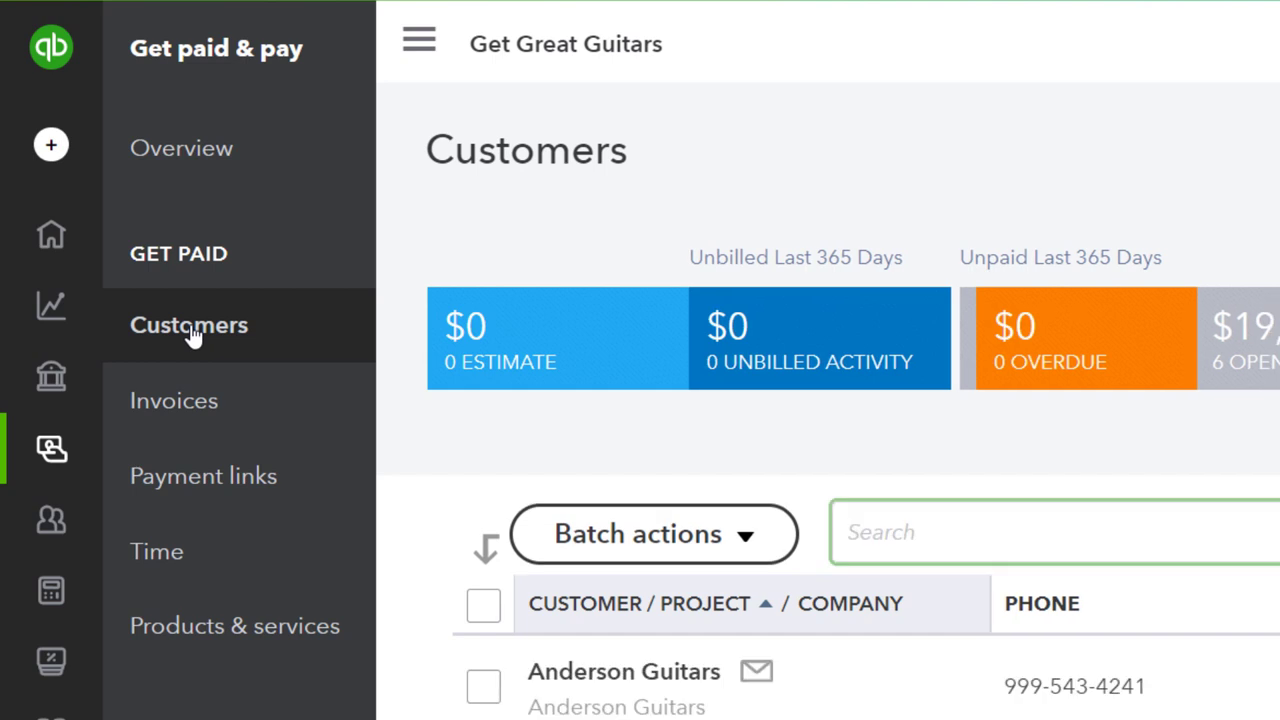
left_click(417, 45)
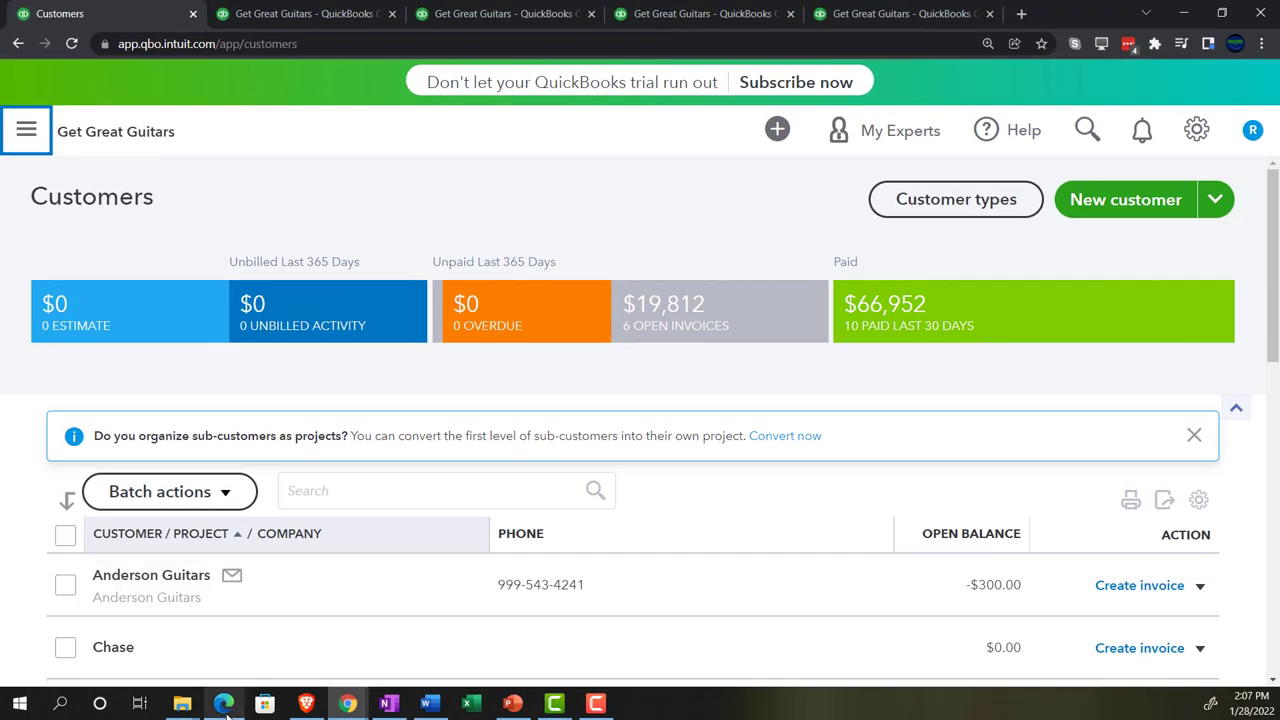
left_click(224, 704)
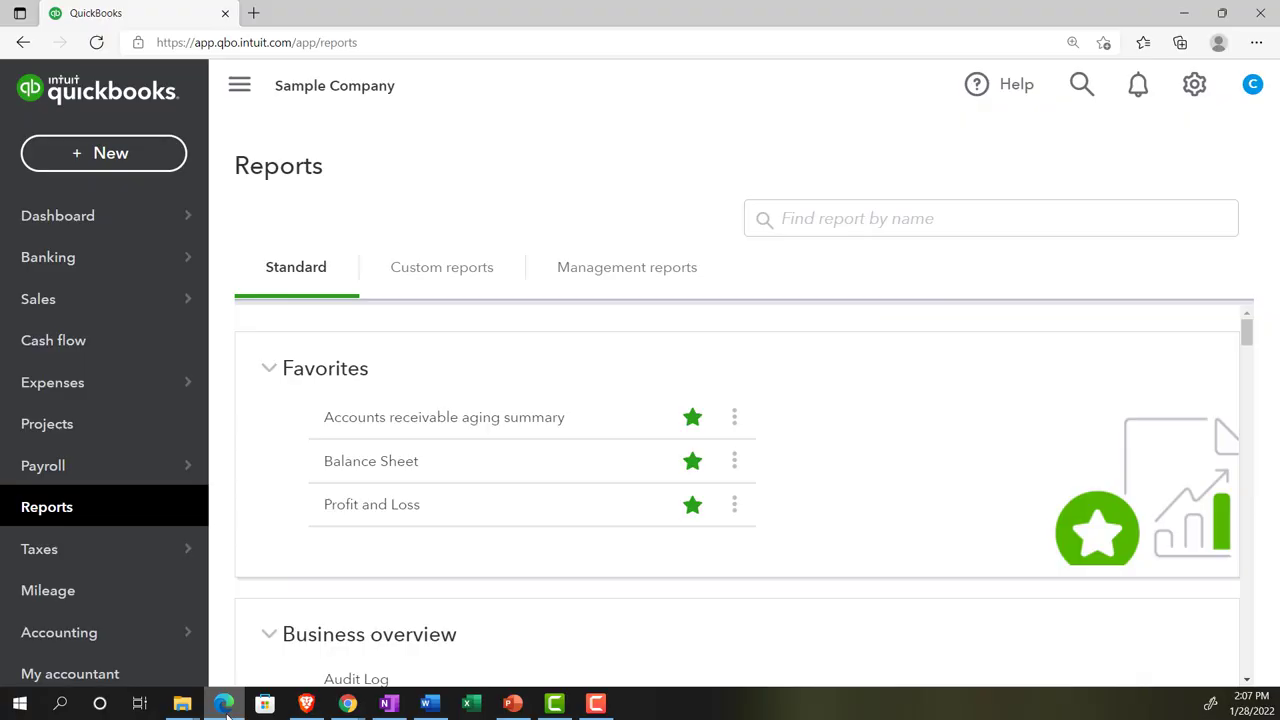
left_click(18, 306)
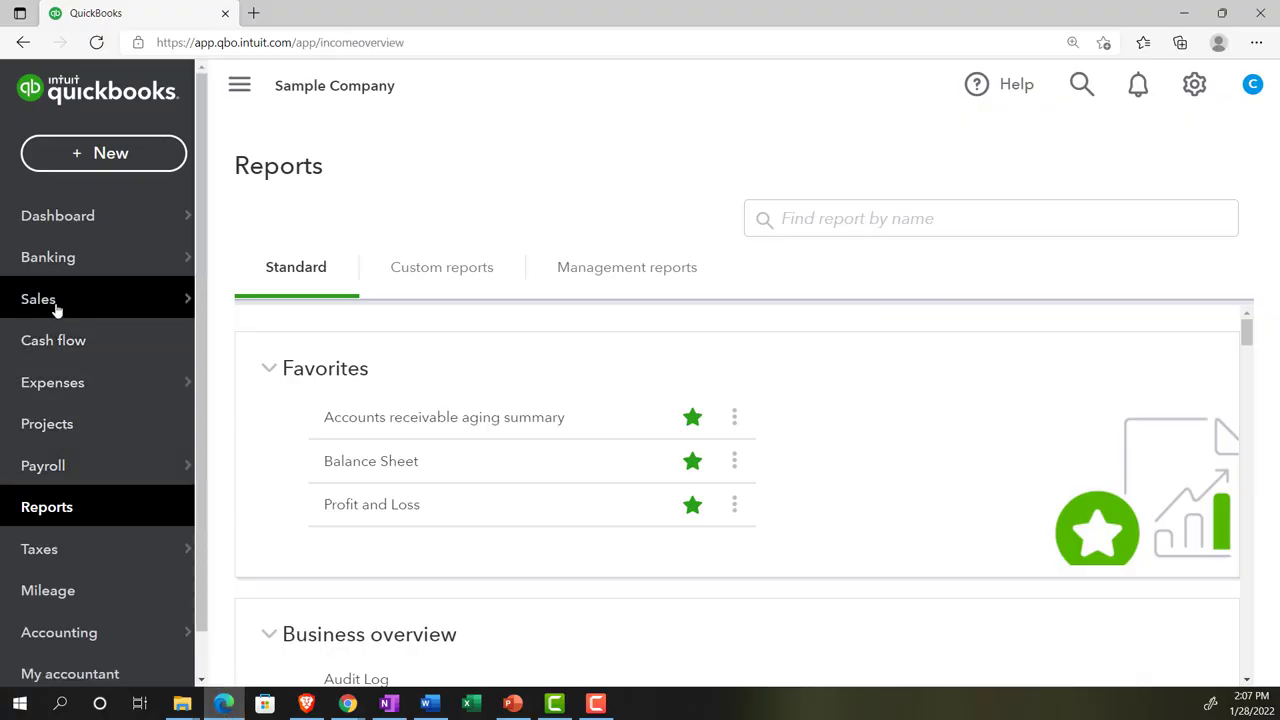
left_click(225, 705)
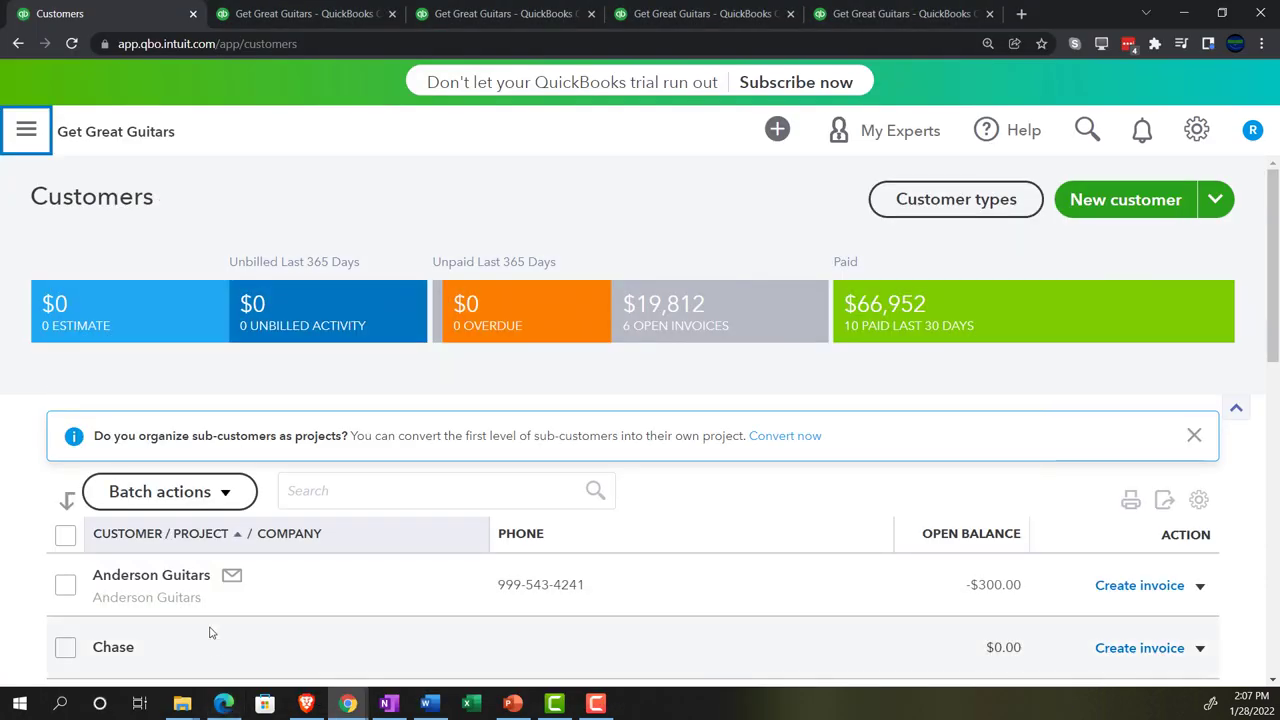
scroll(197, 590, "down", 1)
Open Anderson Guitars and find the unapplied 02/25/2022 -$300.00 payment among its transactions.
left_click(168, 498)
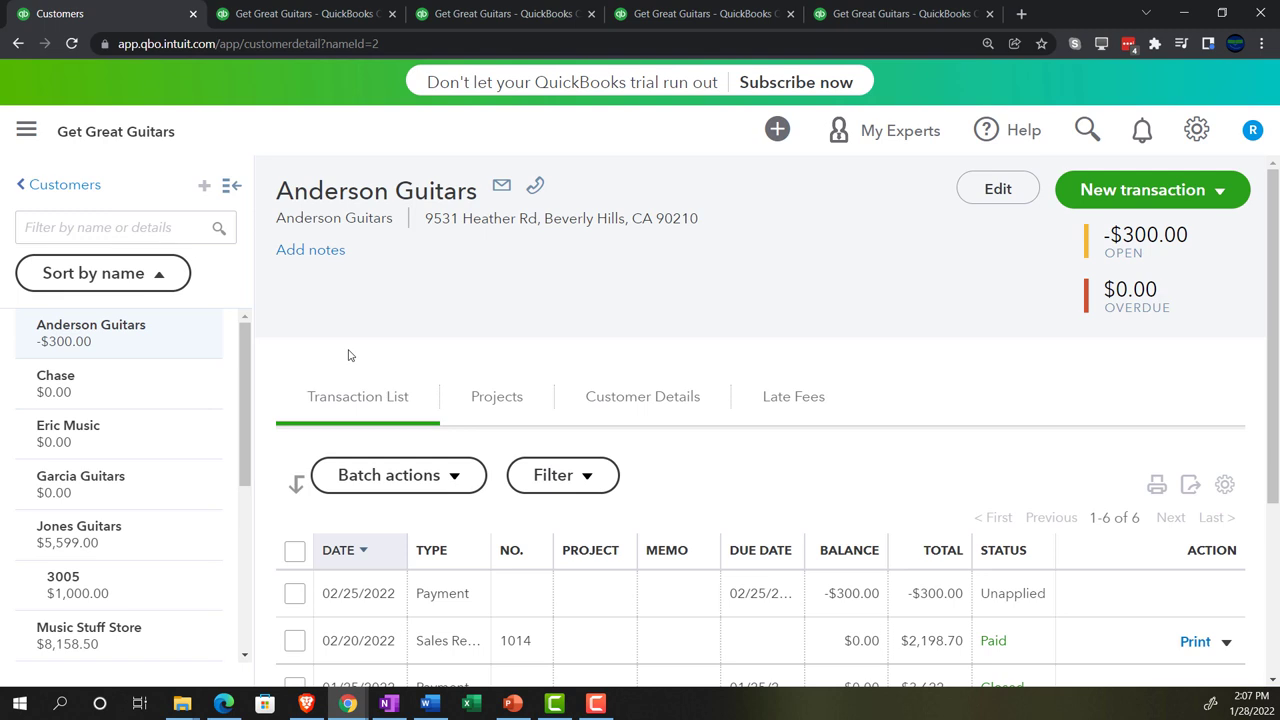
scroll(349, 355, "down", 1)
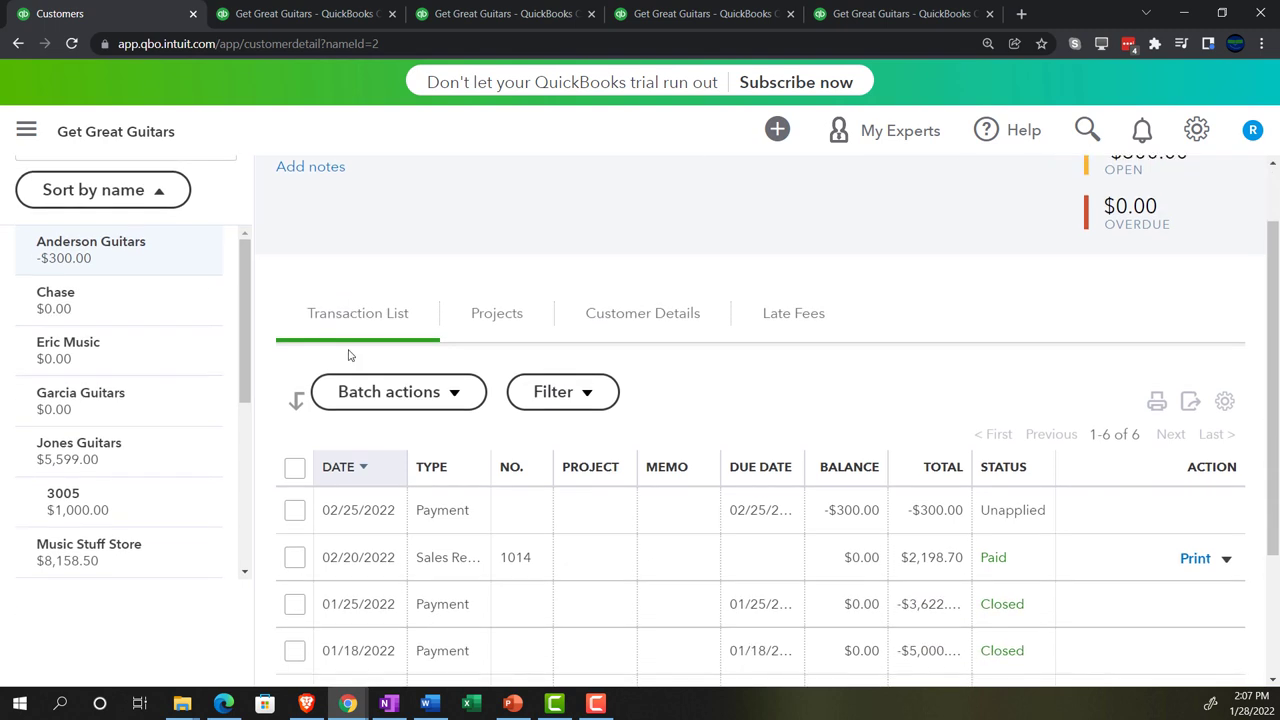
scroll(349, 355, "down", 1)
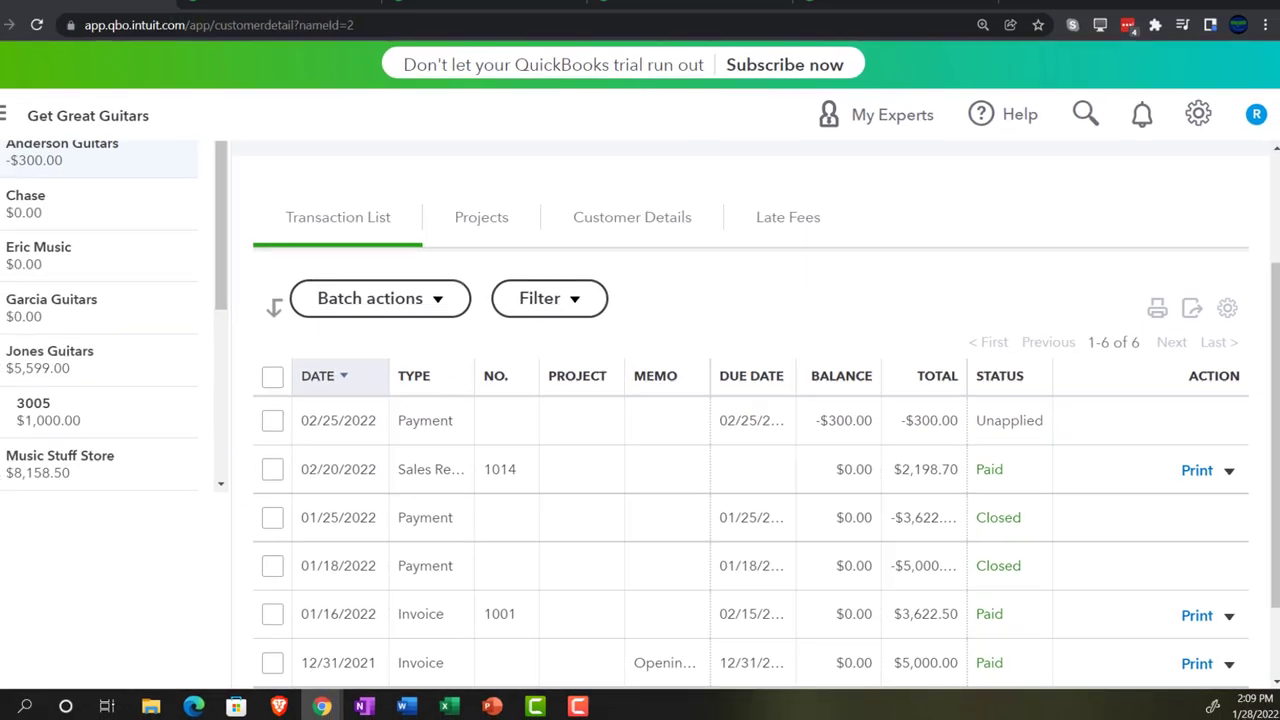
mouse_move(28, 135)
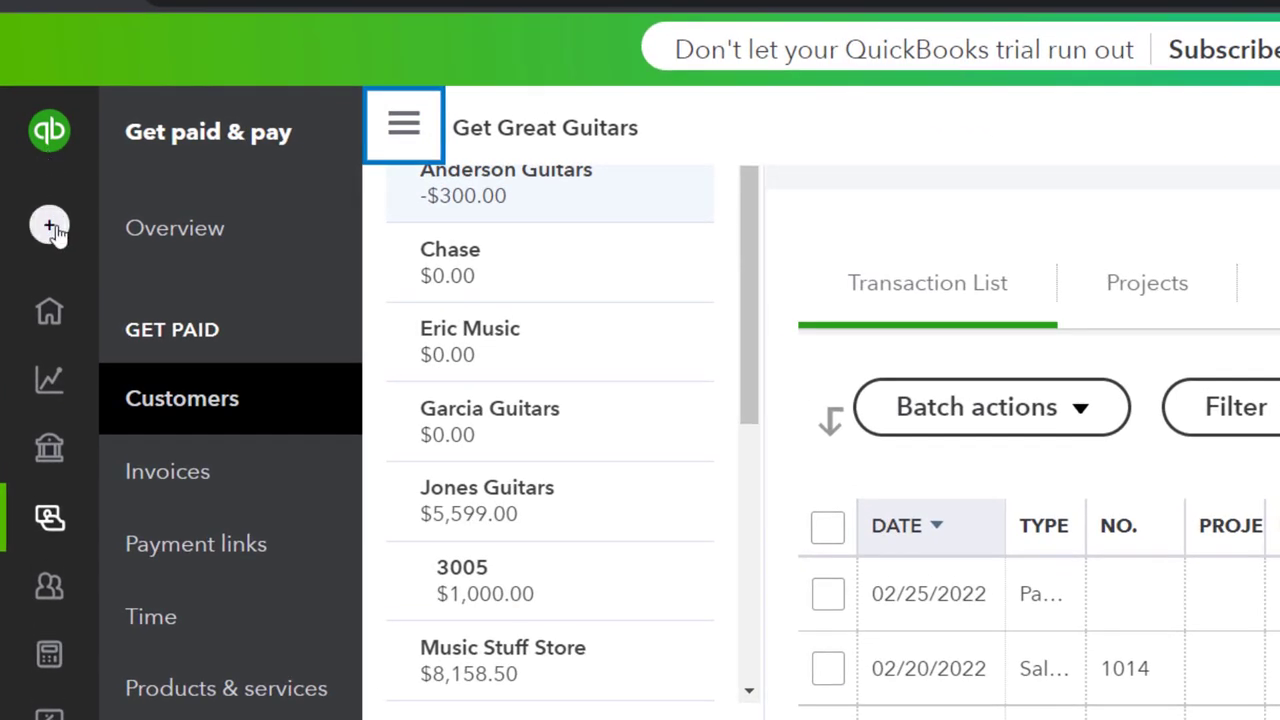
Start a new Receive payment for customer Sam the Guitar Man.
left_click(50, 227)
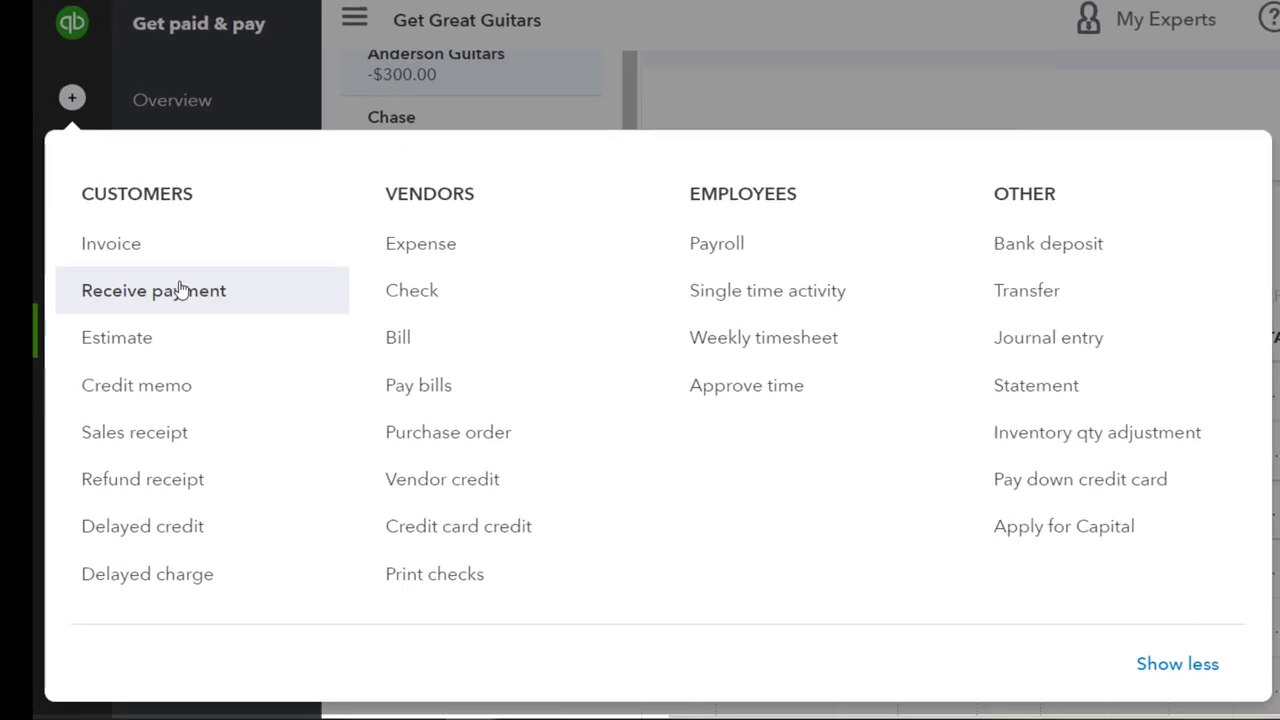
left_click(117, 347)
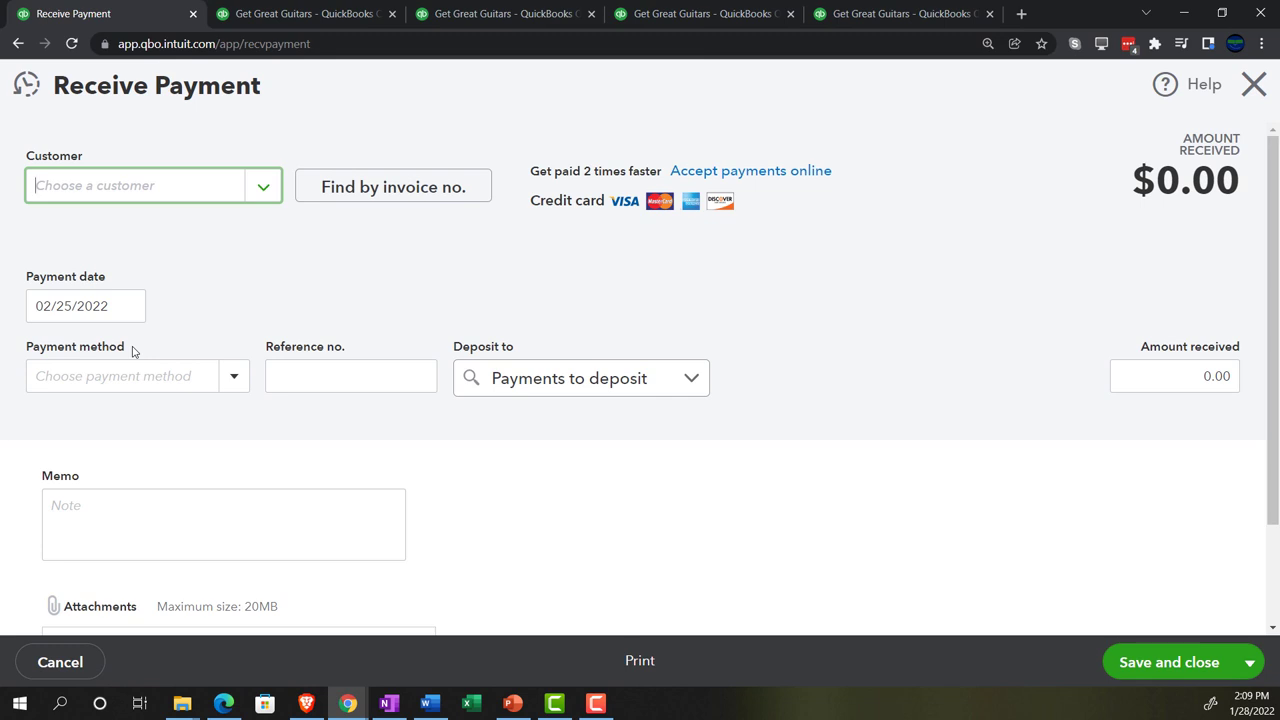
left_click(64, 195)
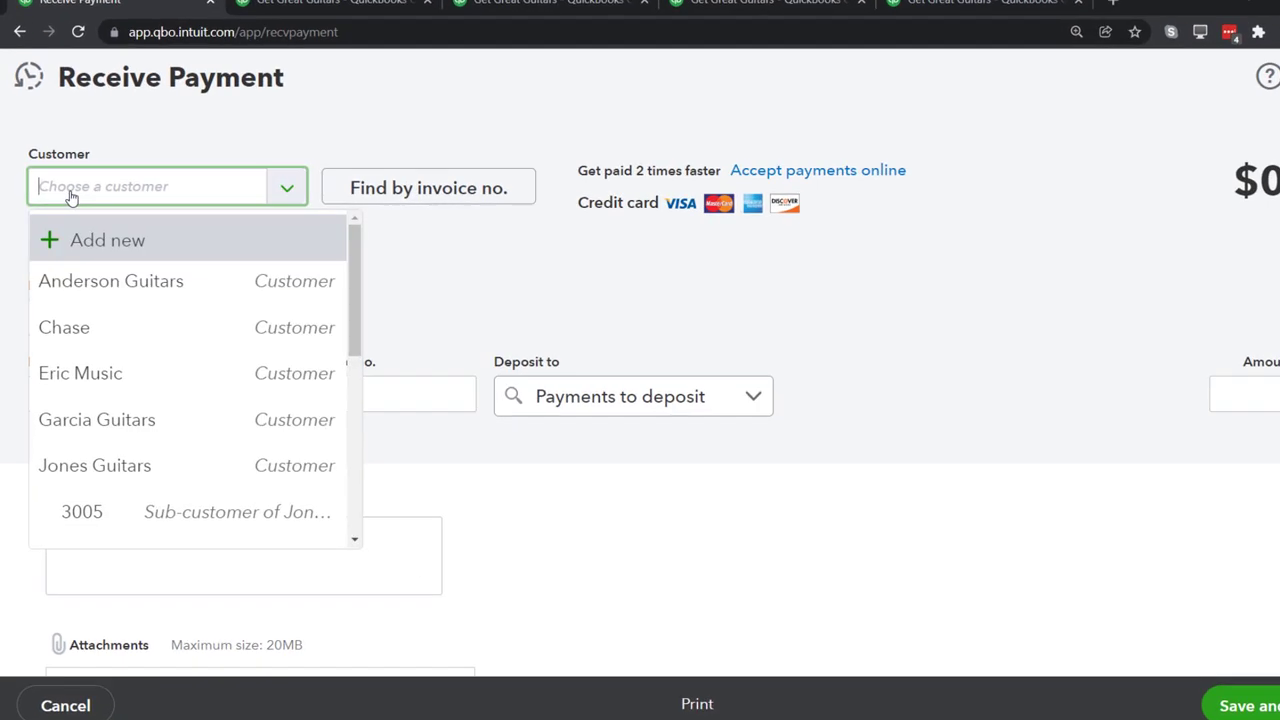
type("sam")
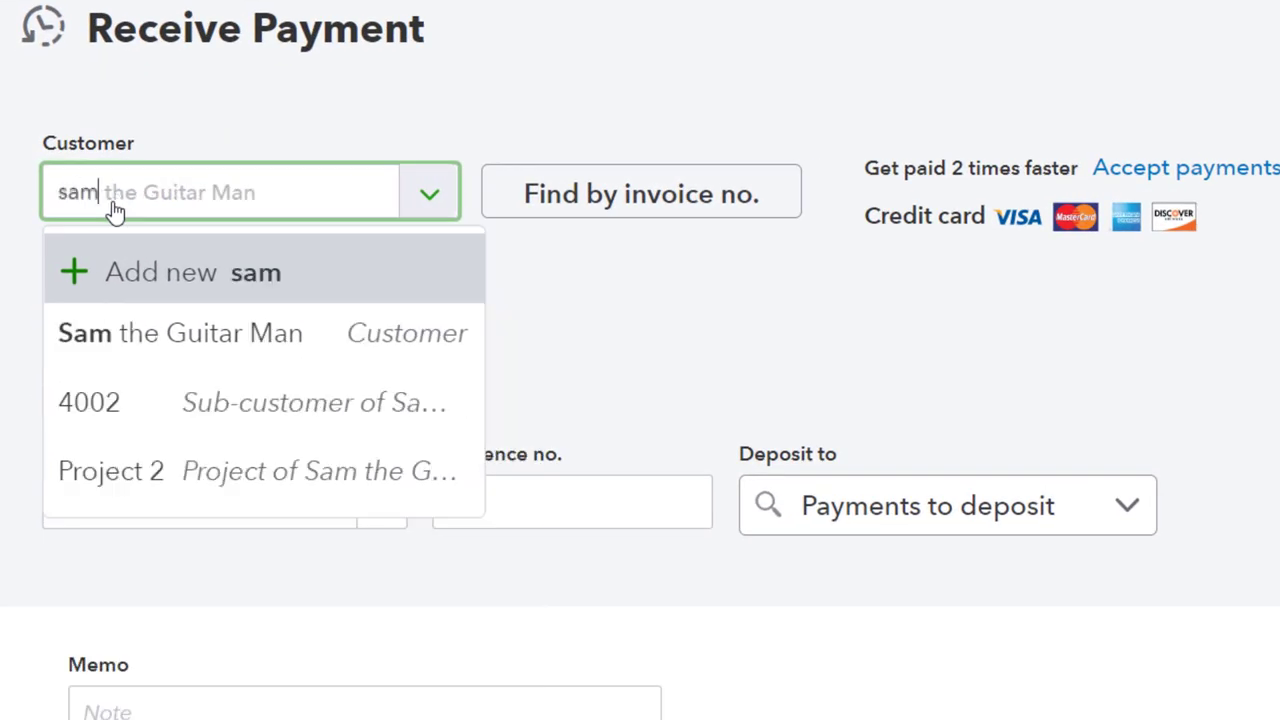
key("Down")
key("Tab")
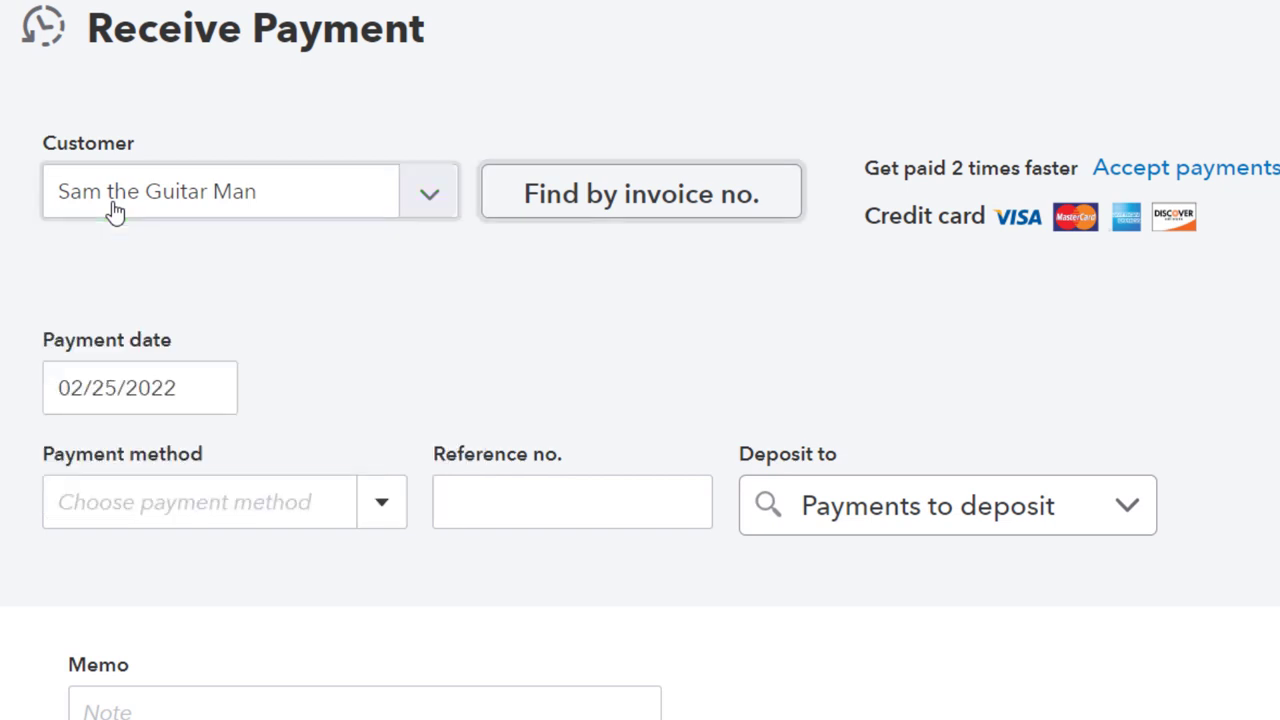
key("Tab")
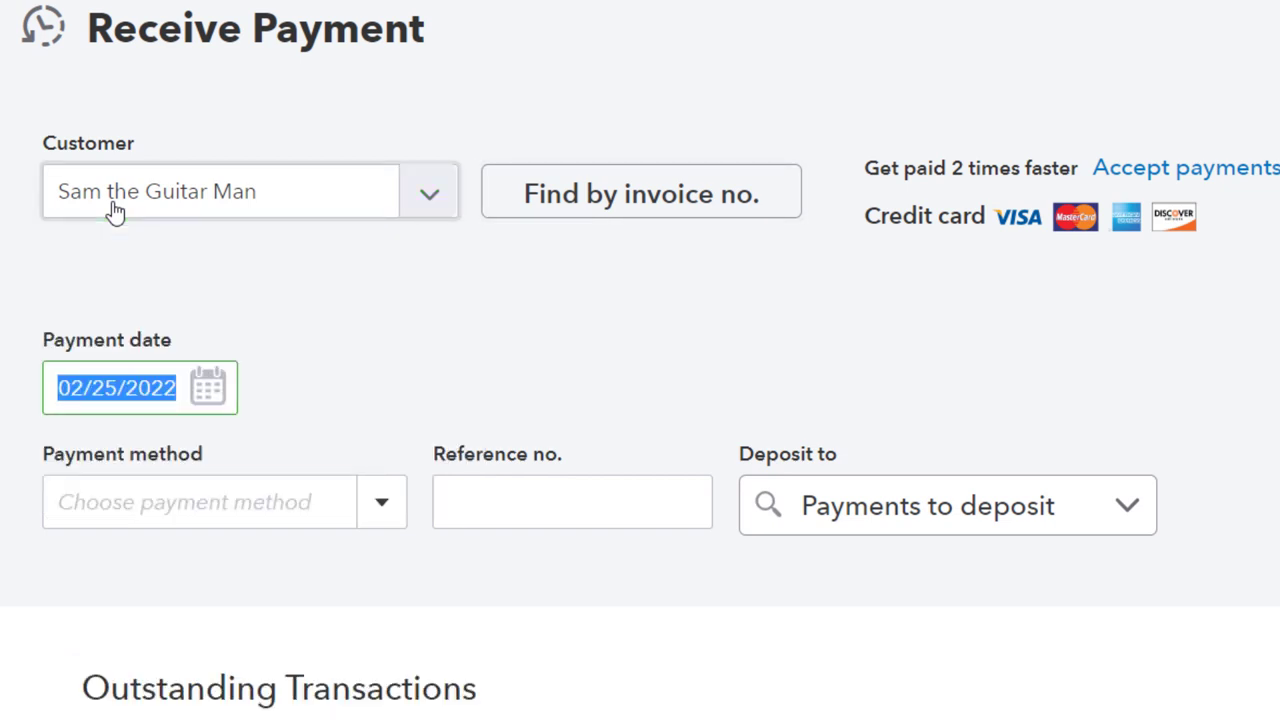
key("Tab")
key("Tab")
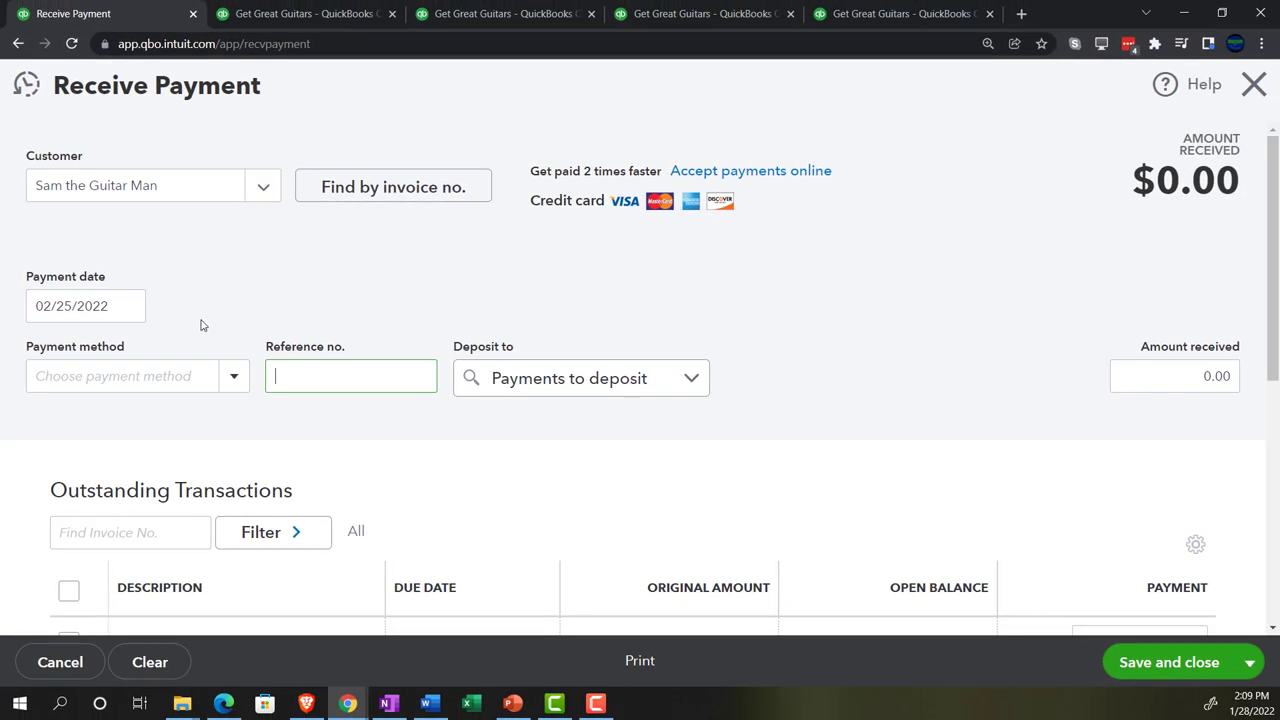
Set the payment method to Cash and leave invoice 1009 unticked.
left_click(230, 377)
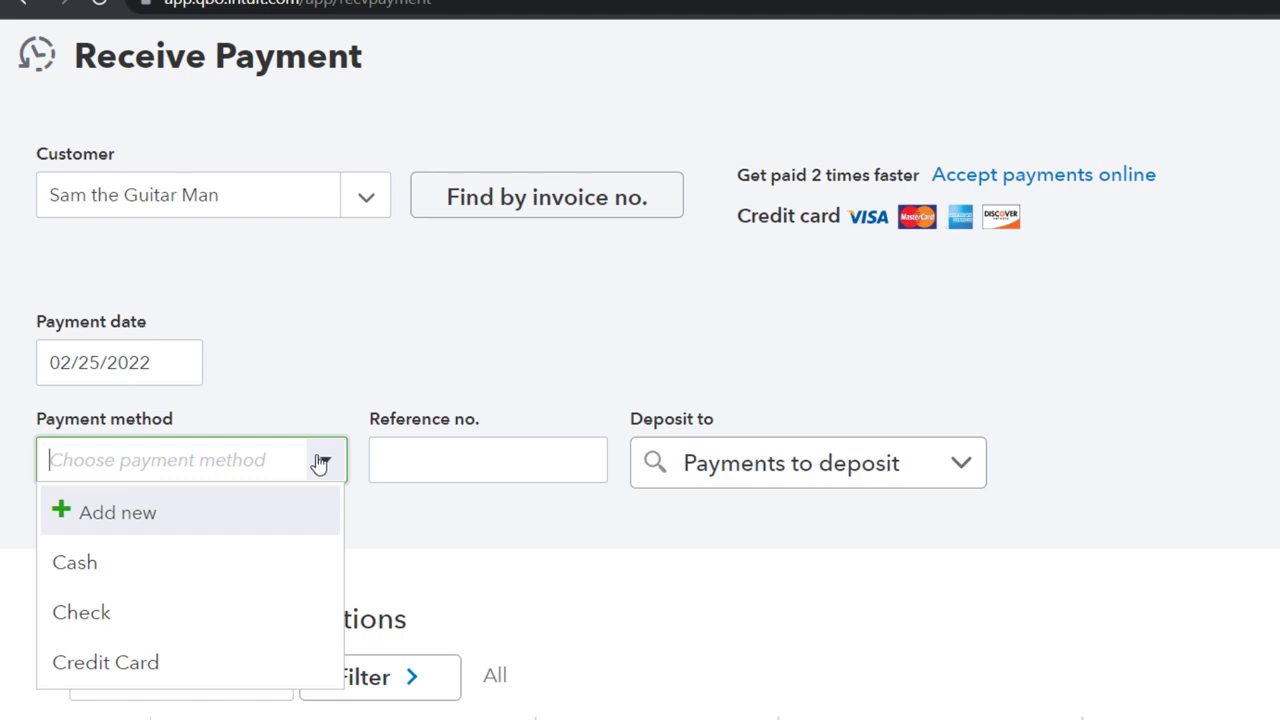
left_click(252, 551)
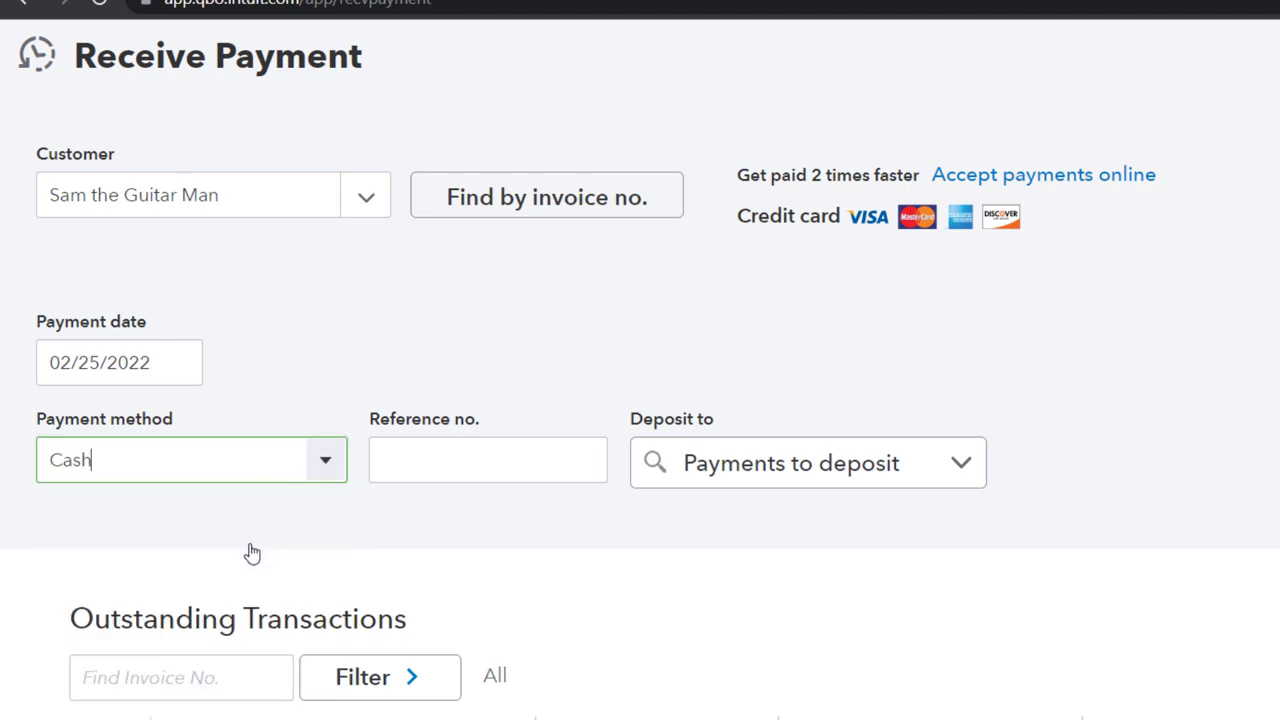
key("Tab")
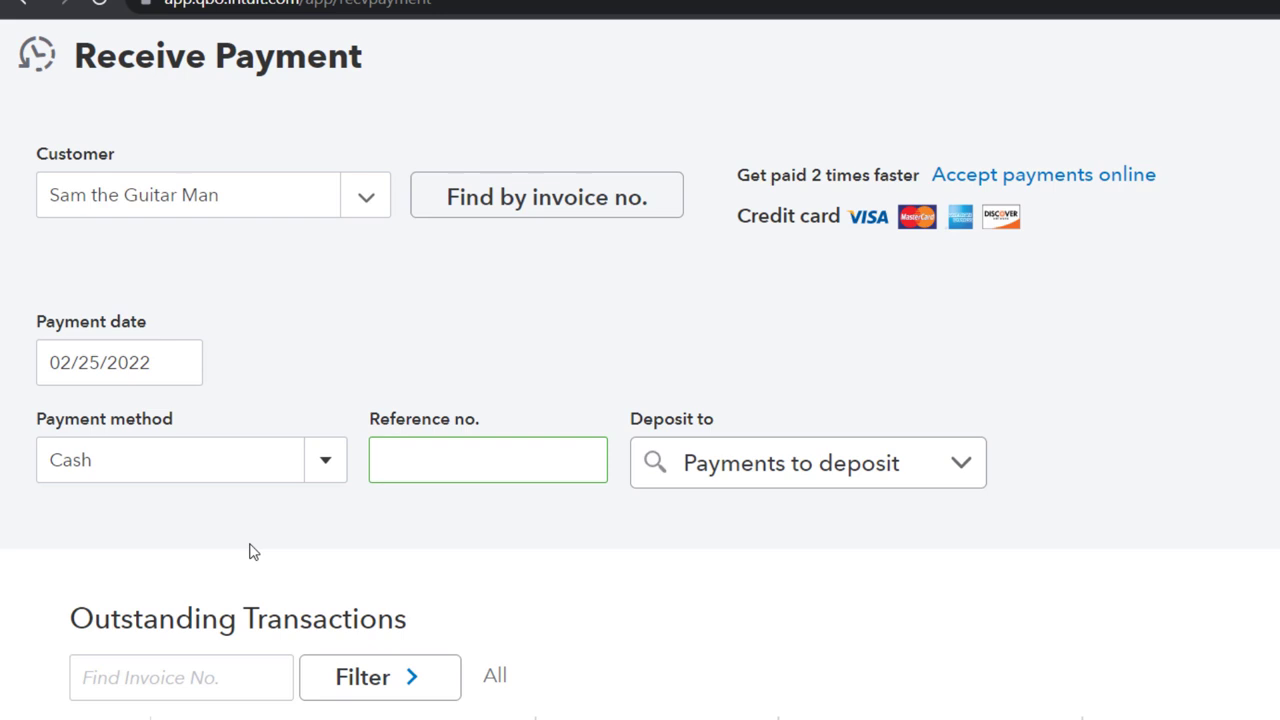
key("Tab")
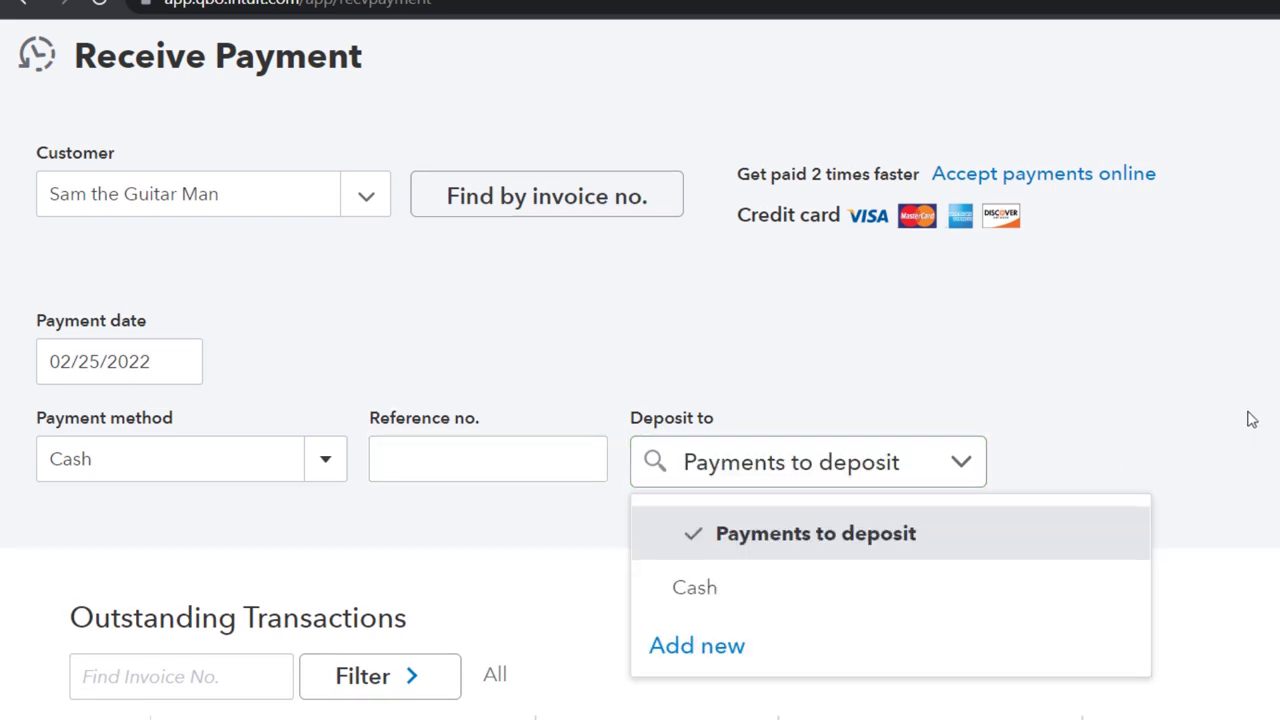
scroll(1250, 420, "down", 1)
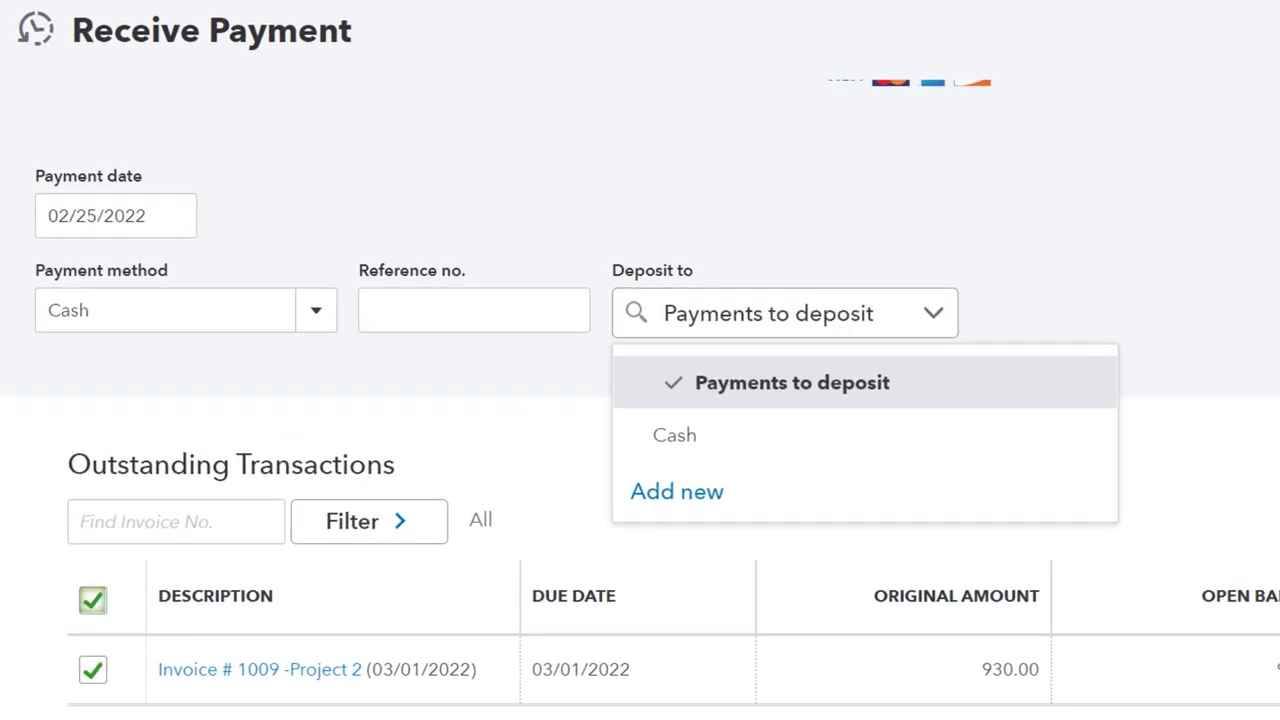
left_click(92, 670)
Save the $250.00 payment as a customer credit.
scroll(95, 660, "down", 3)
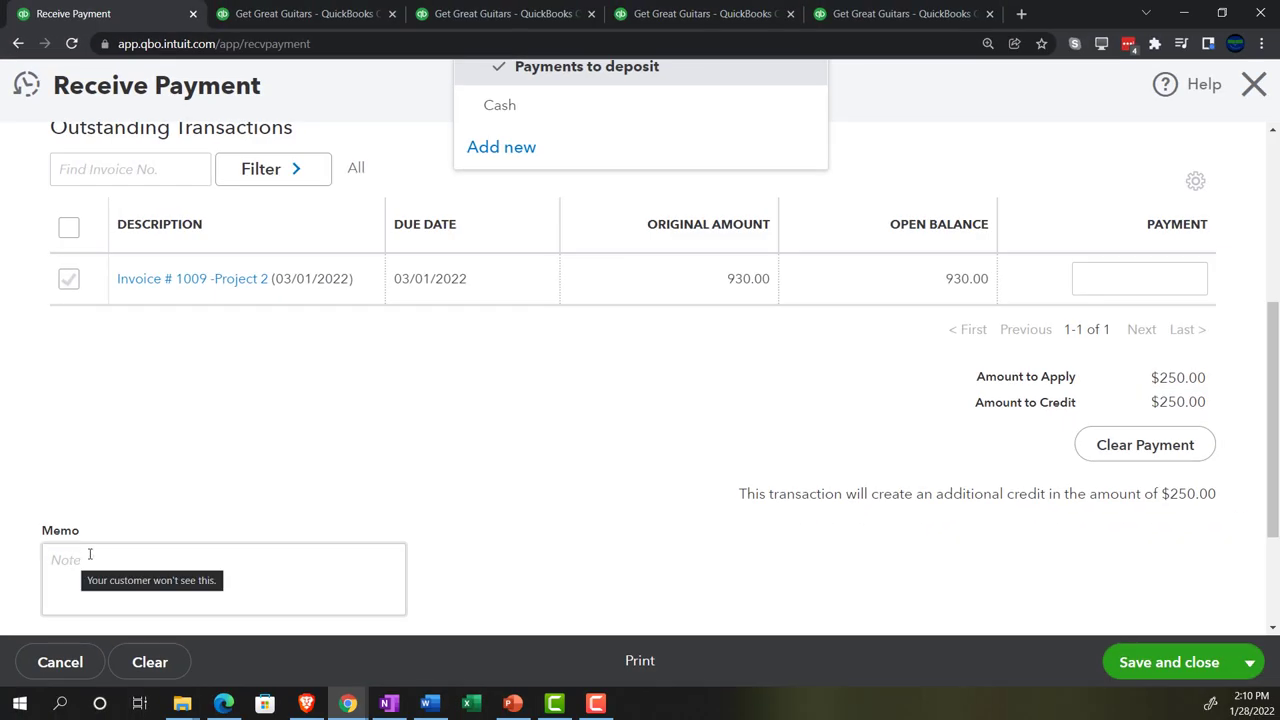
scroll(488, 479, "up", 1)
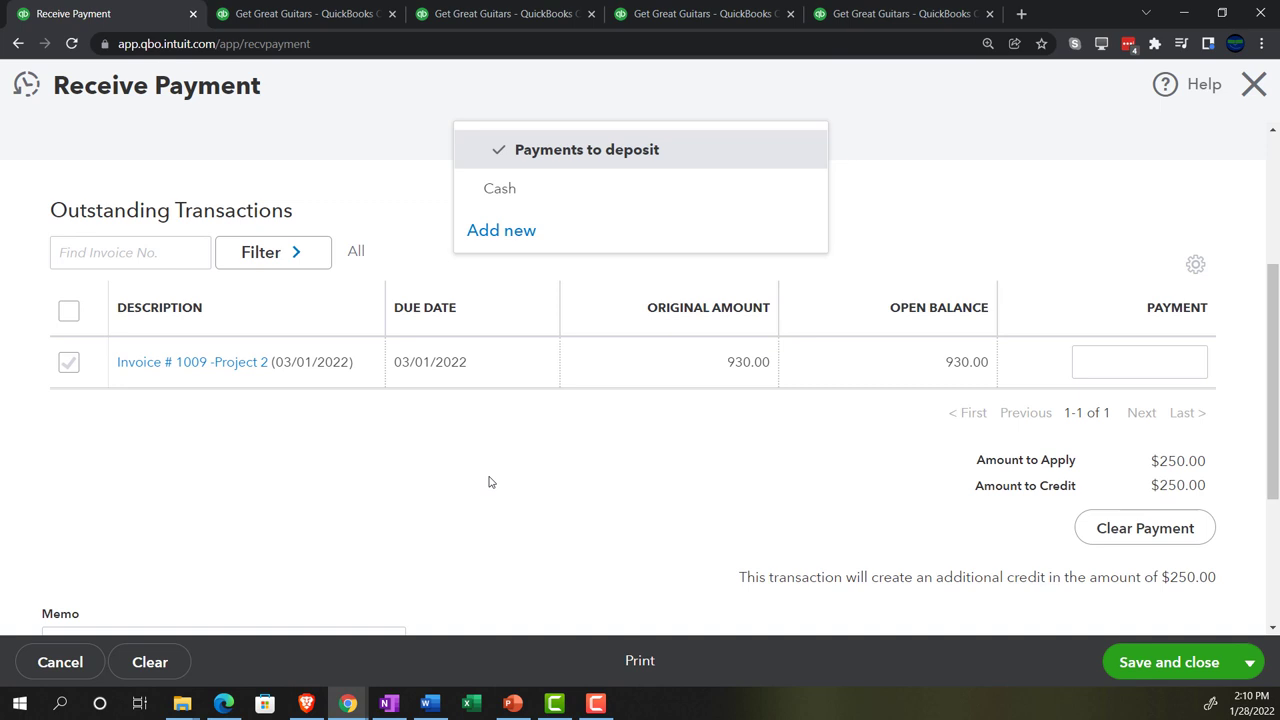
scroll(490, 481, "up", 2)
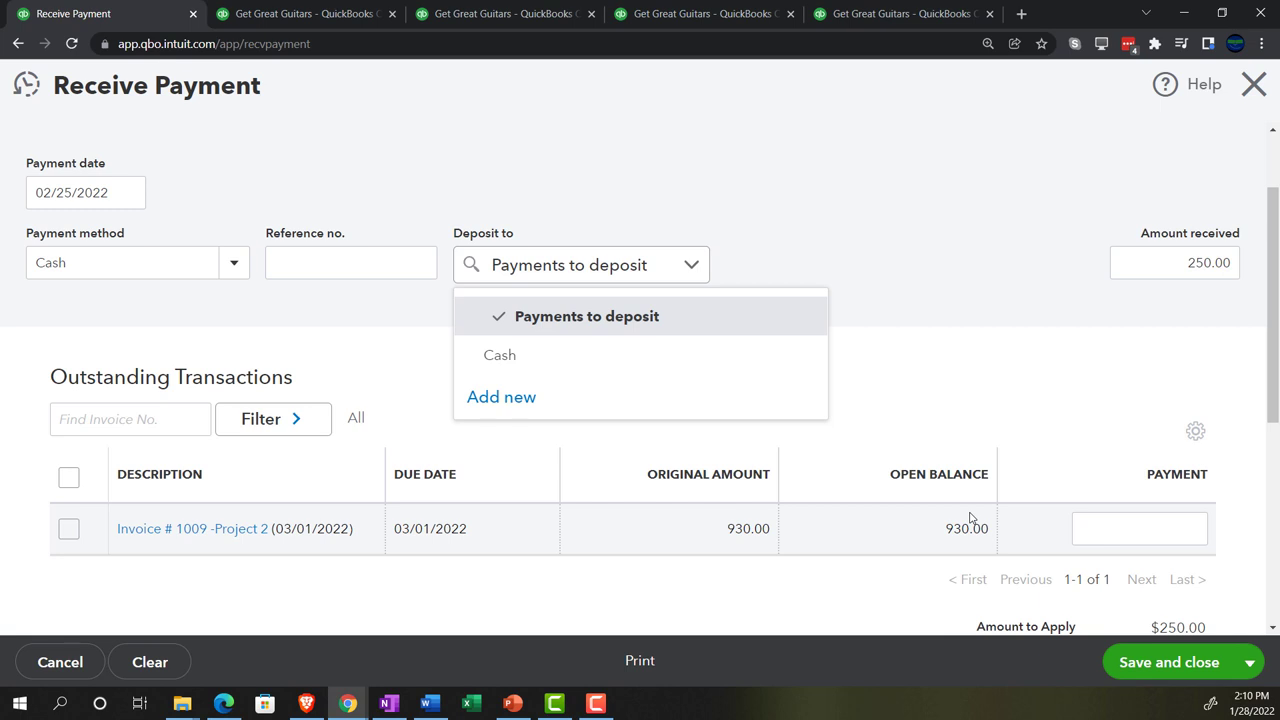
scroll(968, 515, "up", 1)
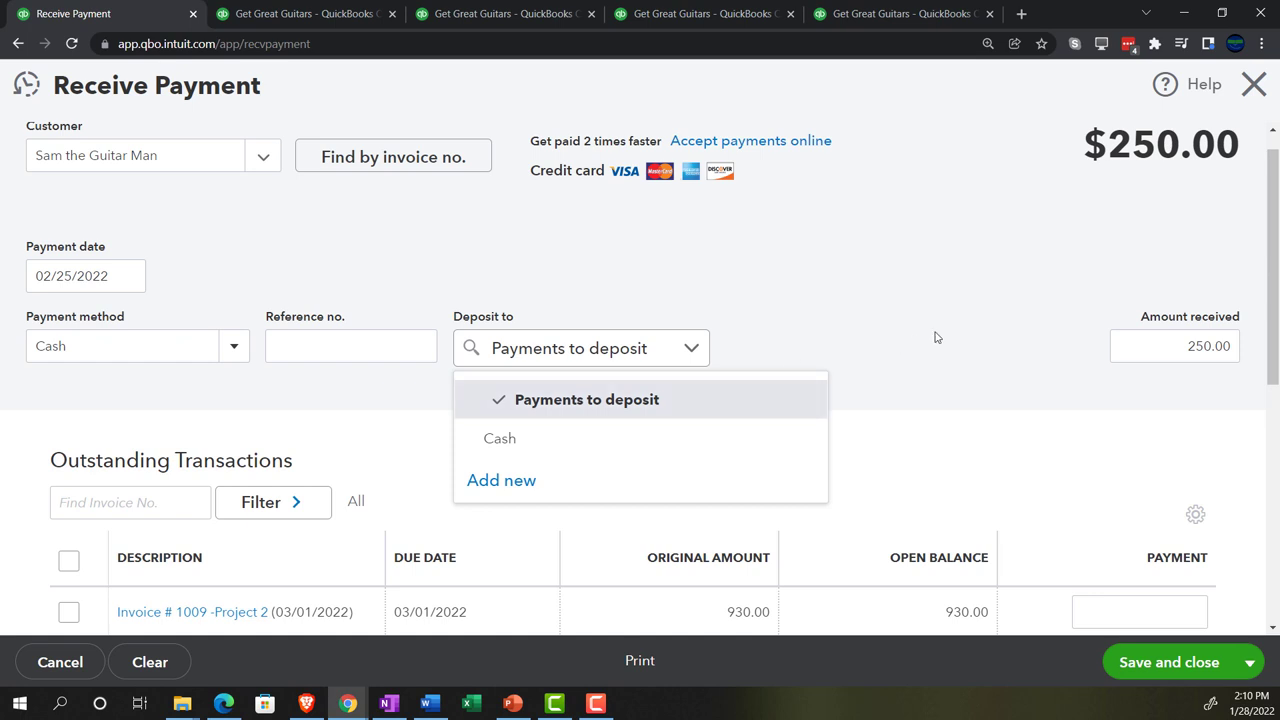
left_click(1172, 663)
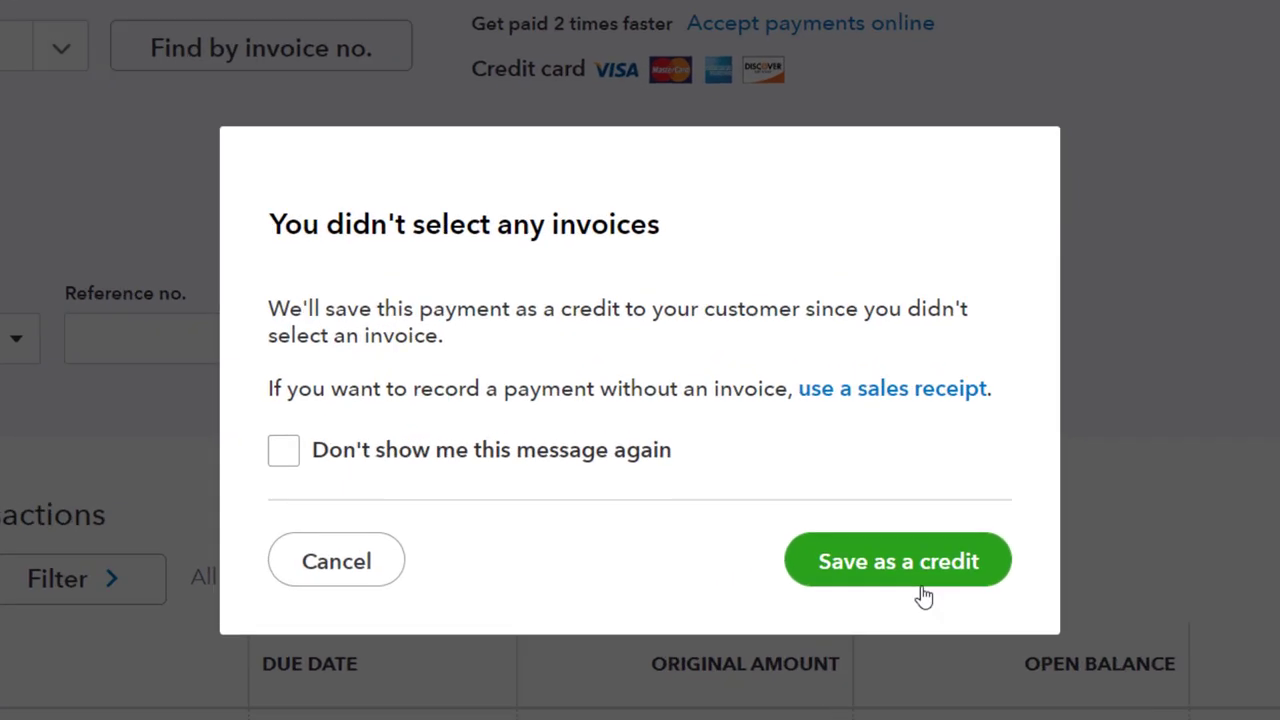
left_click(946, 614)
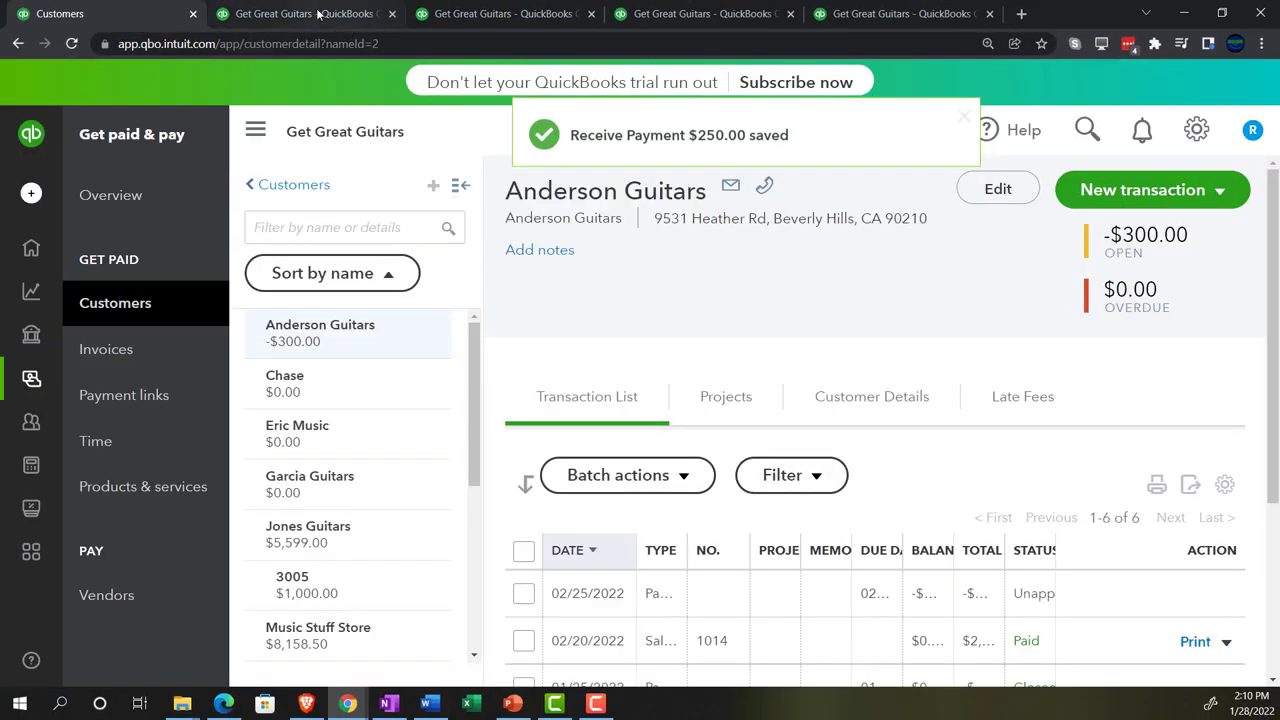
On the Balance Sheet, drill into the 550.00 Payments to deposit balance.
left_click(317, 13)
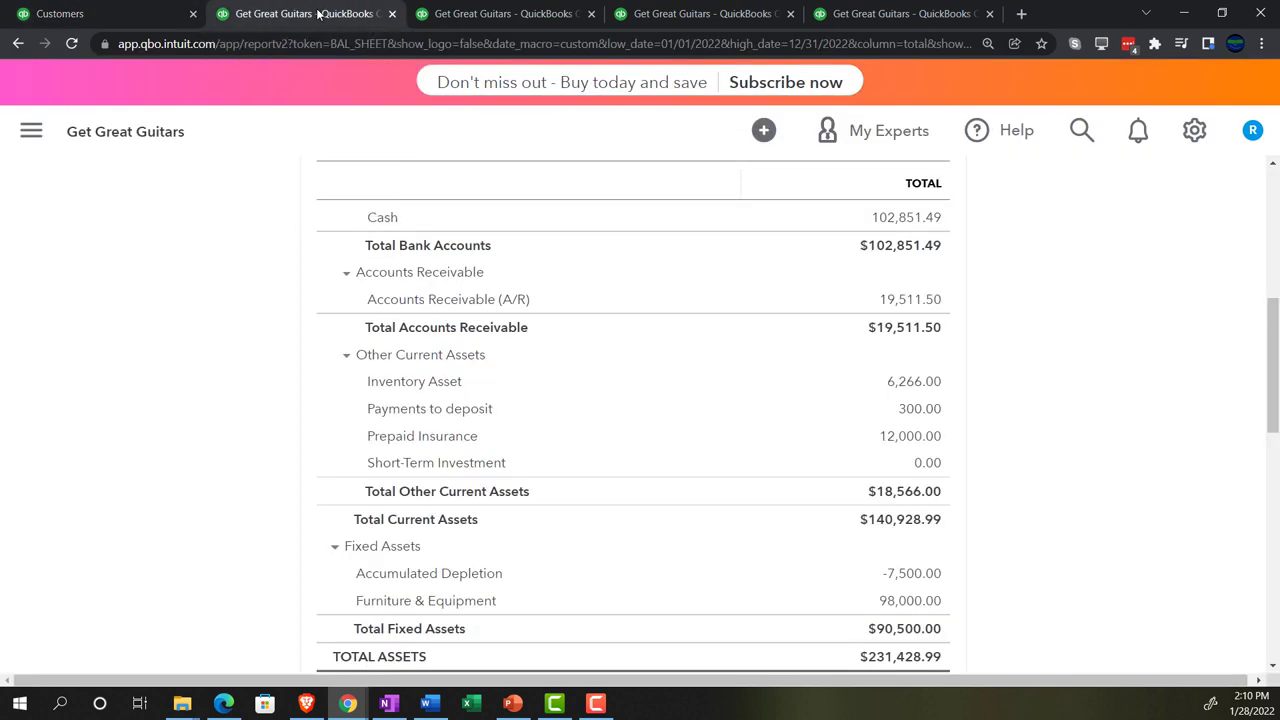
scroll(271, 274, "up", 5)
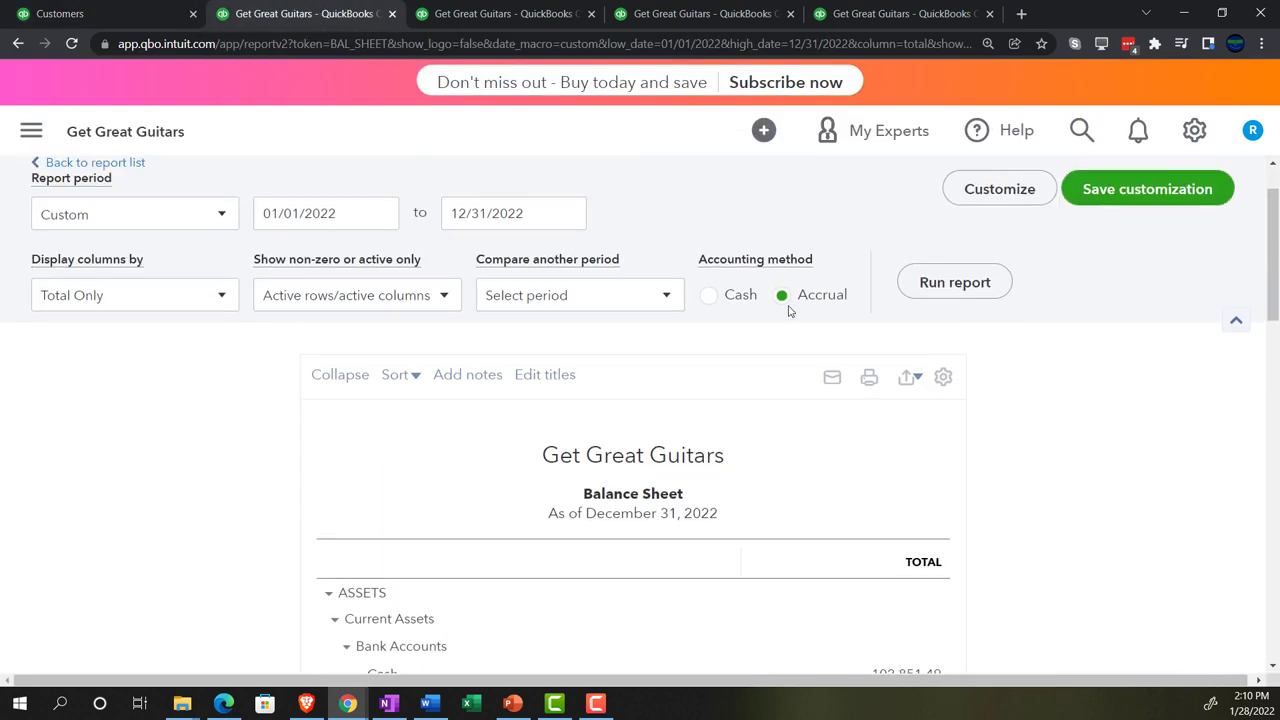
scroll(200, 474, "down", 3)
key("ctrl+plus")
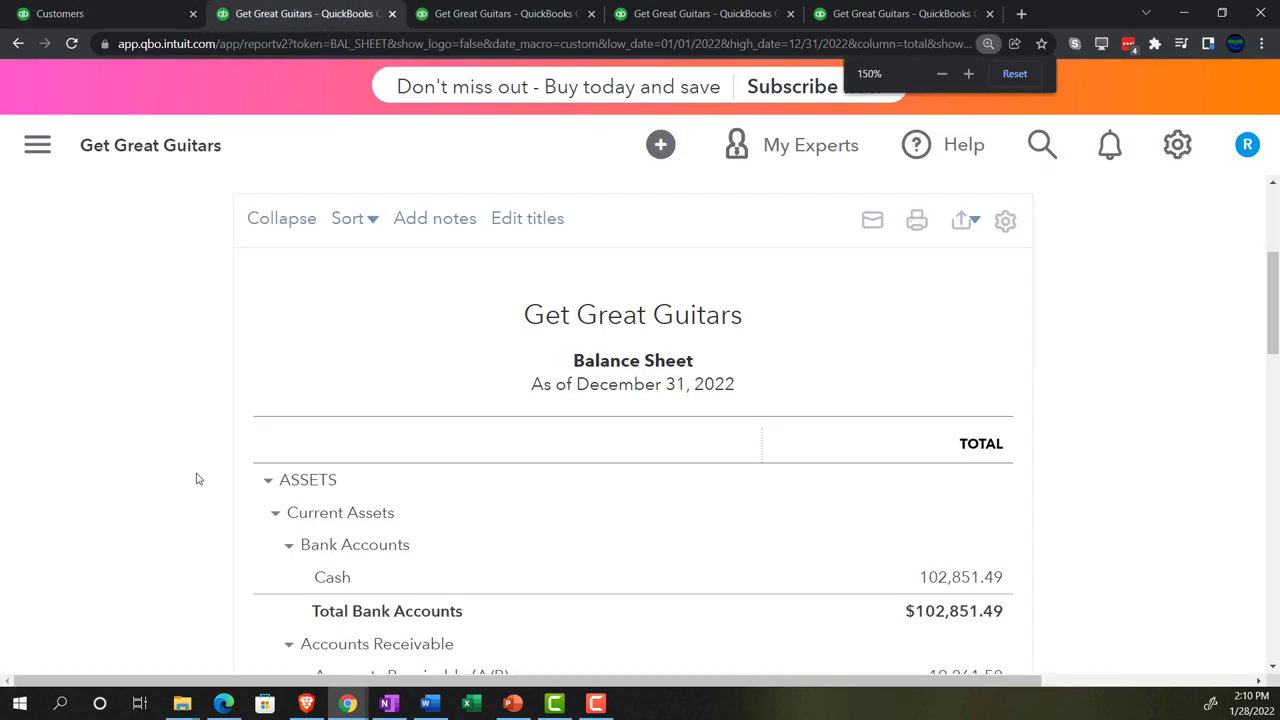
key("ctrl+plus")
scroll(195, 477, "down", 5)
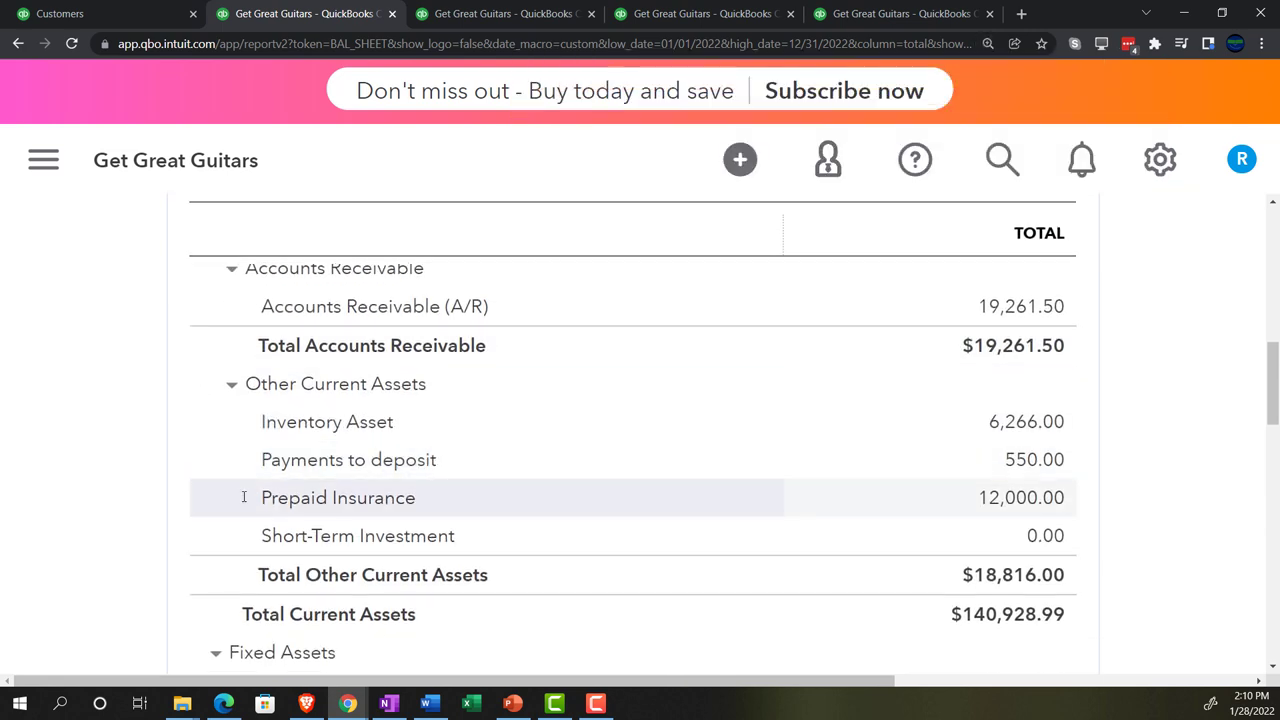
left_click(1012, 461)
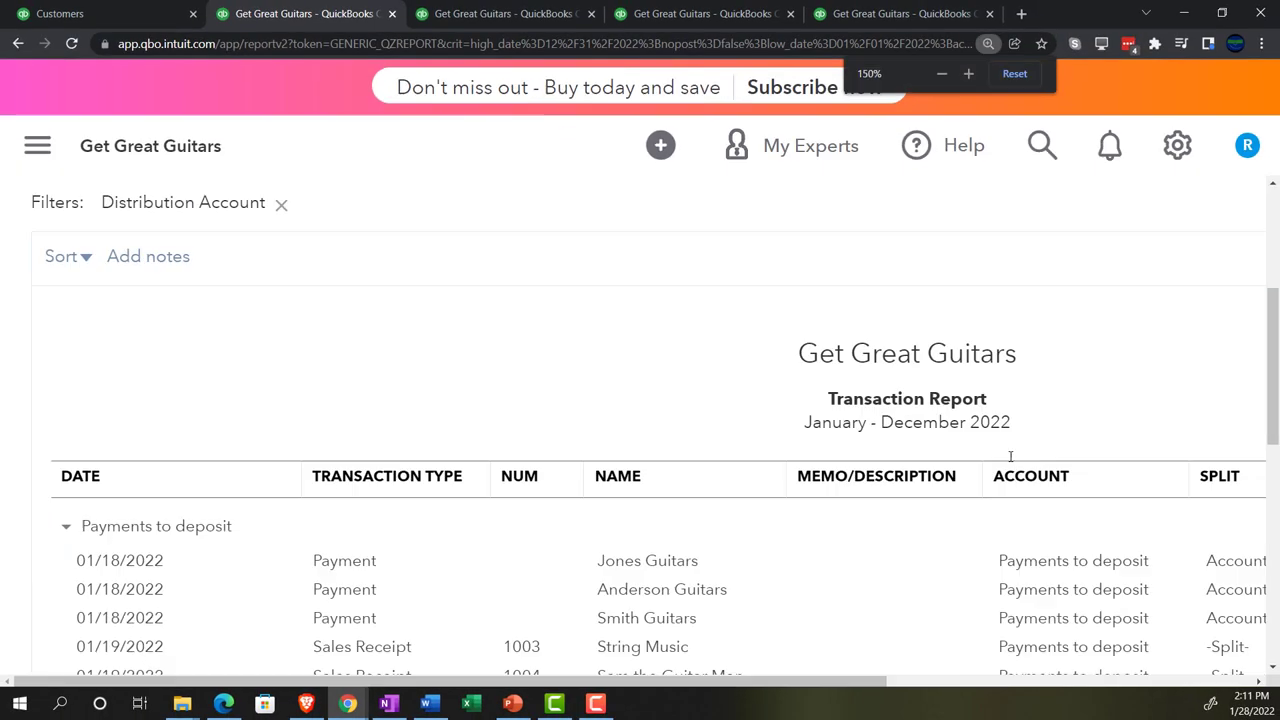
key("ctrl+minus")
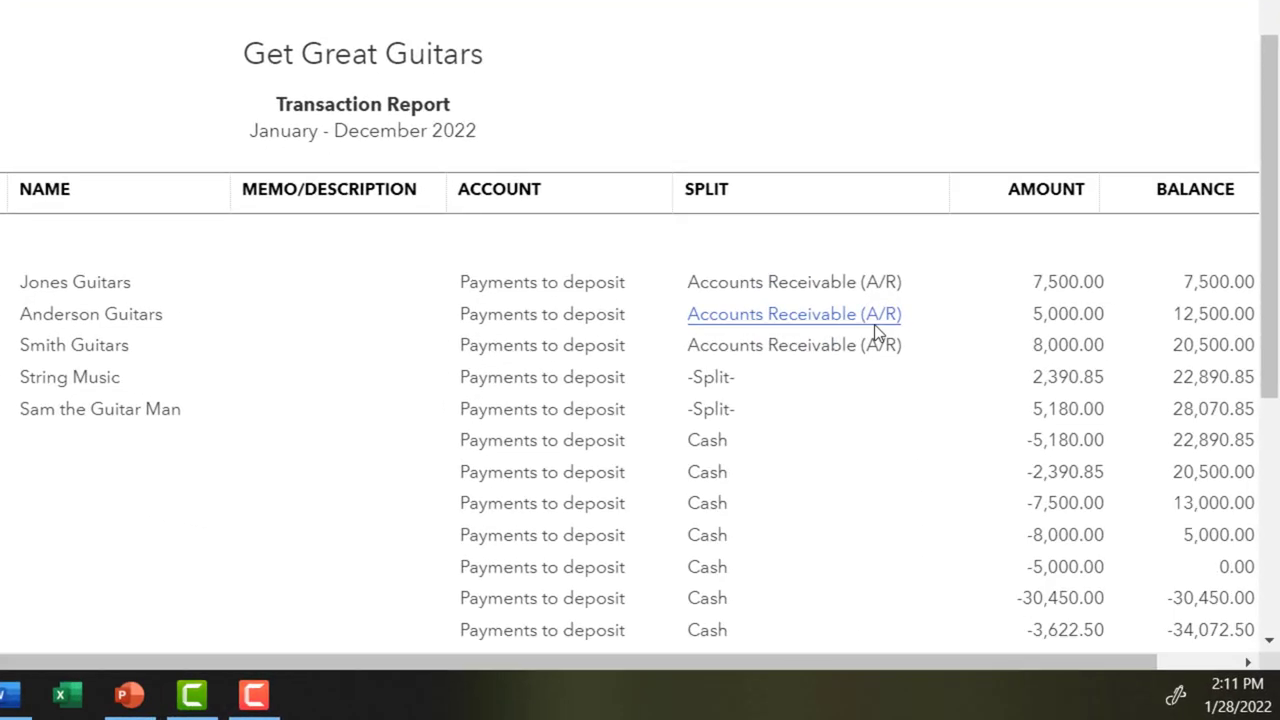
Go back to the Balance Sheet, showing Accounts Receivable 19,261.50 and Payments to deposit 550.00.
scroll(1000, 420, "down", 3)
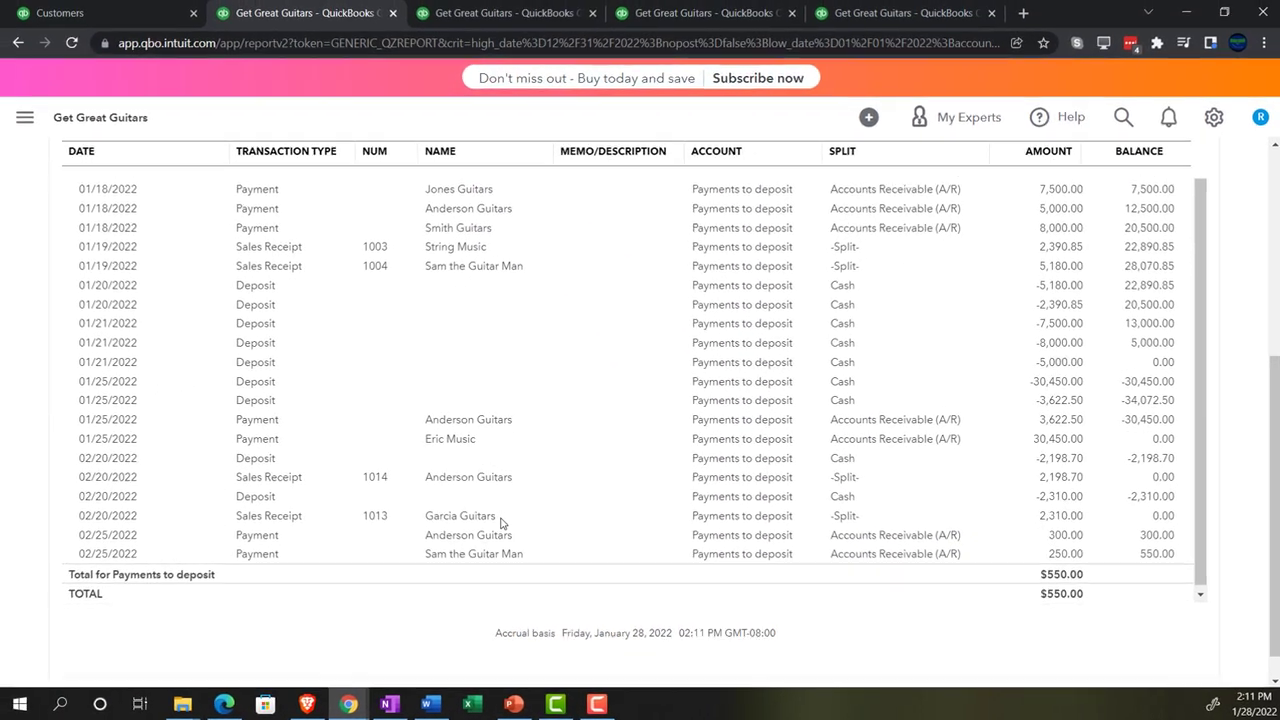
scroll(502, 522, "up", 10)
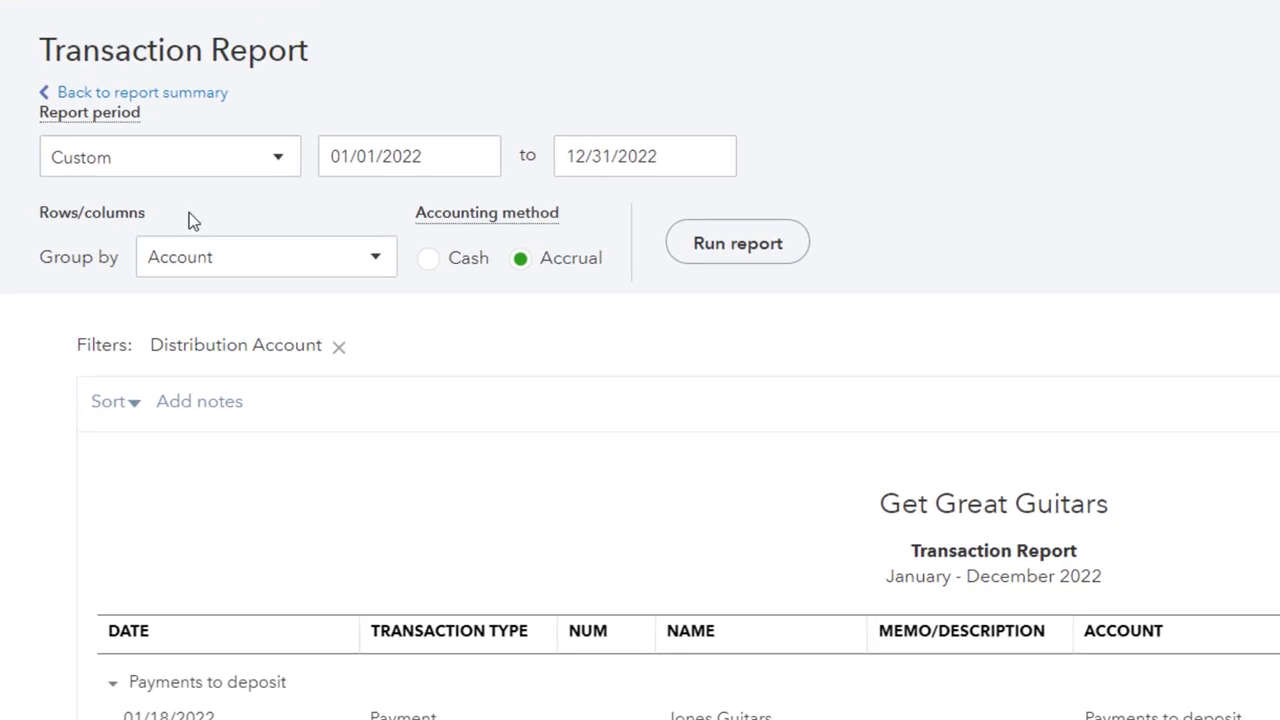
left_click(147, 120)
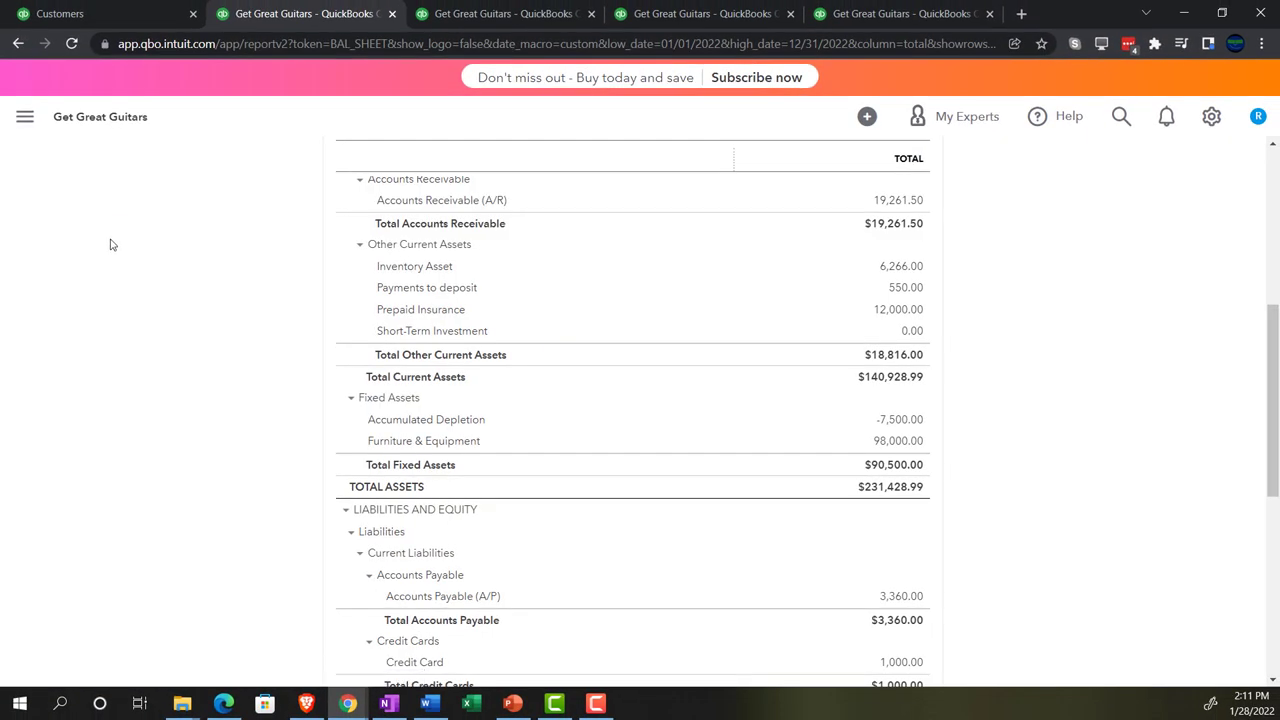
key("ctrl+plus")
key("ctrl+plus")
key("ctrl+plus")
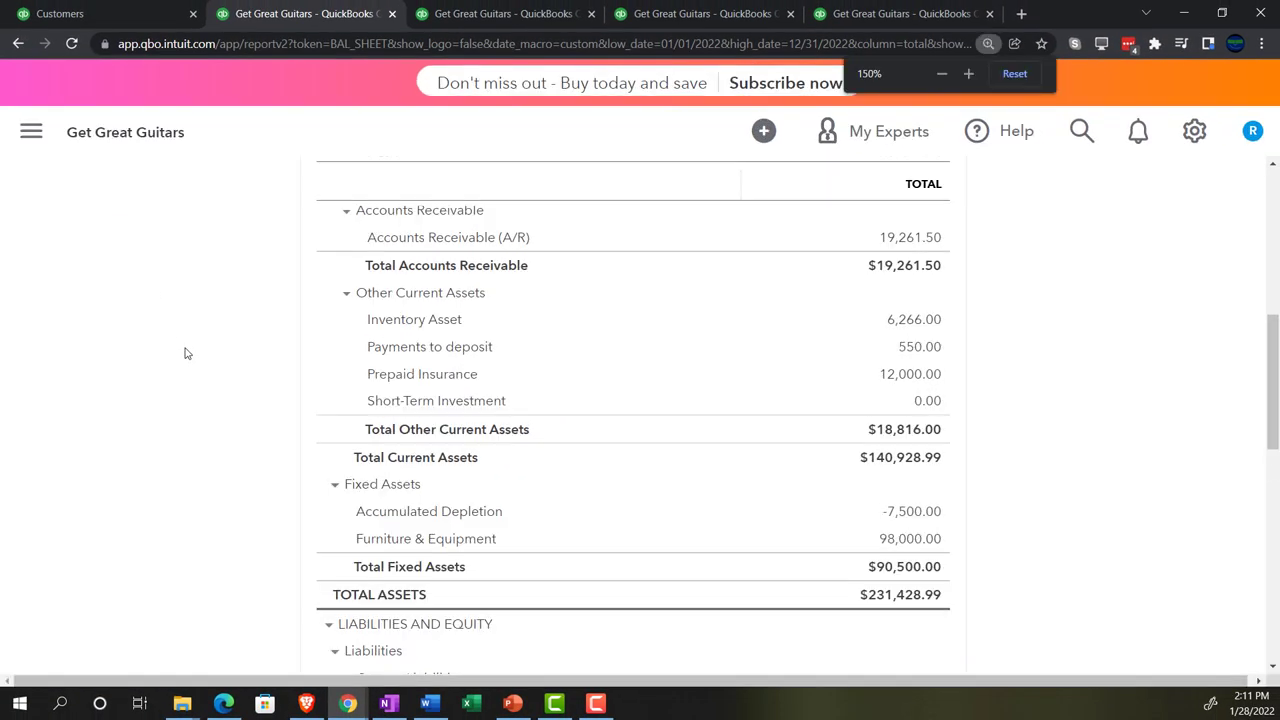
scroll(586, 517, "up", 2)
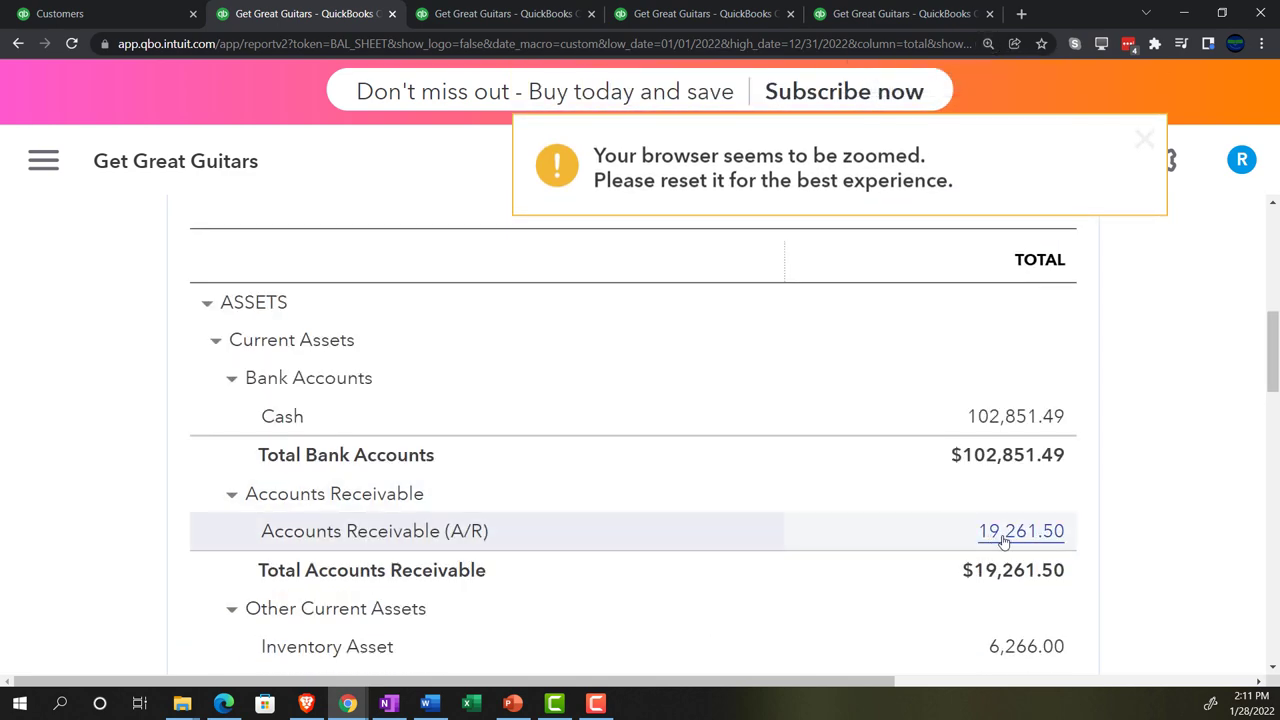
Drill into the transactions behind the Accounts Receivable balance, zoomed out to show the AMOUNT column.
left_click(1003, 540)
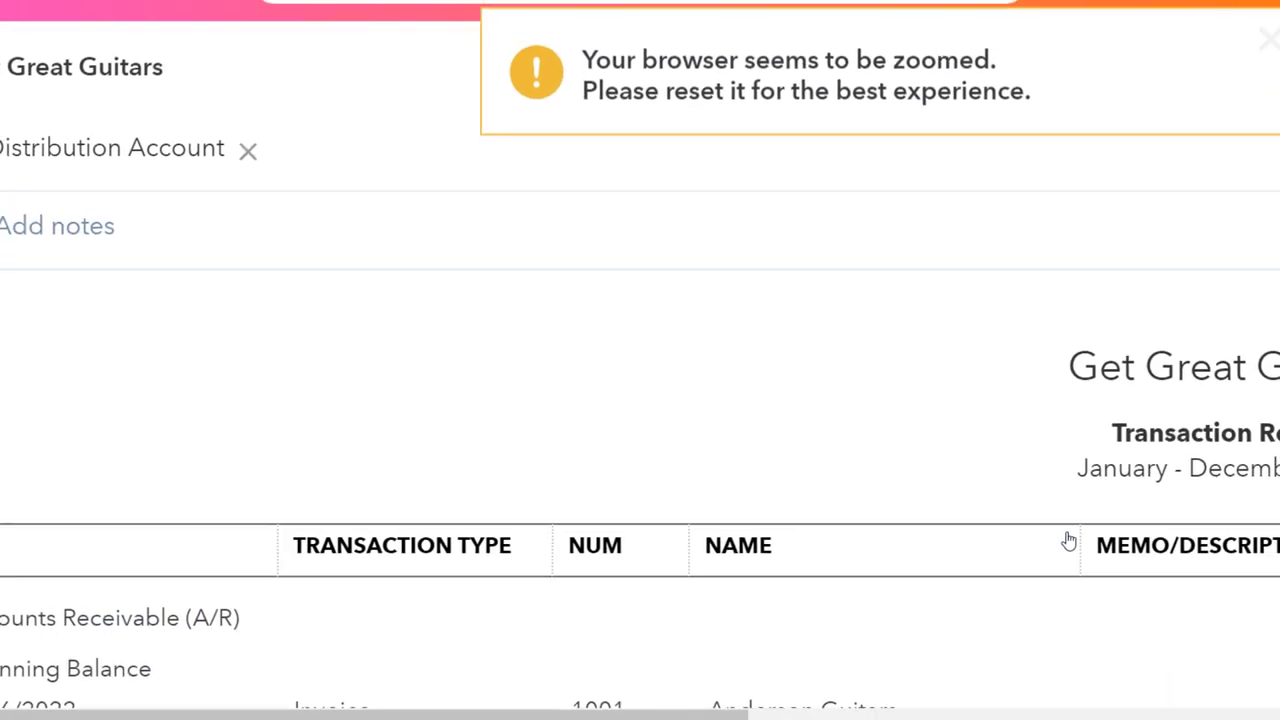
key("ctrl+minus")
key("ctrl+minus")
key("ctrl+minus")
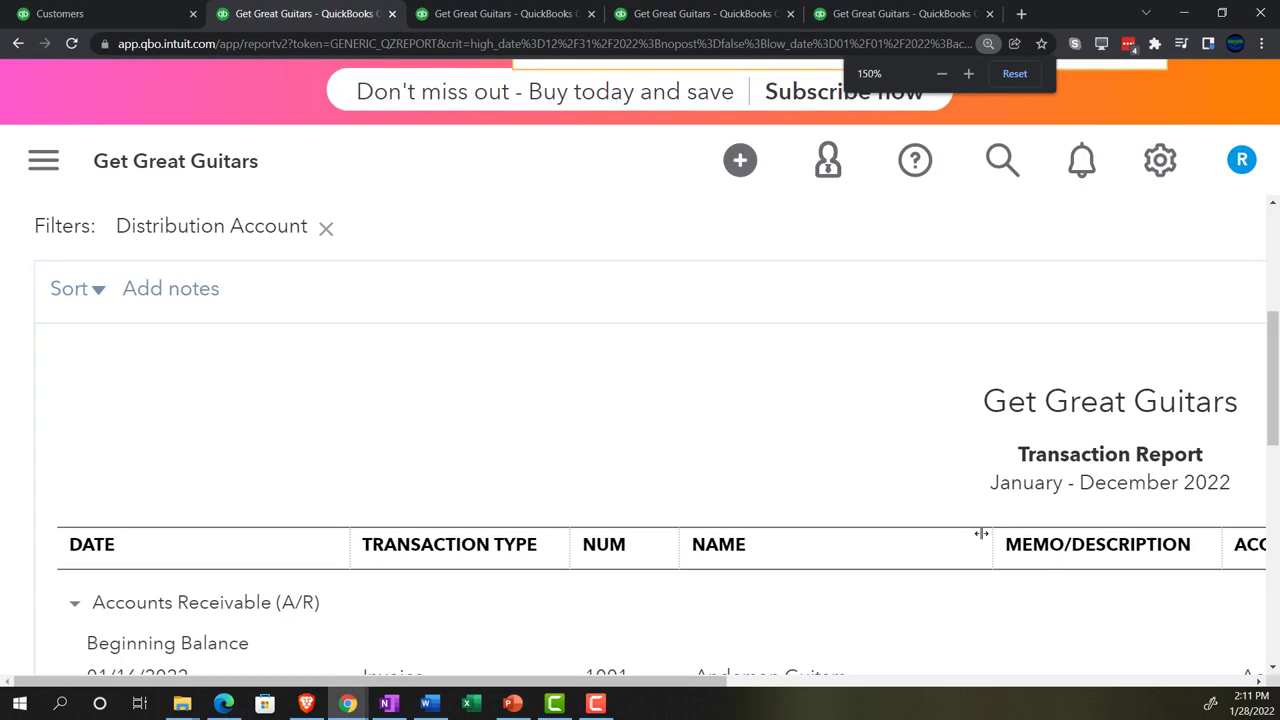
key("ctrl+minus")
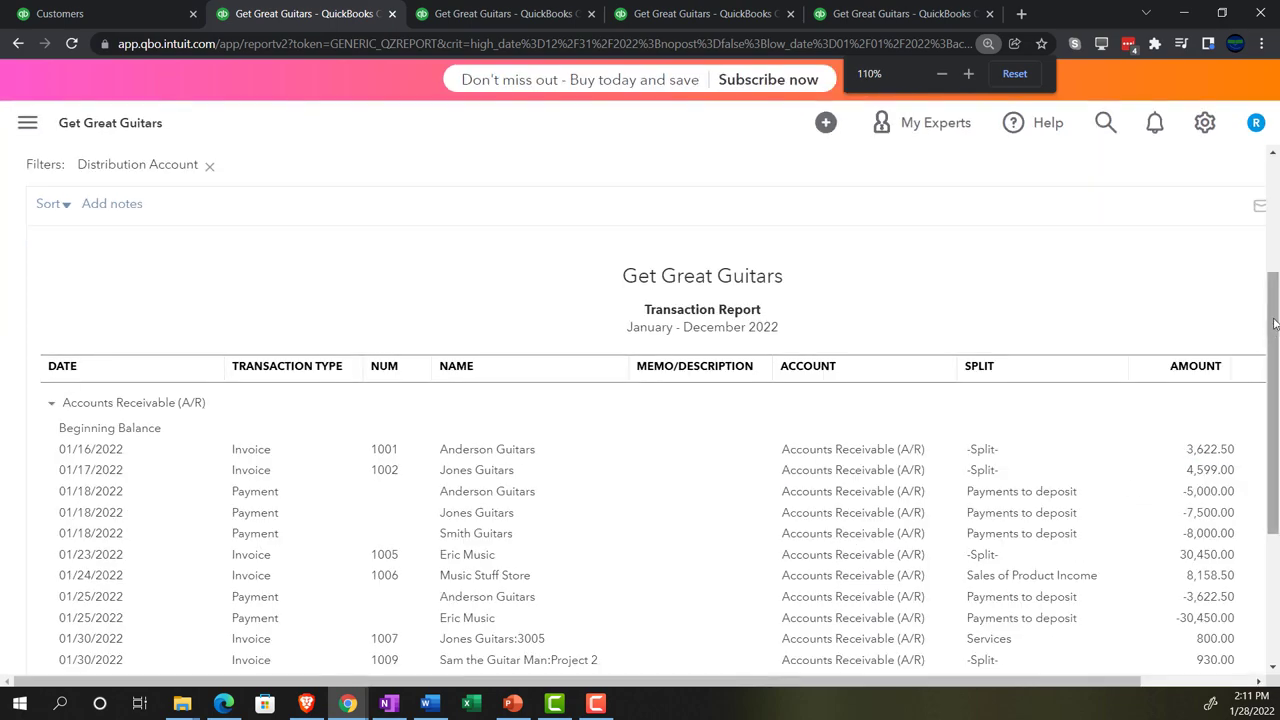
scroll(1261, 383, "down", 5)
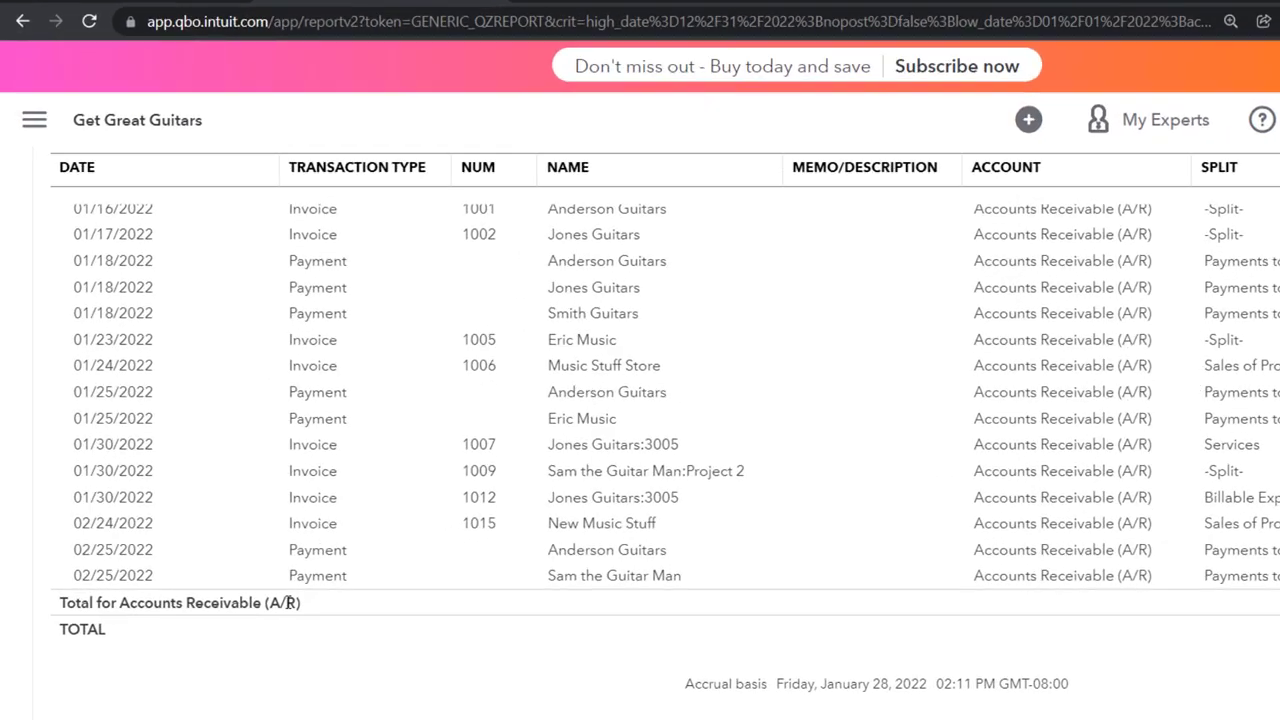
scroll(287, 603, "up", 10)
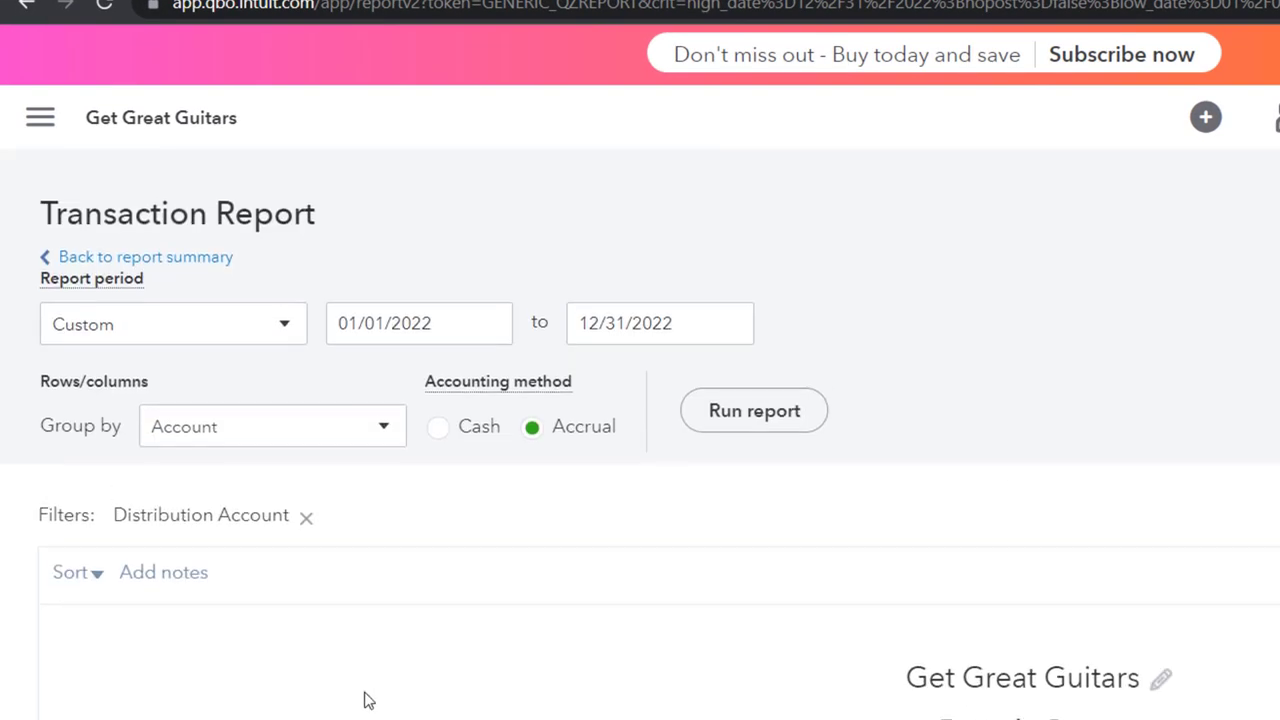
Return to the Balance Sheet summary, then switch to the Customer Balance Detail report.
left_click(205, 257)
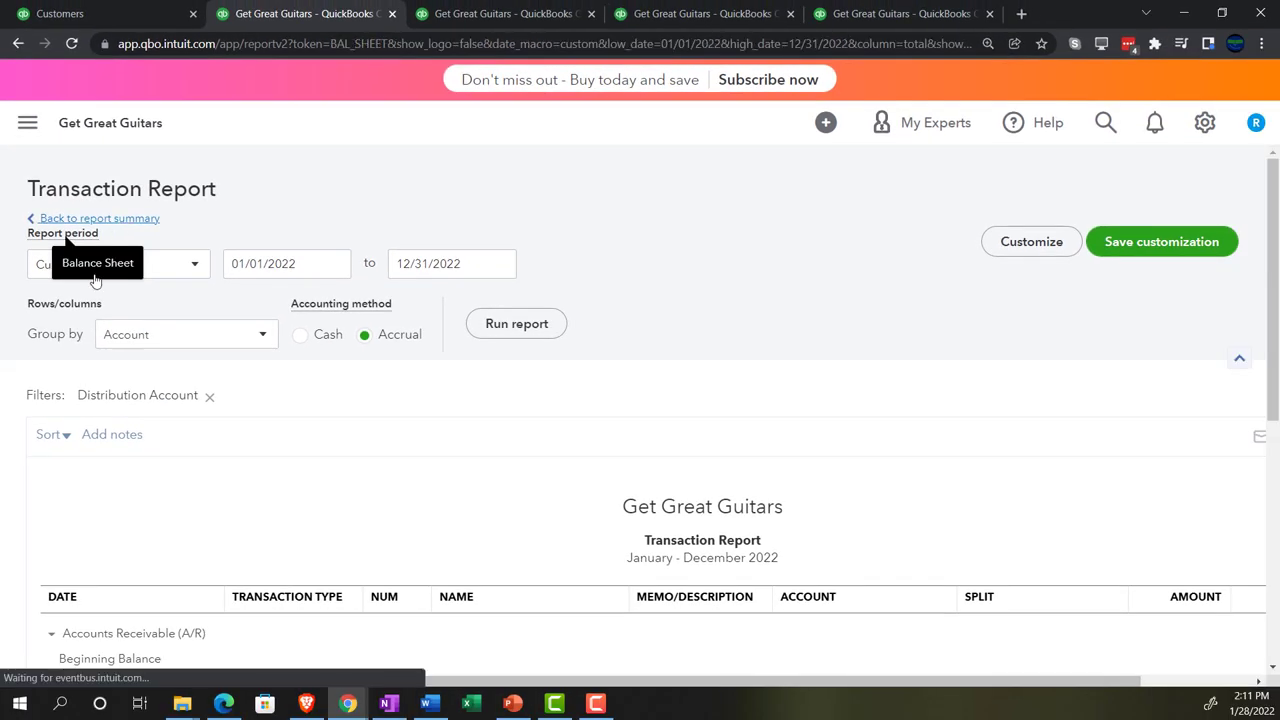
scroll(89, 283, "down", 4)
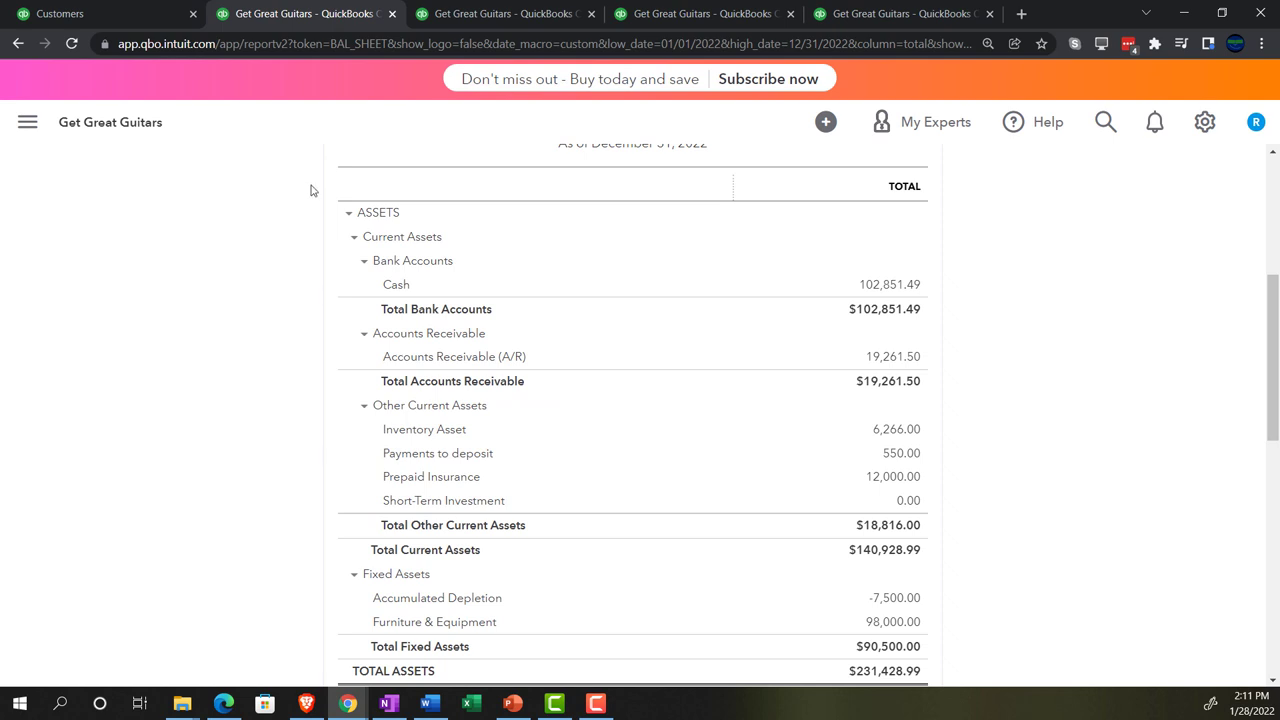
left_click(903, 13)
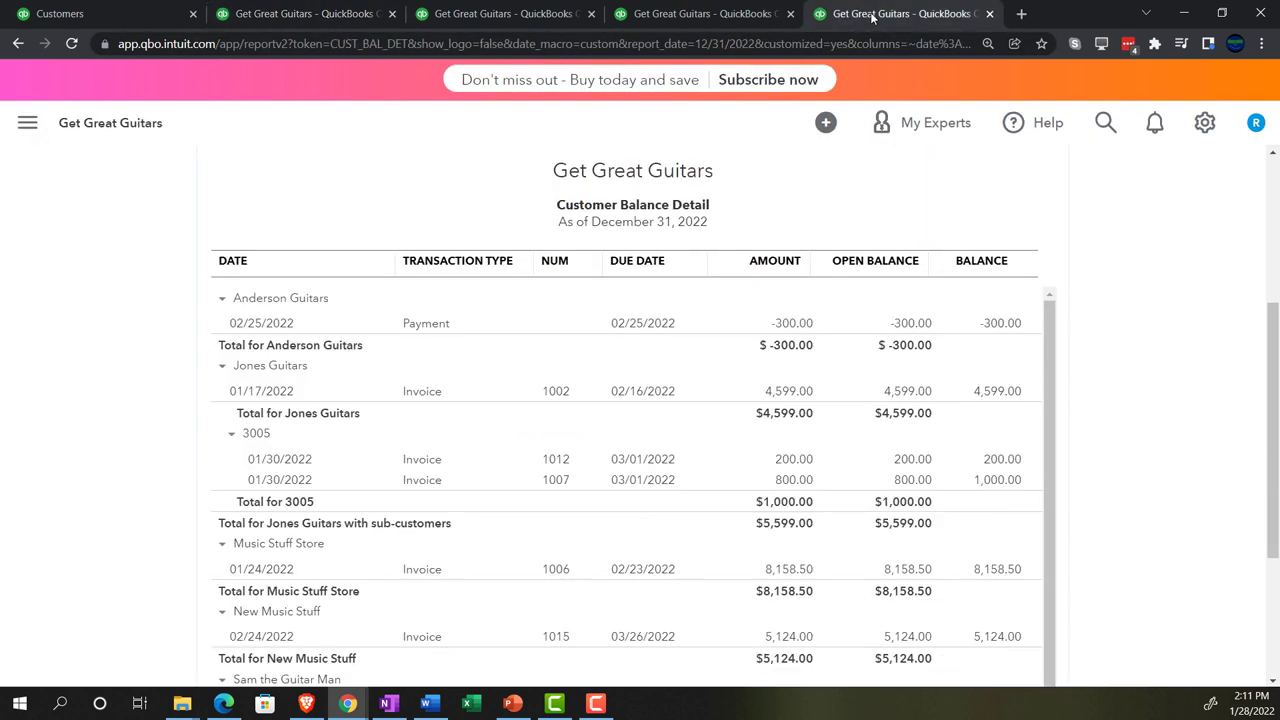
Rerun Customer Balance Detail to show Sam the Guitar Man's -250.00 payment and the $19,261.50 total.
scroll(1000, 390, "up", 3)
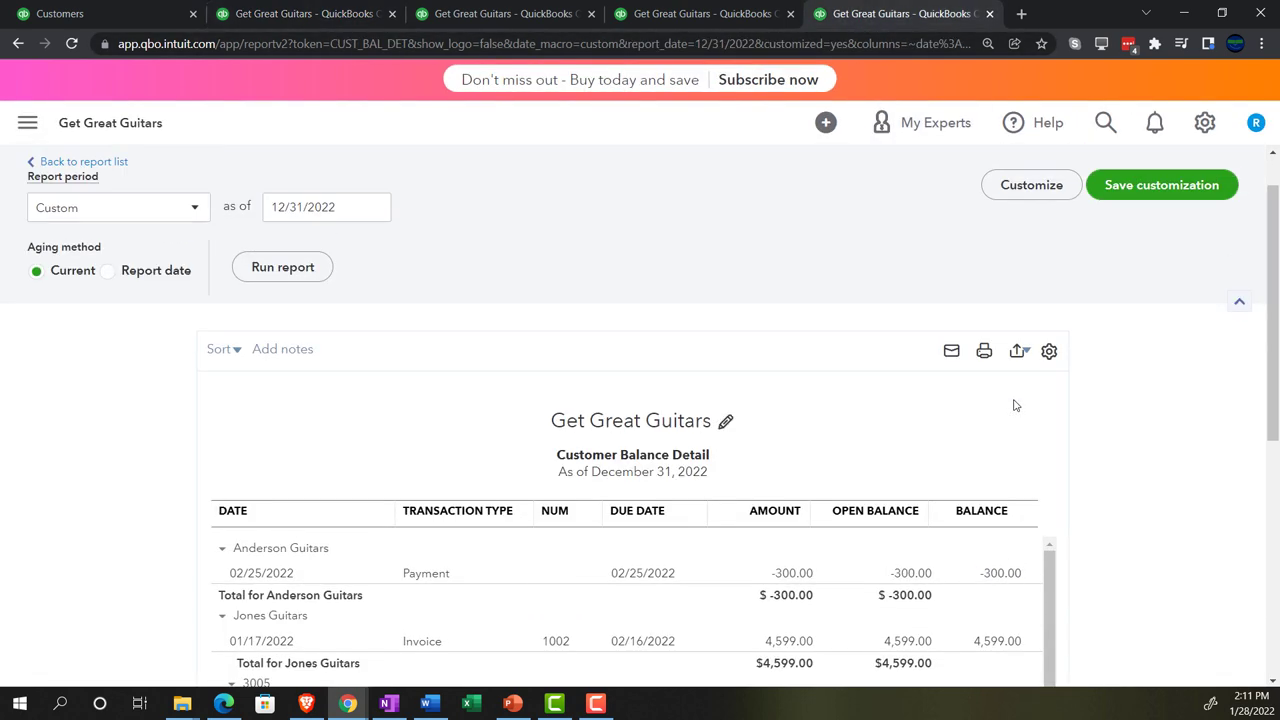
left_click(294, 323)
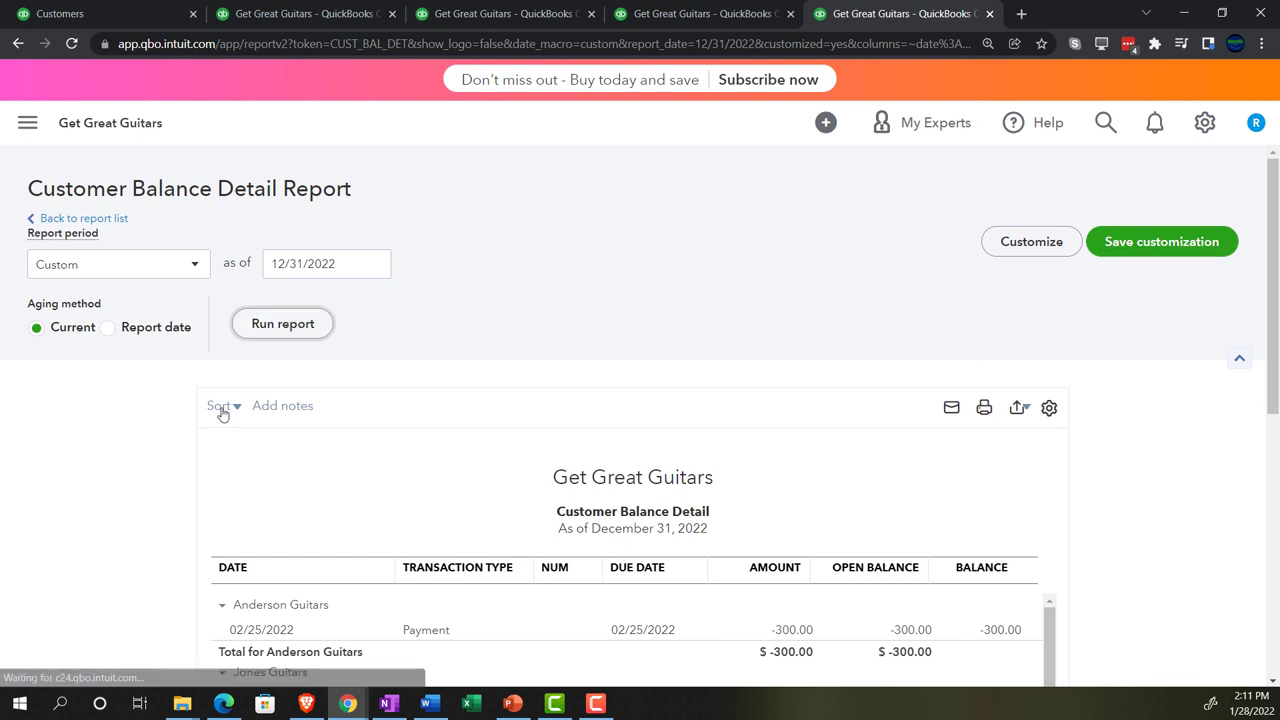
scroll(216, 415, "down", 2)
key("ctrl+plus")
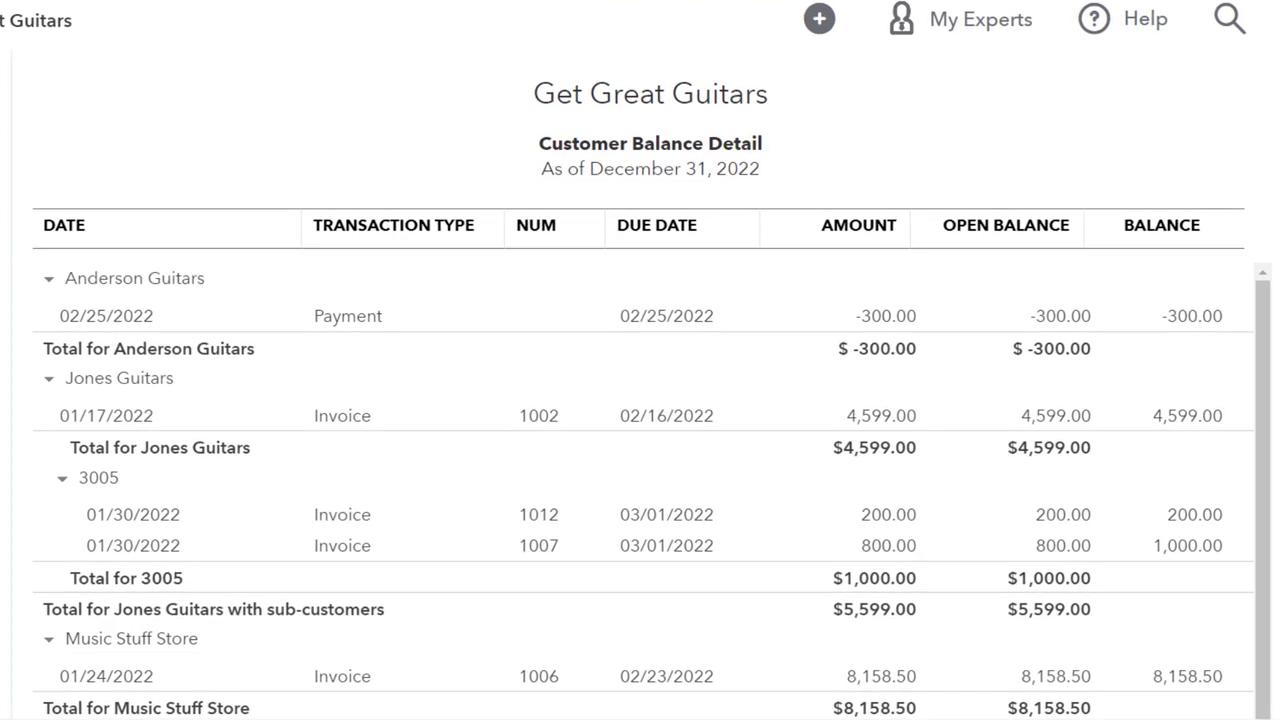
scroll(640, 400, "down", 3)
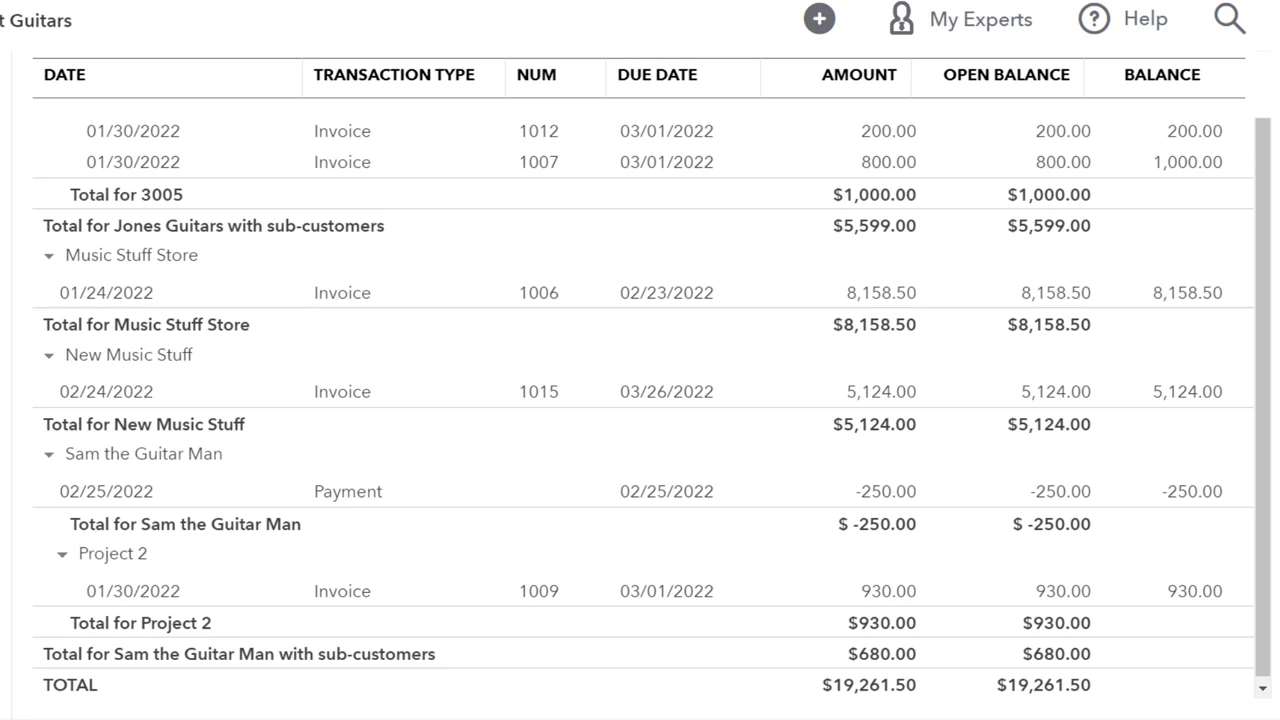
scroll(640, 400, "down", 2)
scroll(640, 400, "up", 1)
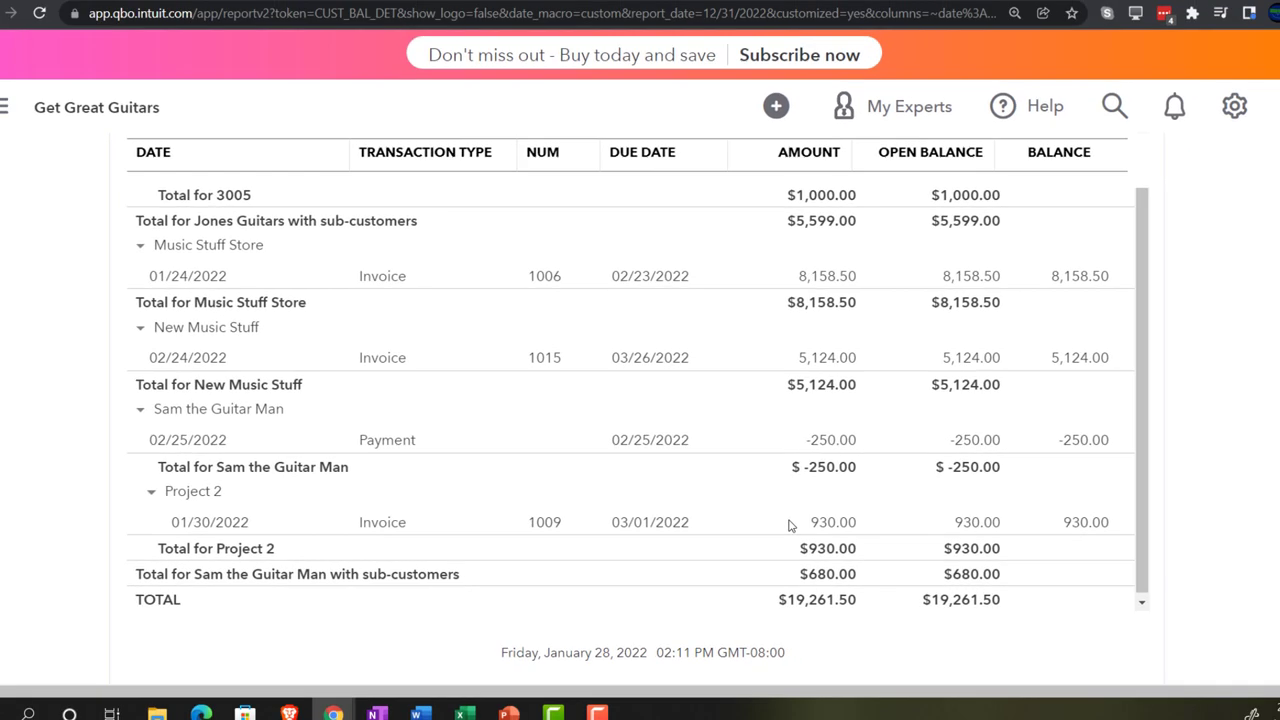
Show the Customers list with open balances, such as Anderson Guitars at -$300.00.
scroll(846, 527, "up", 3)
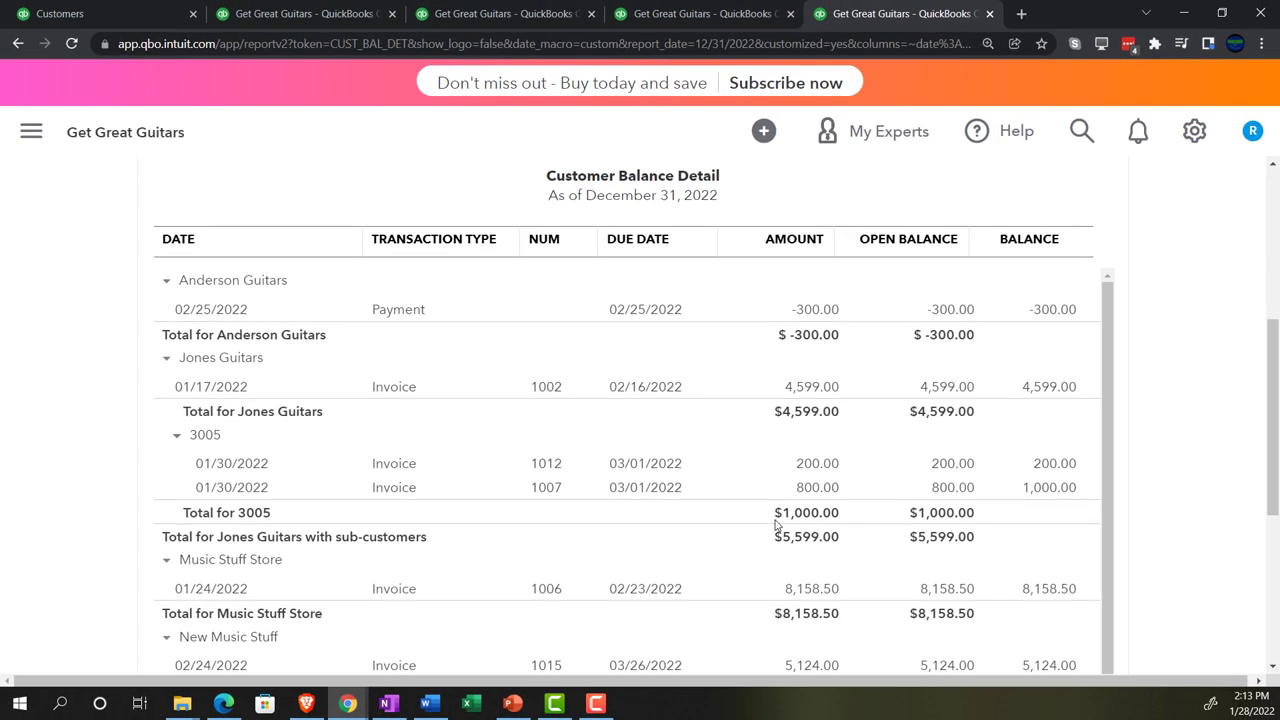
scroll(776, 525, "up", 3)
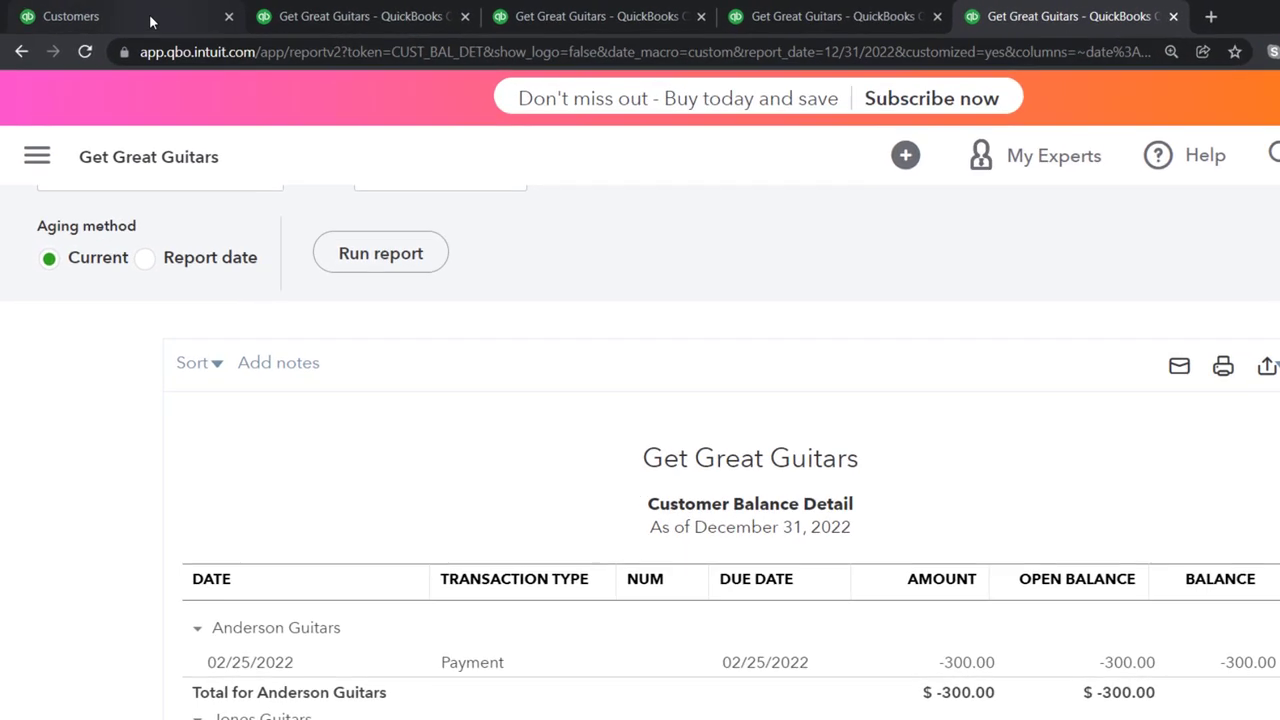
left_click(120, 13)
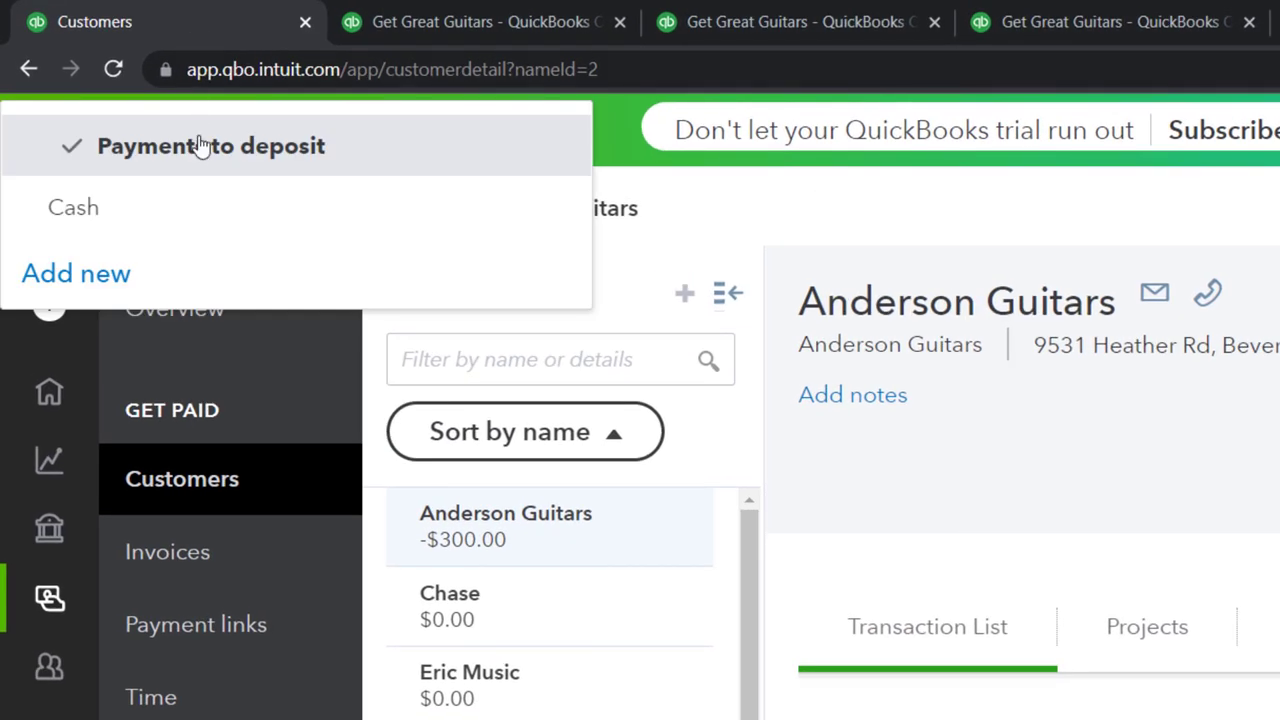
left_click(179, 482)
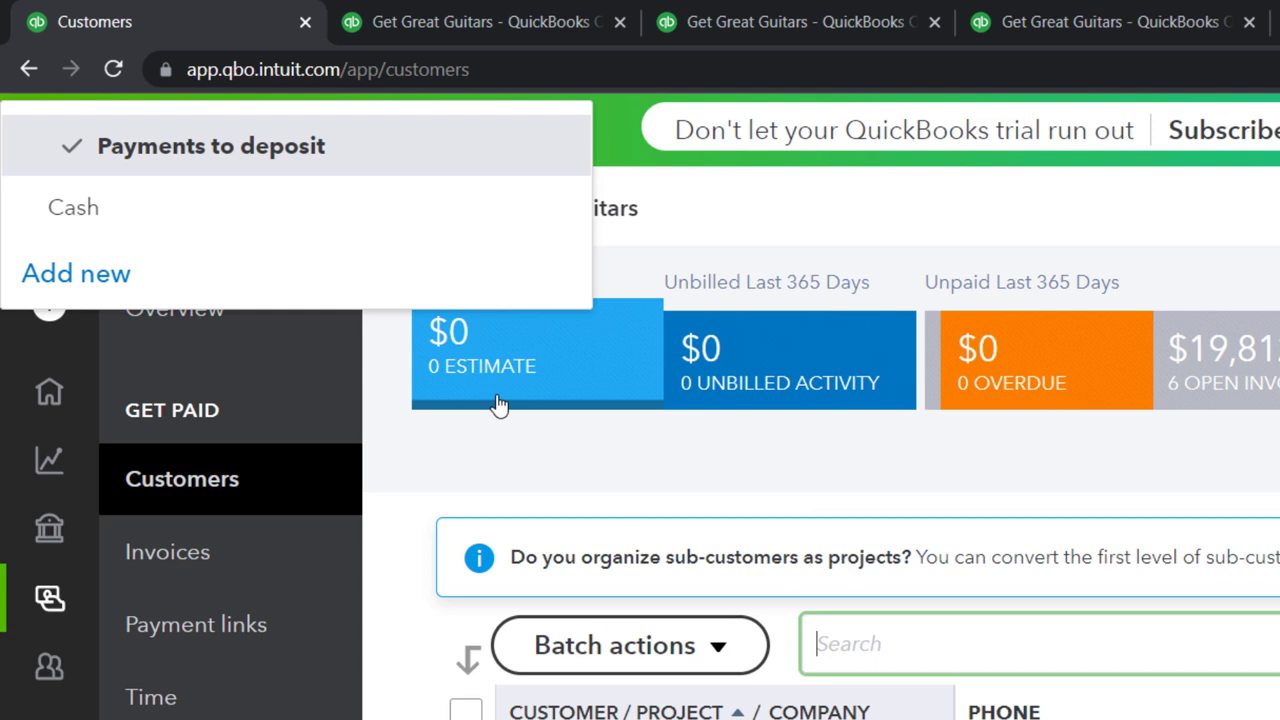
scroll(527, 488, "down", 1)
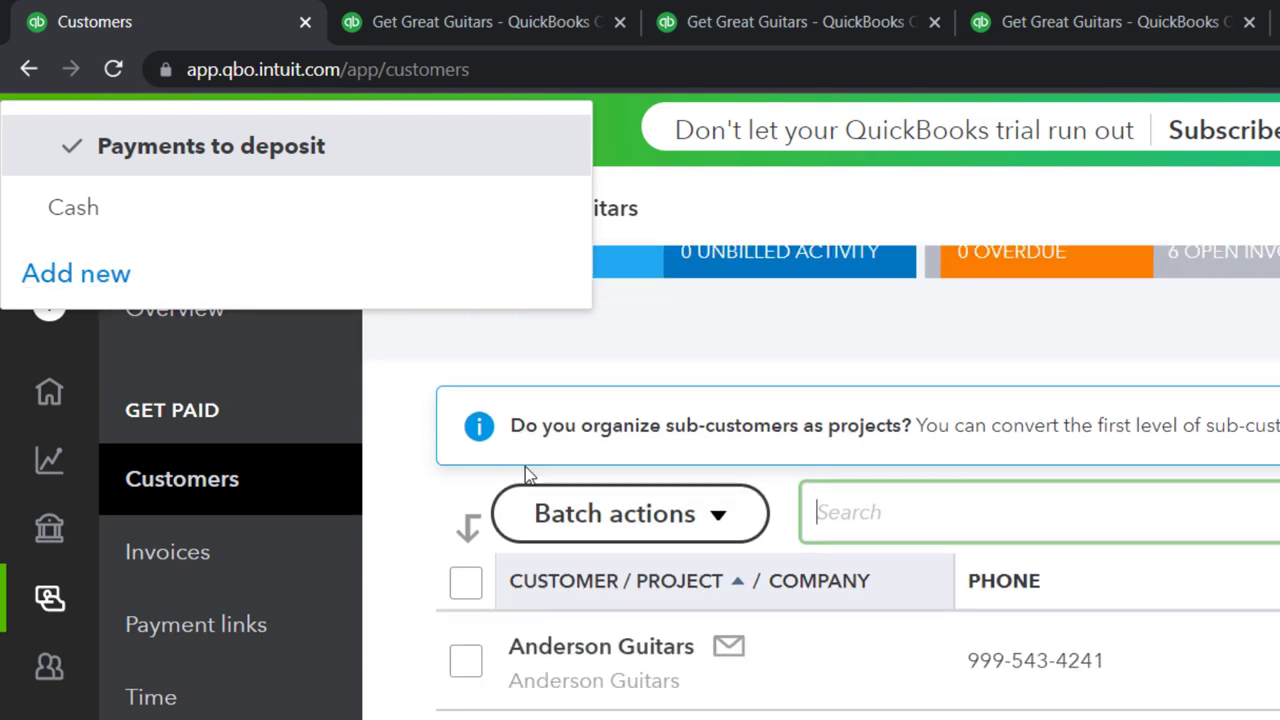
scroll(523, 391, "down", 1)
key("ctrl+0")
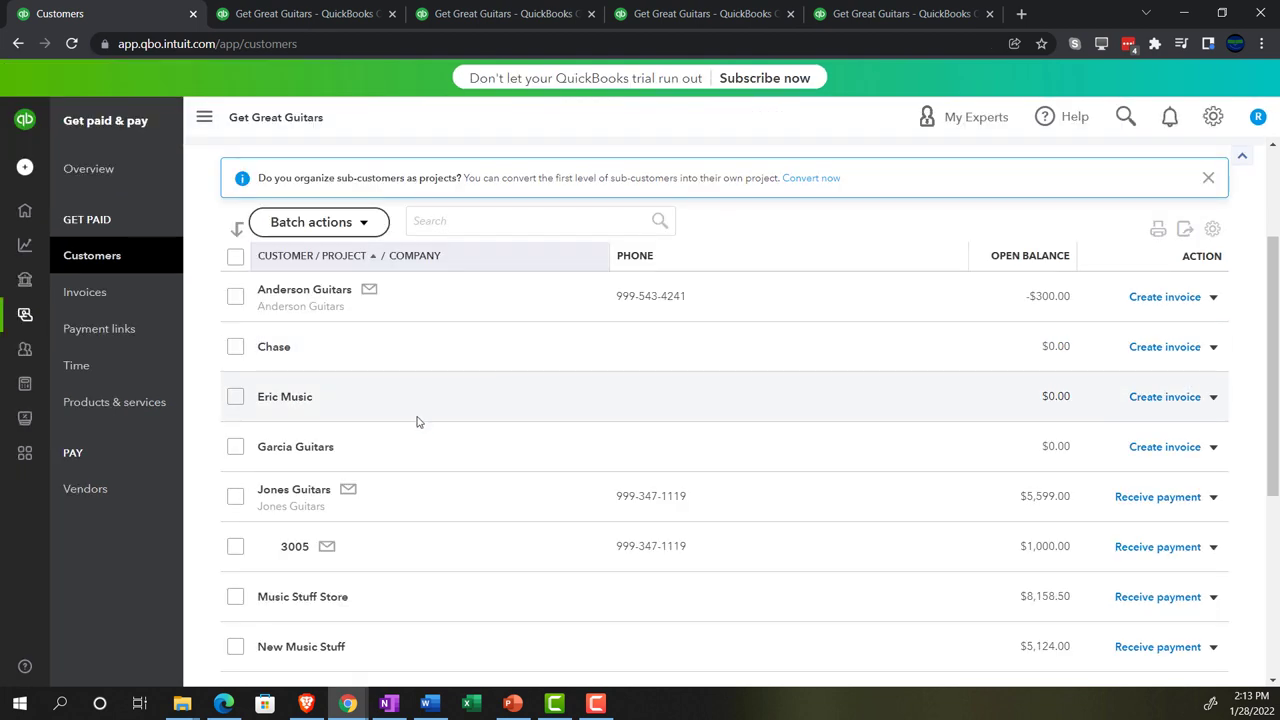
key("ctrl+plus")
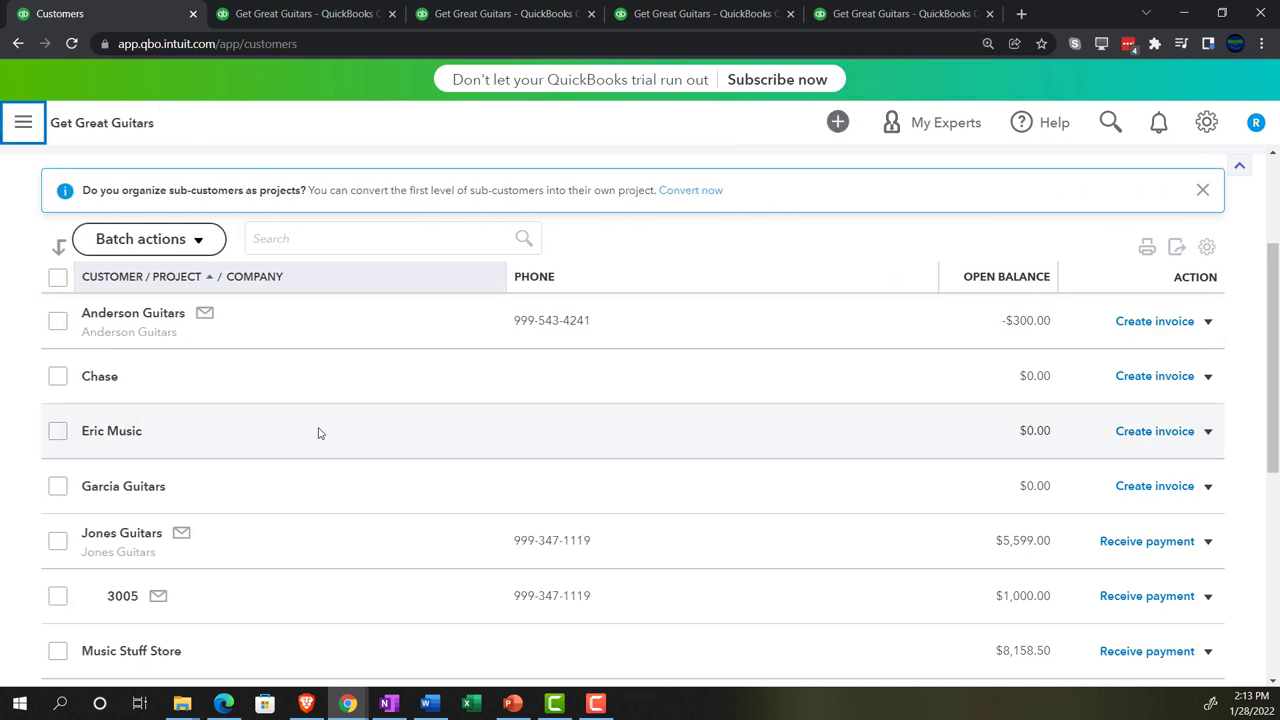
scroll(320, 432, "down", 5)
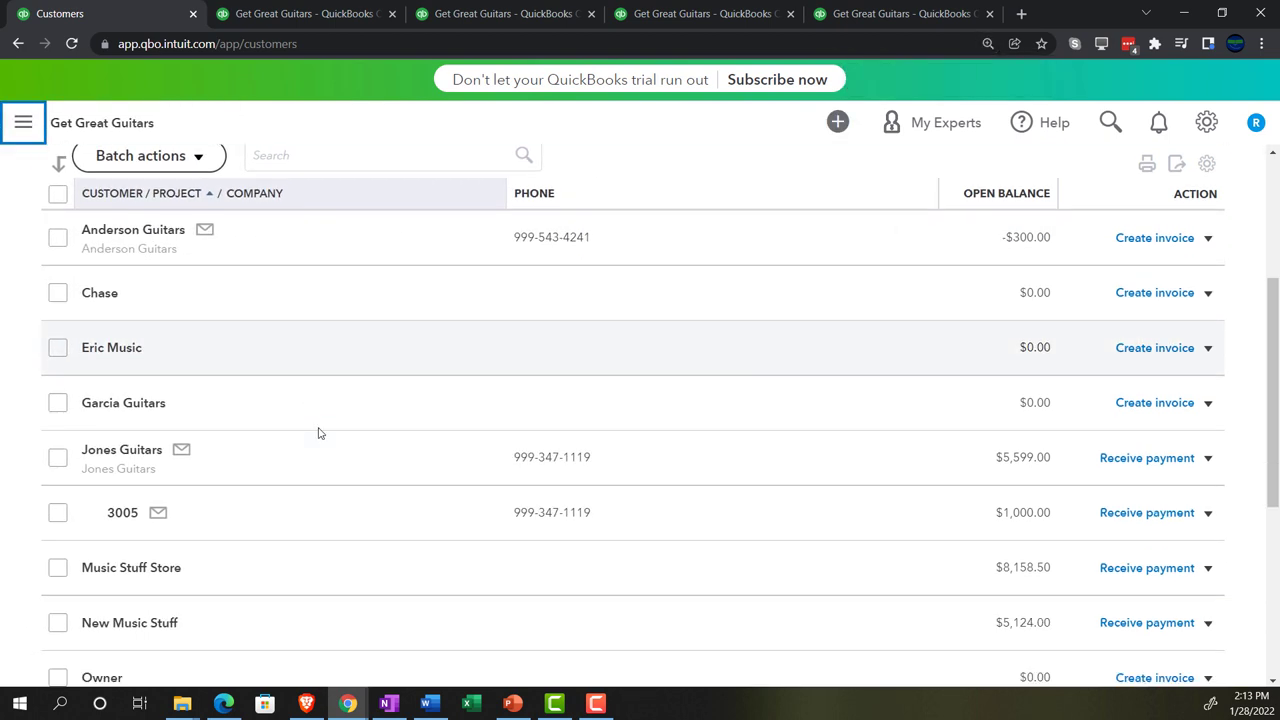
Open Sam the Guitar Man's page to review his five transactions and unapplied -$250.00 payment.
scroll(290, 428, "down", 1)
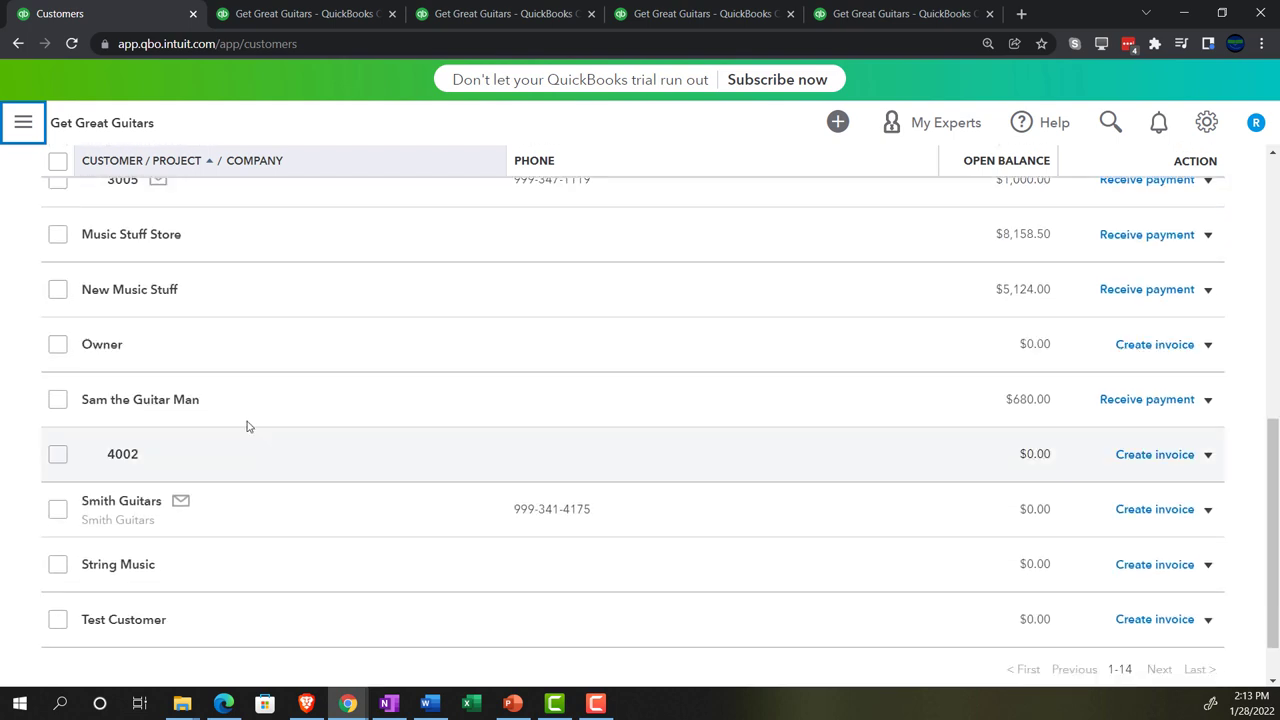
left_click(198, 400)
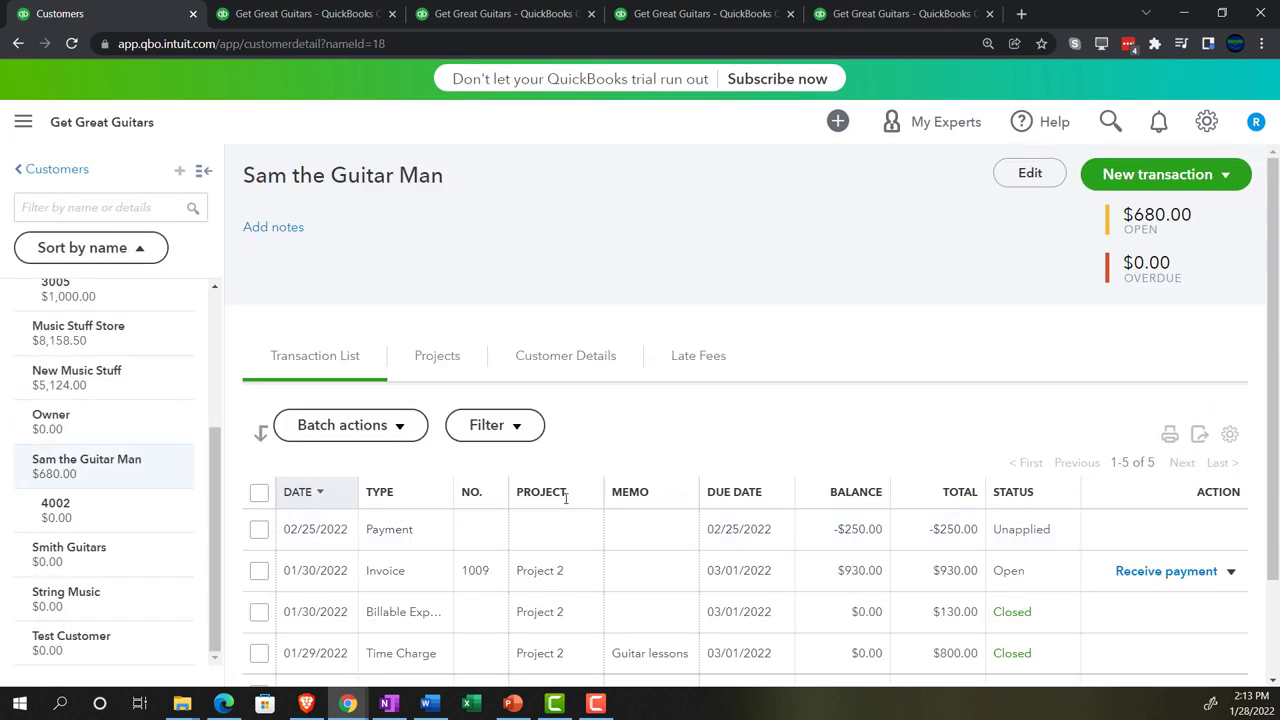
scroll(560, 500, "down", 1)
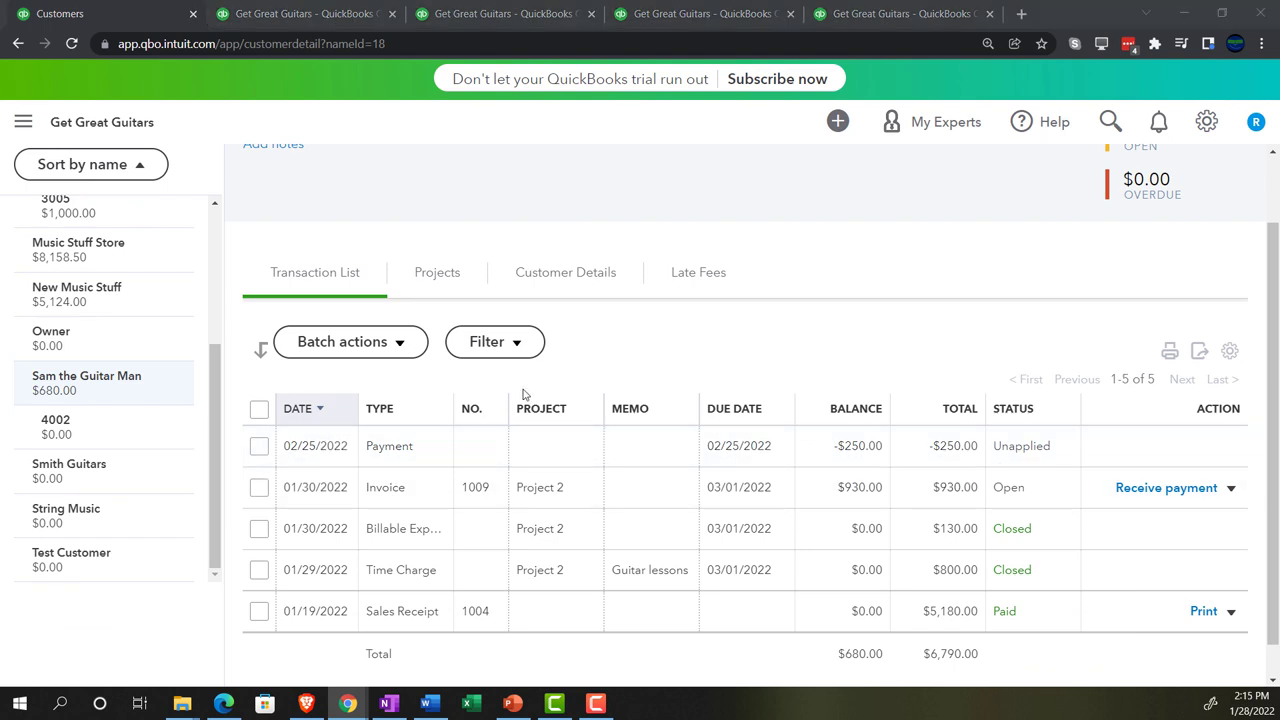
Bring up the main navigation panel and the + New transaction menu.
left_click(114, 18)
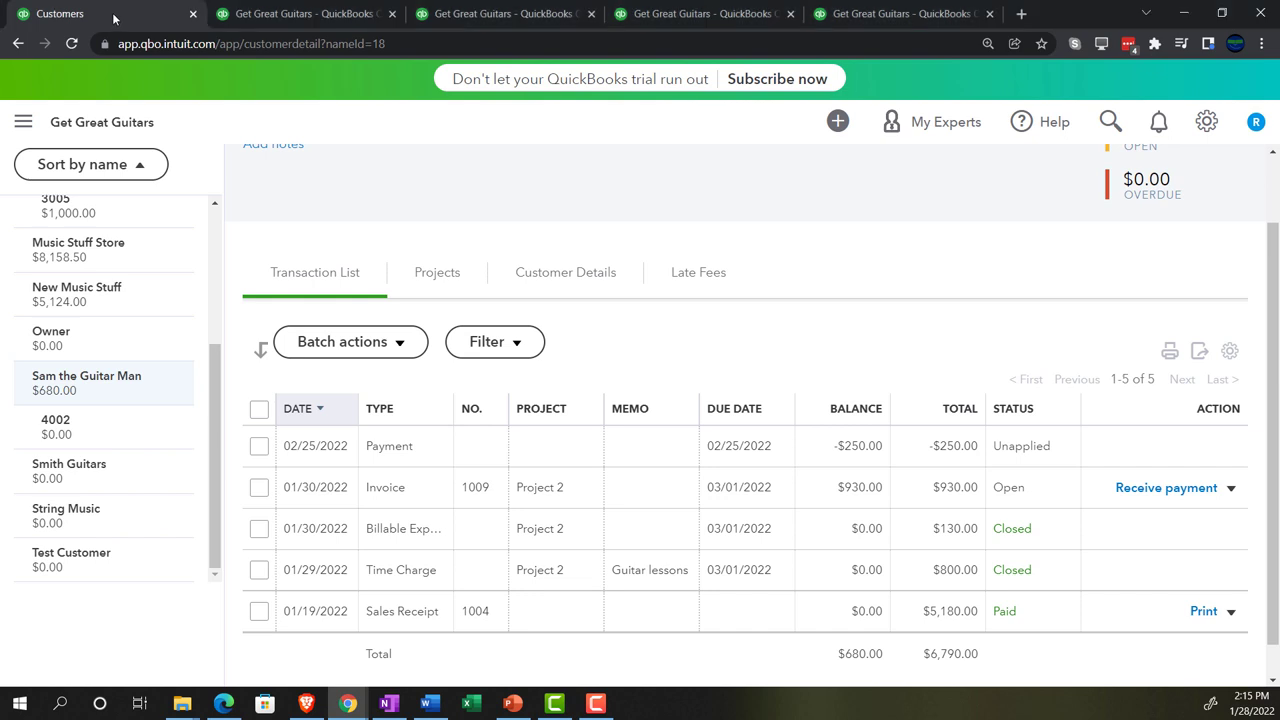
left_click(24, 122)
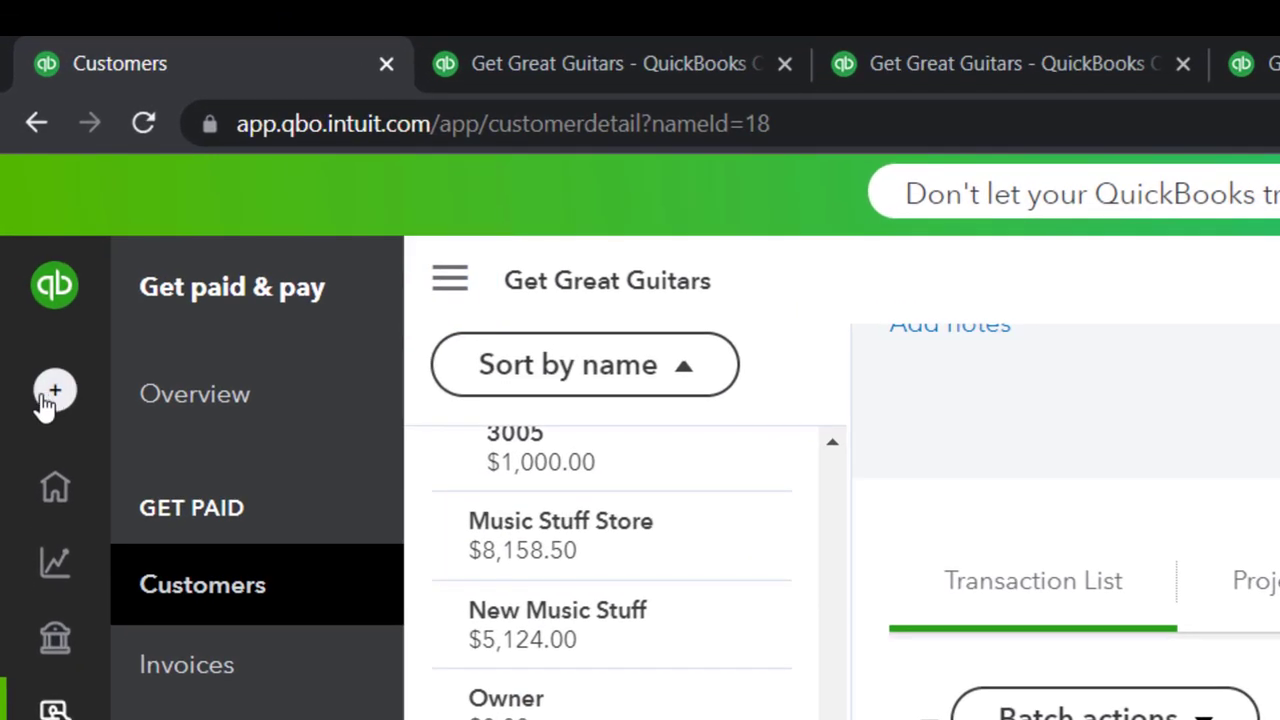
left_click(28, 184)
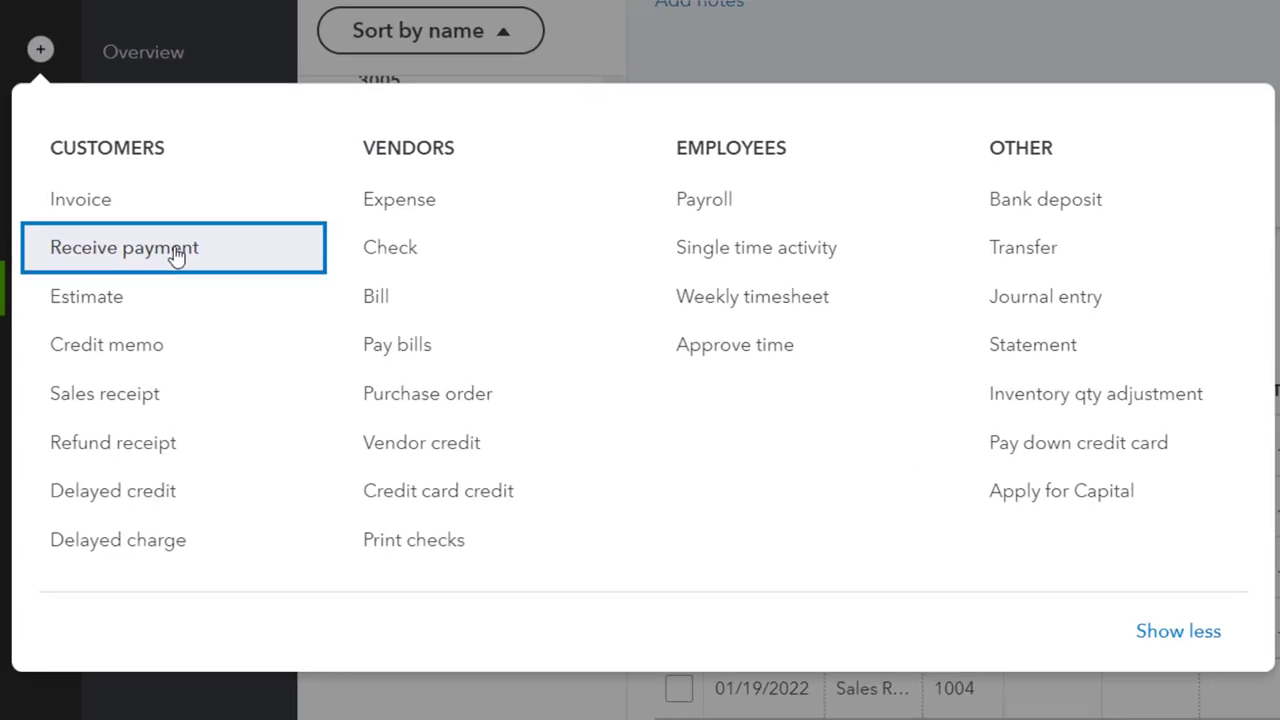
left_click(115, 312)
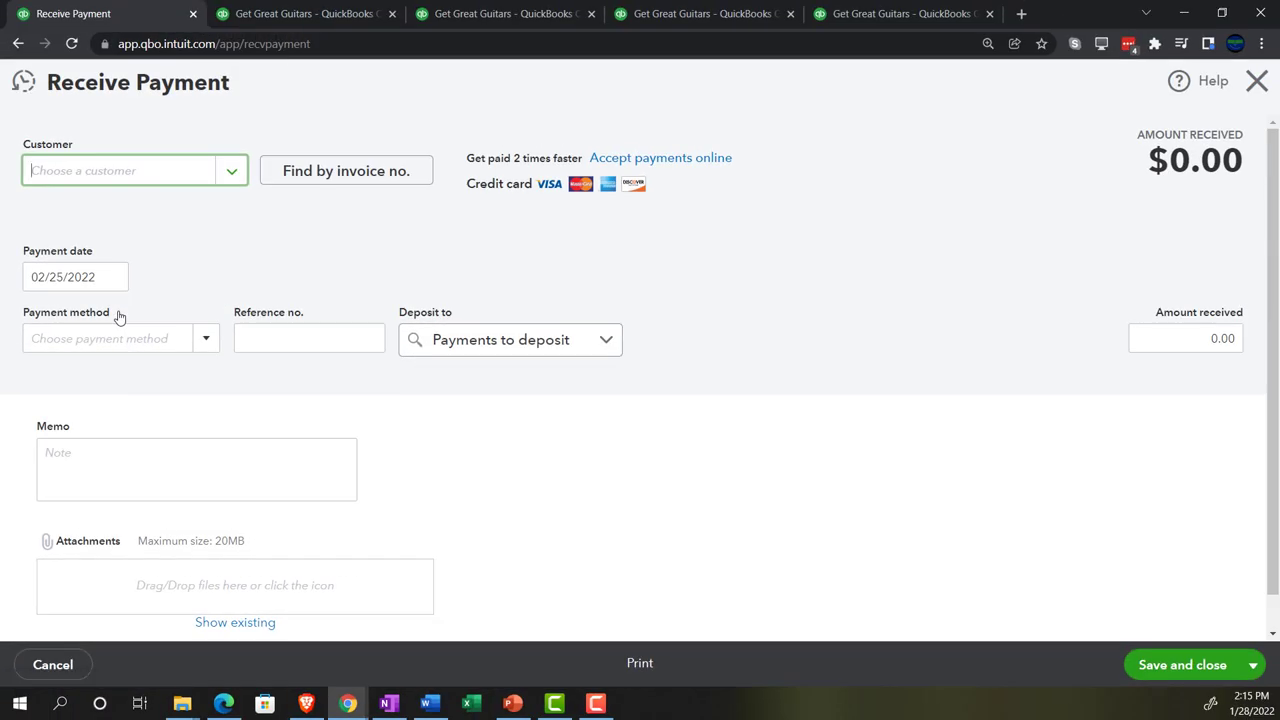
type("Eri")
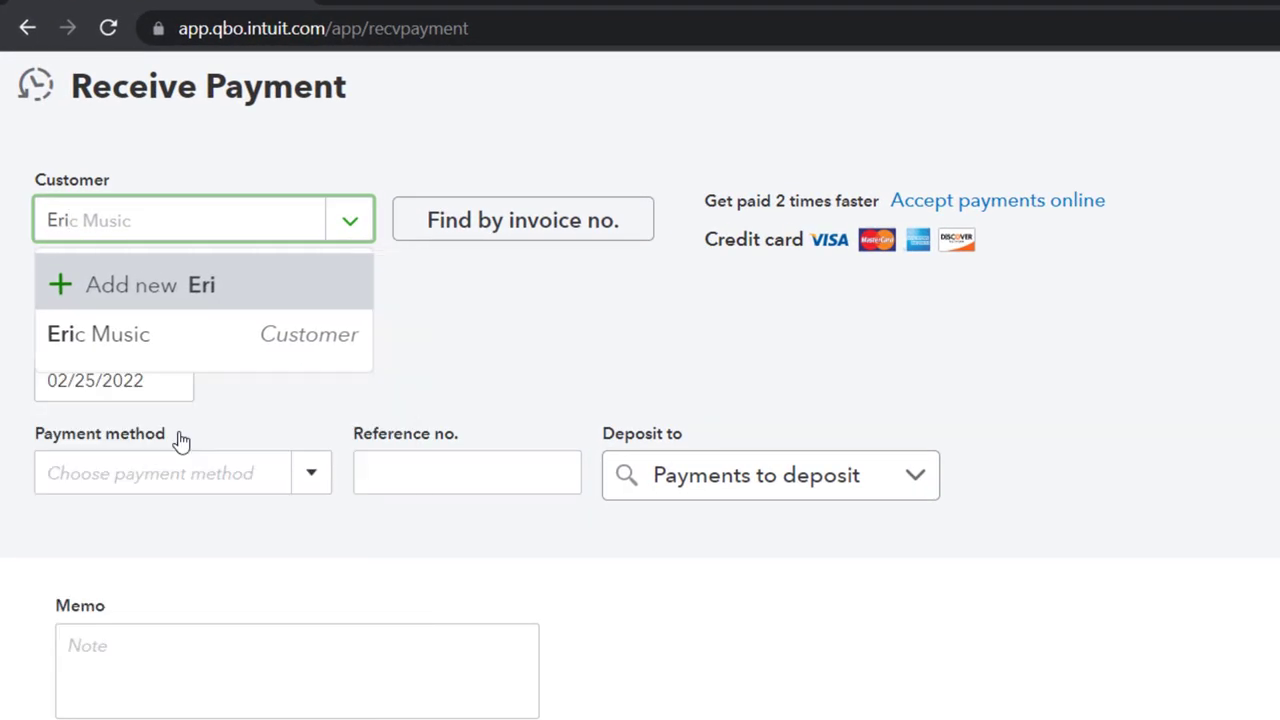
key("Down")
key("Return")
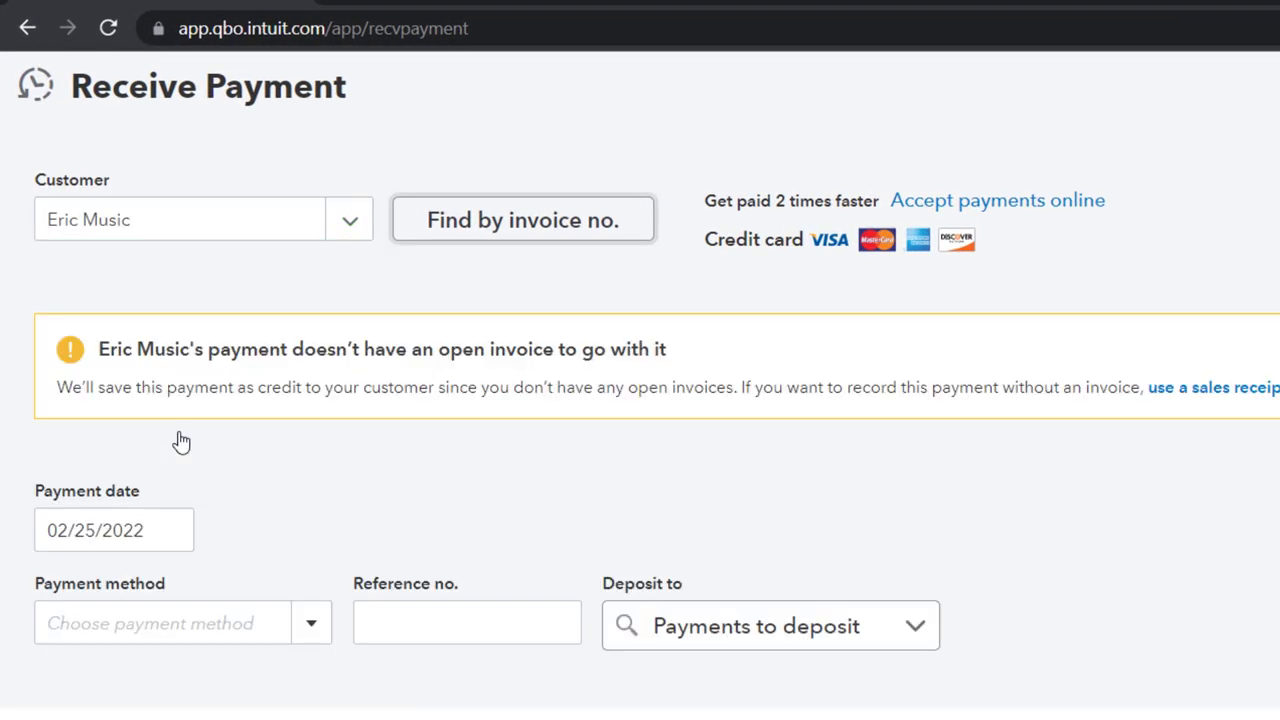
key("Tab")
key("Tab")
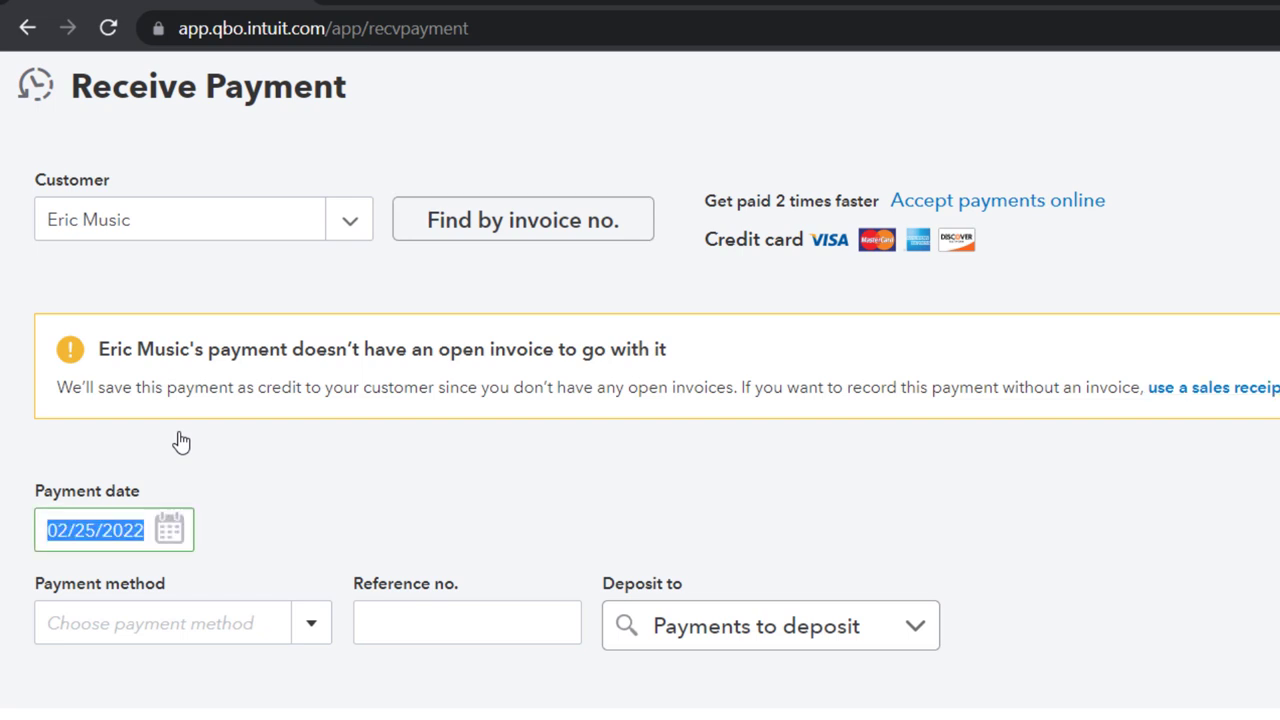
key("Tab")
scroll(294, 527, "down", 1)
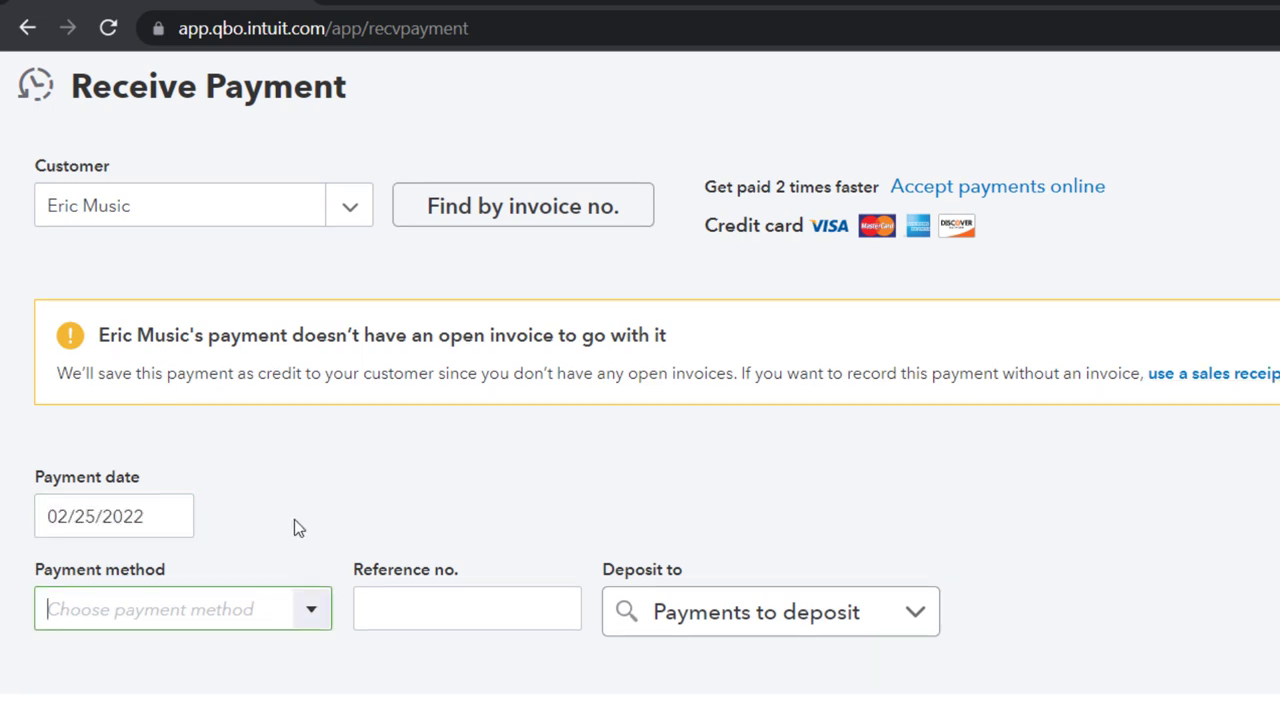
scroll(294, 527, "down", 1)
left_click(317, 506)
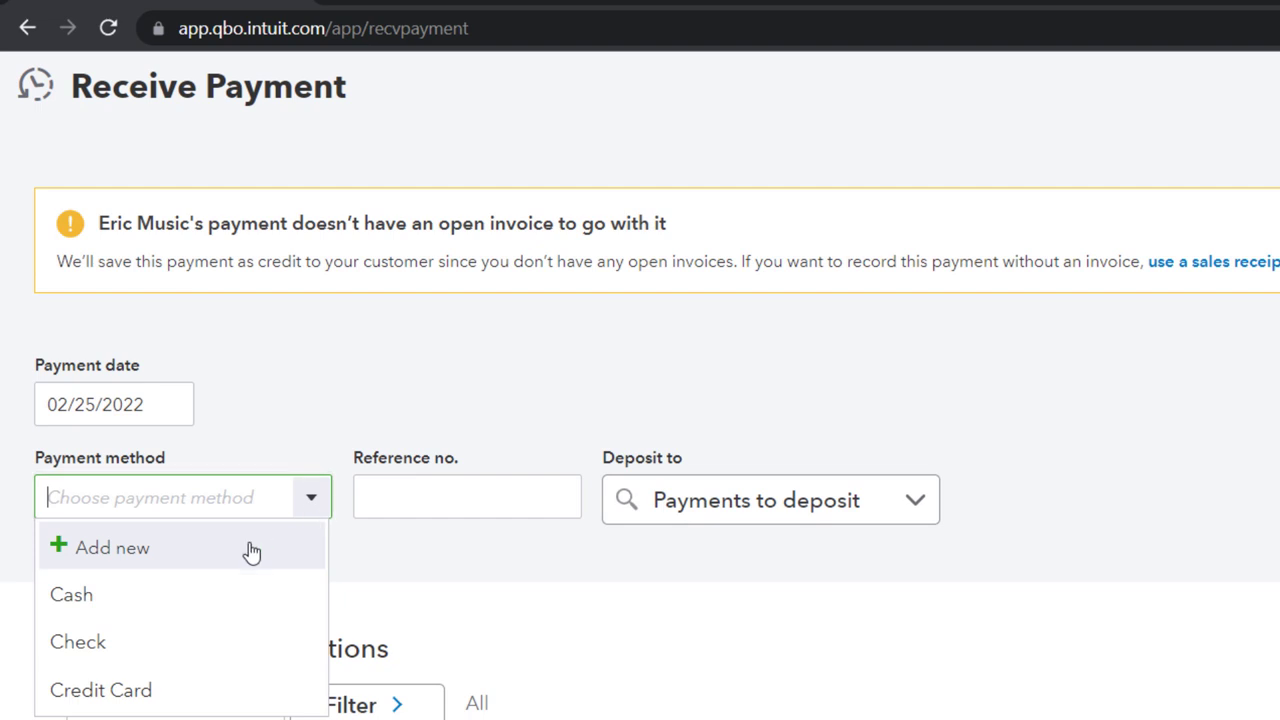
left_click(139, 608)
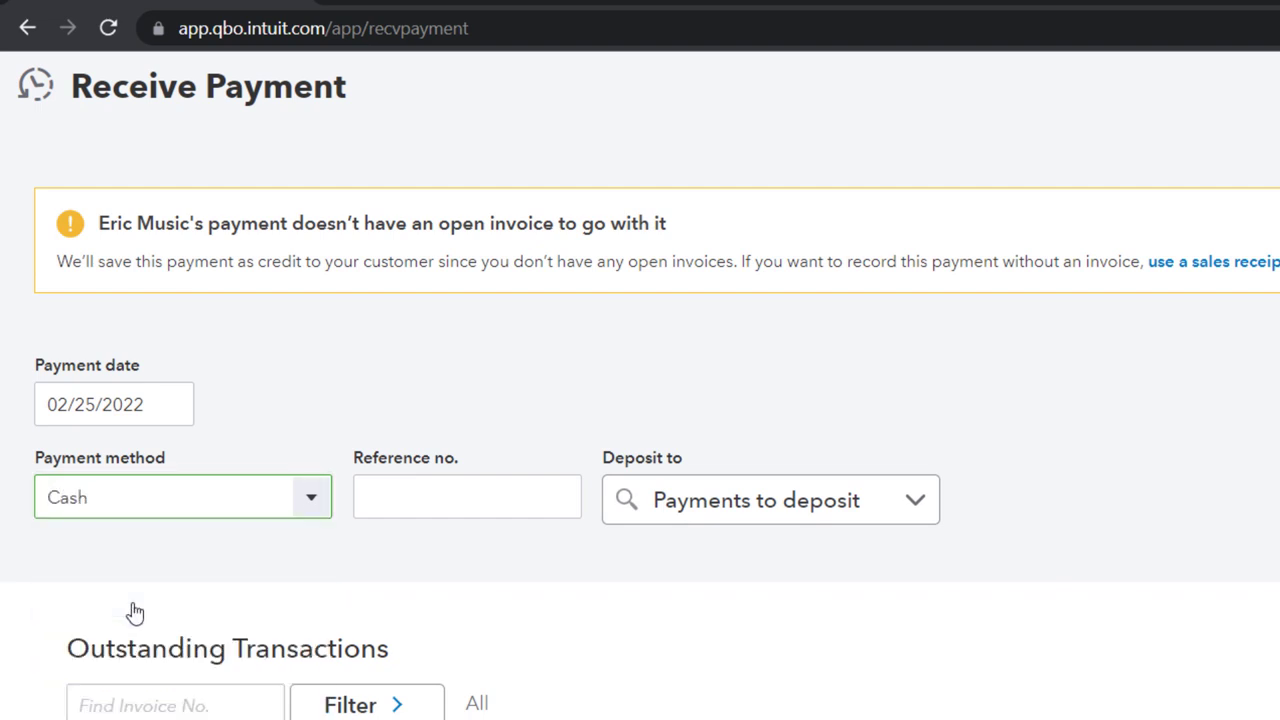
Enter 200 into Payments to deposit, save it as a customer credit, and view the Balance Sheet.
key("Tab")
key("Tab")
key("Tab")
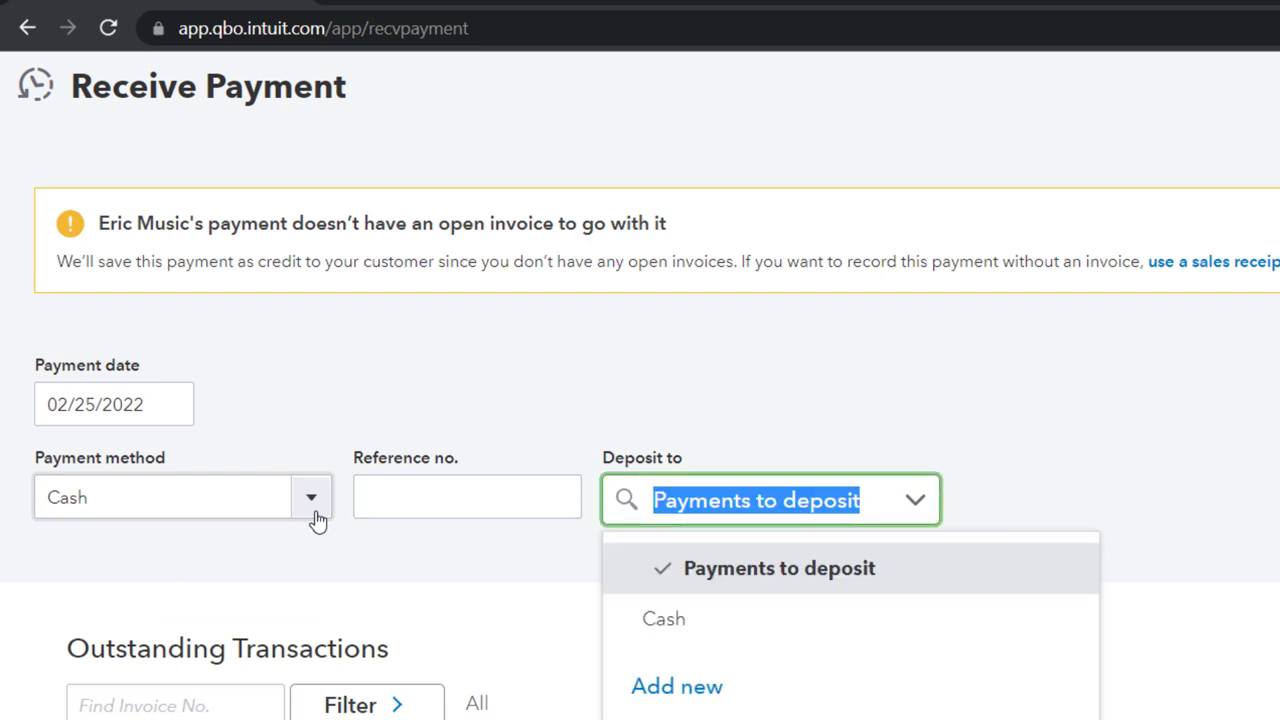
key("Tab")
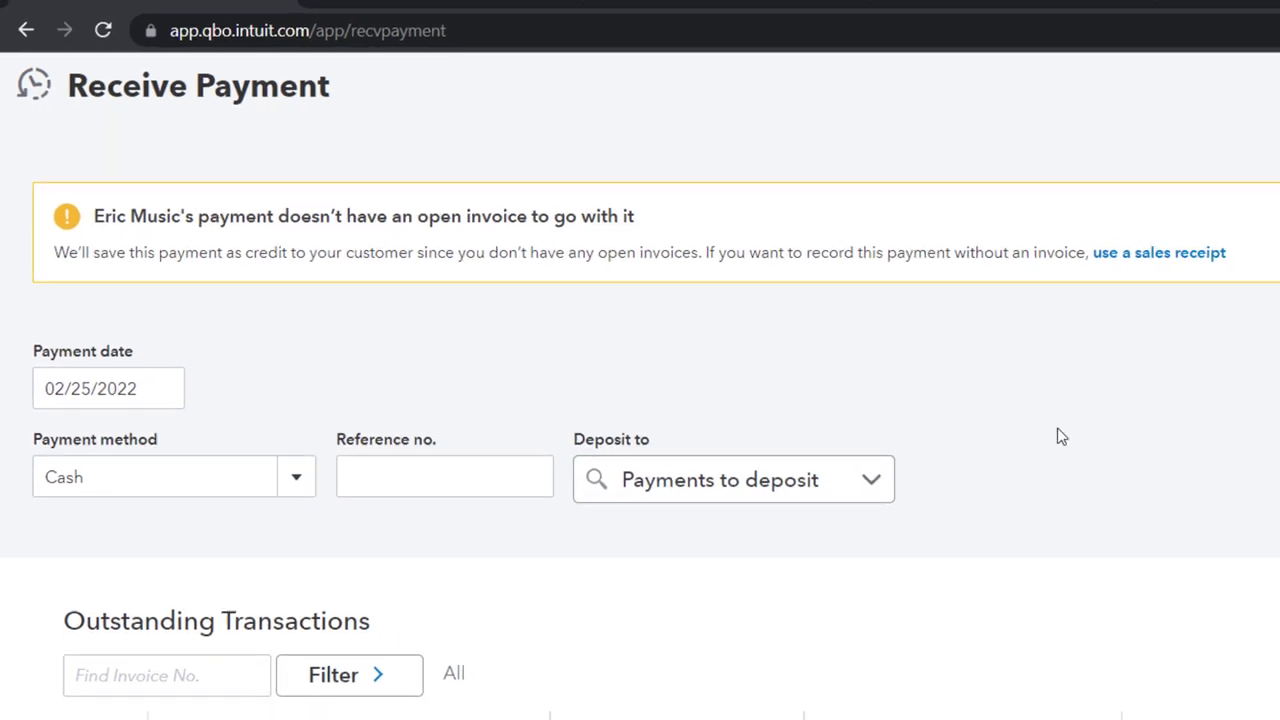
key("Tab")
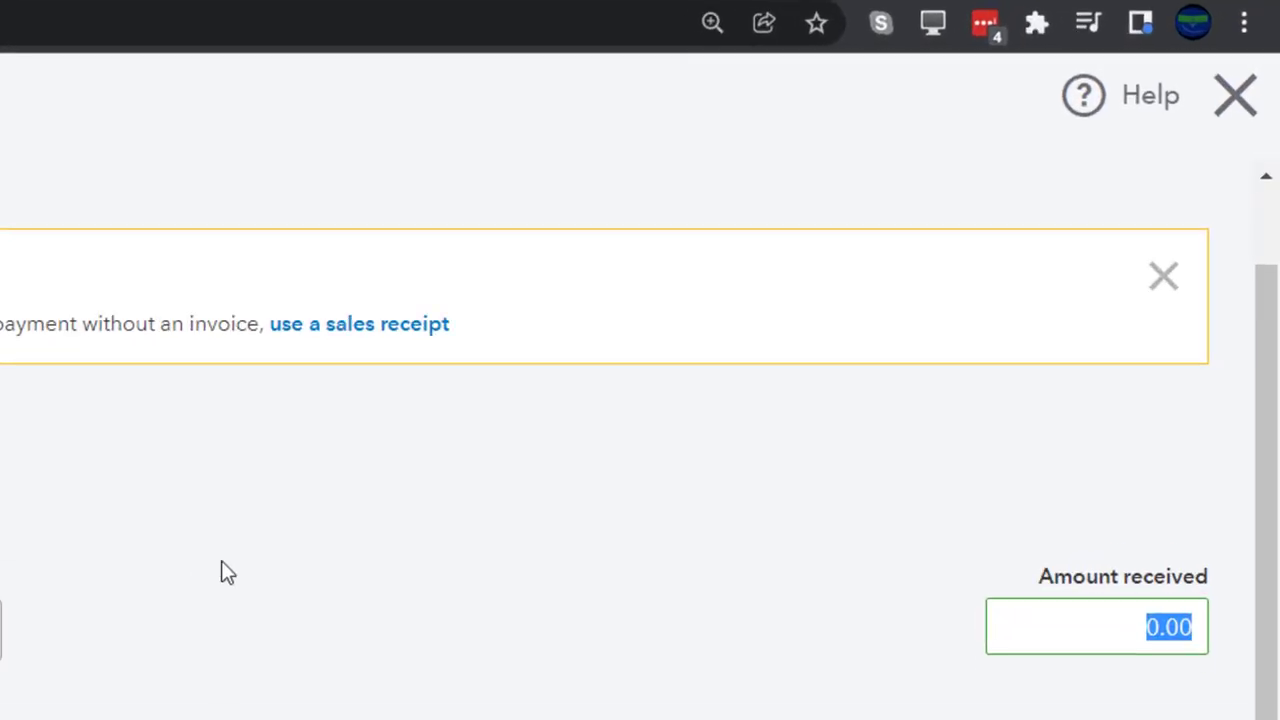
type("200")
key("Tab")
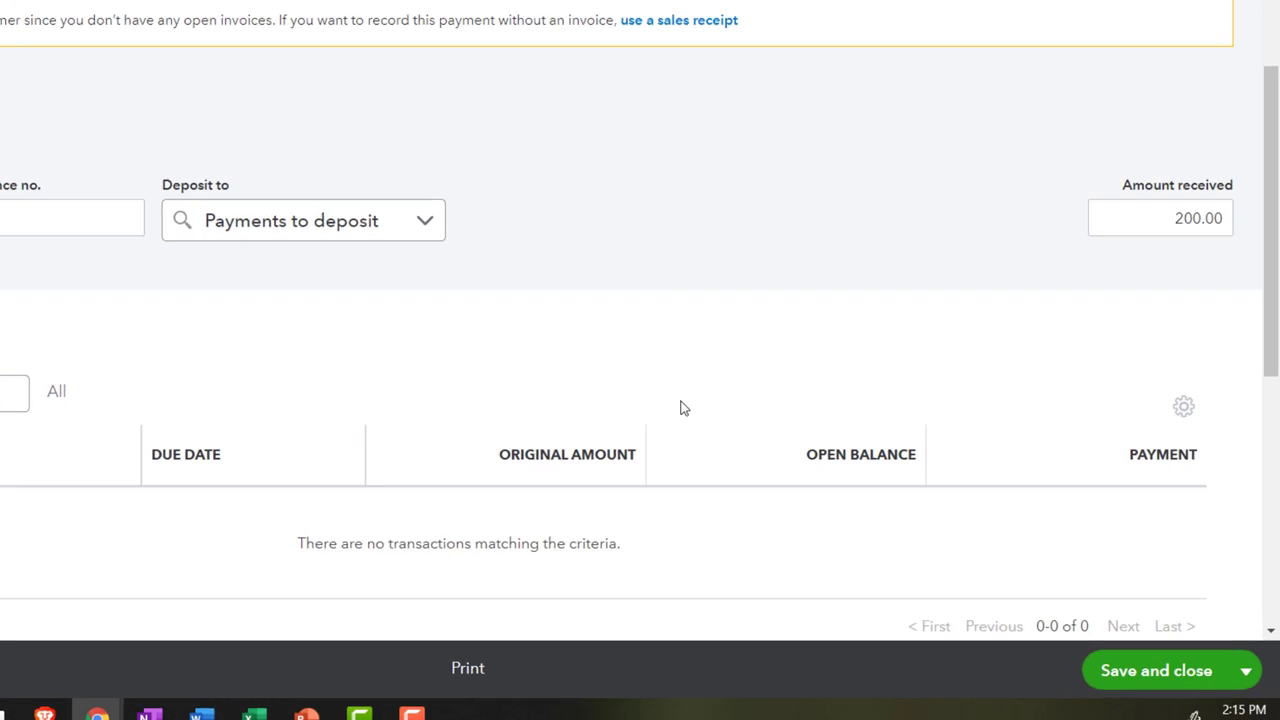
left_click(1030, 682)
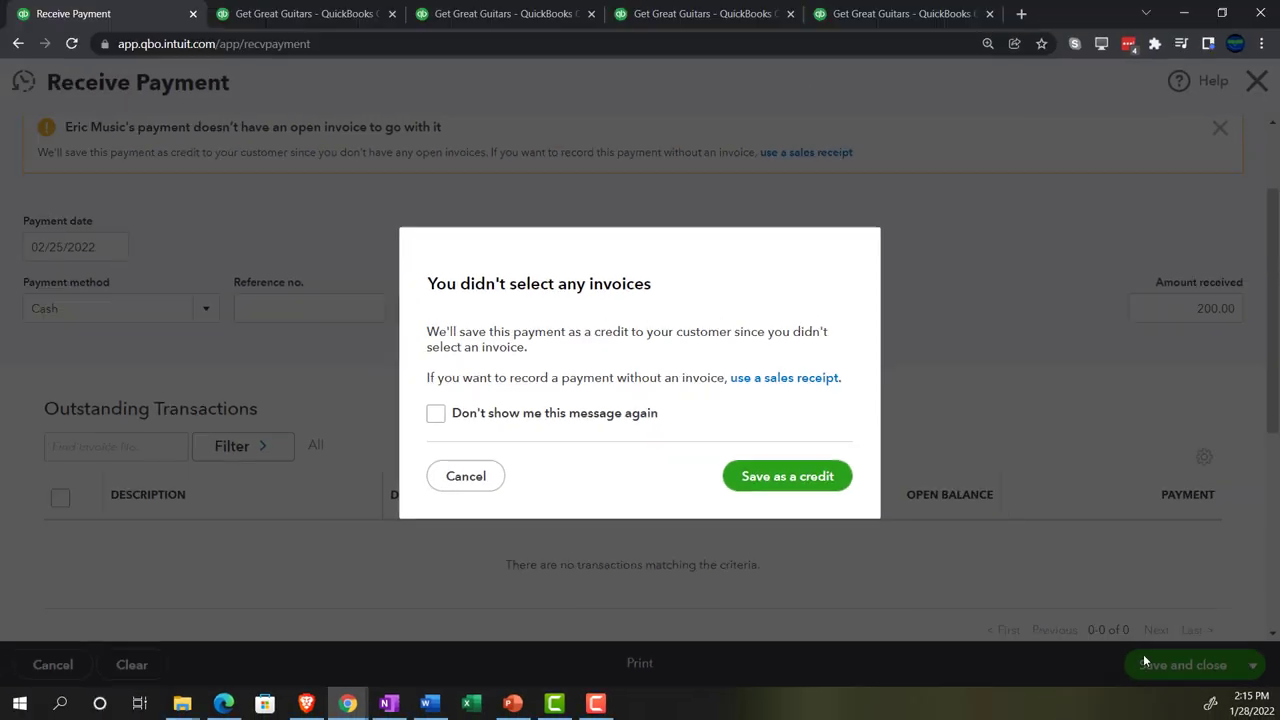
left_click(391, 338)
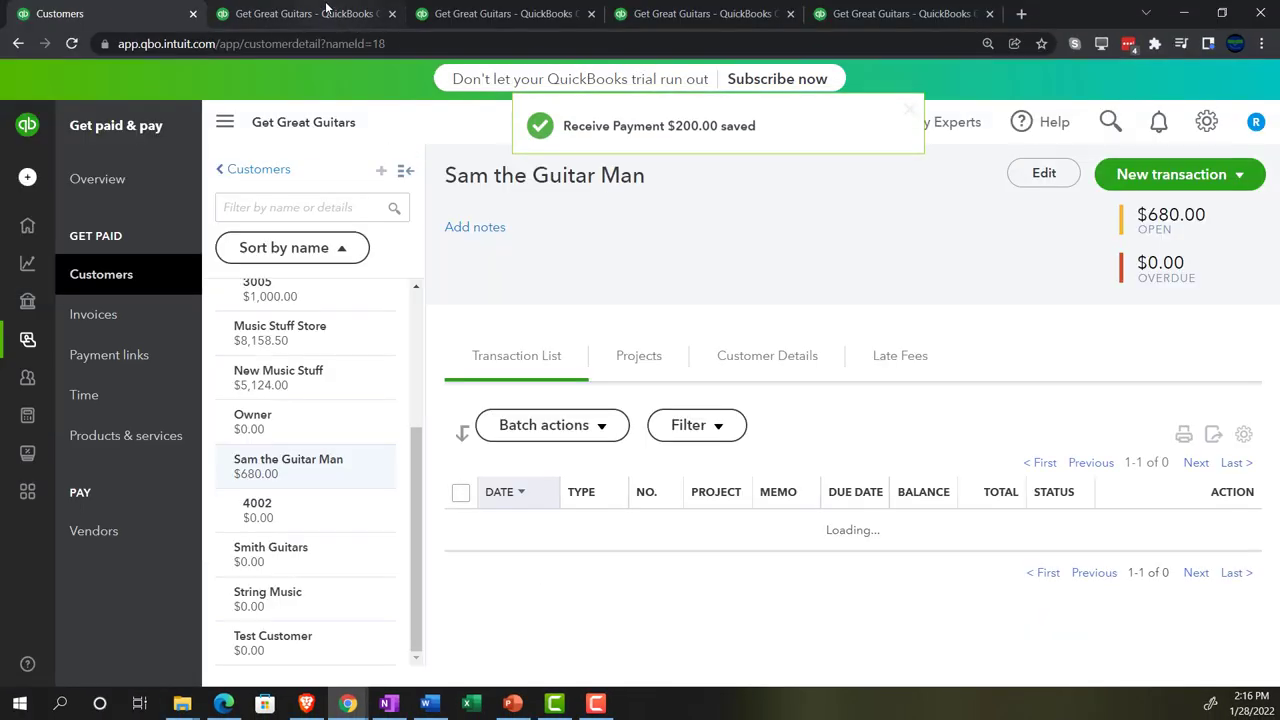
left_click(325, 10)
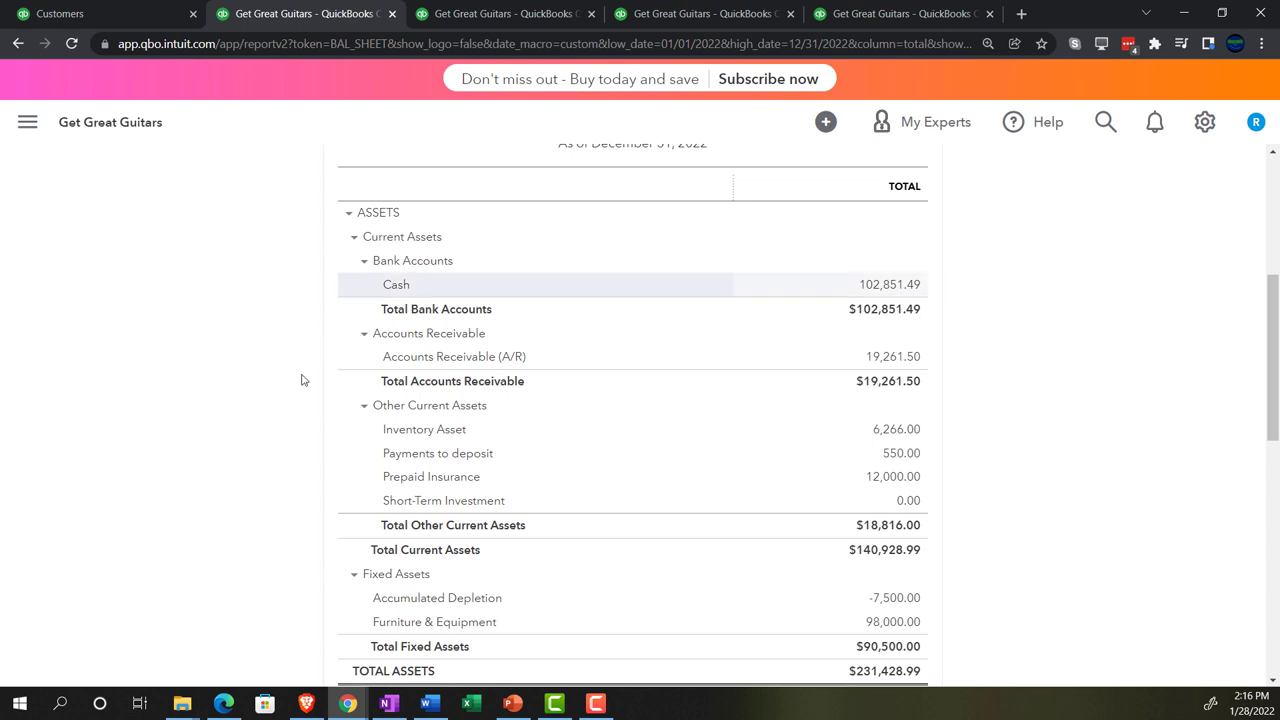
Review the enlarged Balance Sheet, then look over the Profit and Loss report.
key("ctrl+plus")
scroll(288, 434, "down", 2)
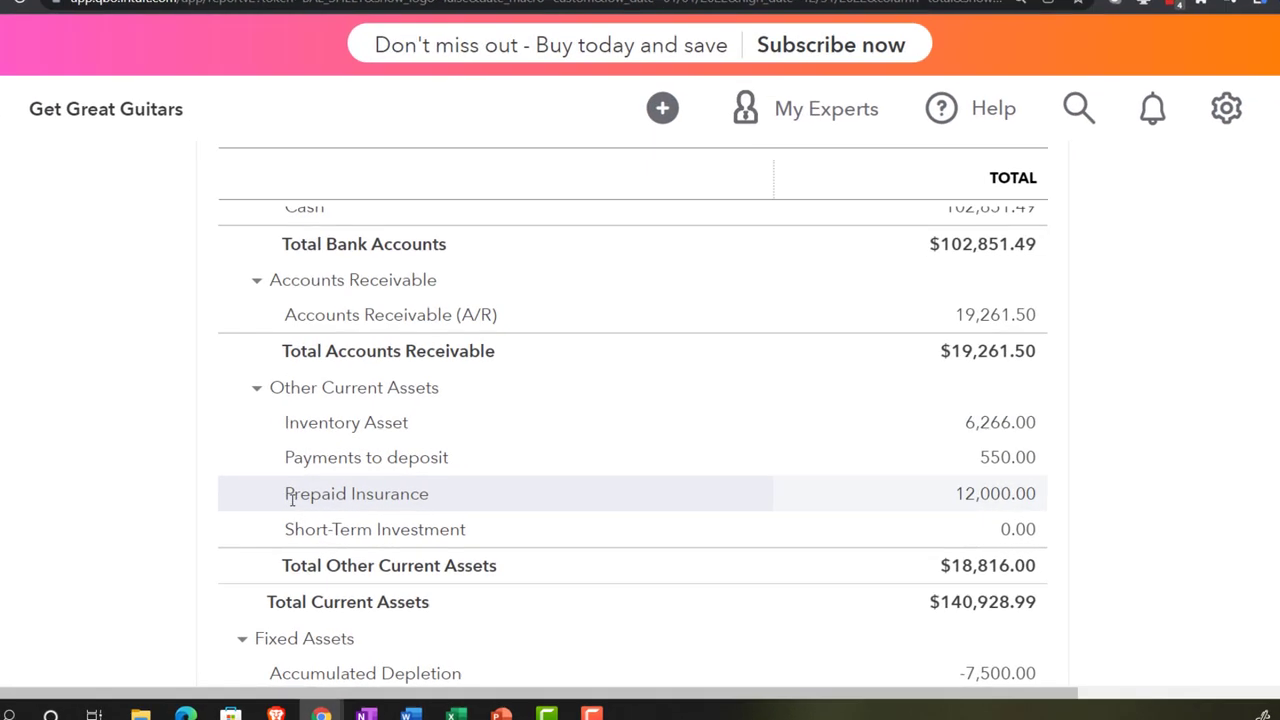
scroll(228, 456, "up", 2)
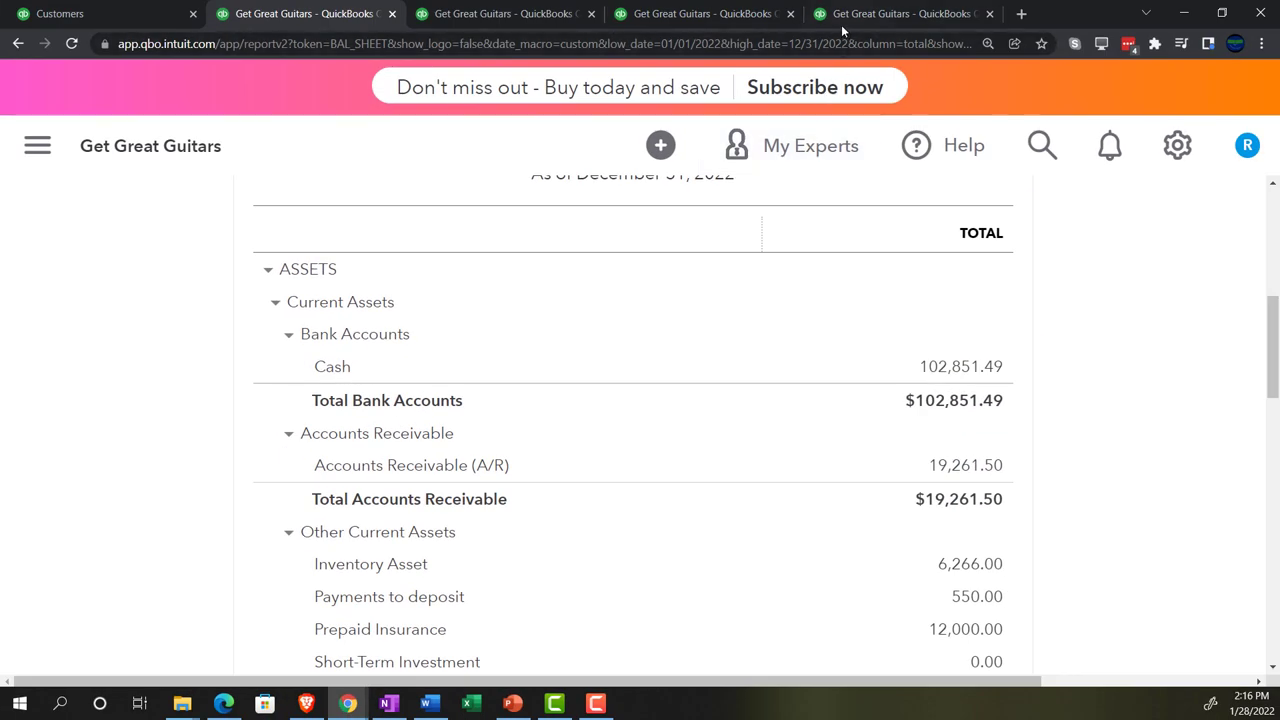
left_click(505, 14)
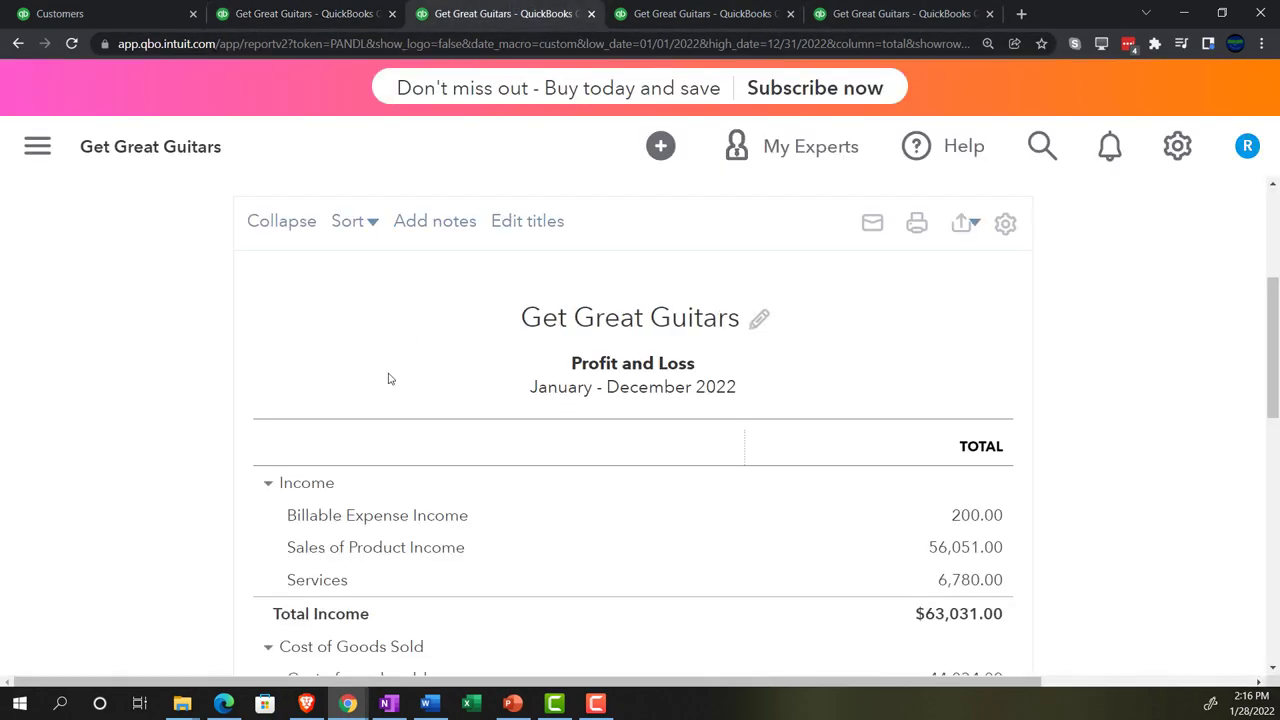
scroll(390, 378, "up", 2)
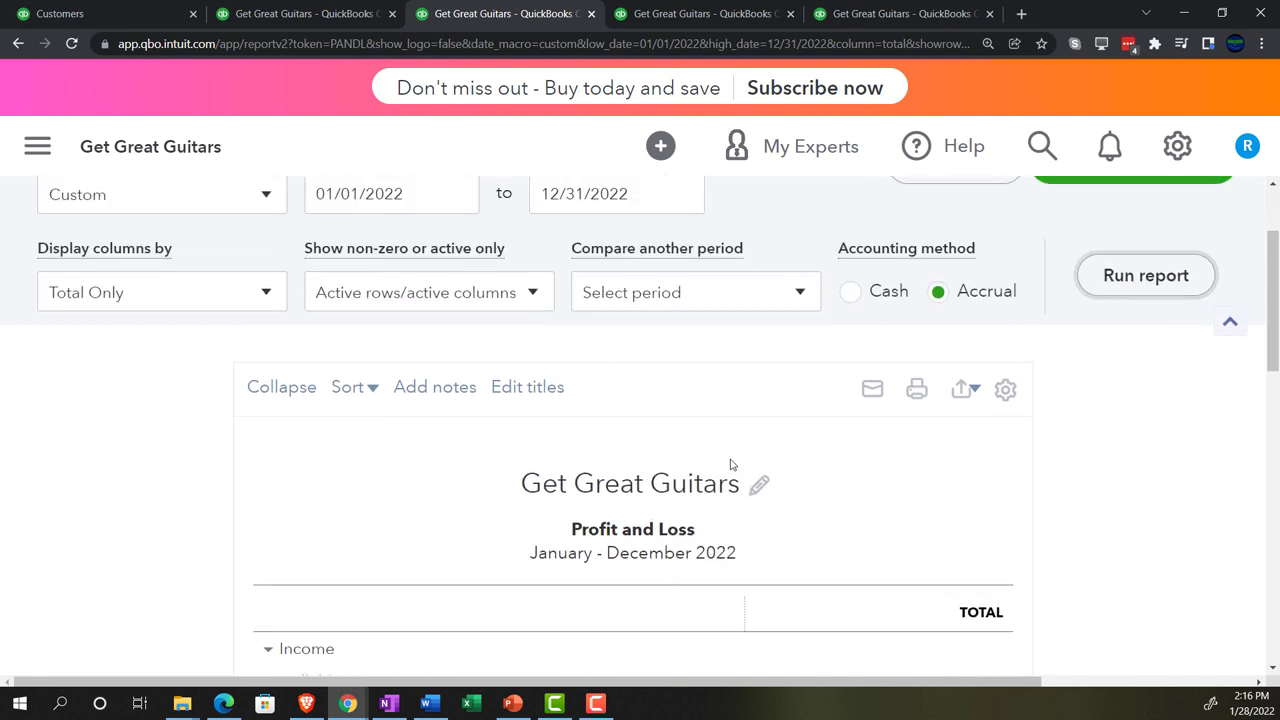
scroll(730, 465, "down", 2)
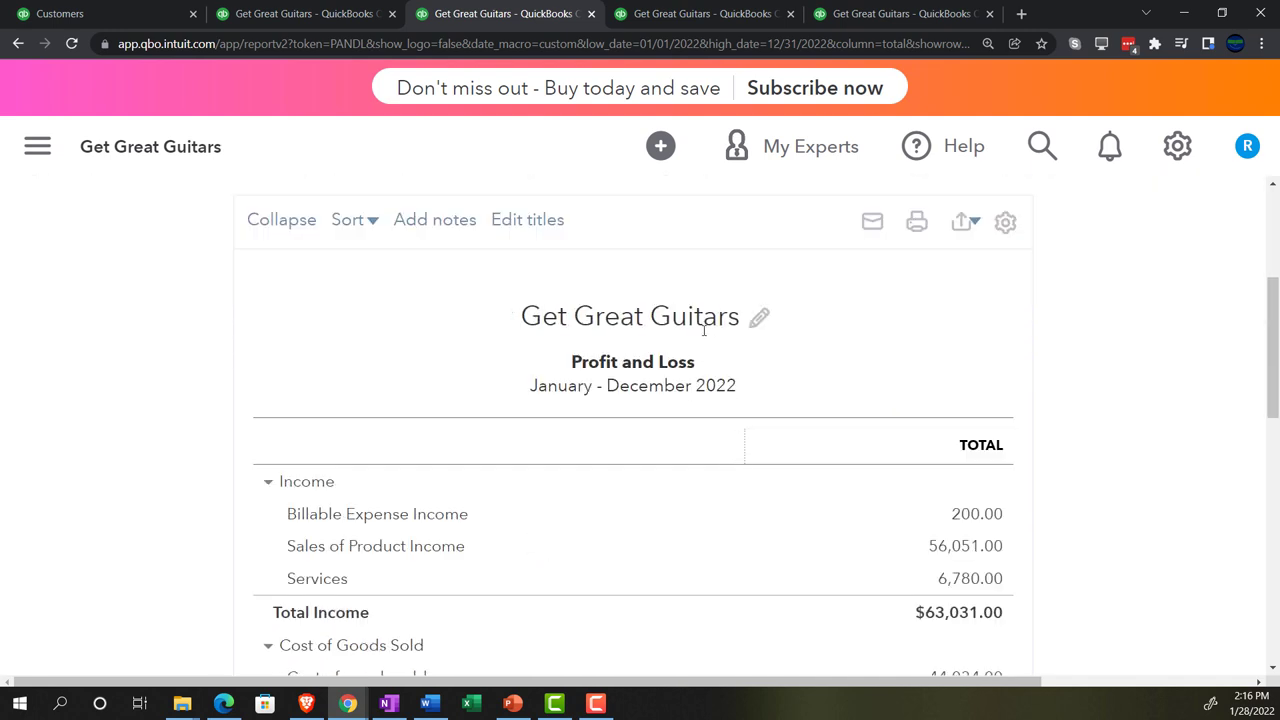
left_click(840, 18)
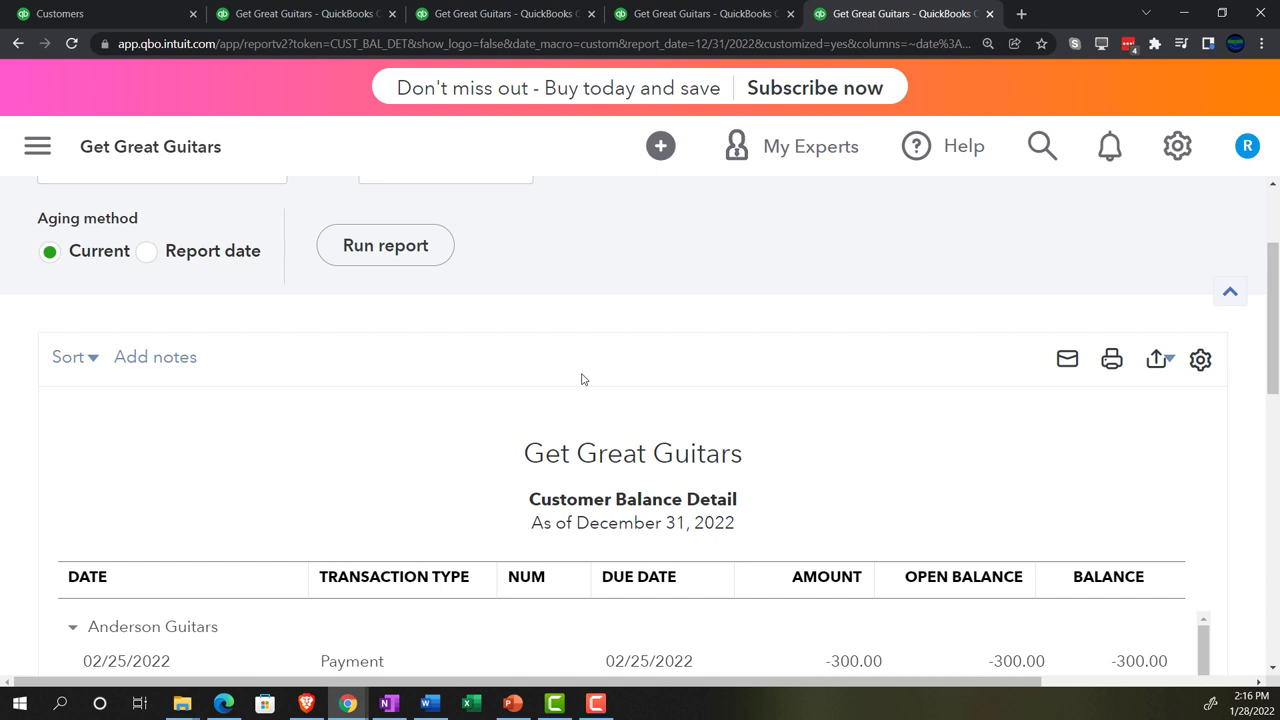
scroll(463, 337, "up", 1)
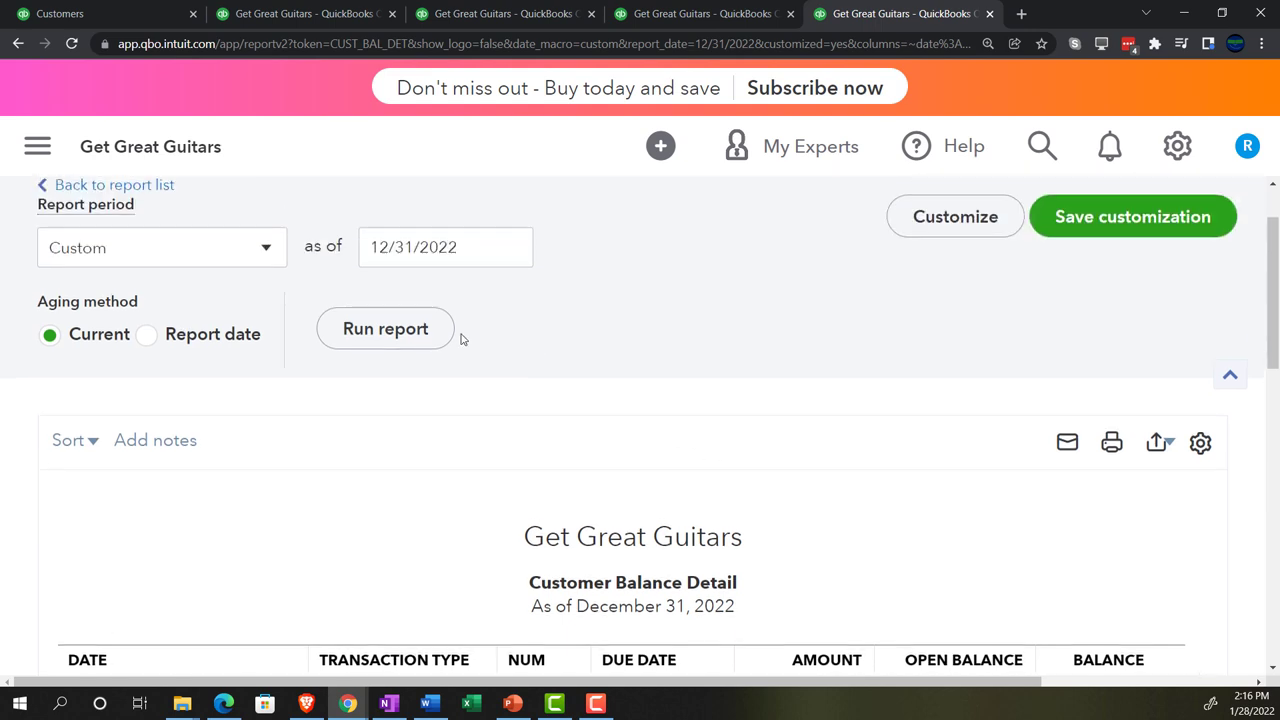
left_click(423, 329)
scroll(220, 417, "down", 3)
scroll(185, 412, "down", 1)
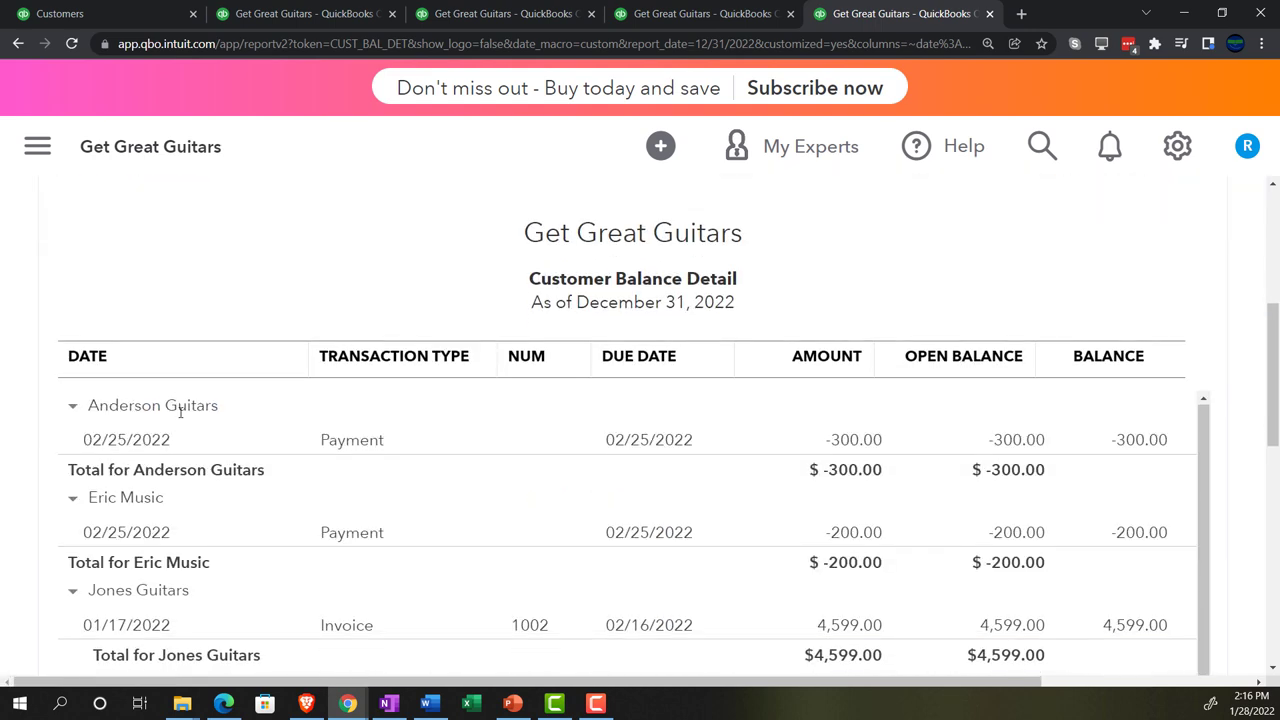
scroll(30, 476, "down", 1)
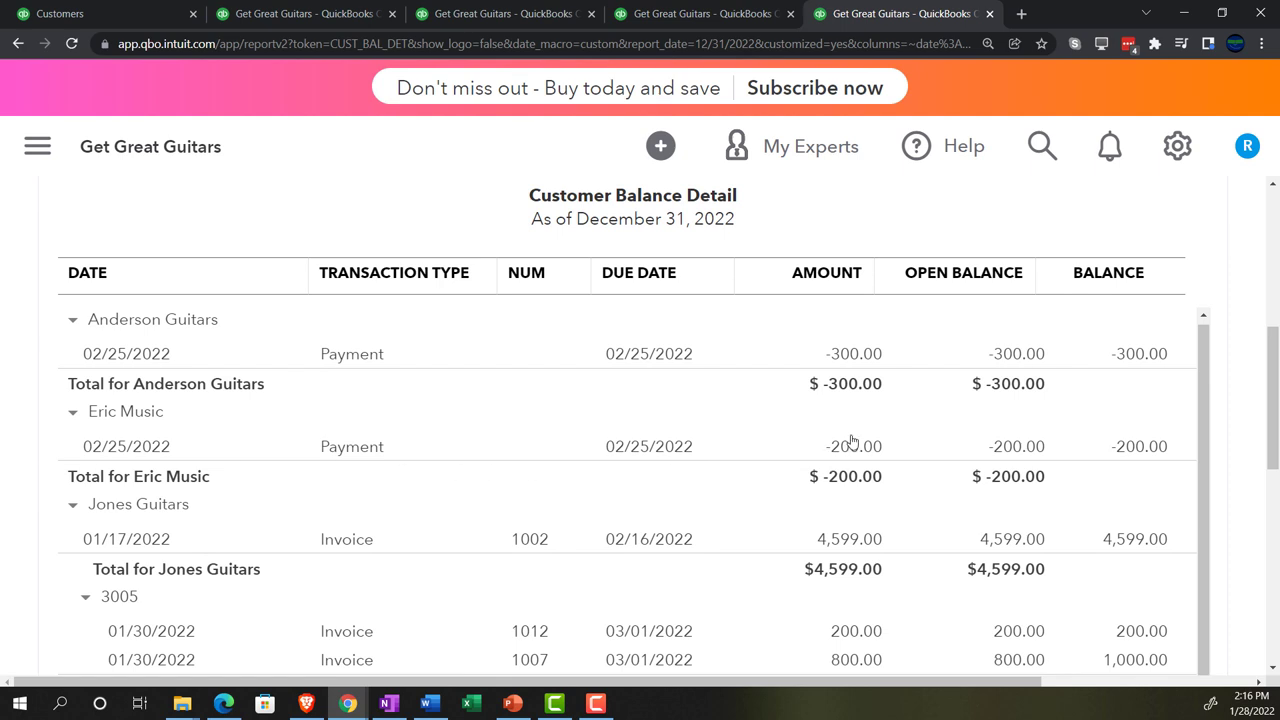
left_click(135, 13)
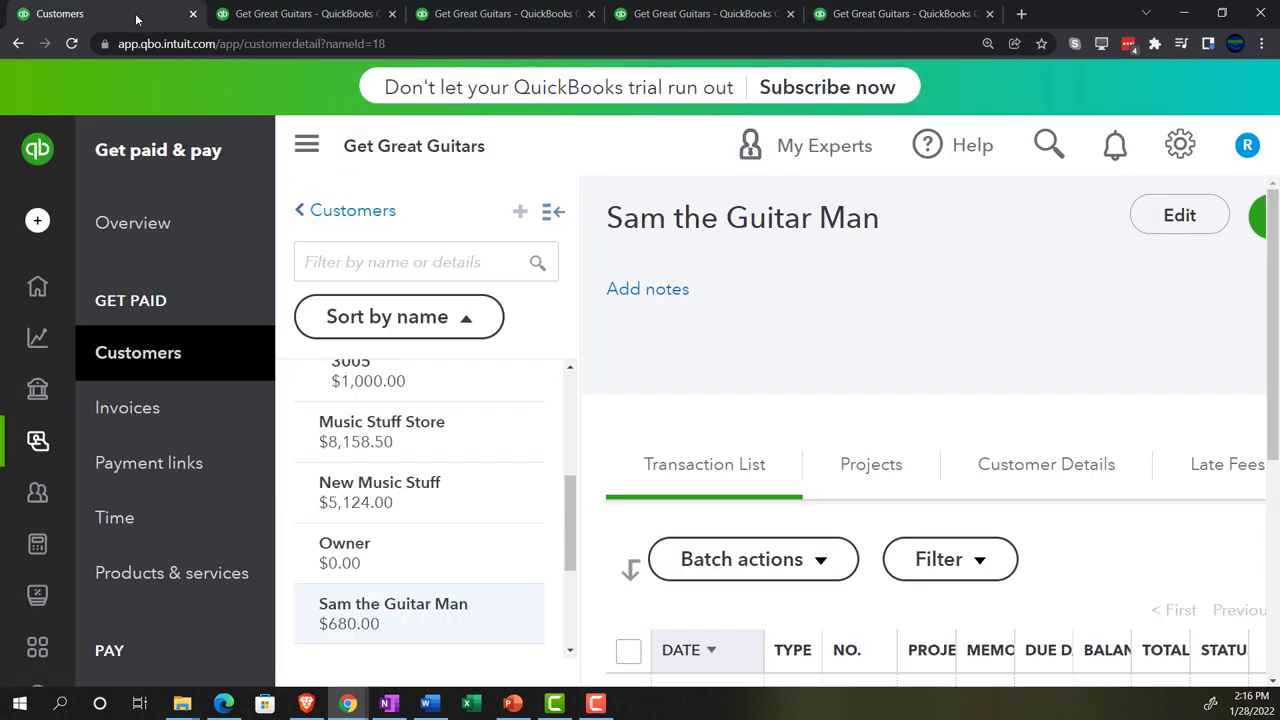
left_click(314, 209)
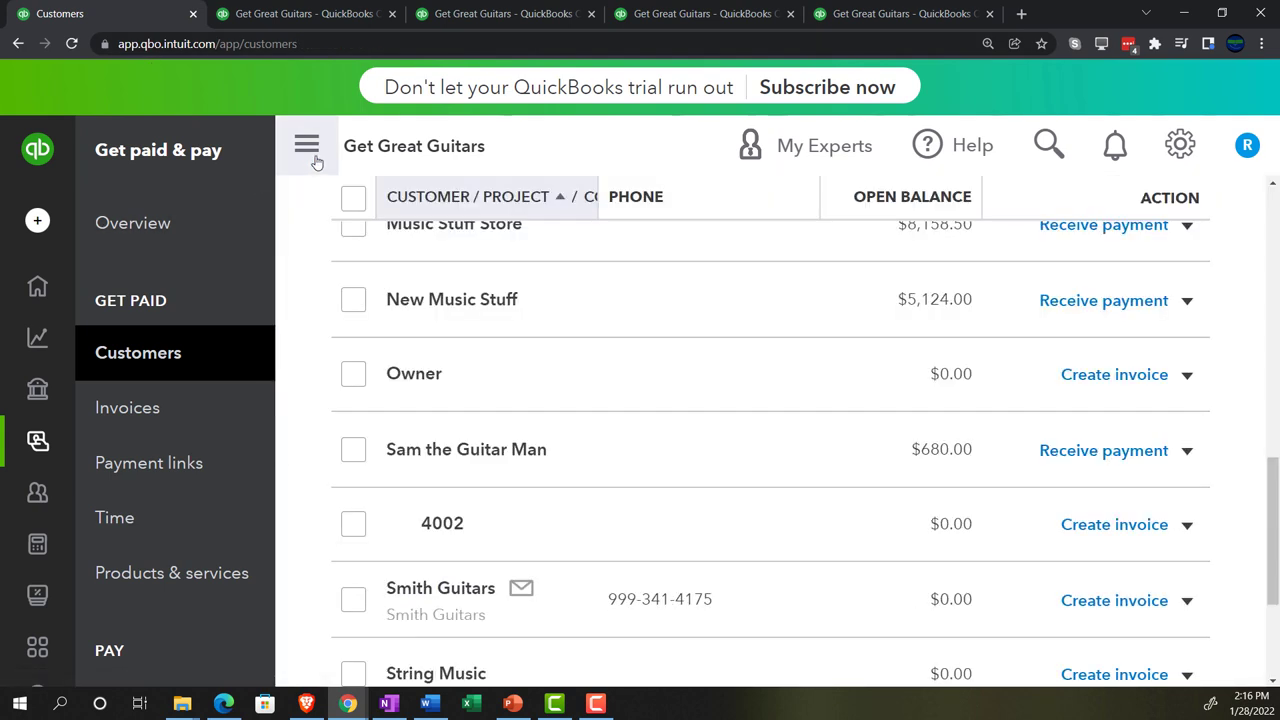
left_click(307, 148)
scroll(331, 420, "up", 3)
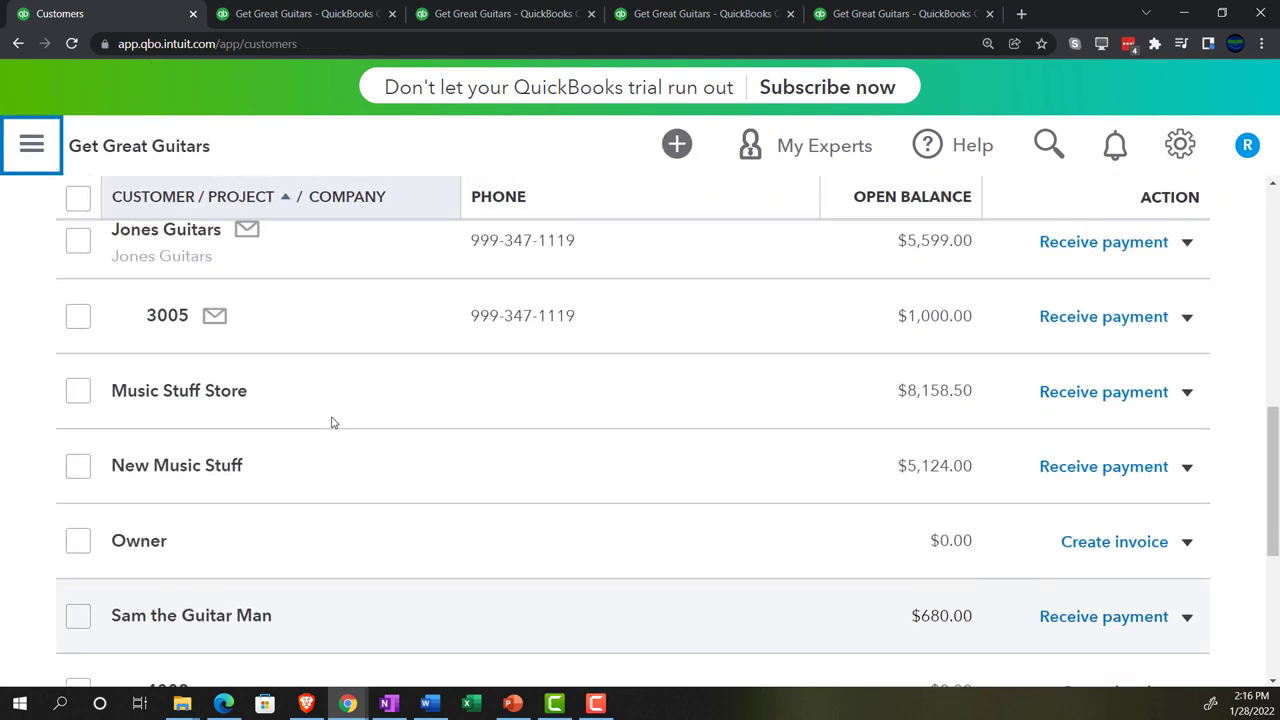
scroll(331, 420, "up", 2)
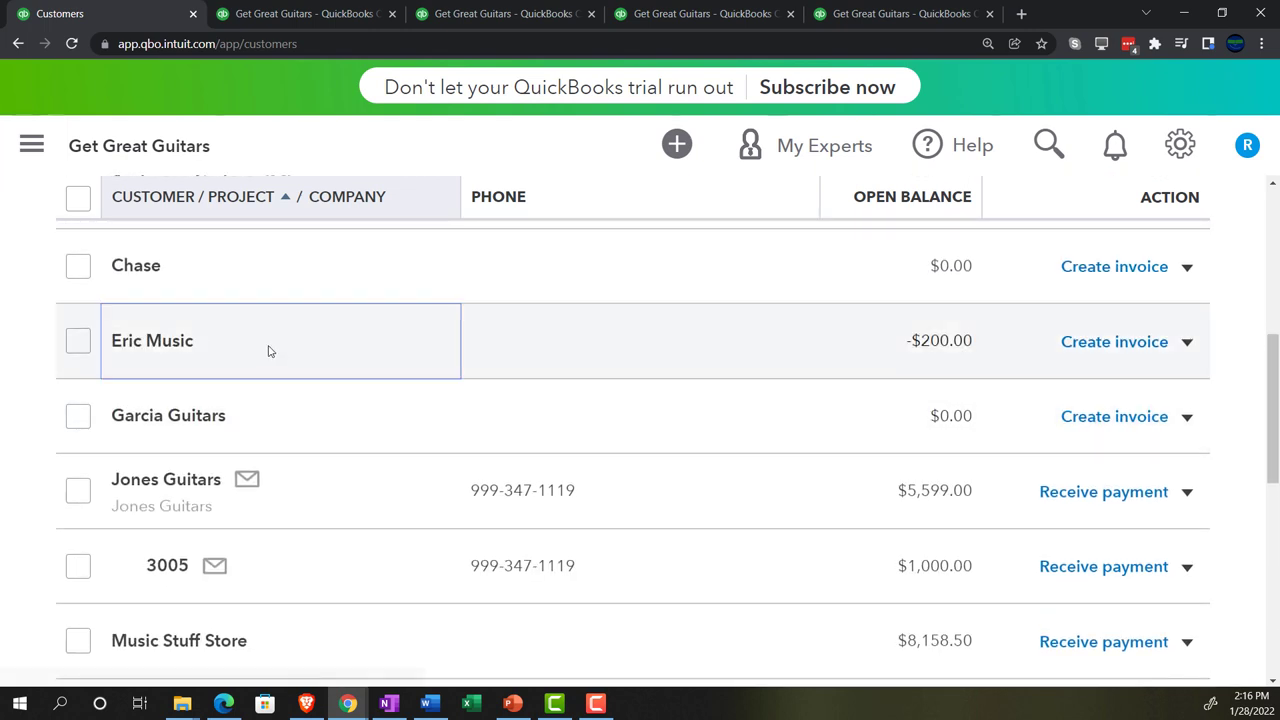
left_click(269, 349)
scroll(414, 414, "down", 3)
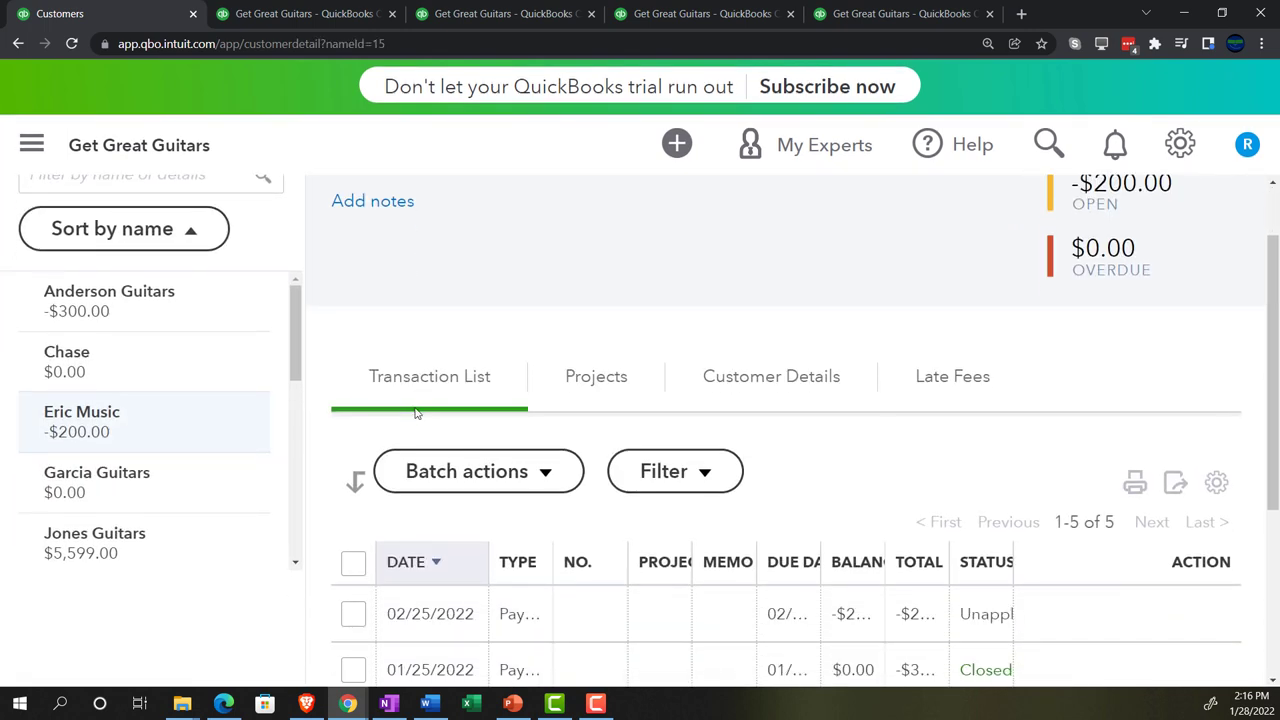
scroll(416, 414, "down", 1)
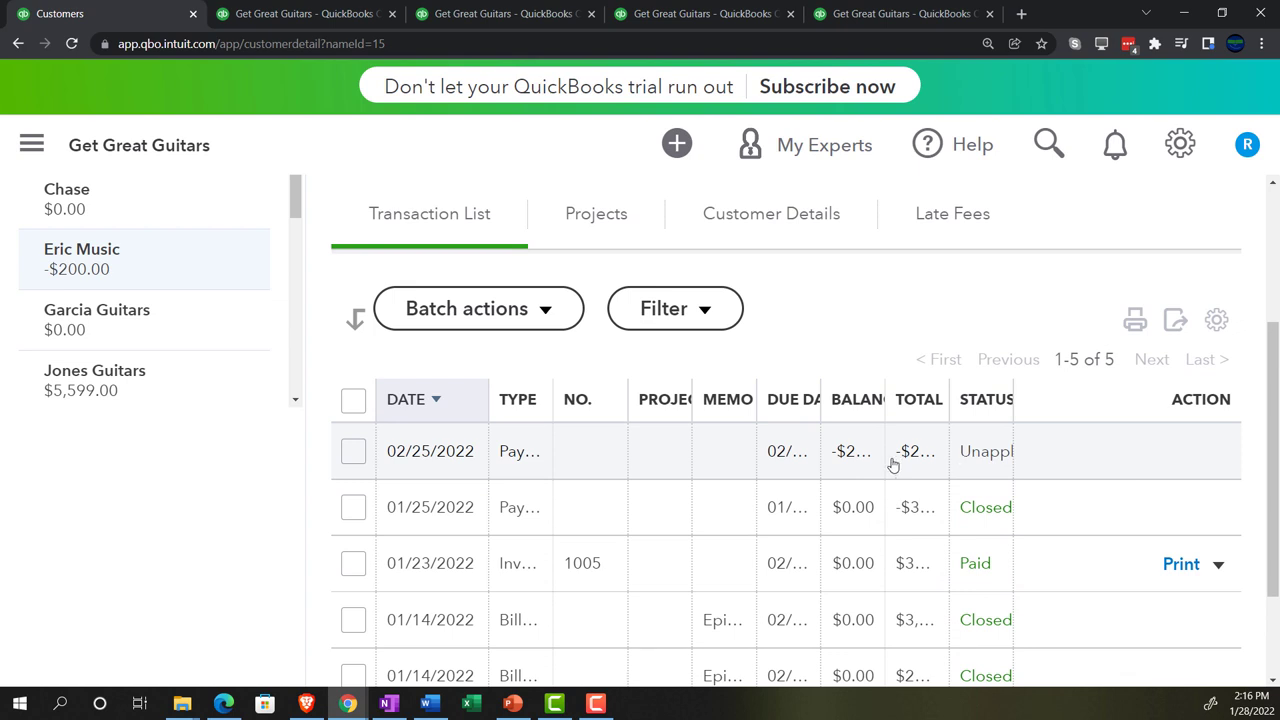
left_click(285, 14)
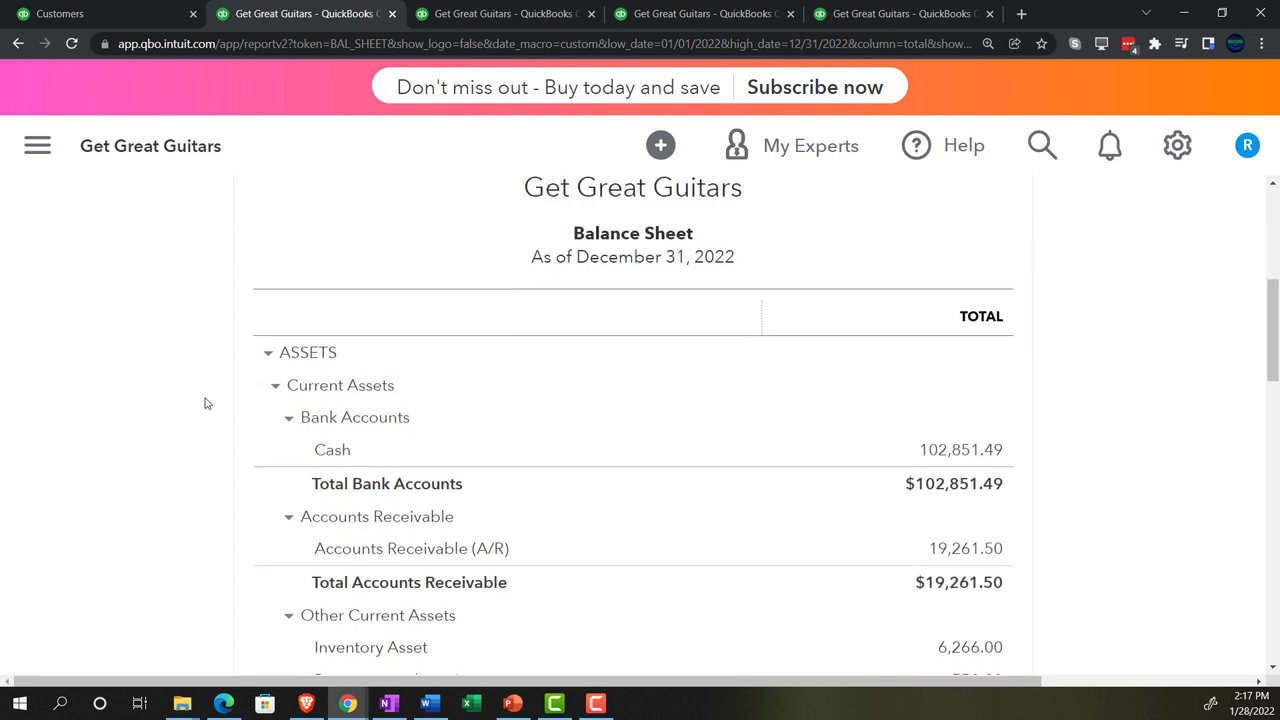
scroll(183, 421, "down", 1)
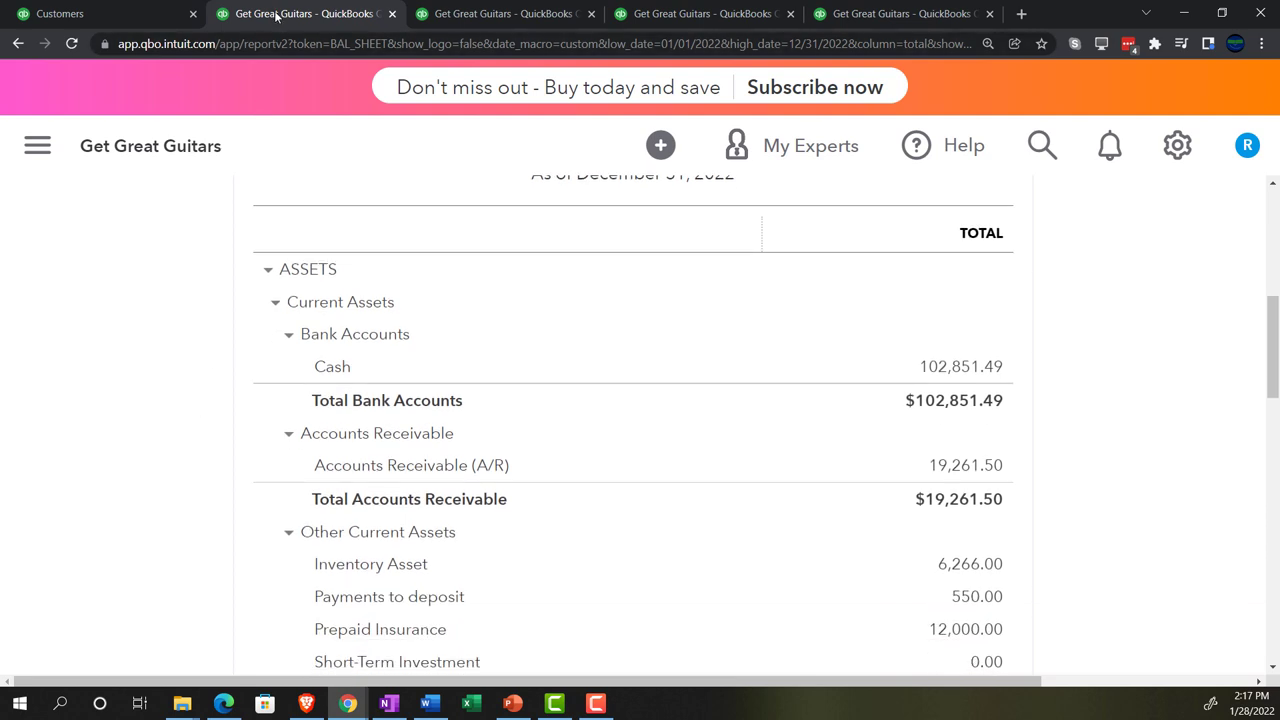
scroll(171, 485, "down", 2)
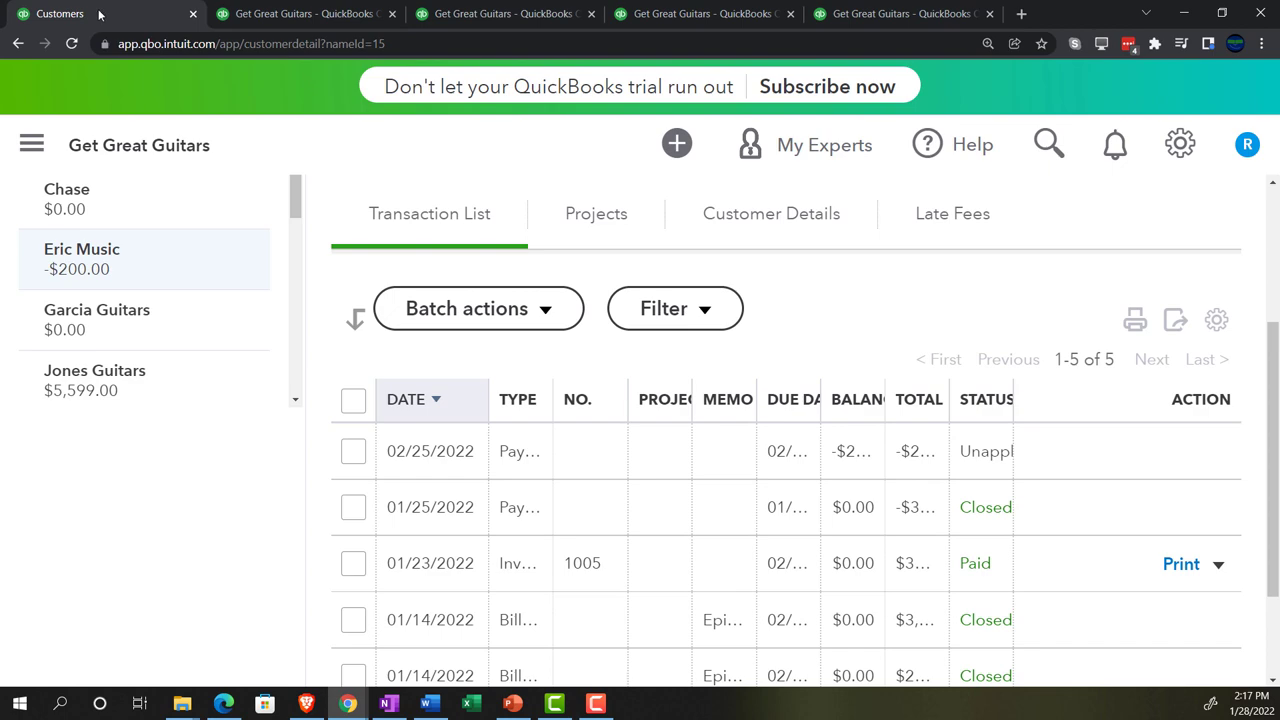
Start a new bank deposit from the + New menu, keeping the page at 125% zoom.
left_click(31, 144)
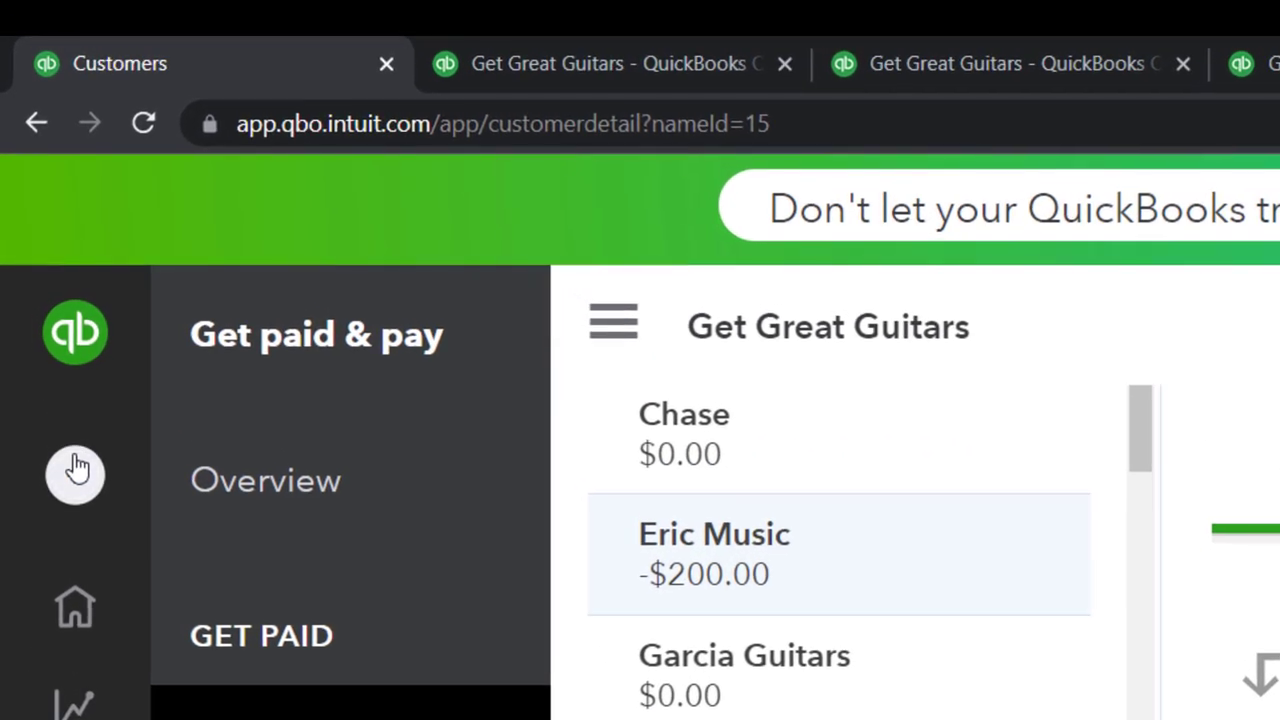
left_click(39, 233)
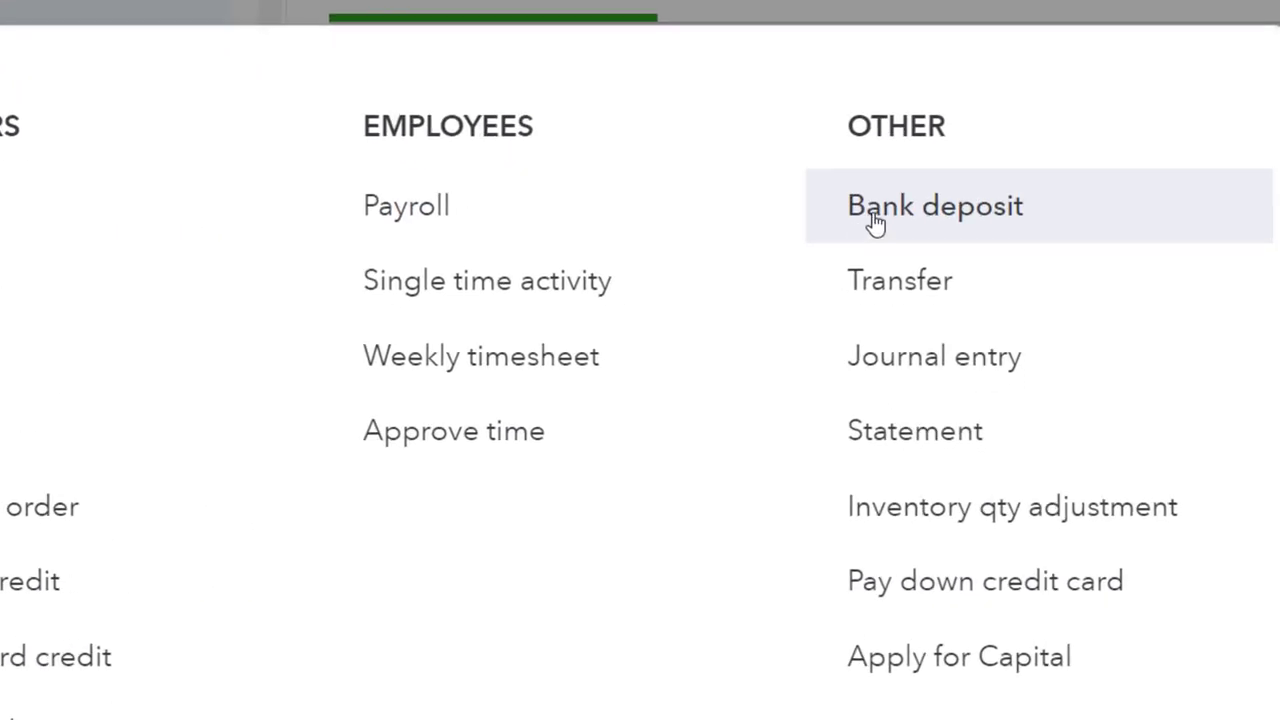
left_click(875, 215)
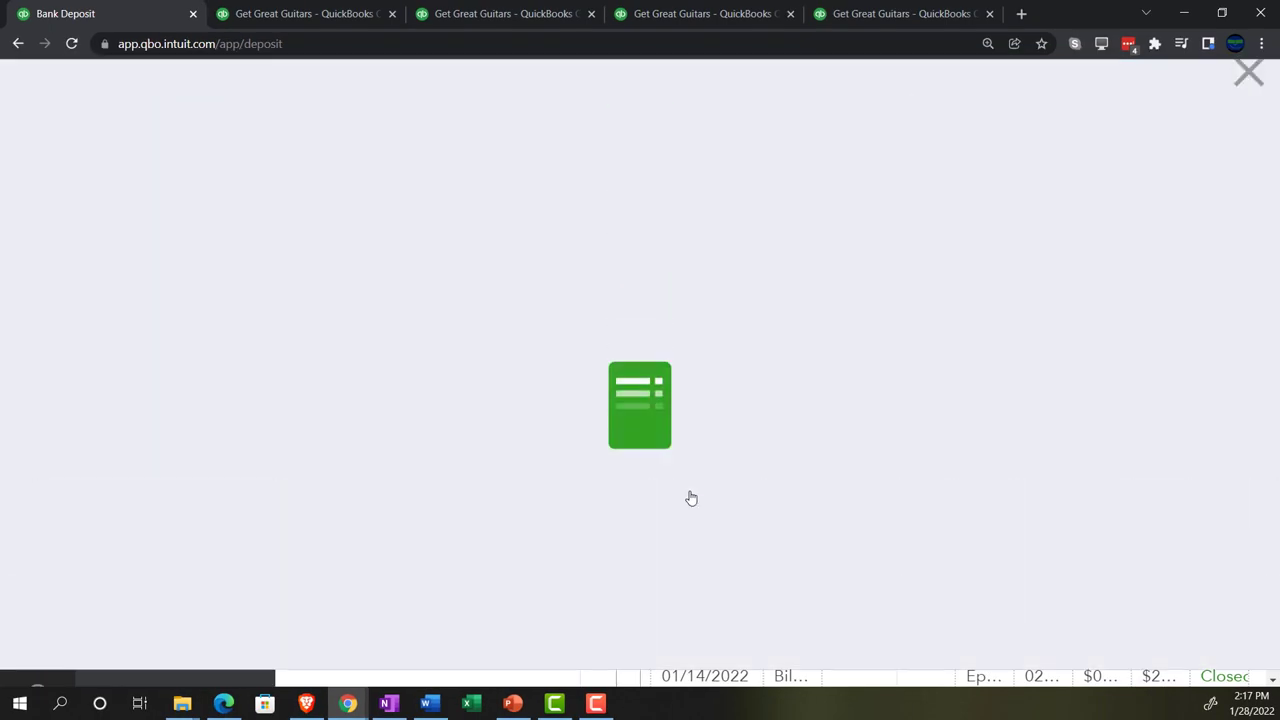
key("ctrl+plus")
key("ctrl+minus")
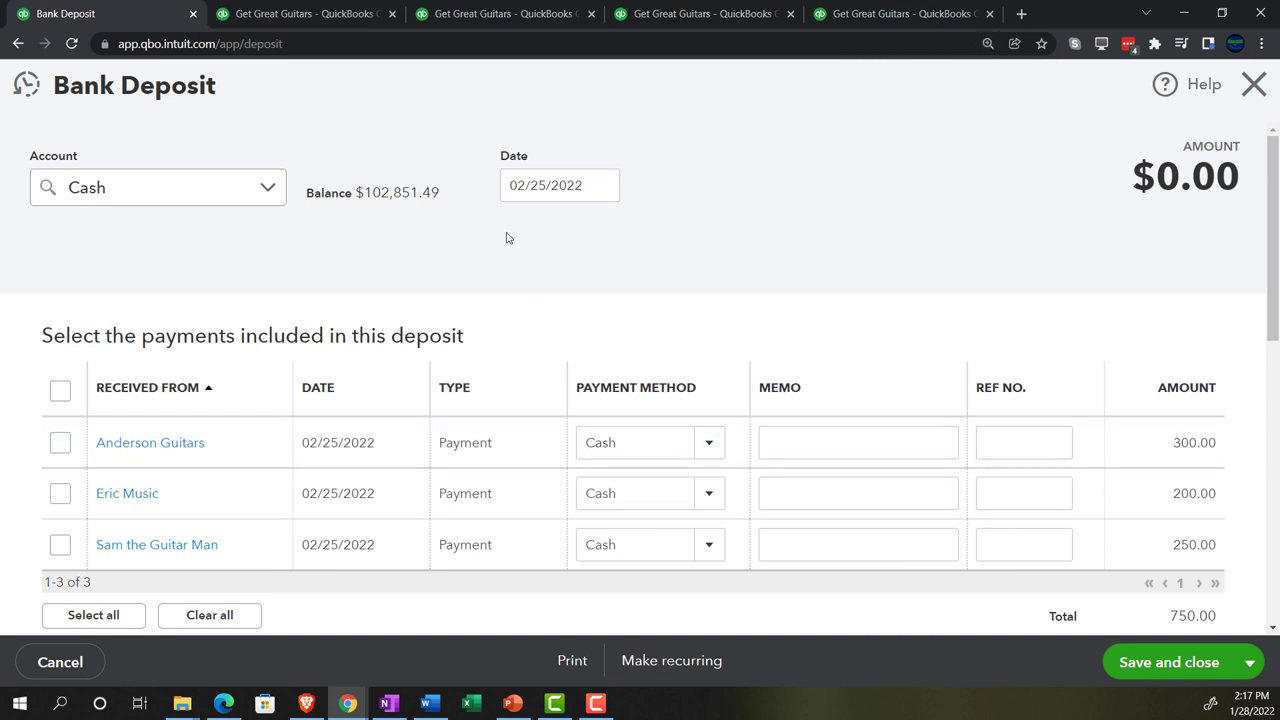
scroll(62, 447, "down", 1)
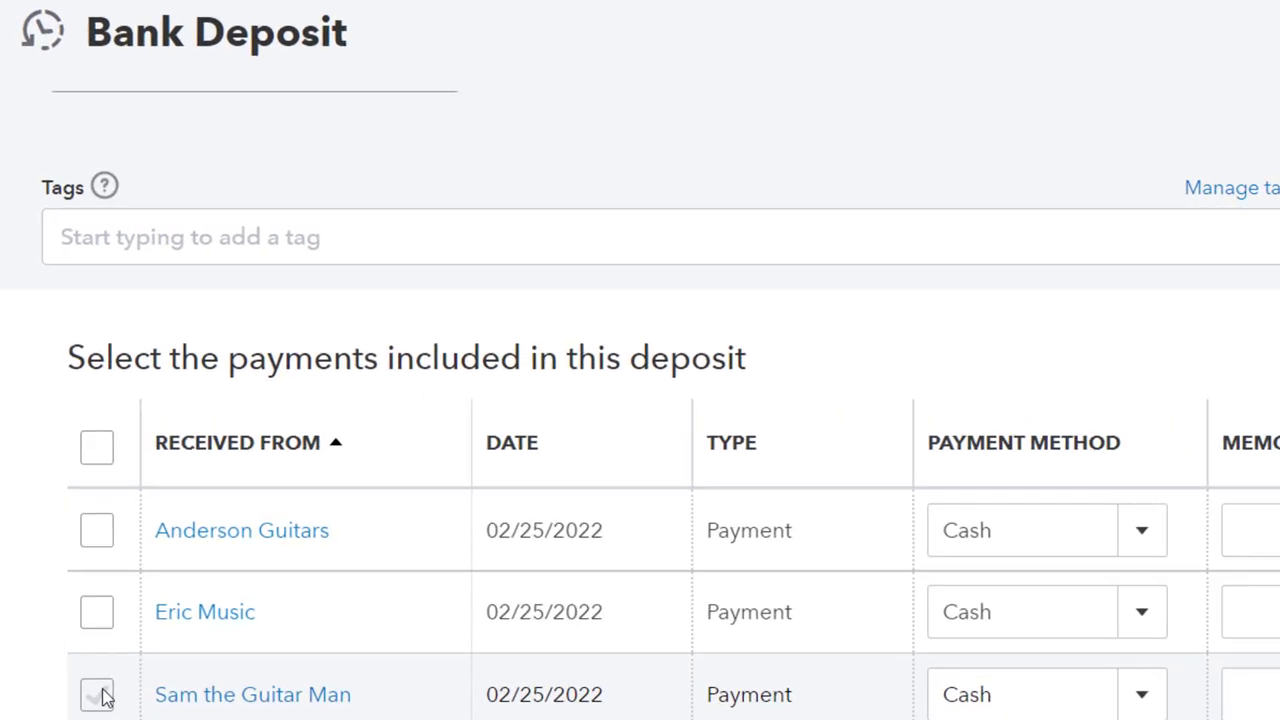
Select all three unapplied payments and save the $750.00 deposit.
left_click(106, 460)
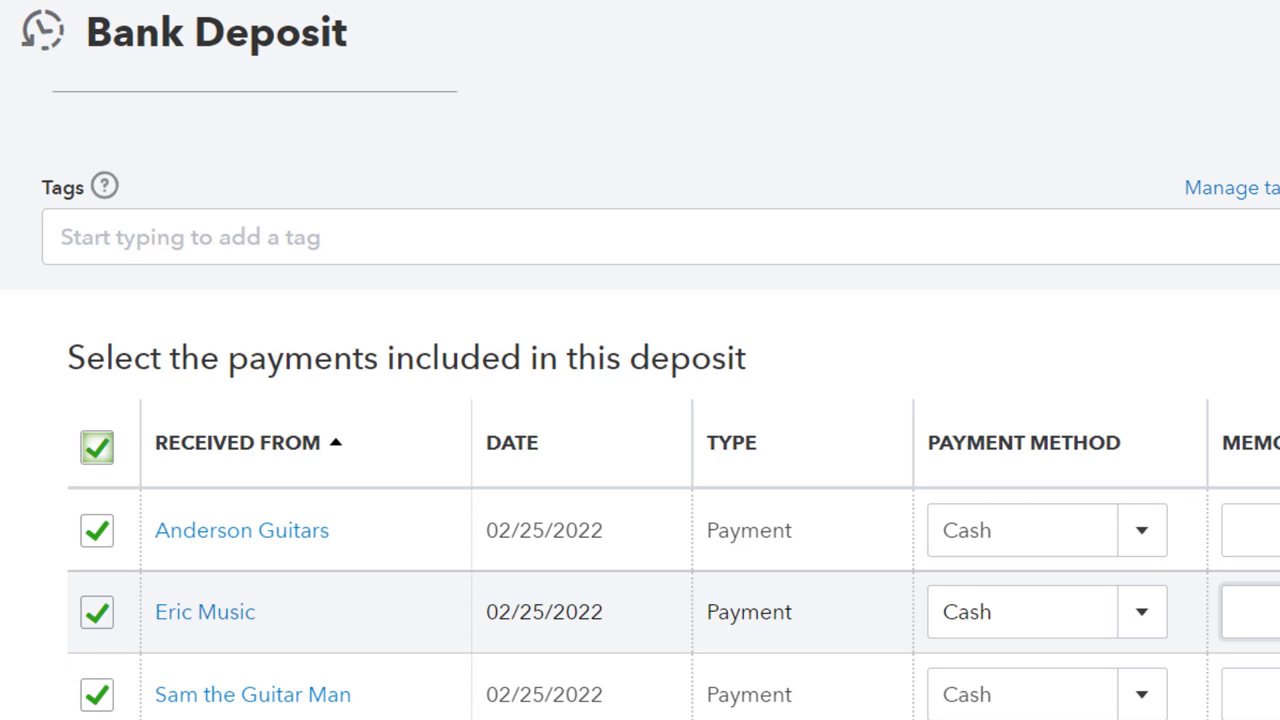
scroll(640, 400, "down", 3)
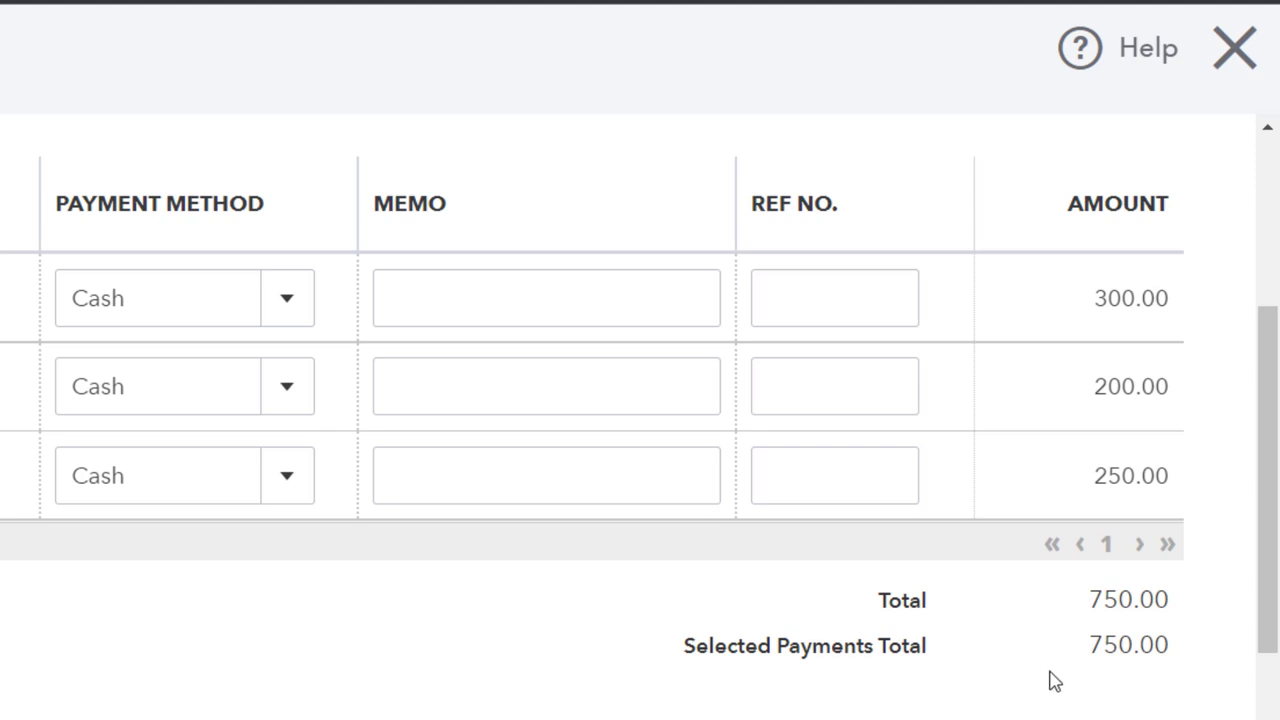
scroll(1045, 680, "up", 5)
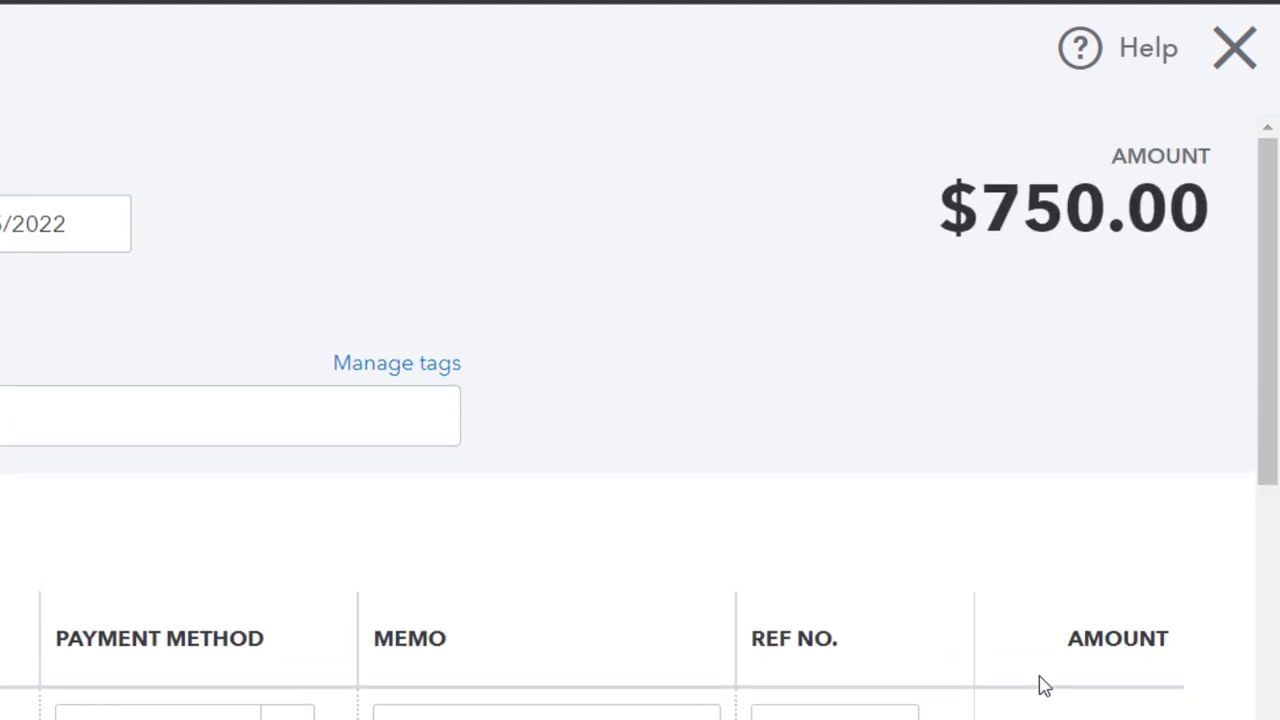
scroll(1043, 686, "down", 2)
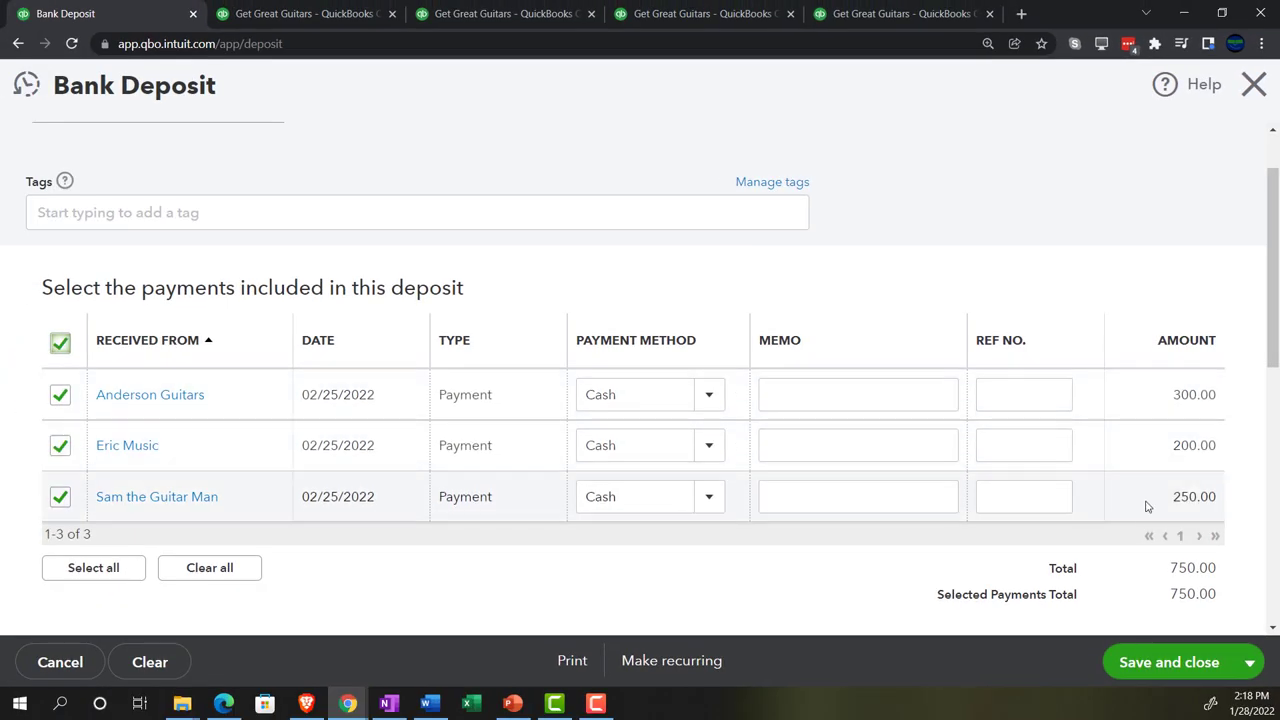
left_click(1158, 674)
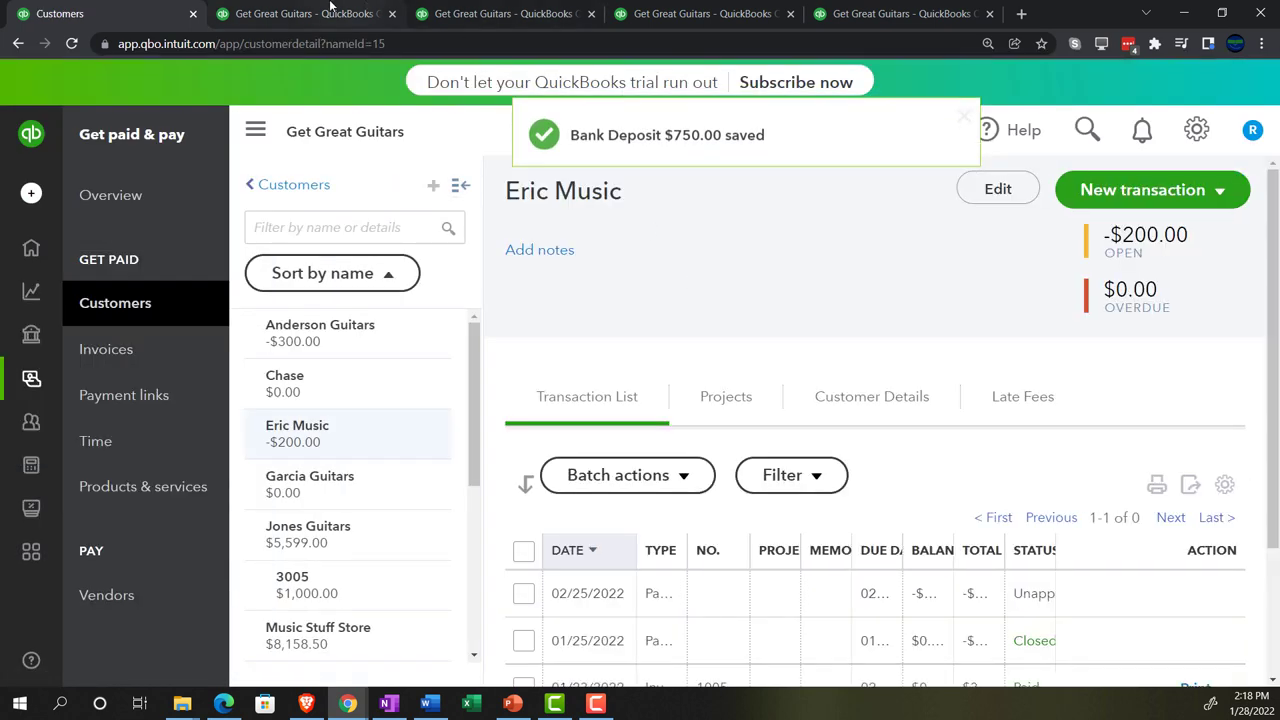
Rerun the Balance Sheet so Cash reflects the deposit at 103,601.49.
left_click(330, 8)
scroll(278, 316, "up", 5)
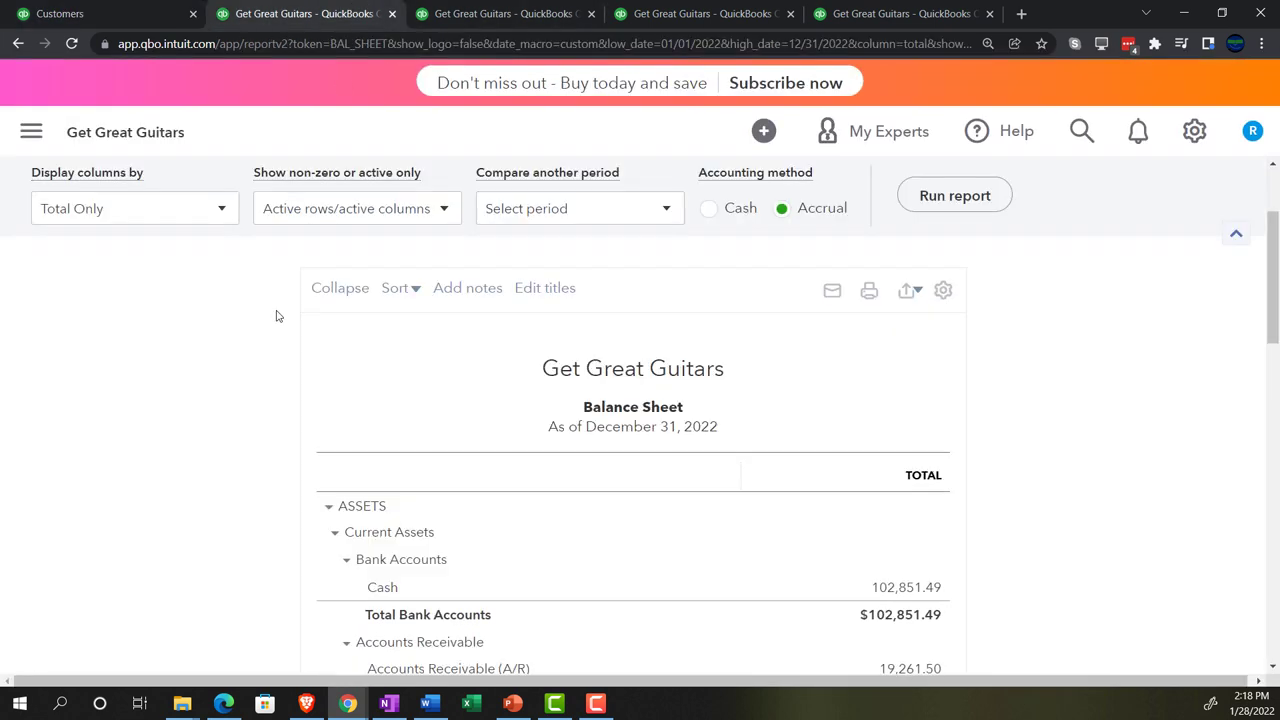
scroll(278, 316, "up", 2)
left_click(937, 363)
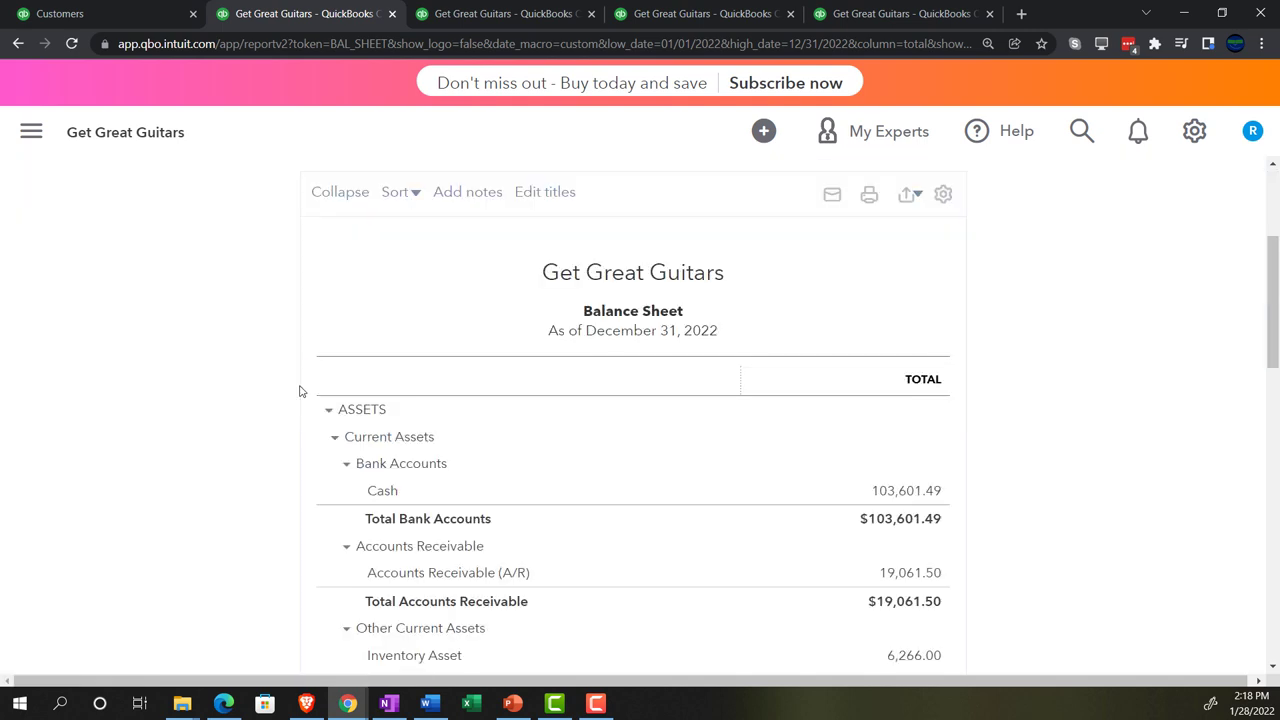
scroll(300, 391, "down", 1)
scroll(300, 391, "up", 1, "ctrl")
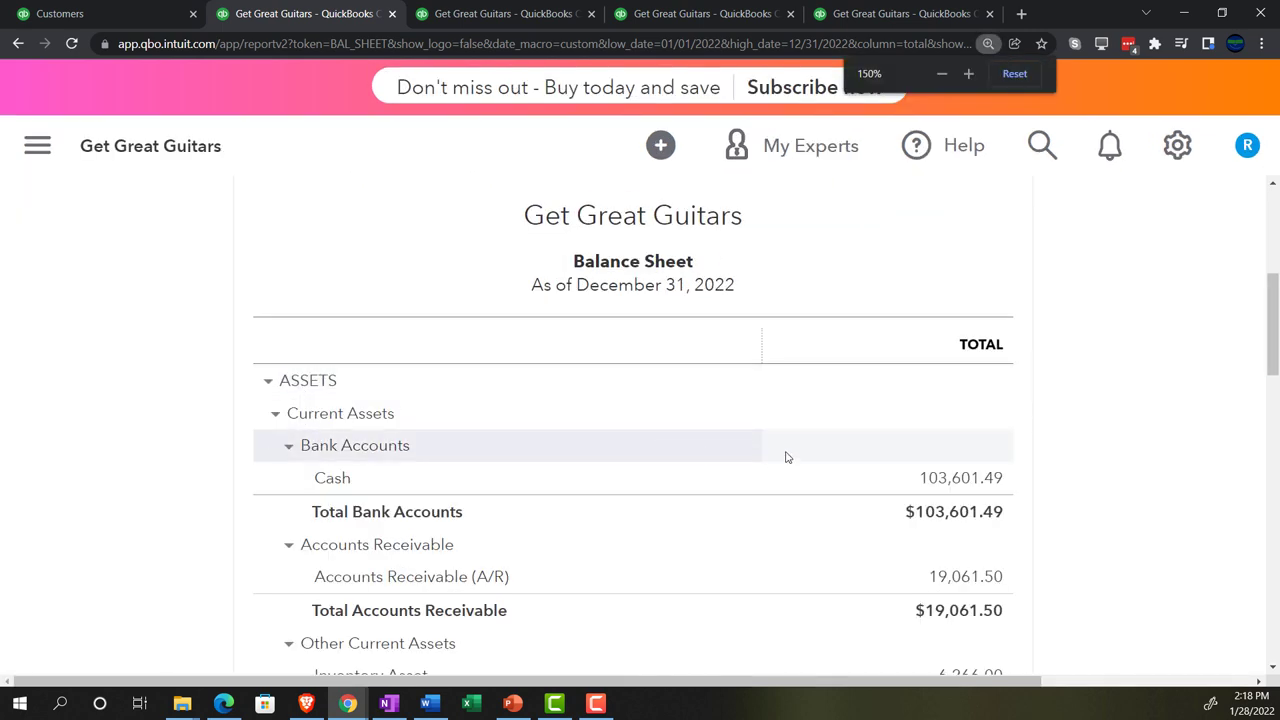
Drill into the Cash balance at 110% zoom to find the 750.00 deposit.
left_click(940, 479)
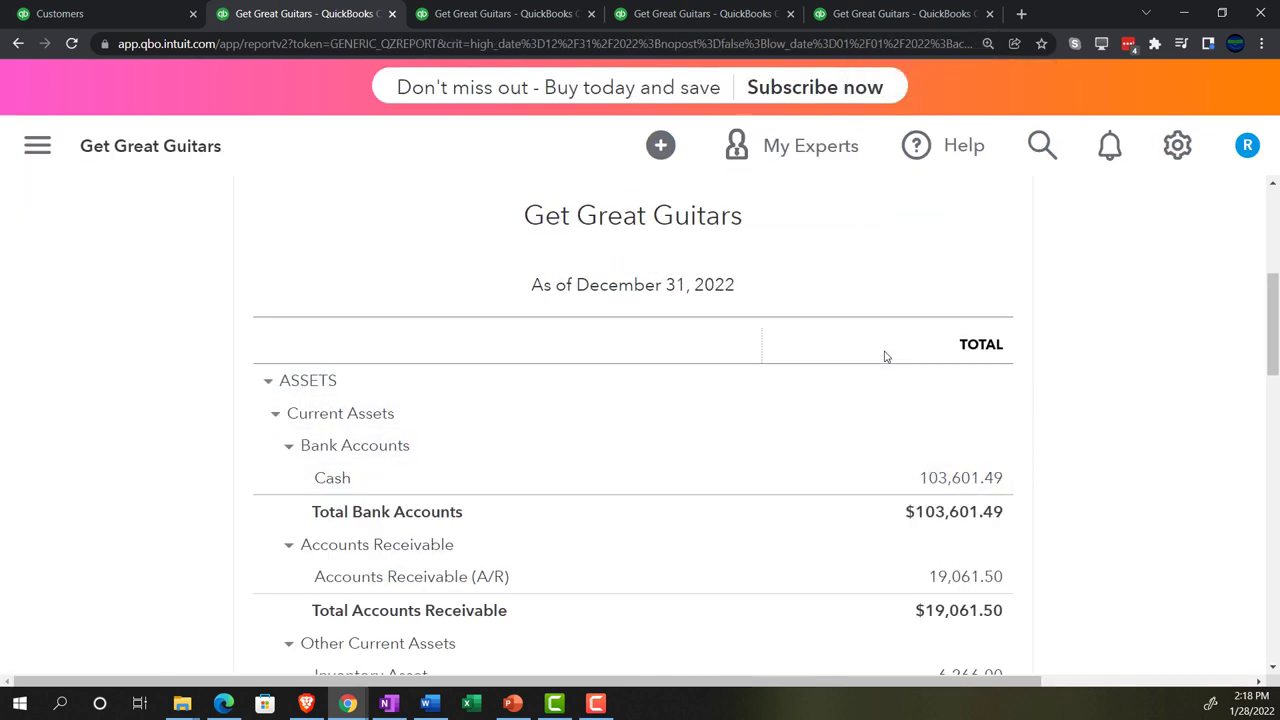
scroll(883, 357, "down", 5)
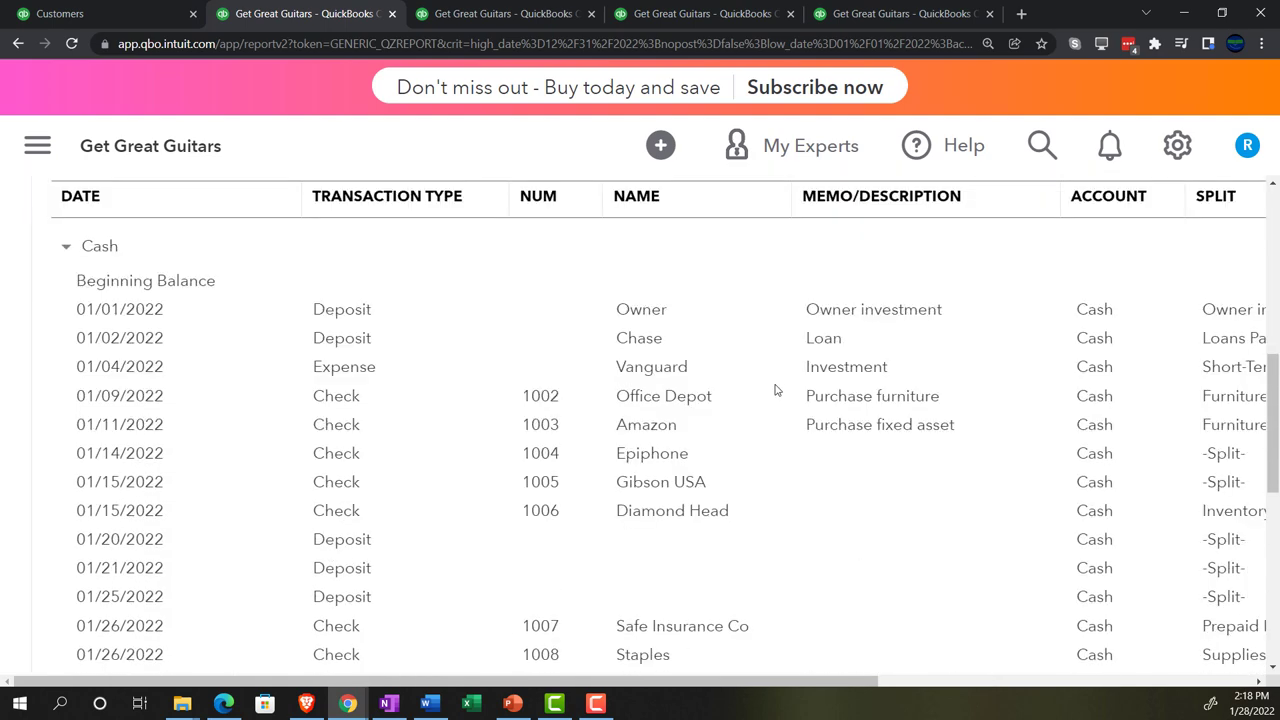
key("ctrl+minus")
key("ctrl+minus")
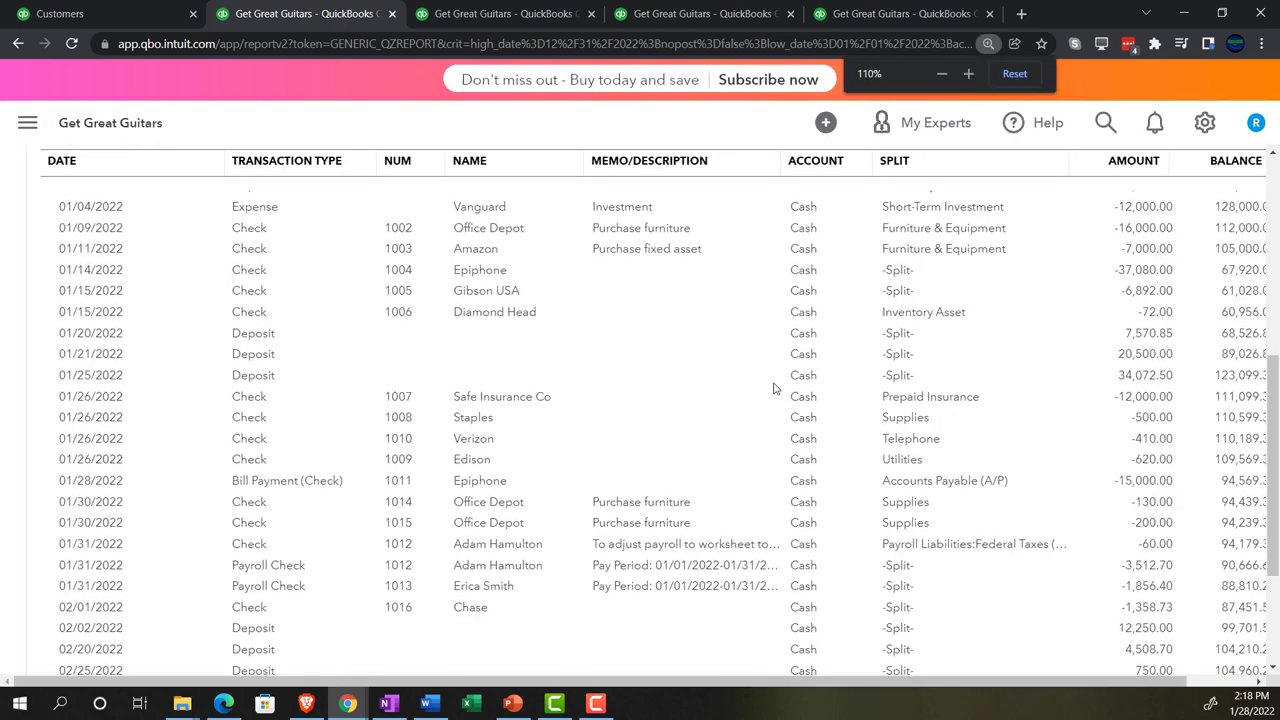
scroll(768, 390, "down", 3)
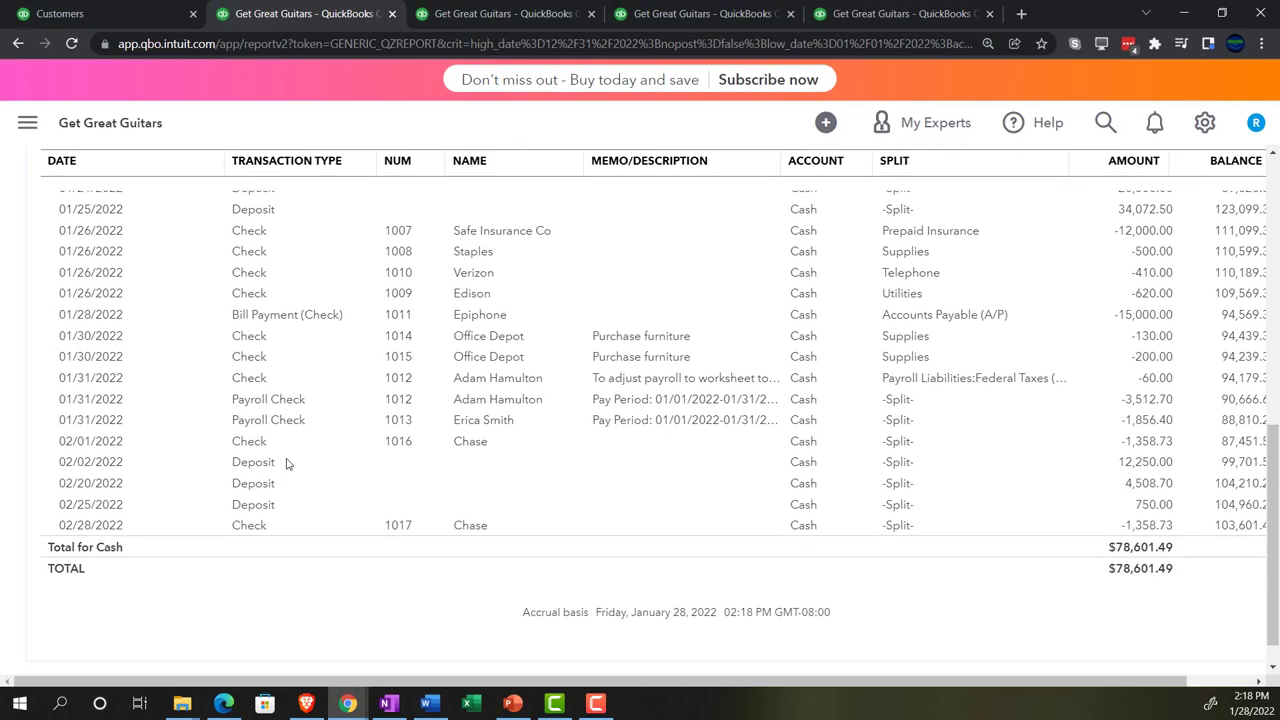
scroll(285, 462, "up", 10)
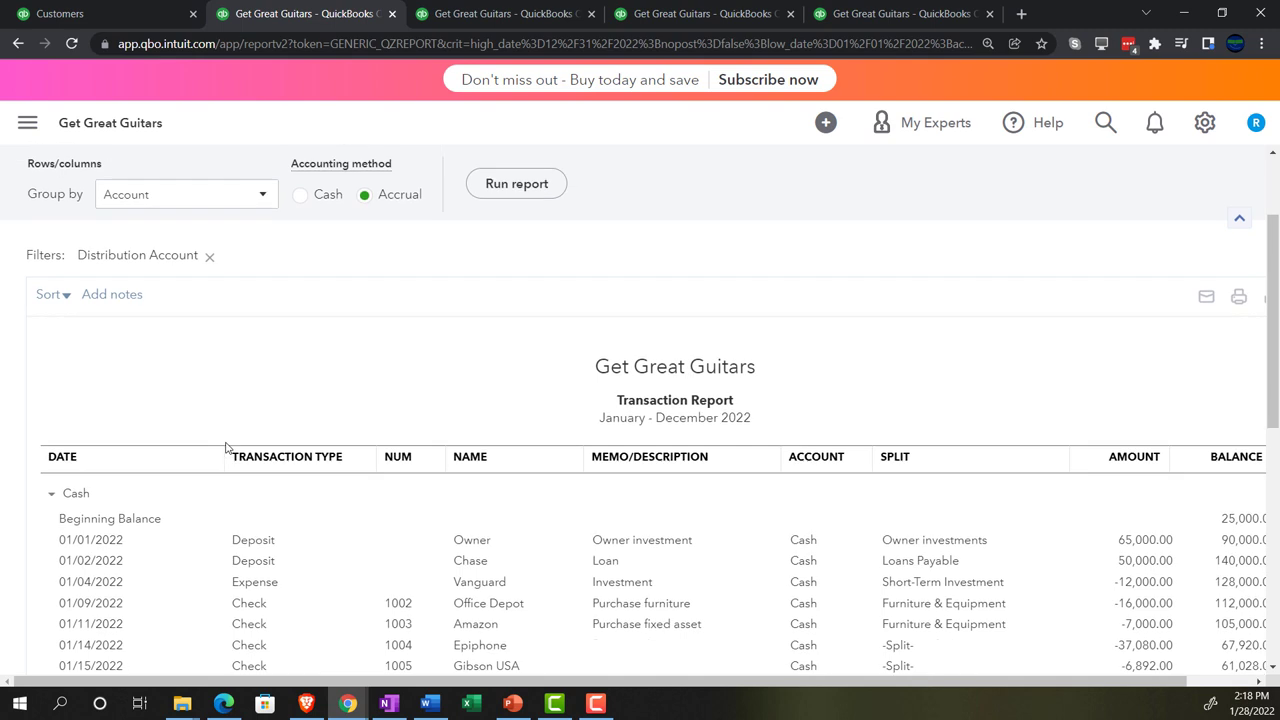
Return to the Balance Sheet and drill into the 0.00 Payments to deposit balance.
left_click(134, 224)
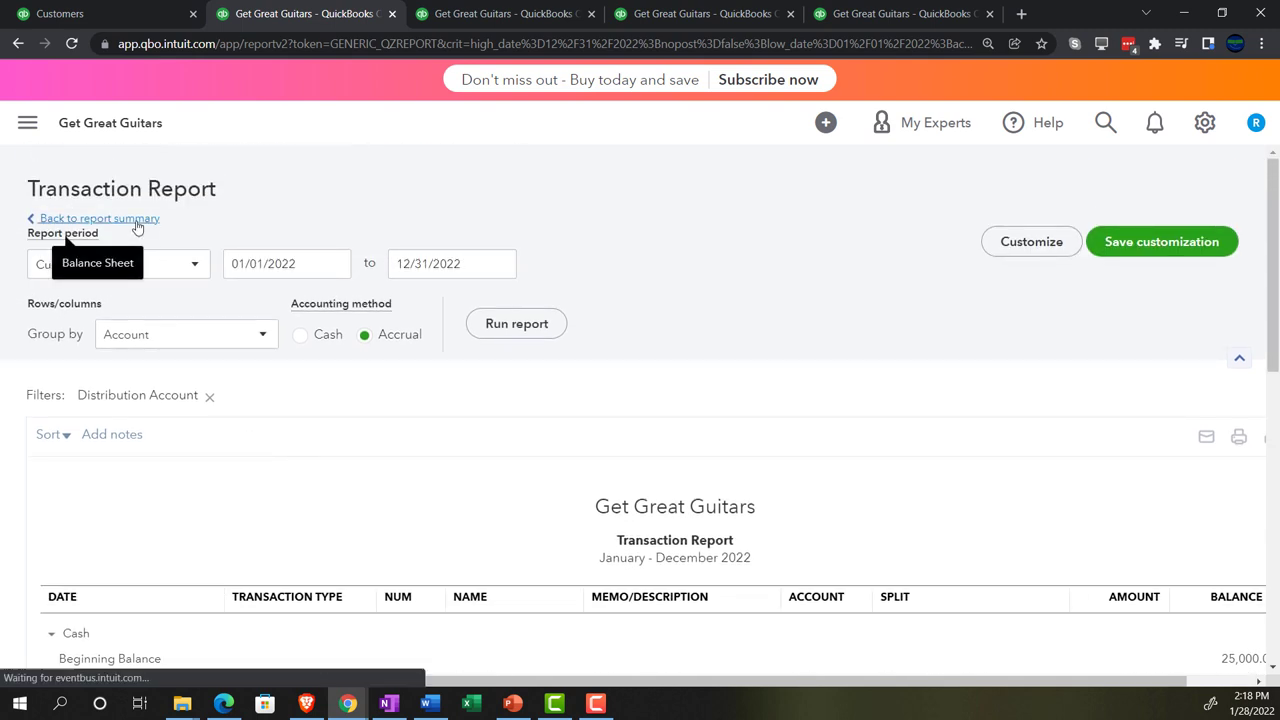
scroll(211, 462, "down", 2)
key("ctrl+plus")
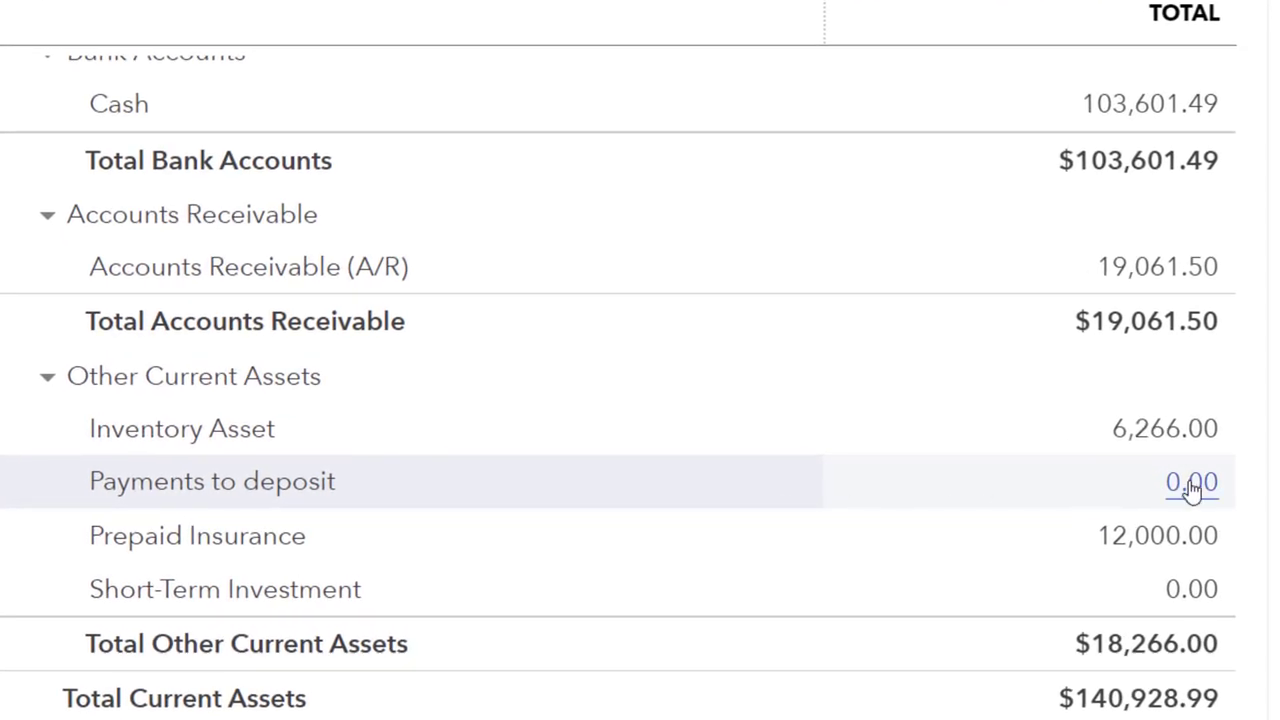
left_click(1182, 485)
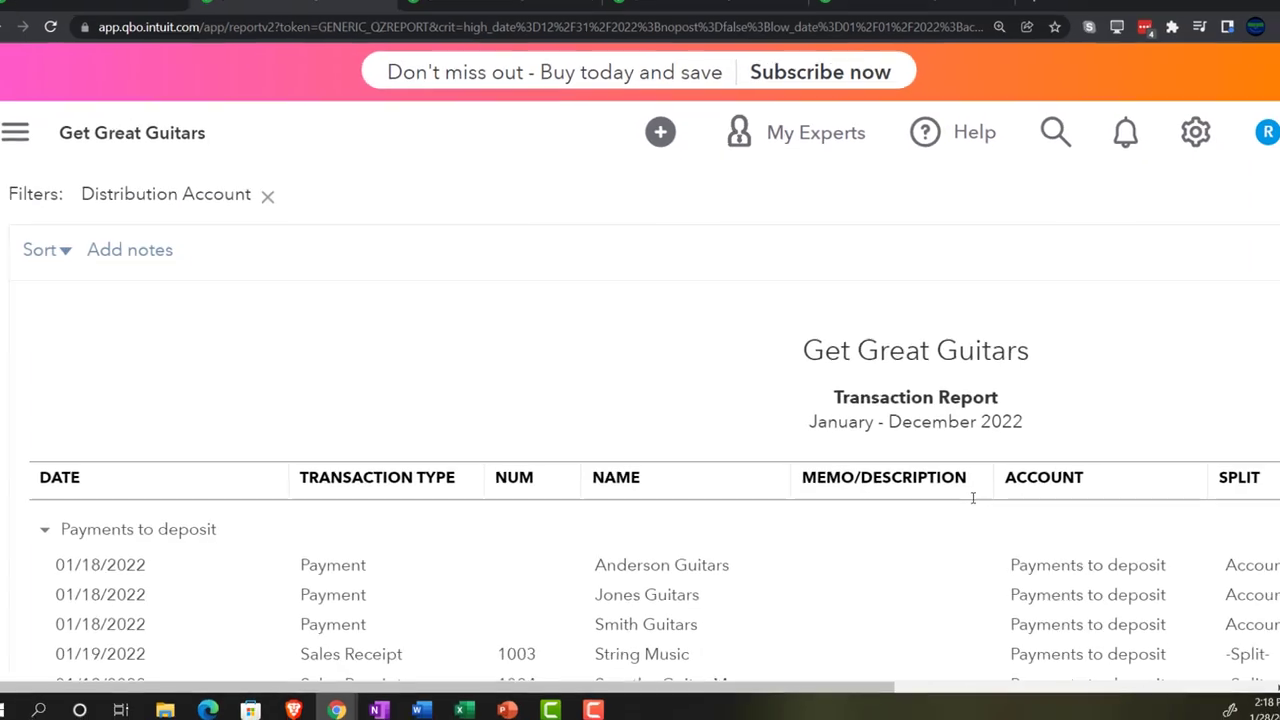
key("ctrl+minus")
key("ctrl+minus")
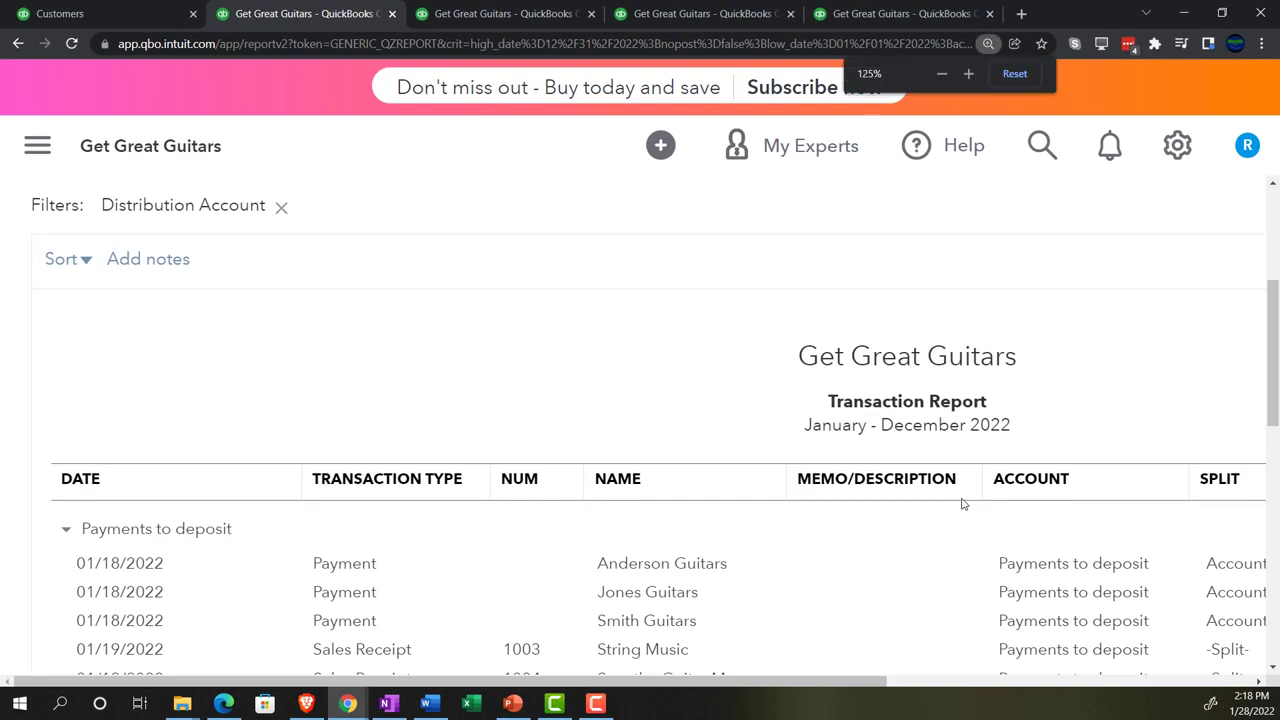
key("ctrl+minus")
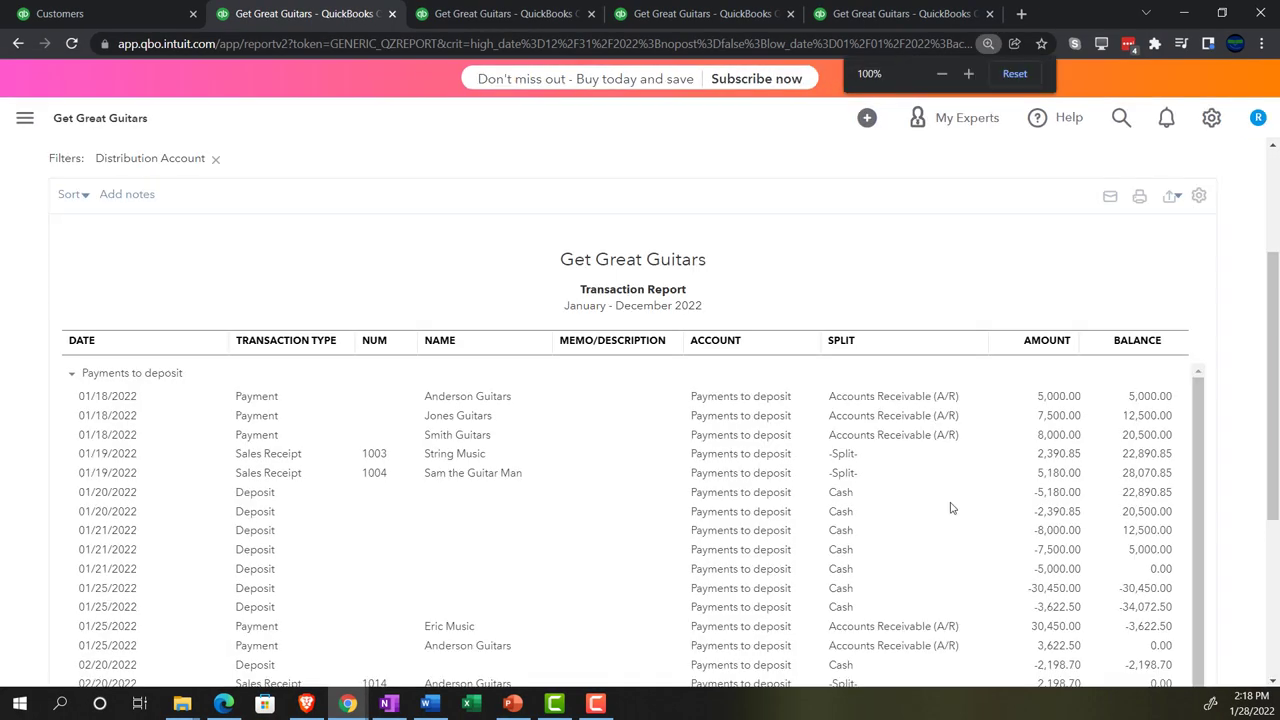
Check the three payments offset by deposits net to $0.00, then go back to the Balance Sheet.
scroll(895, 513, "down", 3)
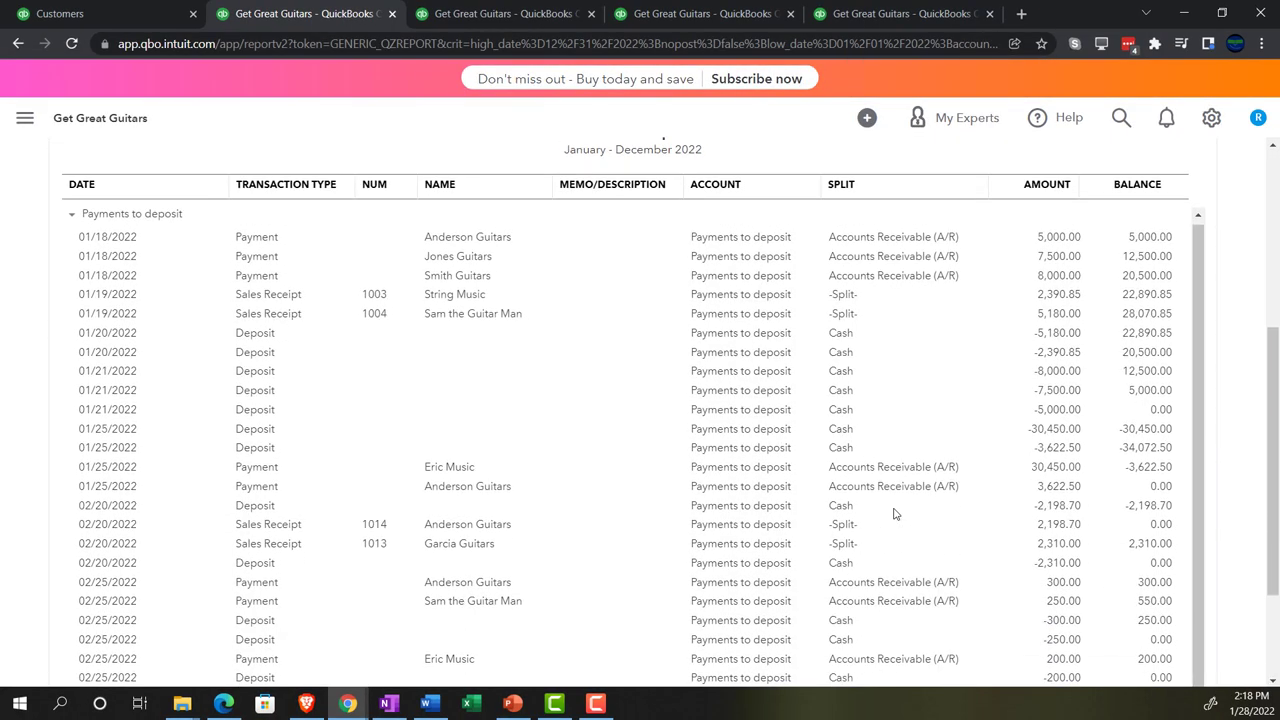
scroll(895, 513, "down", 3)
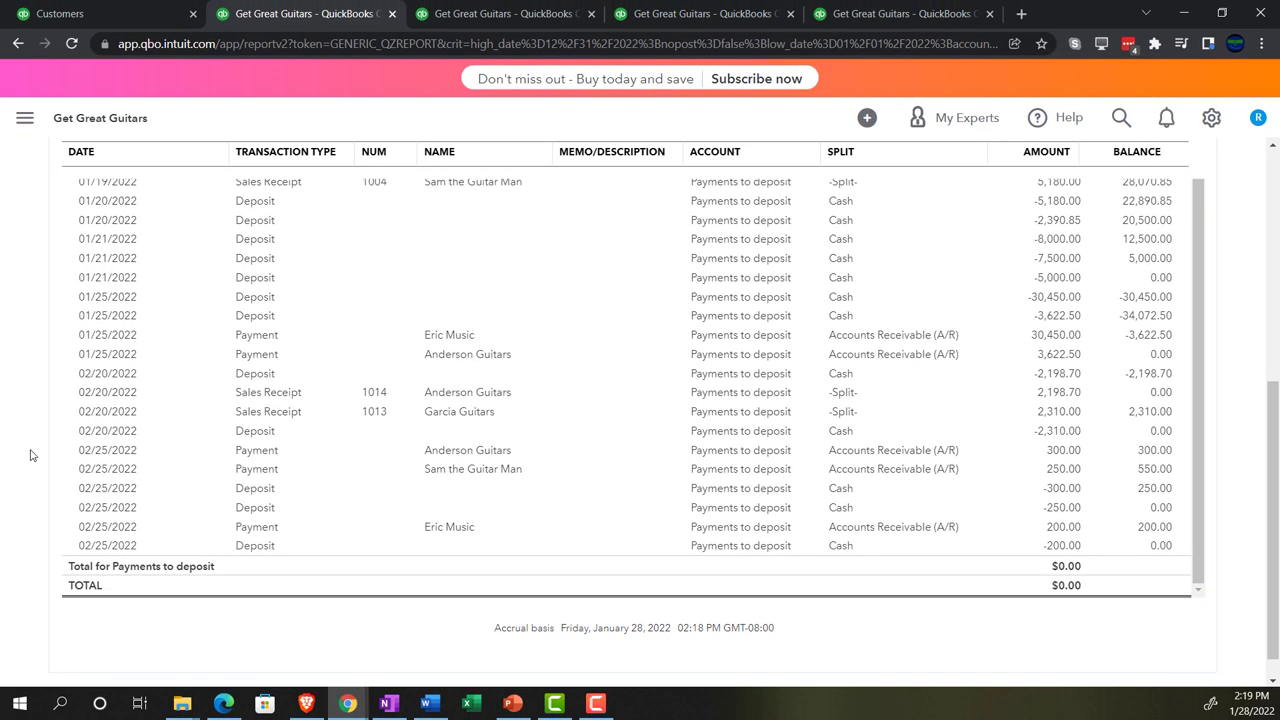
scroll(30, 451, "up", 3)
scroll(30, 451, "up", 2)
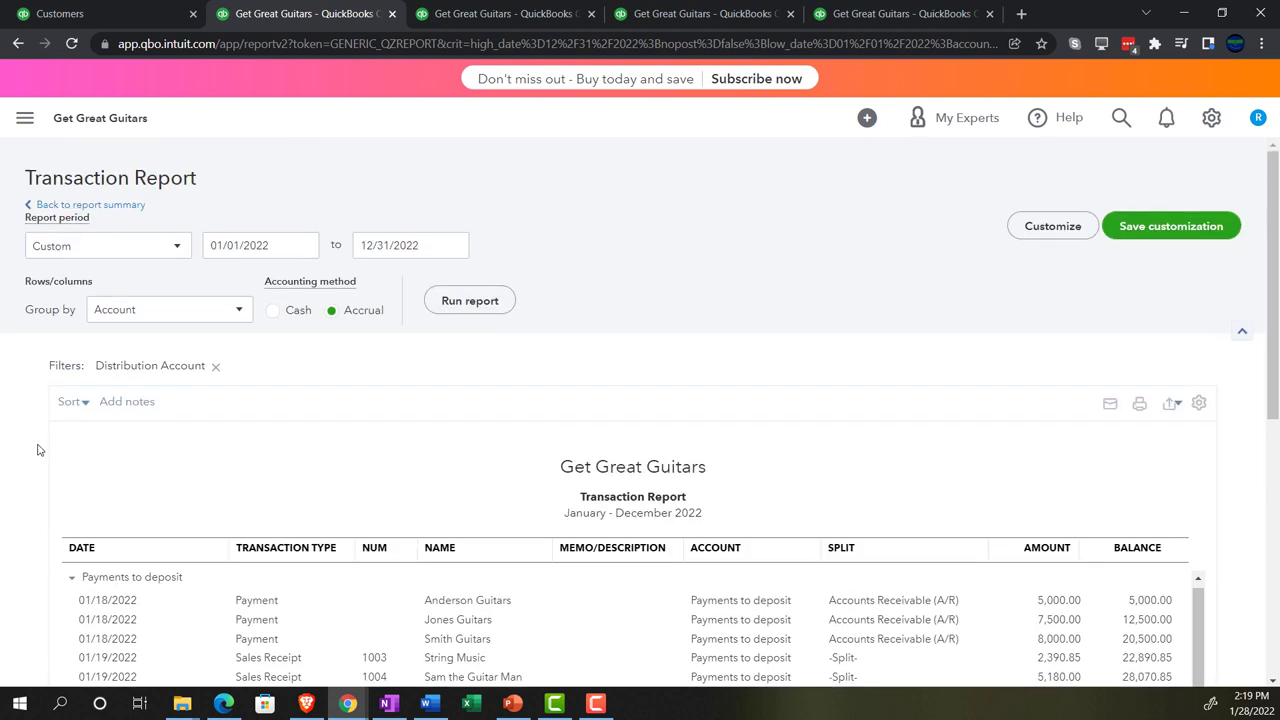
left_click(101, 210)
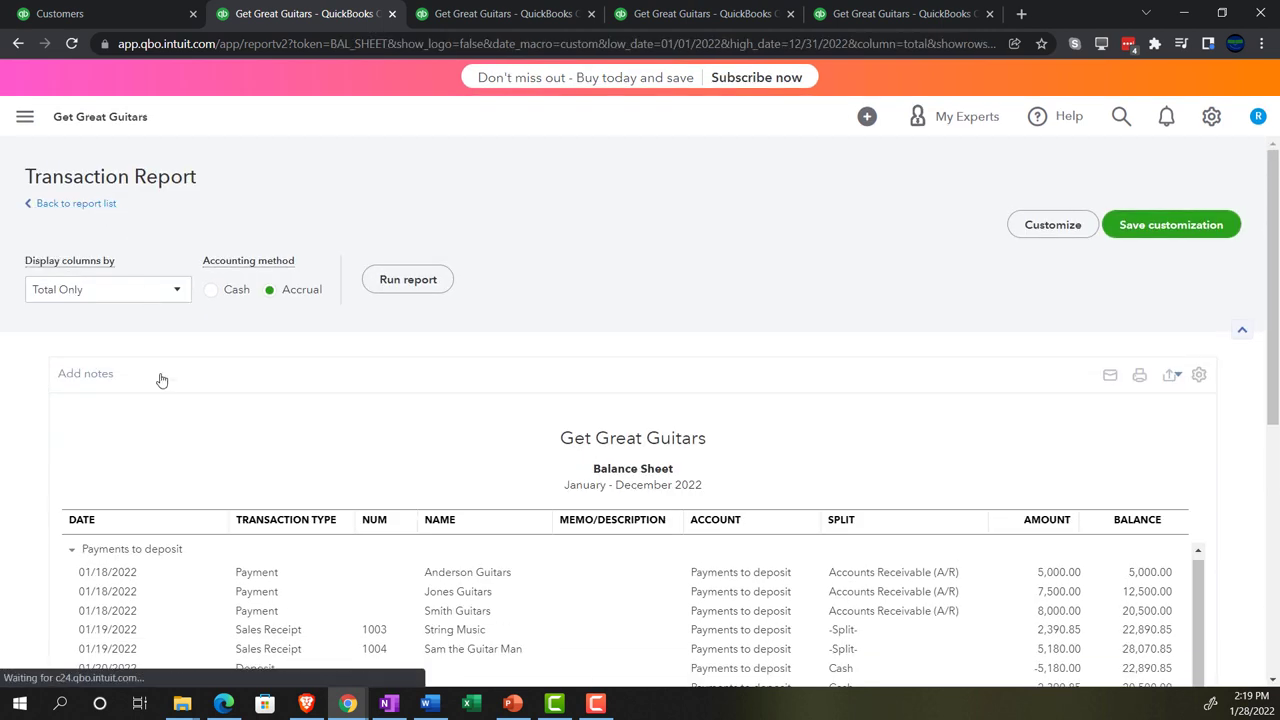
Enlarge the Balance Sheet, then return to the Customer Balance Detail report and the main navigation.
scroll(176, 394, "down", 5)
key("ctrl+plus")
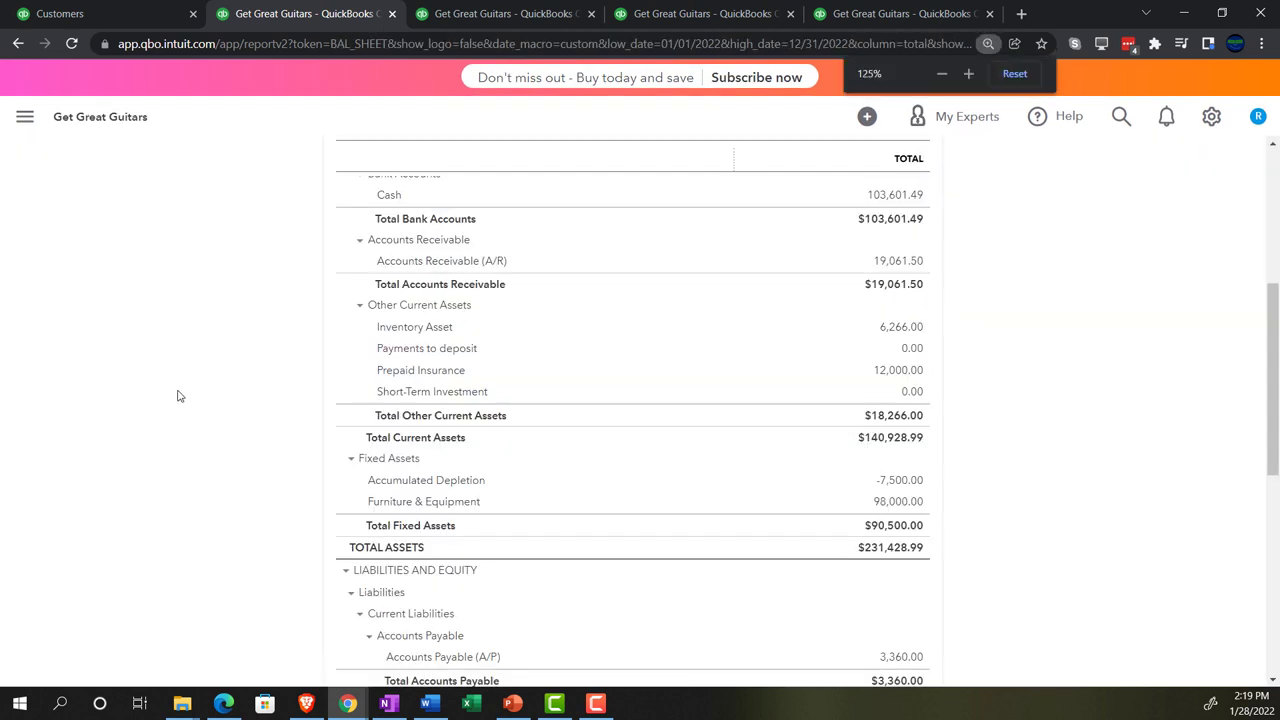
key("ctrl+plus")
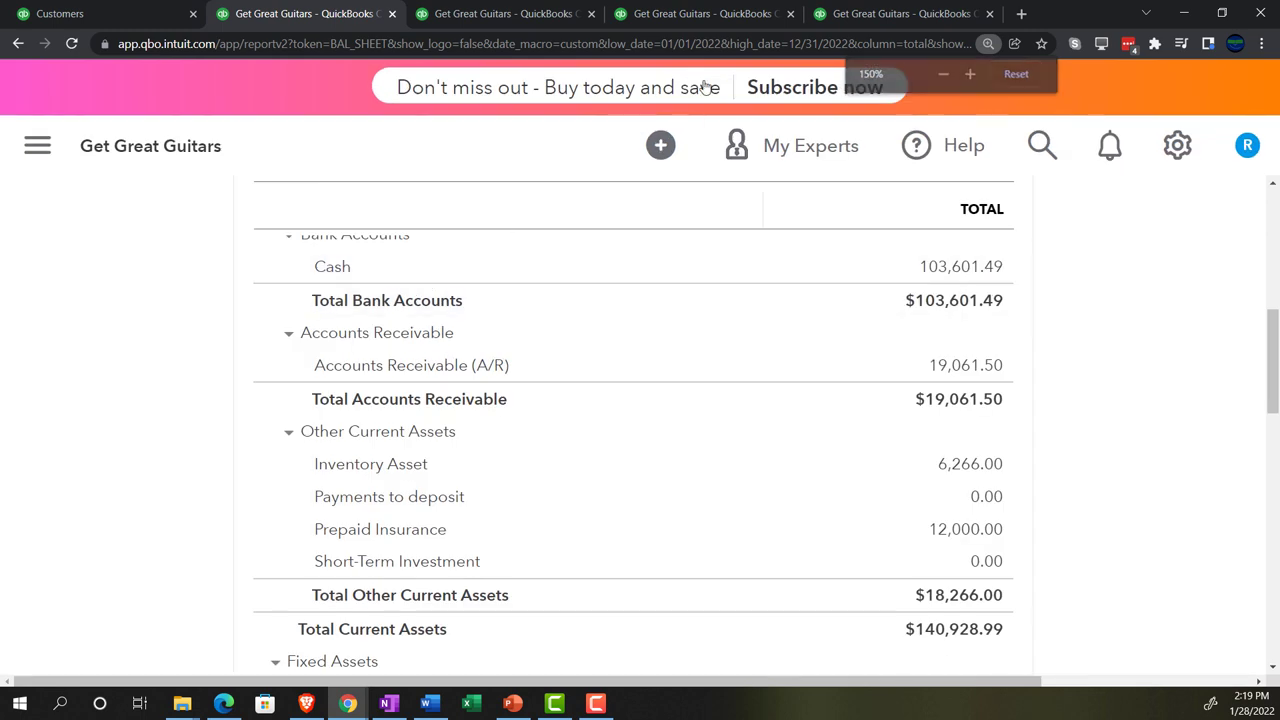
left_click(858, 15)
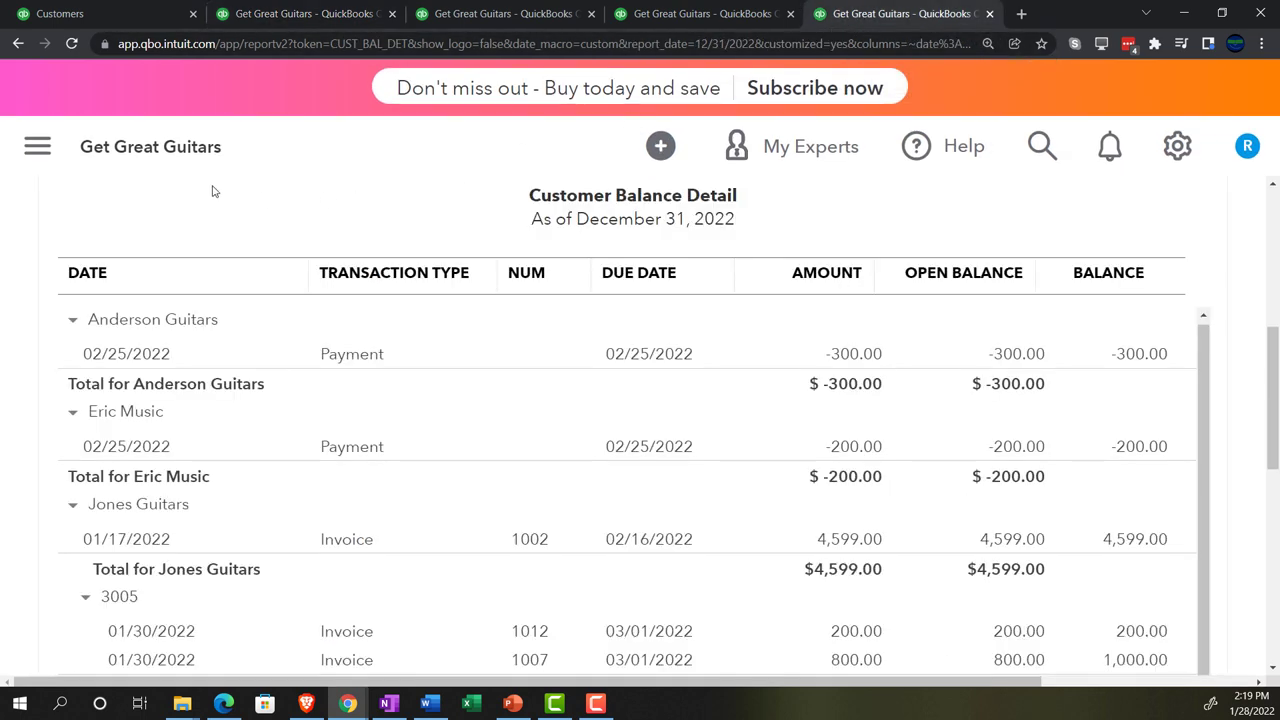
left_click(38, 147)
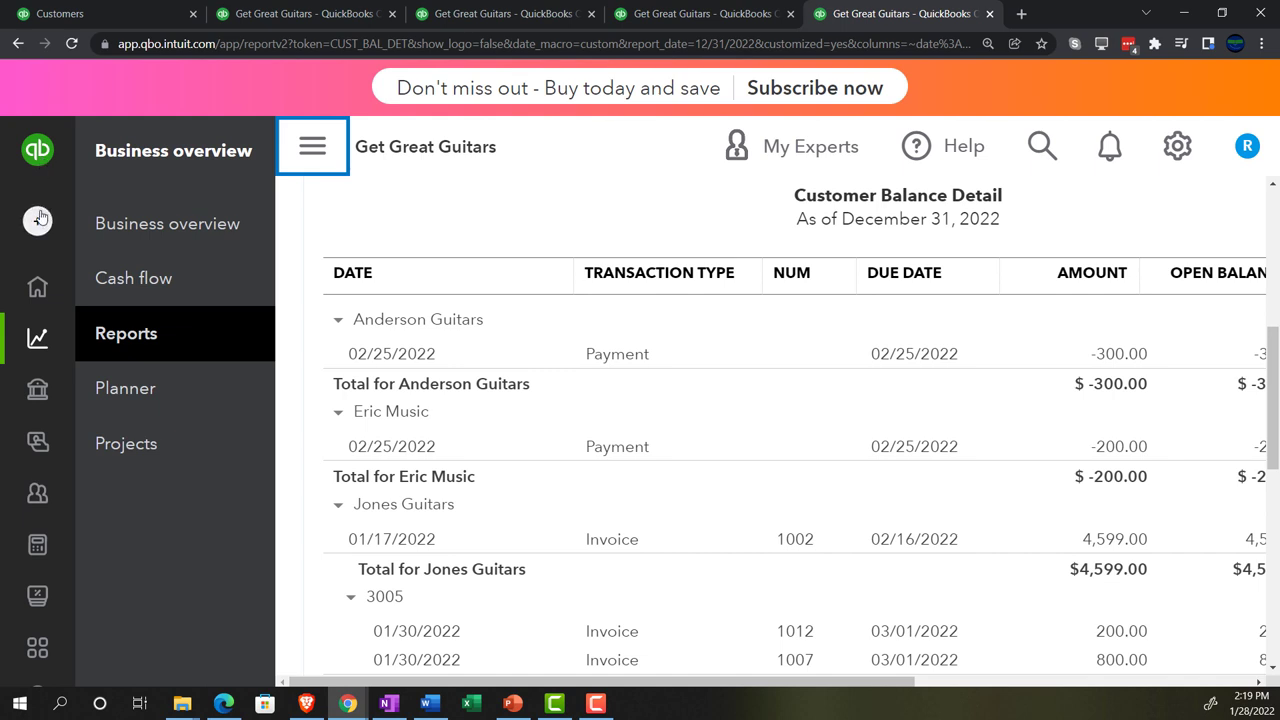
Find the Trial Balance report by searching Reports for 'tria' and open it.
left_click(128, 334)
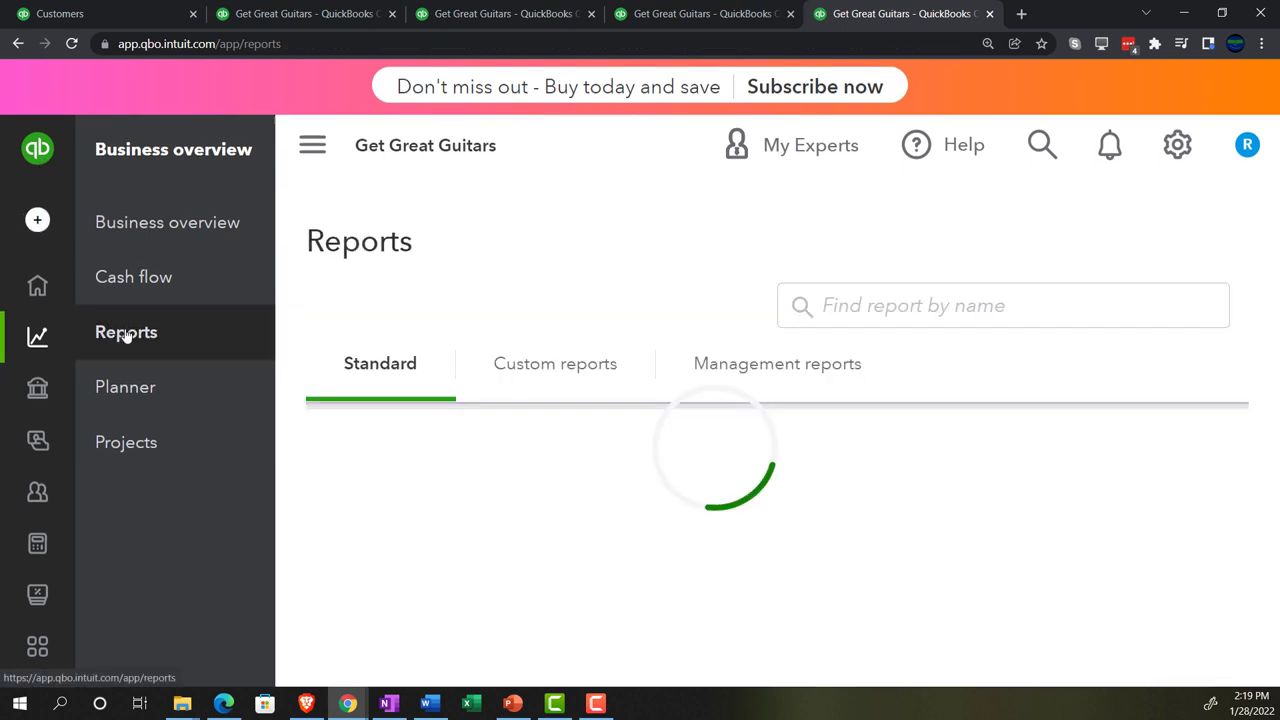
left_click(312, 145)
left_click(737, 317)
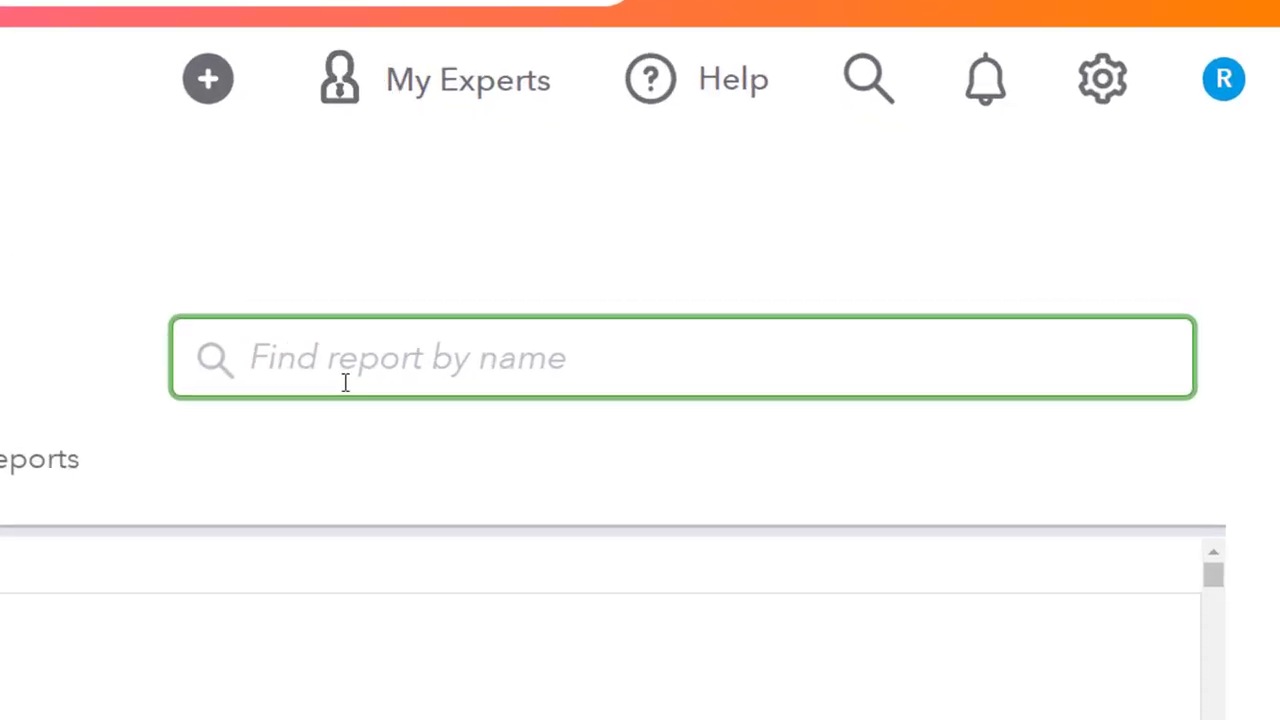
type("tria")
key("Down")
key("Down")
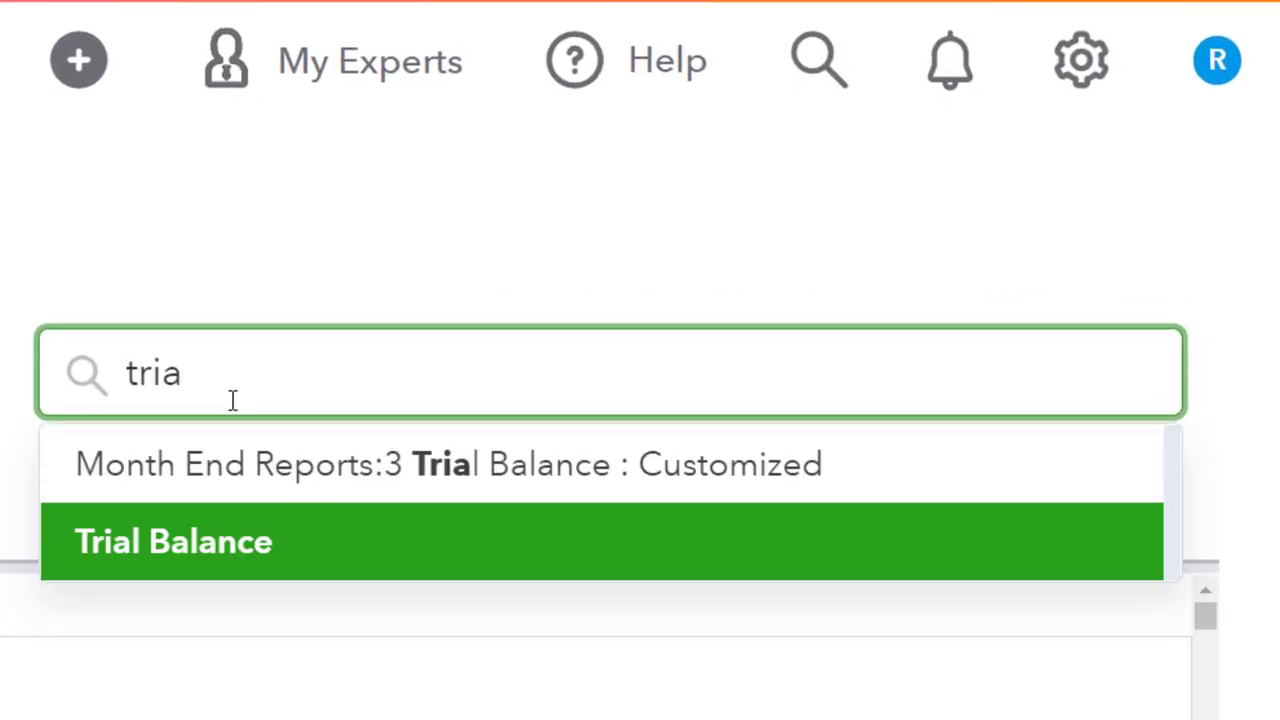
key("Return")
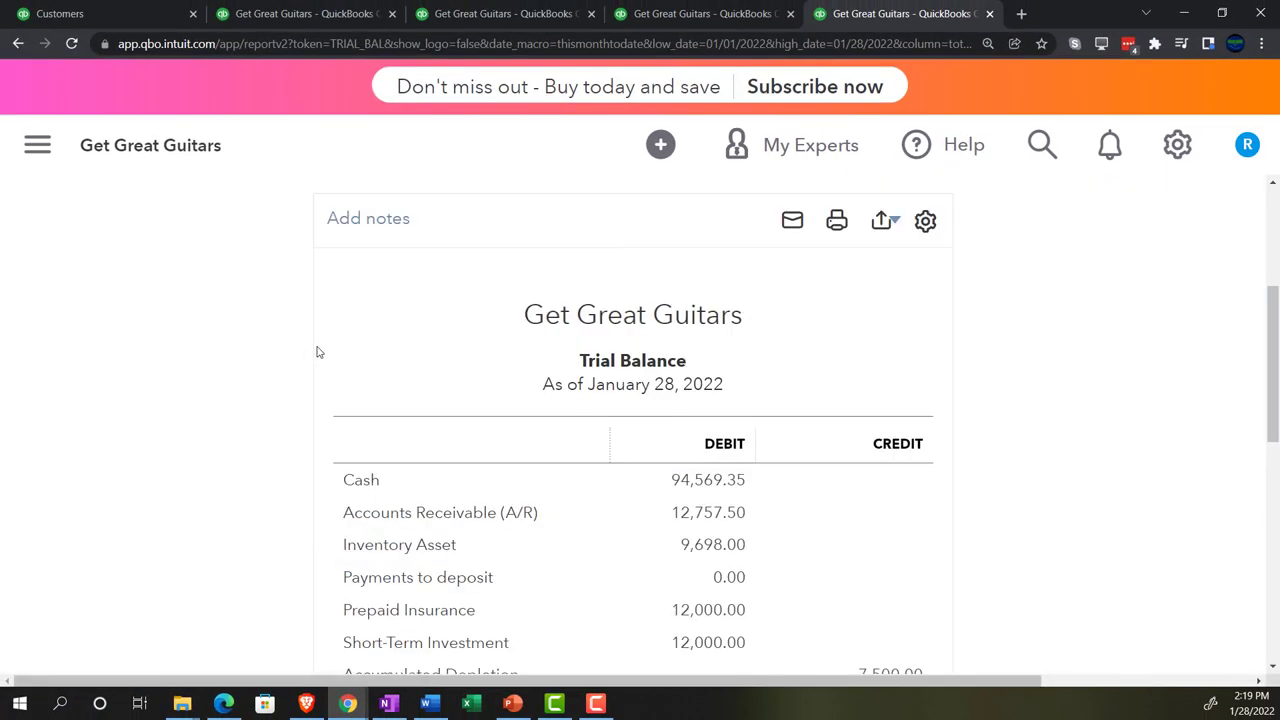
Run the Trial Balance for 01/01/2022 to 12/31/2022.
scroll(316, 352, "up", 3)
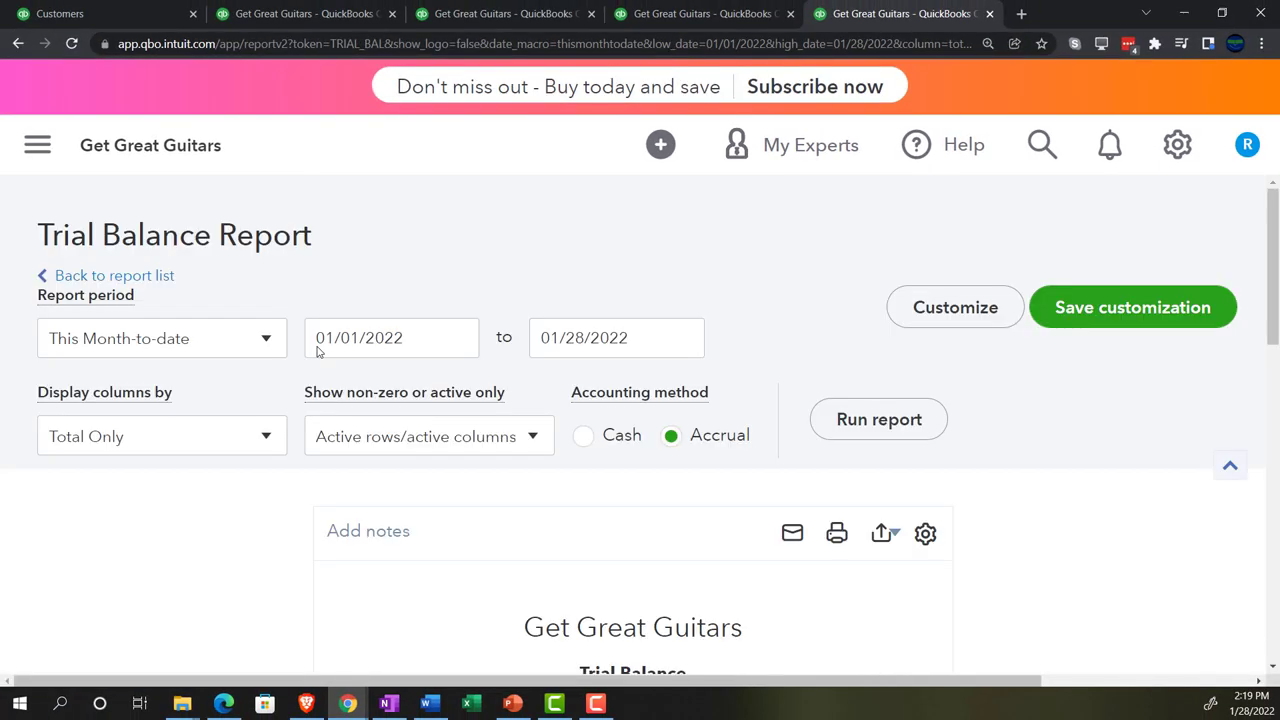
left_click(383, 334)
double_click(383, 334)
key("ctrl+a")
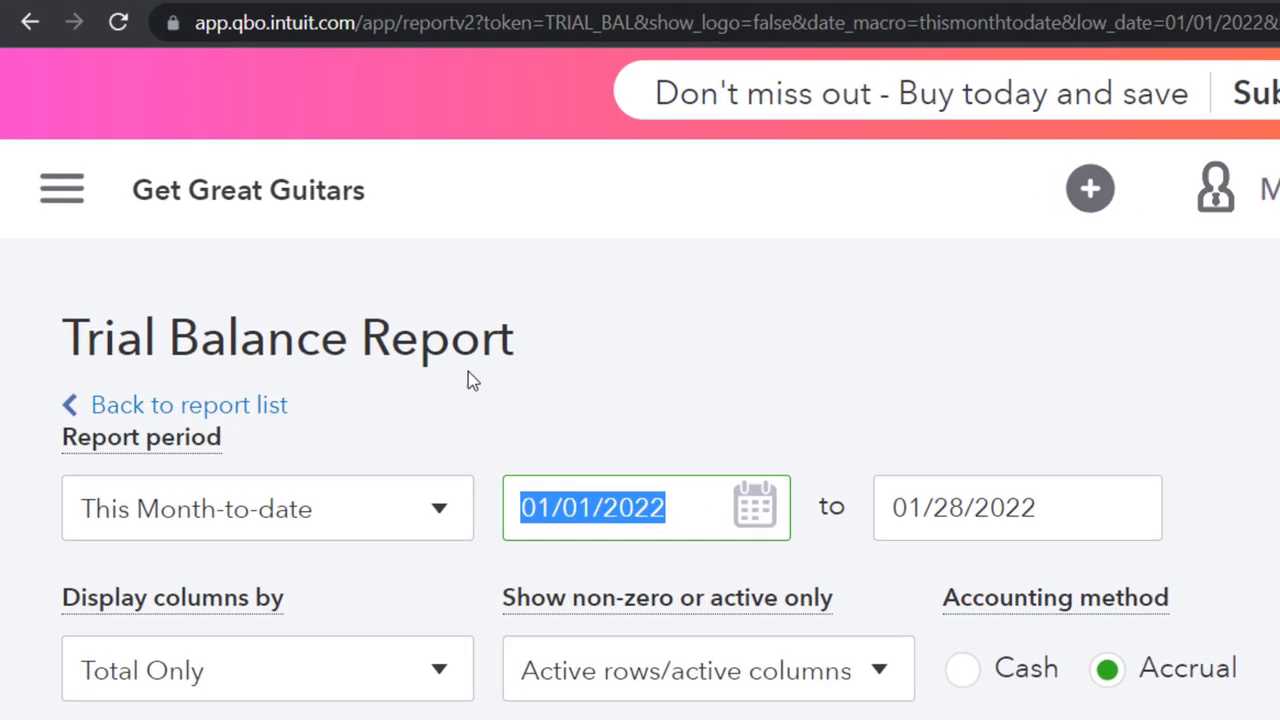
type("01012022")
key("Tab")
type("12312022")
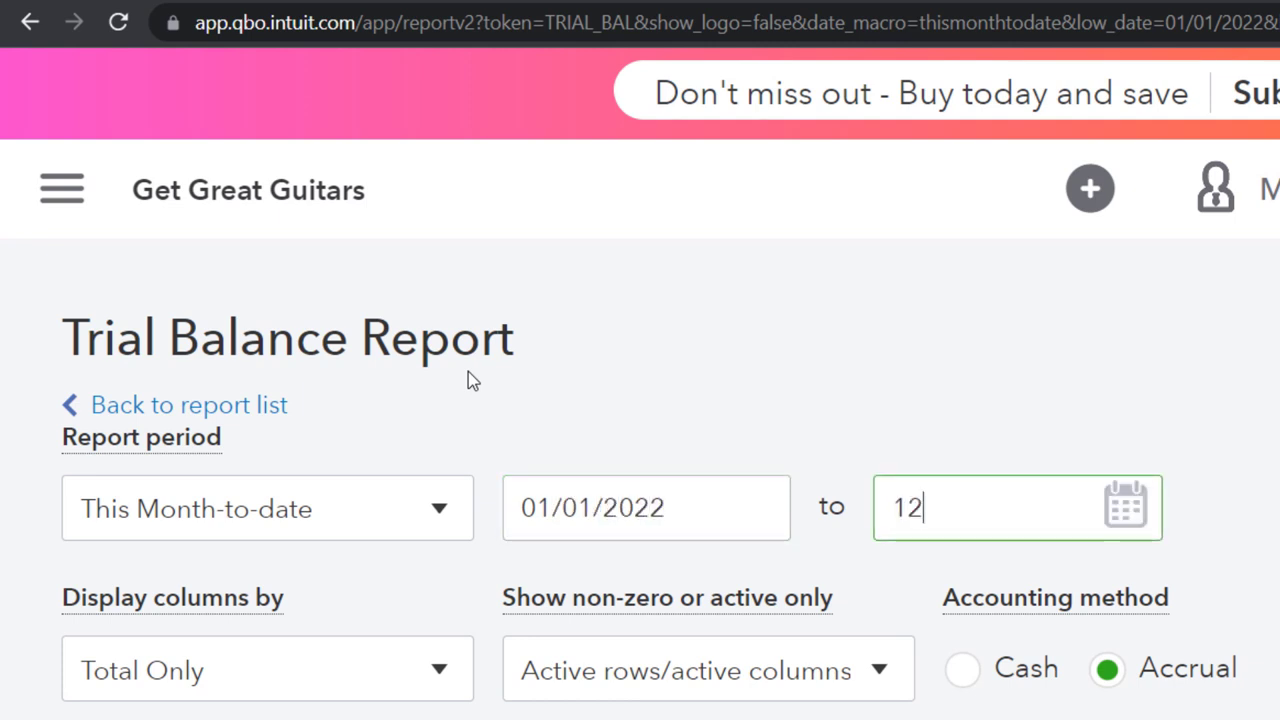
key("Tab")
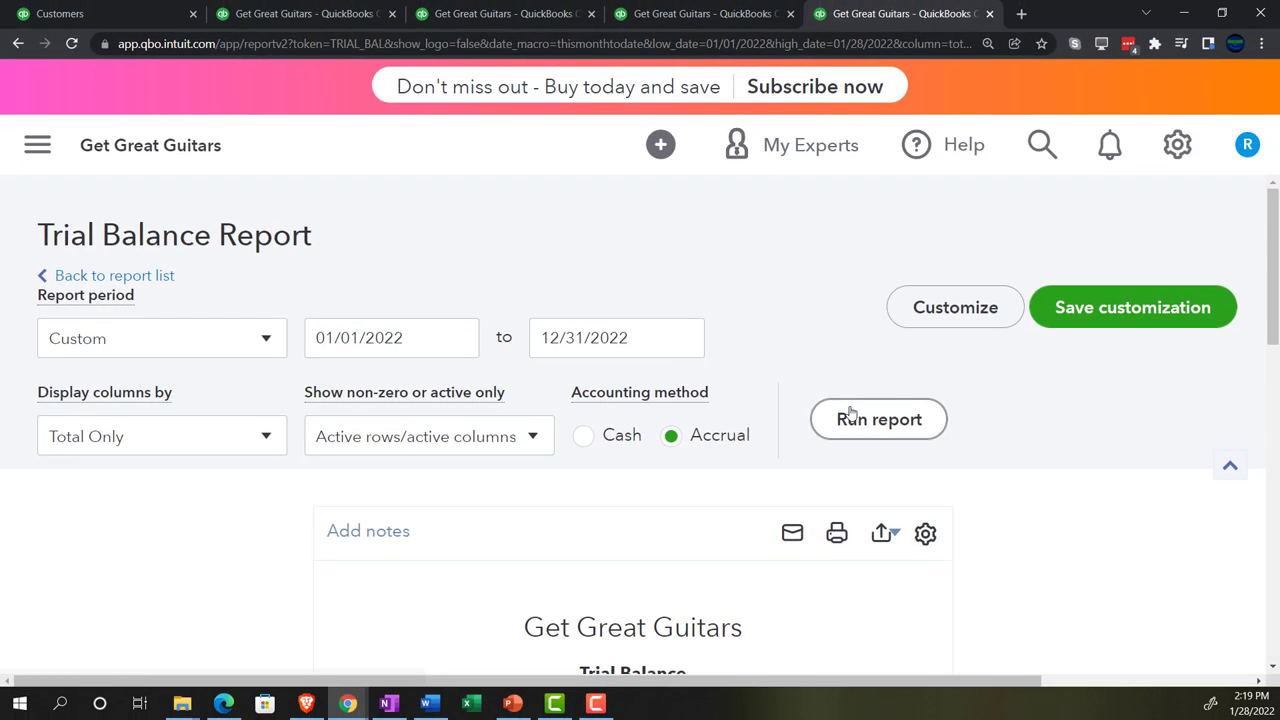
left_click(1100, 516)
Enlarge the Trial Balance and check that debits and credits both total $292,746.14.
scroll(430, 535, "down", 3)
key("ctrl+plus")
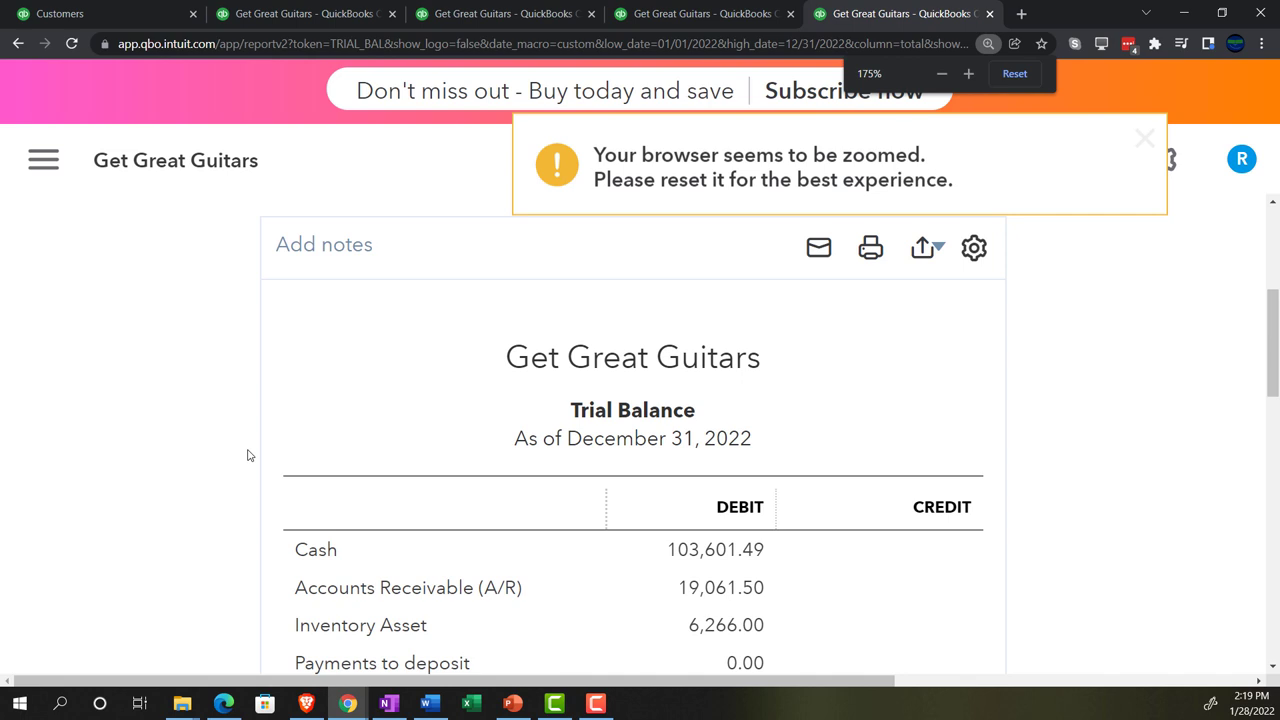
key("ctrl+plus")
scroll(248, 455, "down", 2)
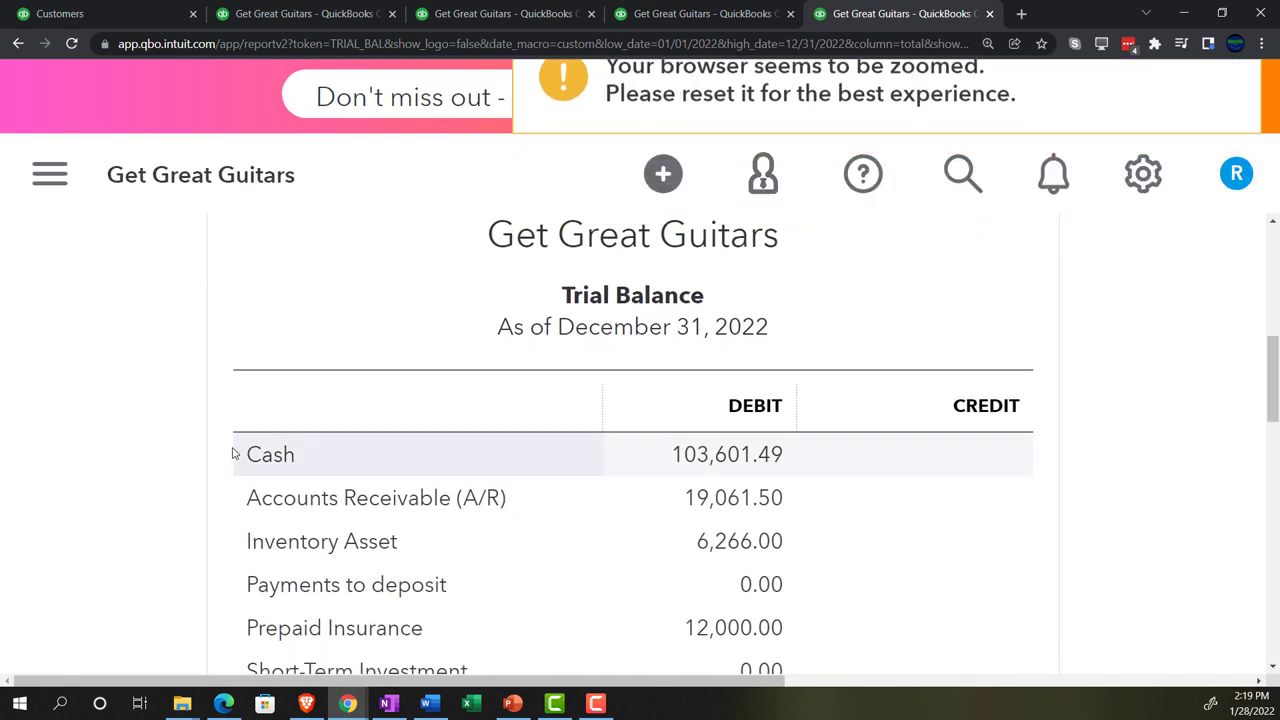
scroll(168, 442, "down", 1)
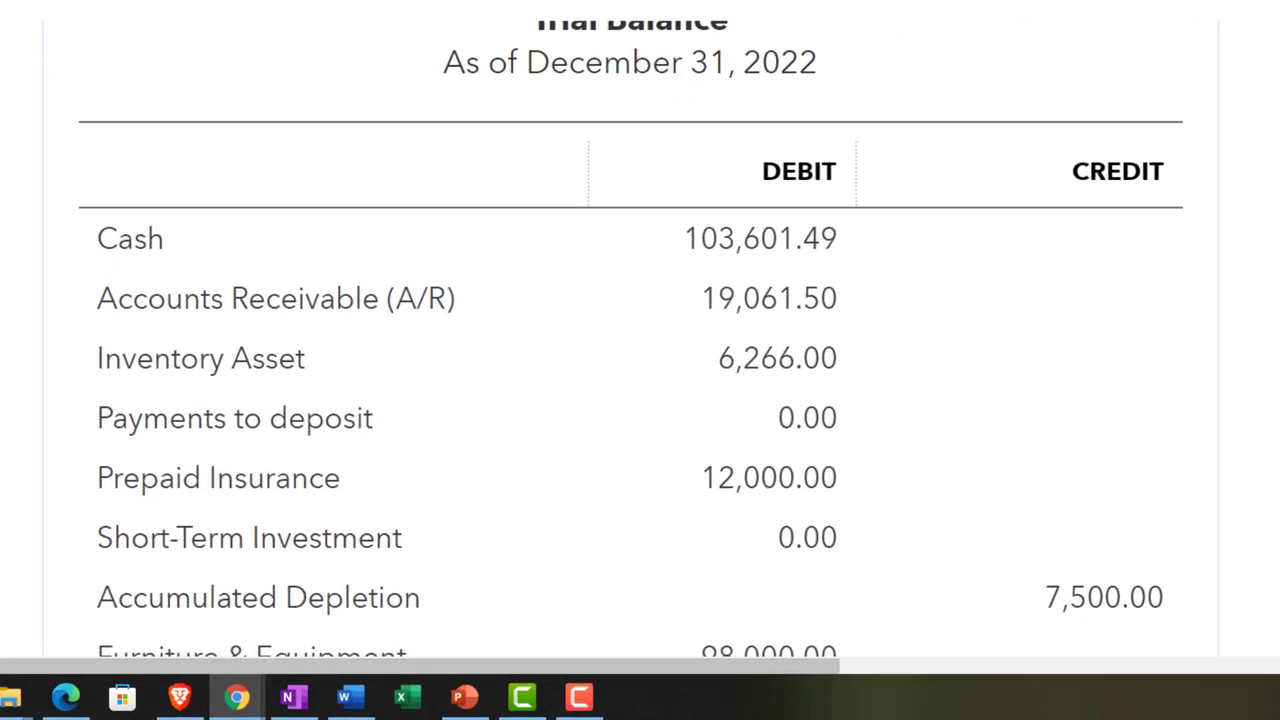
scroll(640, 400, "down", 2)
scroll(640, 400, "down", 2)
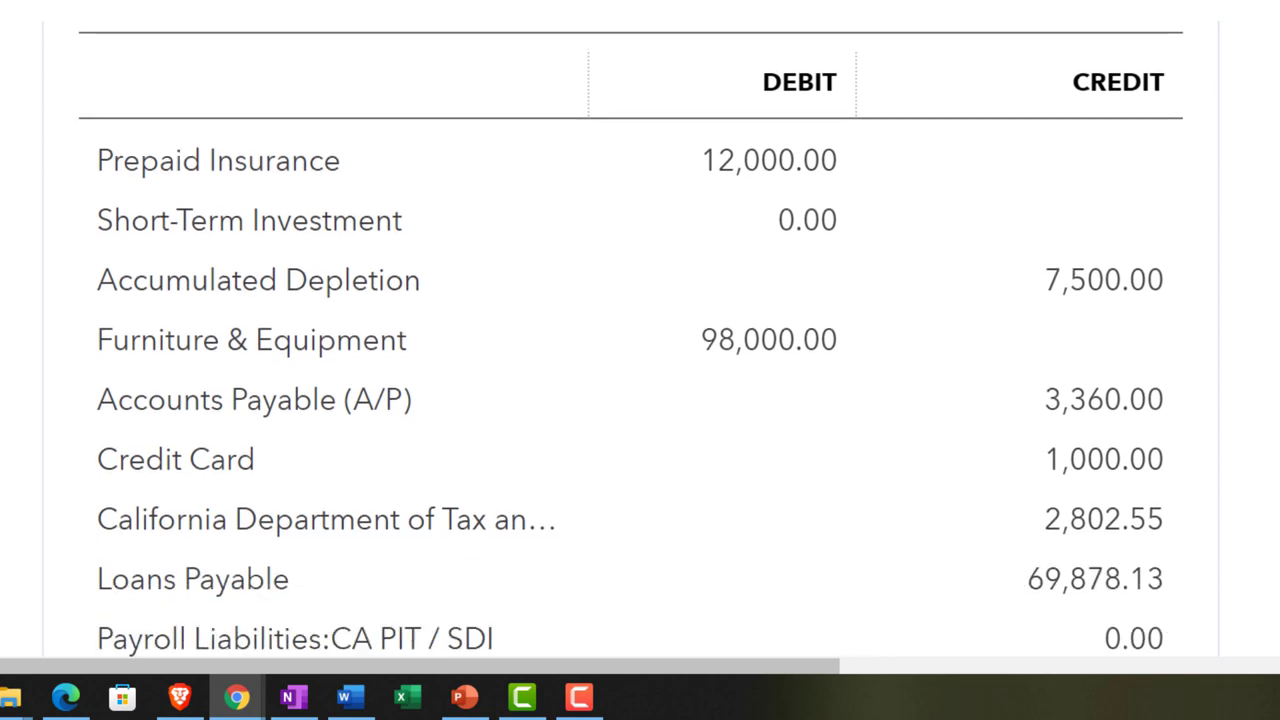
scroll(640, 400, "down", 2)
scroll(640, 400, "down", 3)
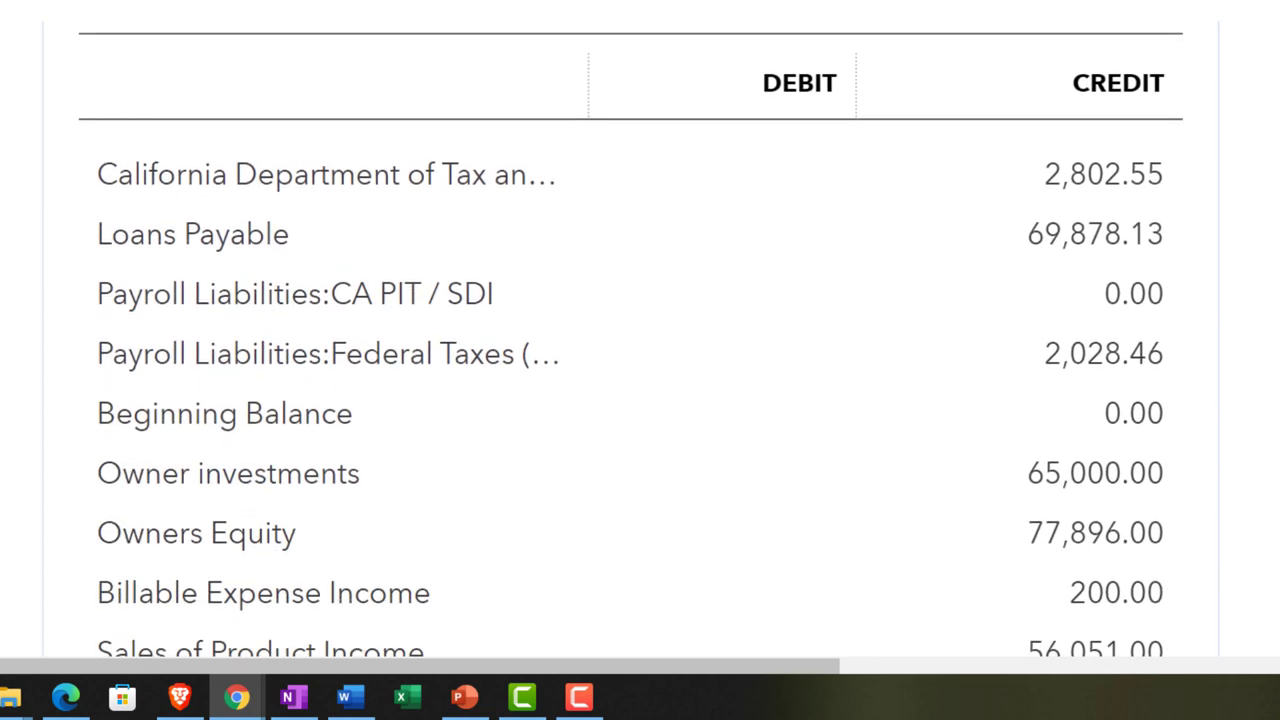
scroll(640, 400, "down", 3)
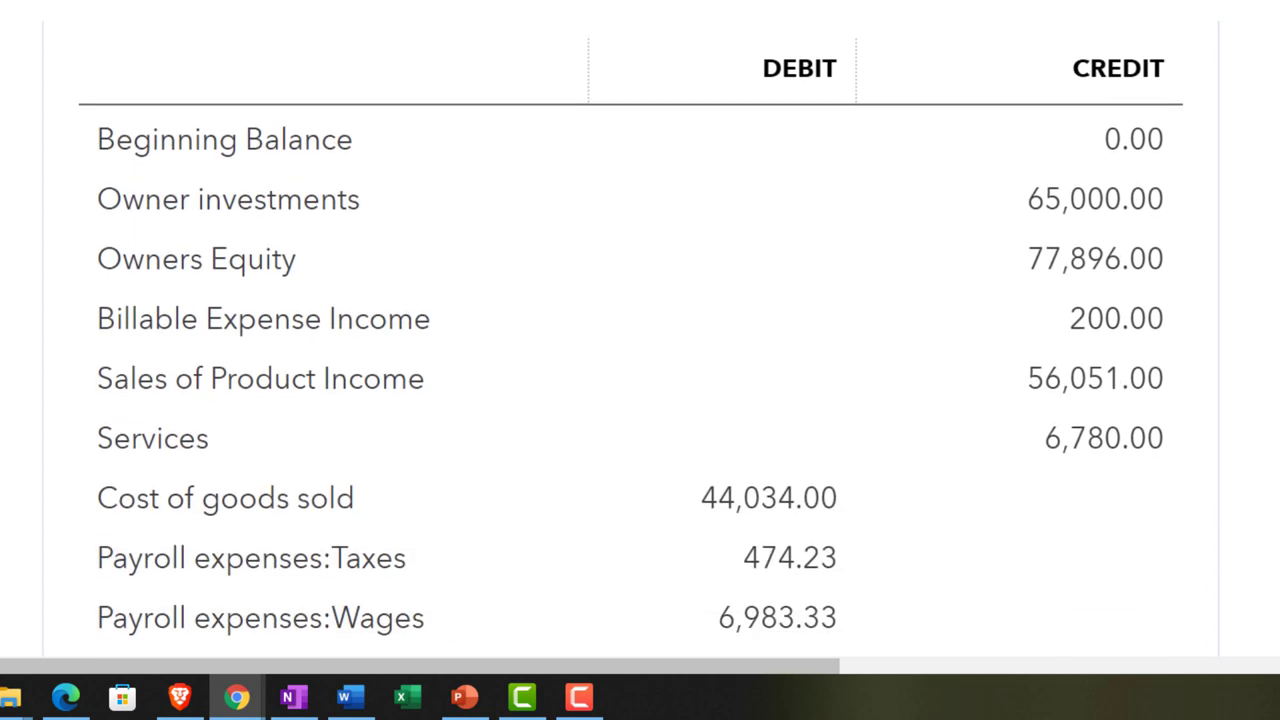
scroll(640, 400, "down", 3)
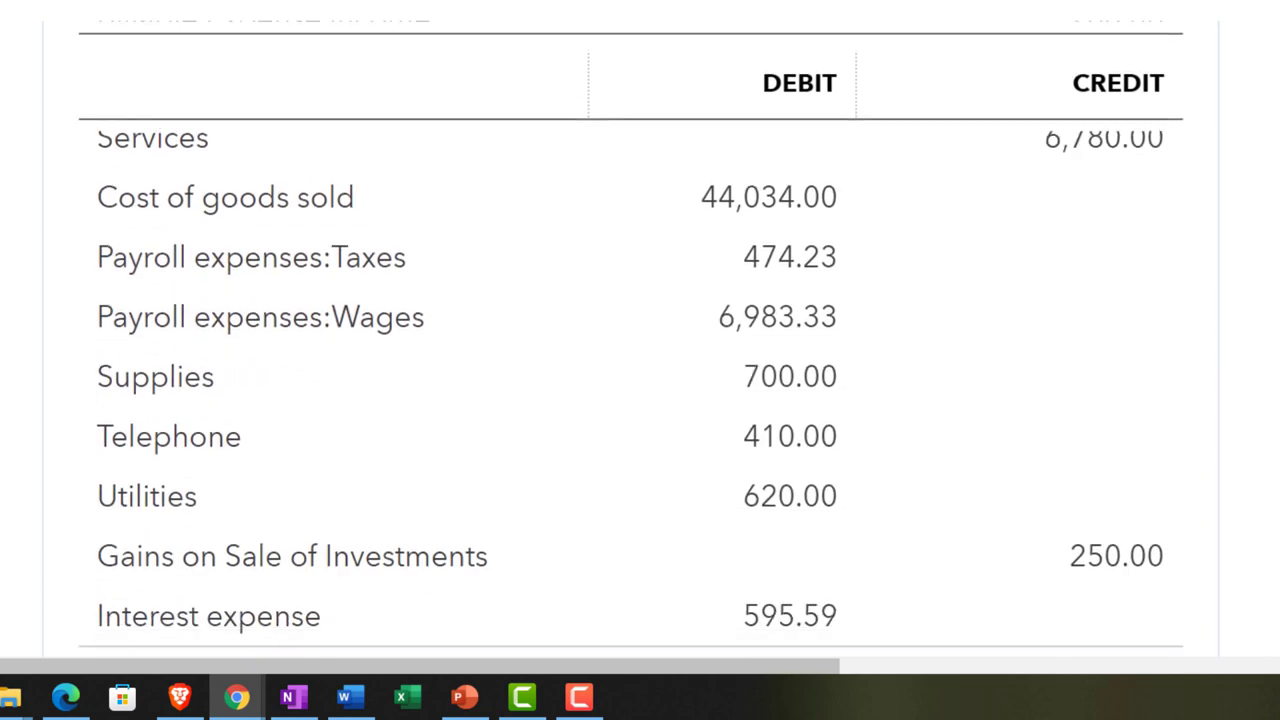
scroll(640, 400, "down", 2)
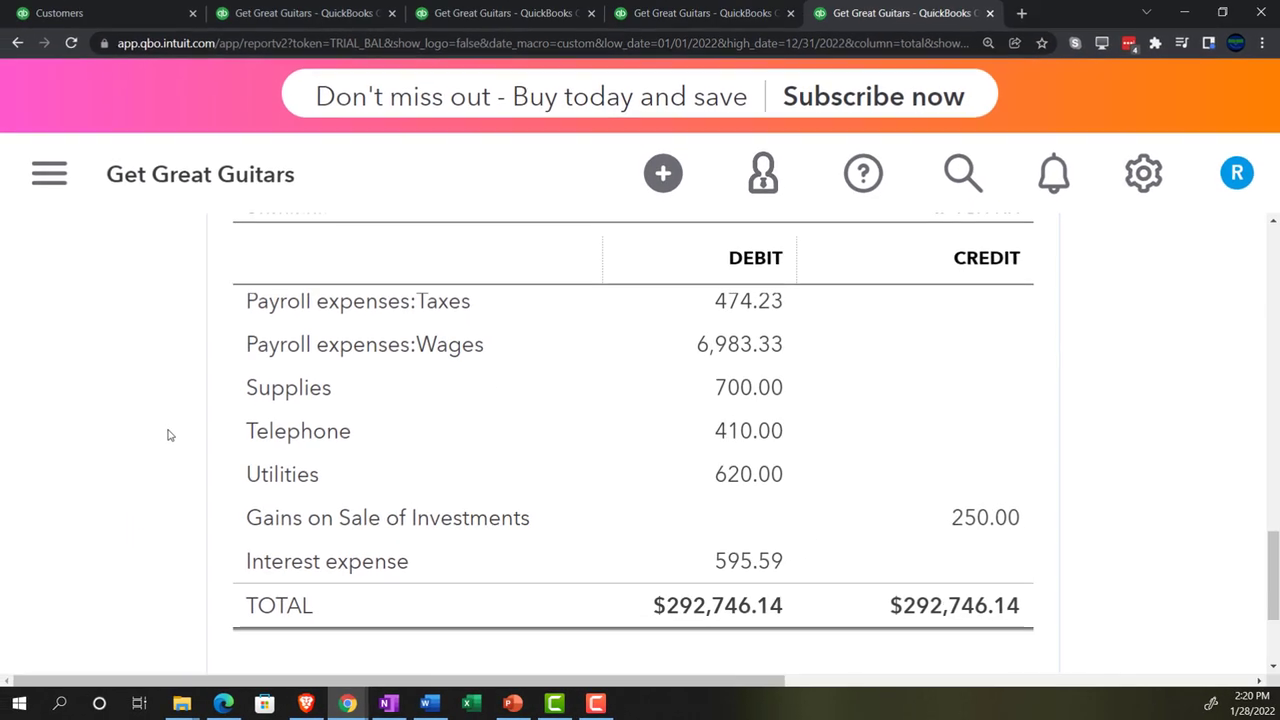